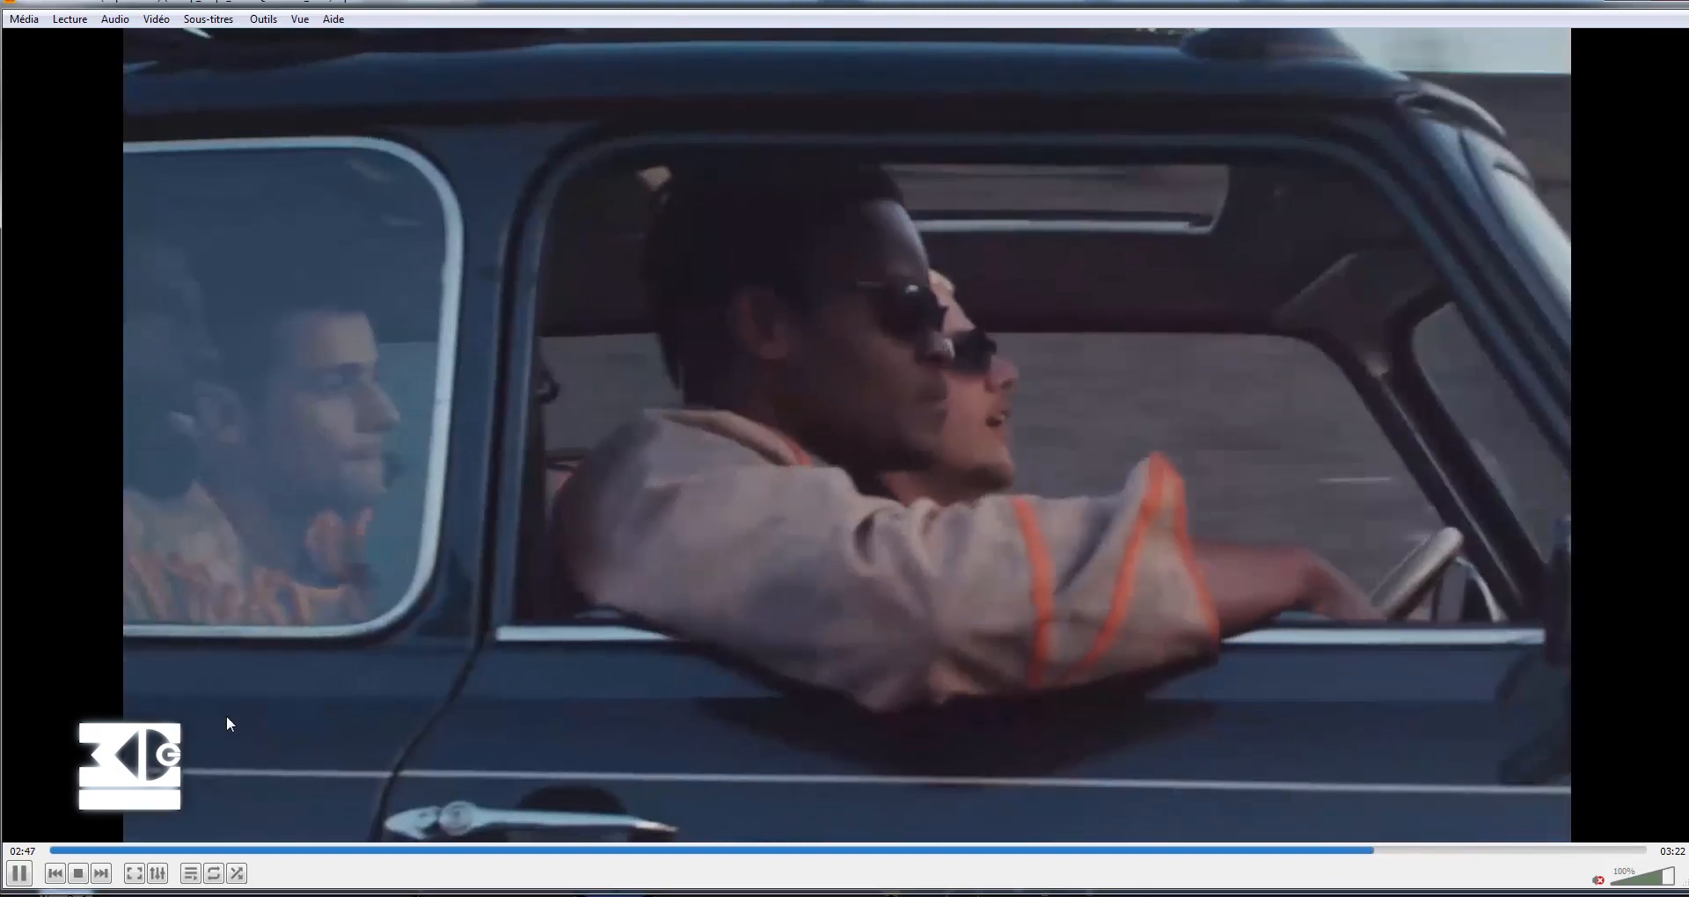
Play and pause the reference video around 02:46 to examine the shot of the car driving without wheels.
click(230, 715)
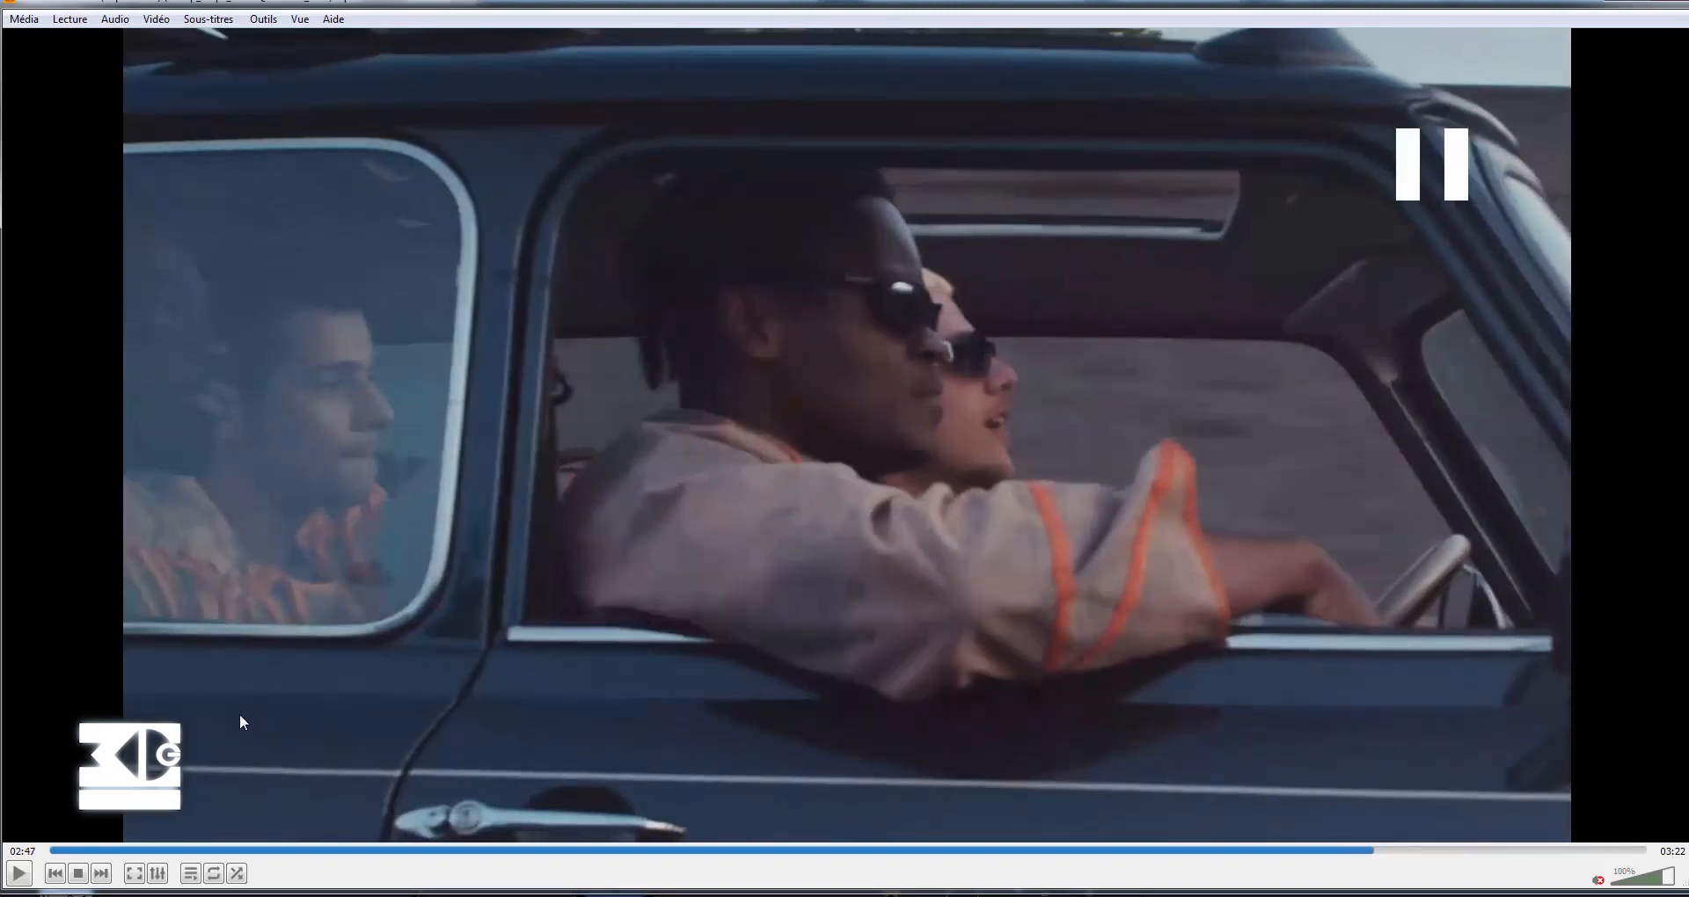
click(1367, 852)
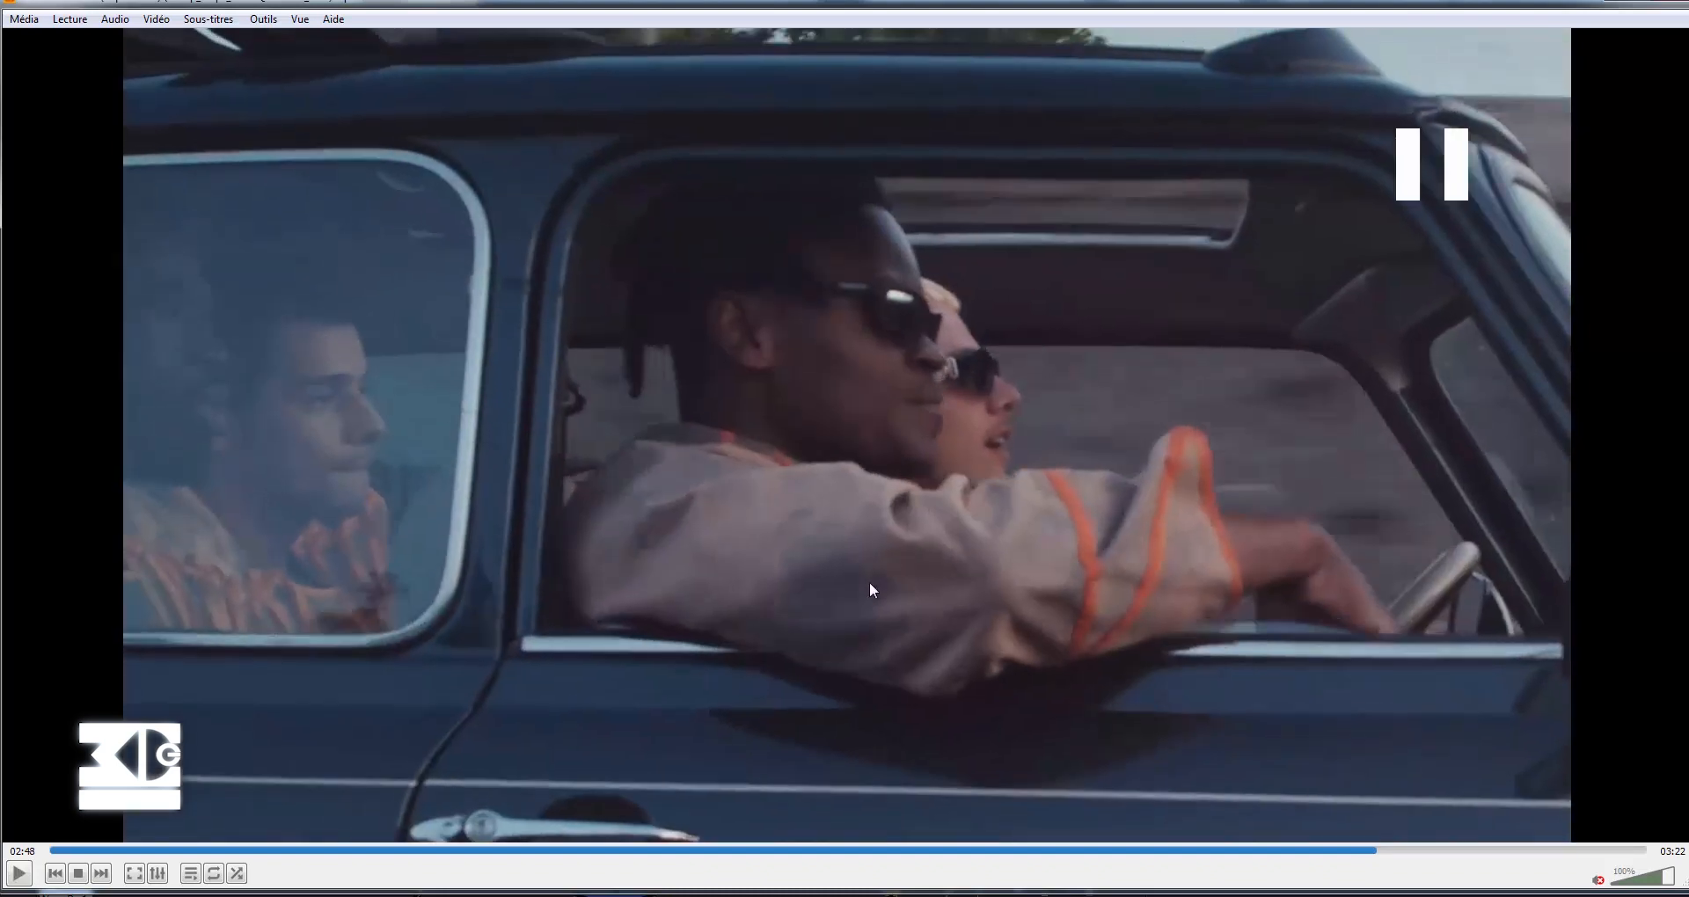
click(1368, 851)
key(space)
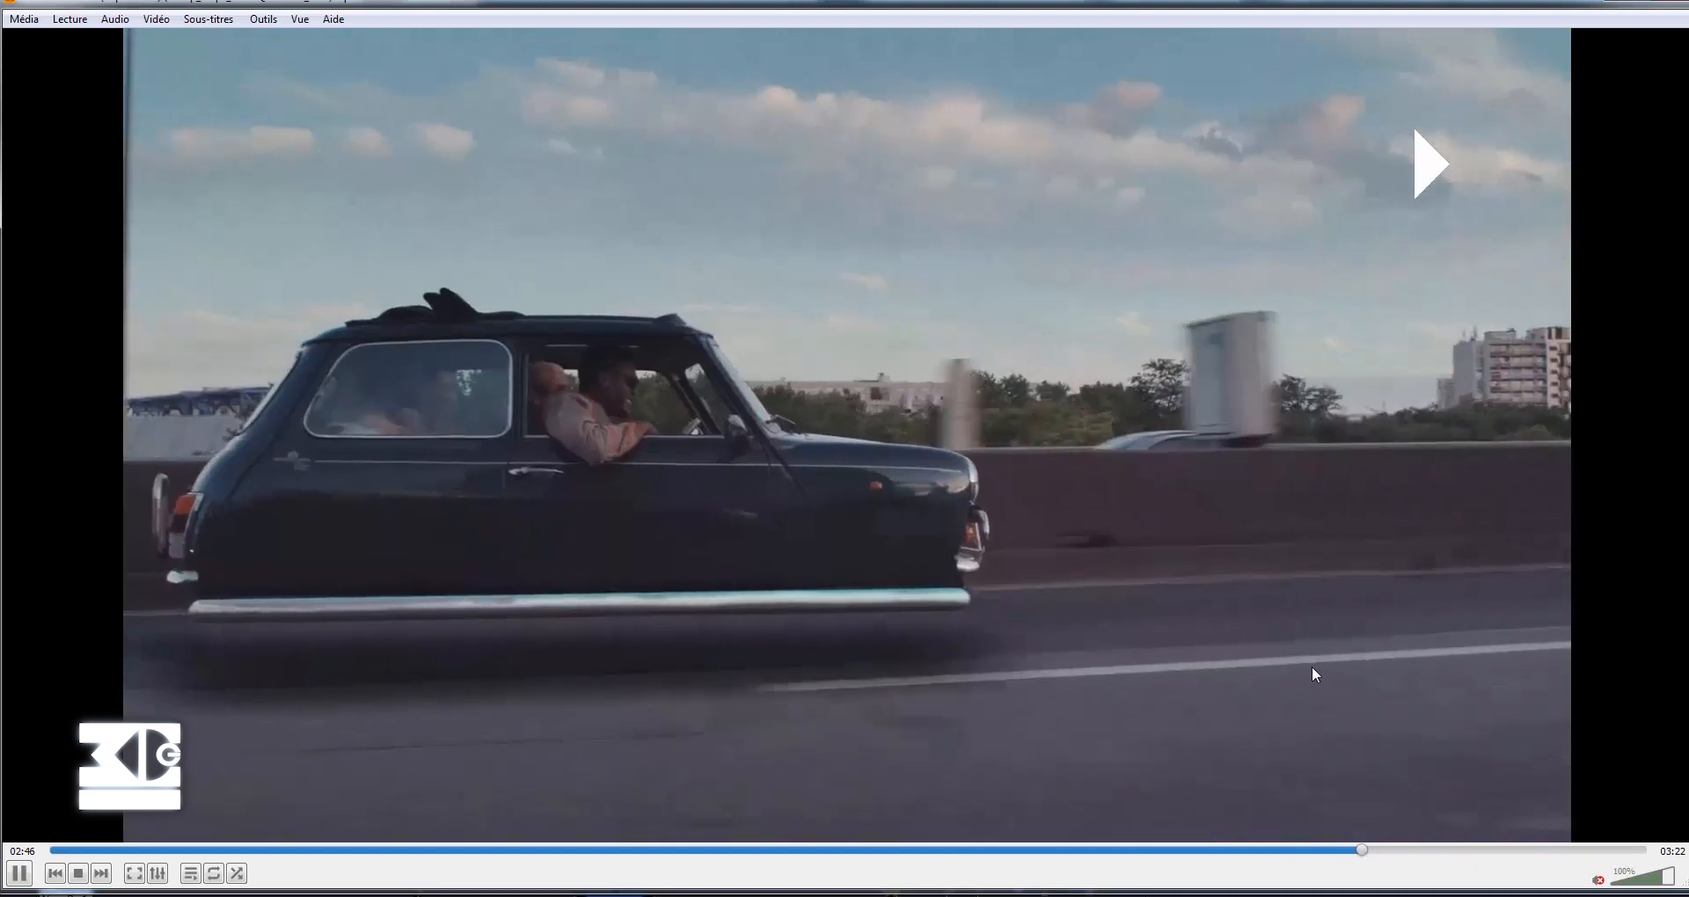
key(space)
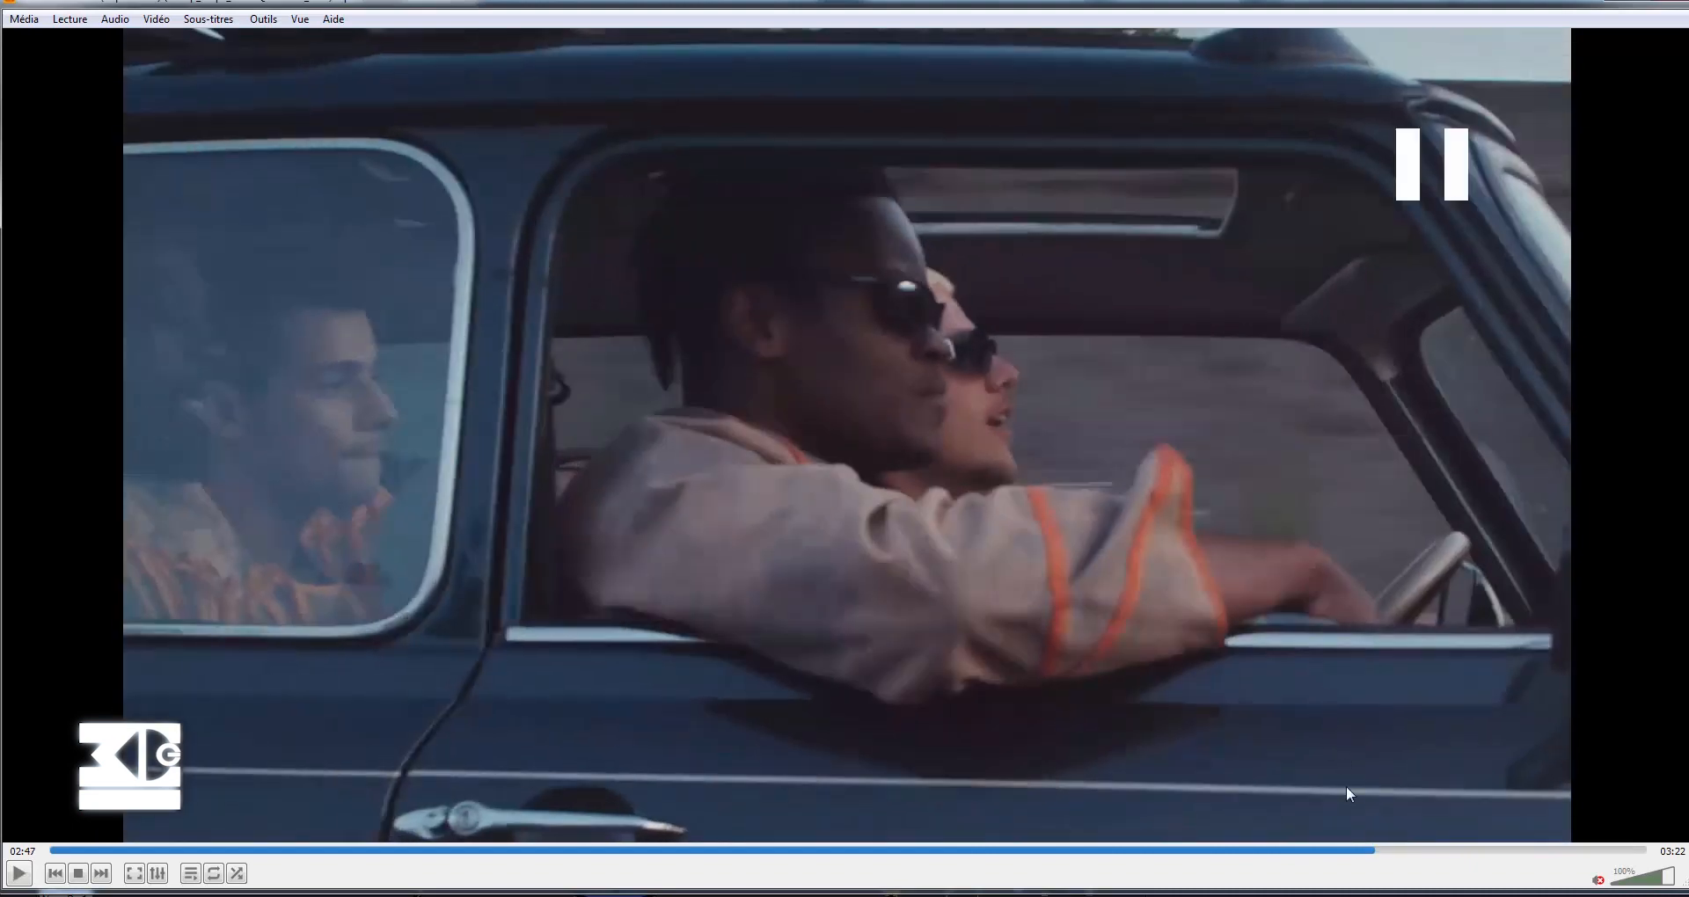
click(1360, 851)
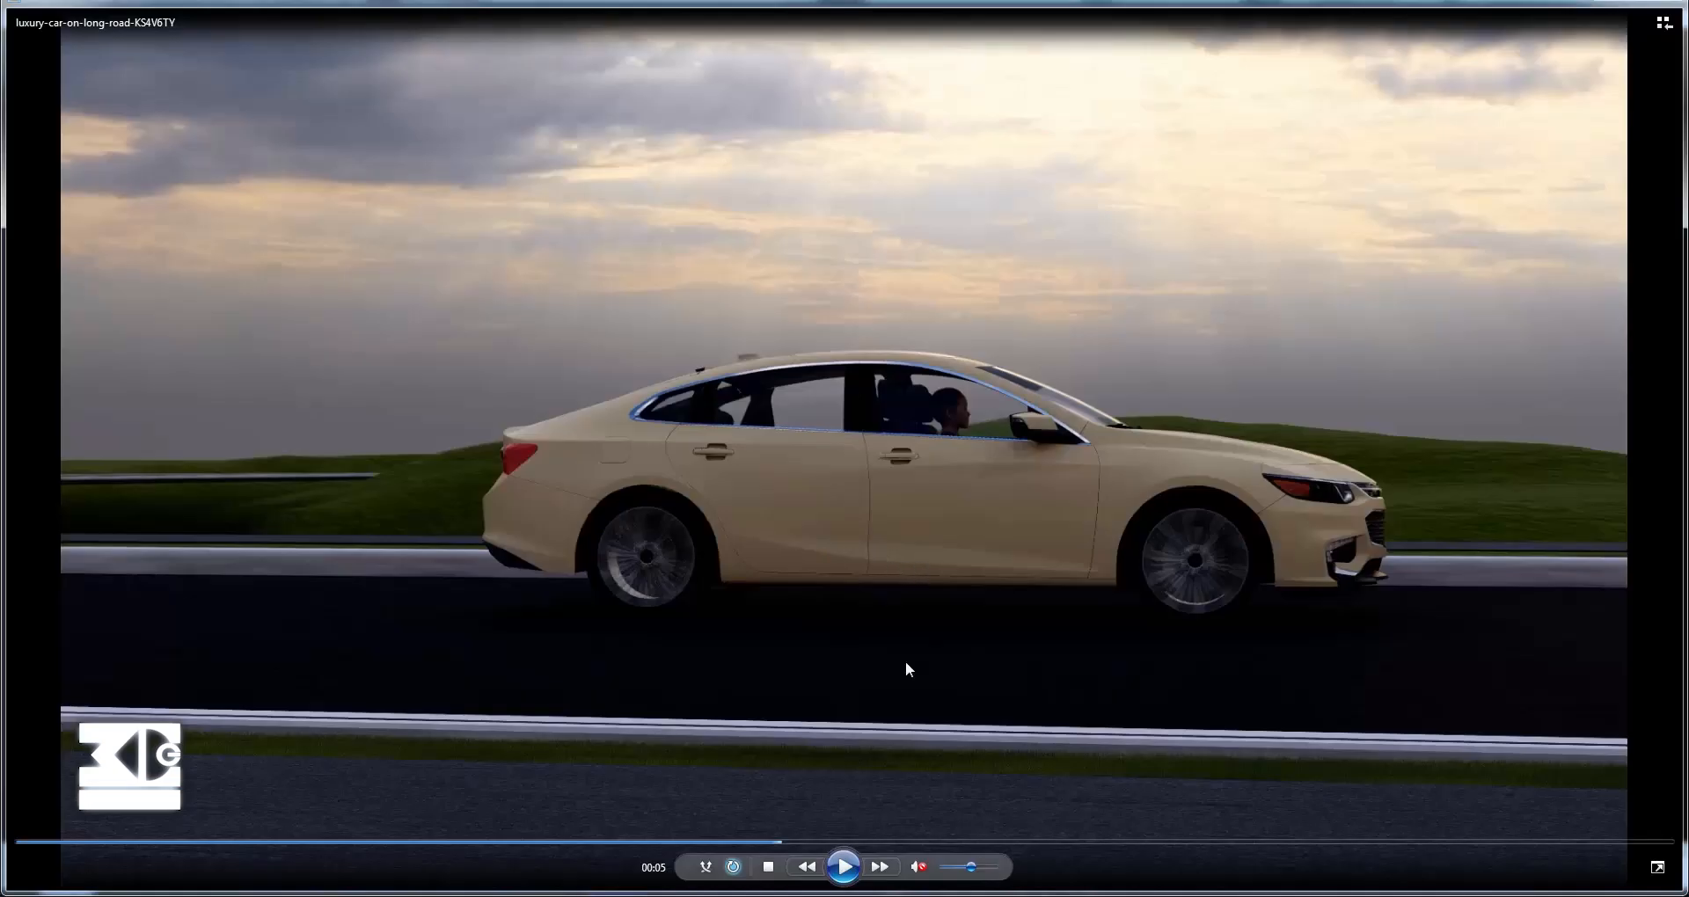
Preview the luxury-car-on-long-road source clip in the media player.
click(840, 868)
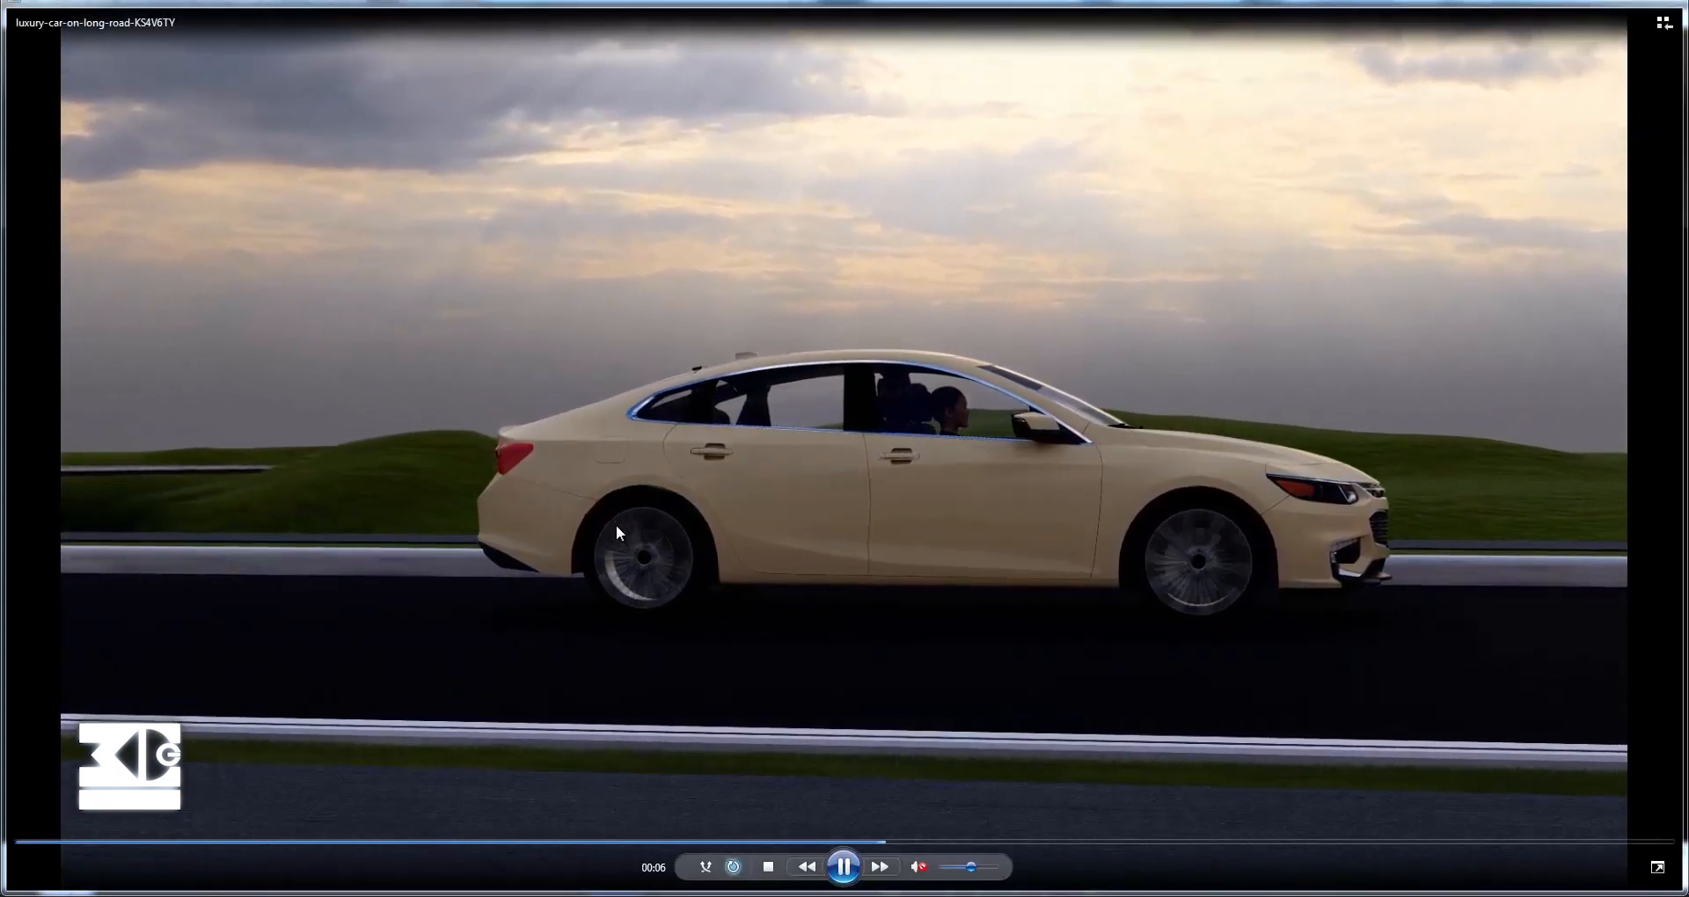
click(843, 867)
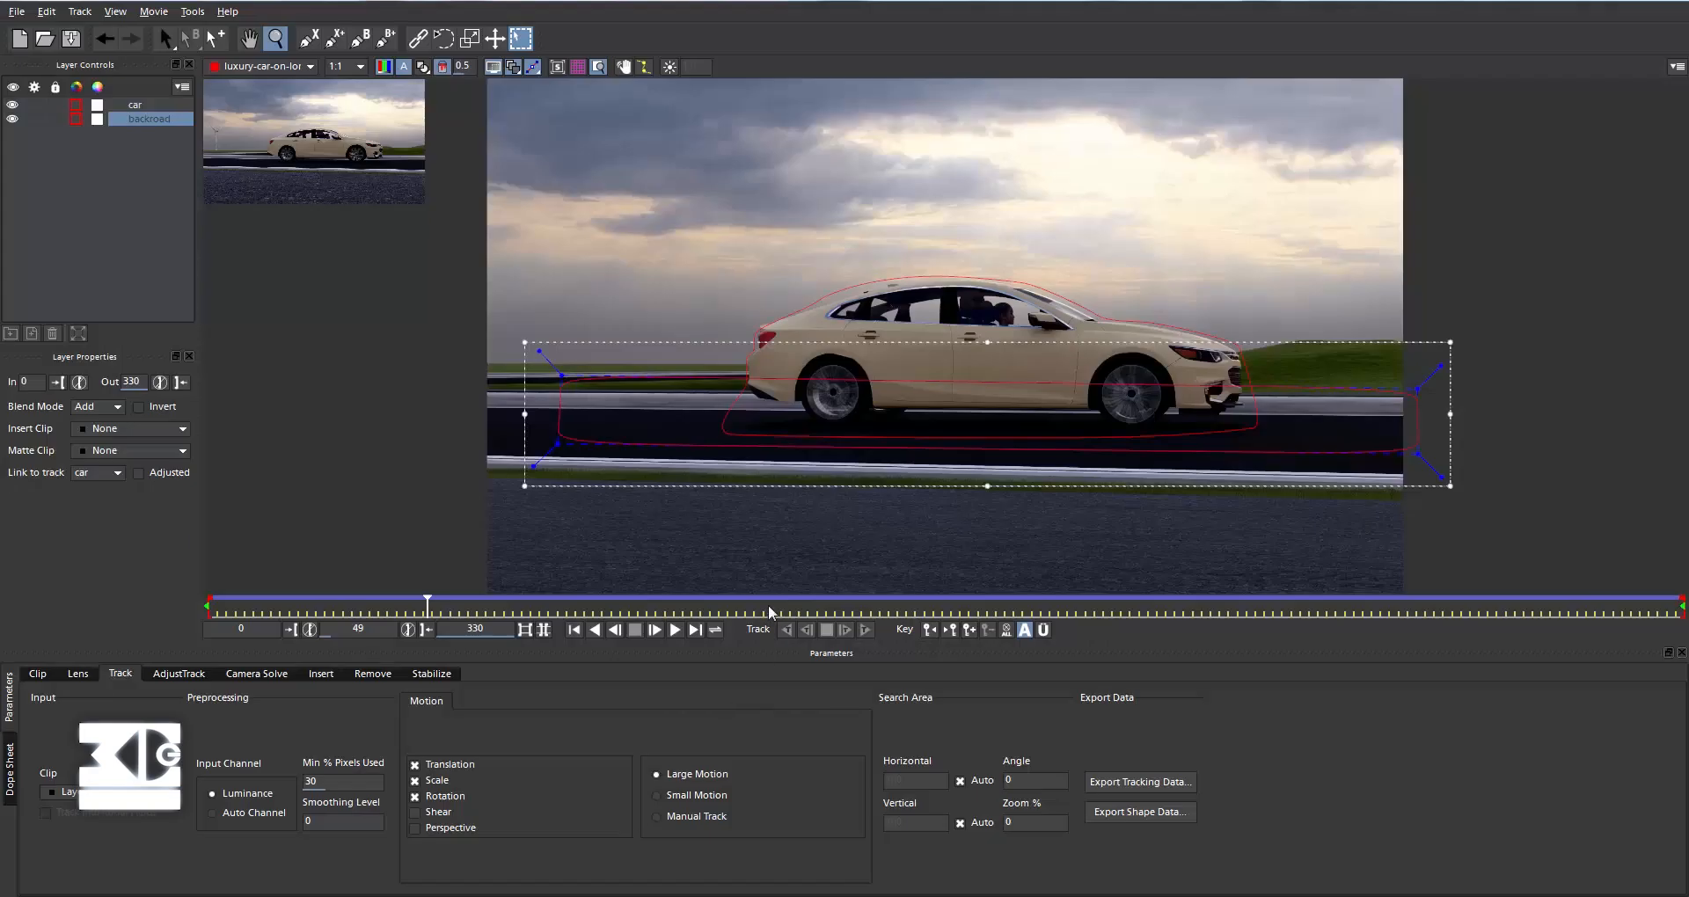
Play the clip from the first frame to review how the backroad and car layer shapes follow the footage.
click(574, 630)
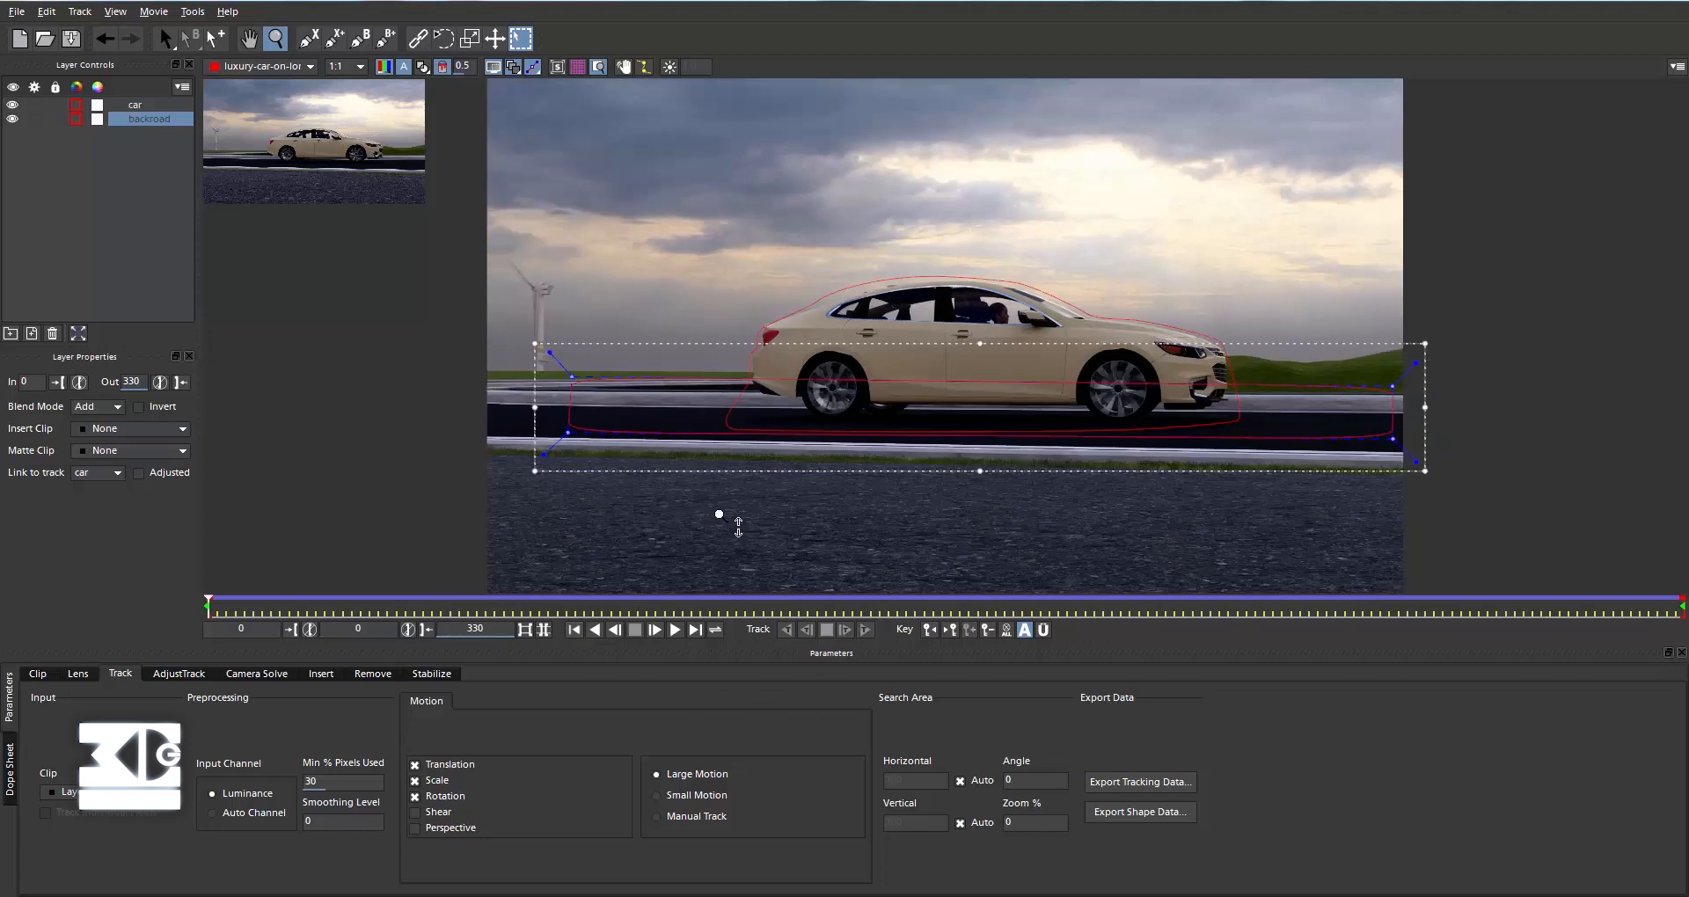
click(675, 630)
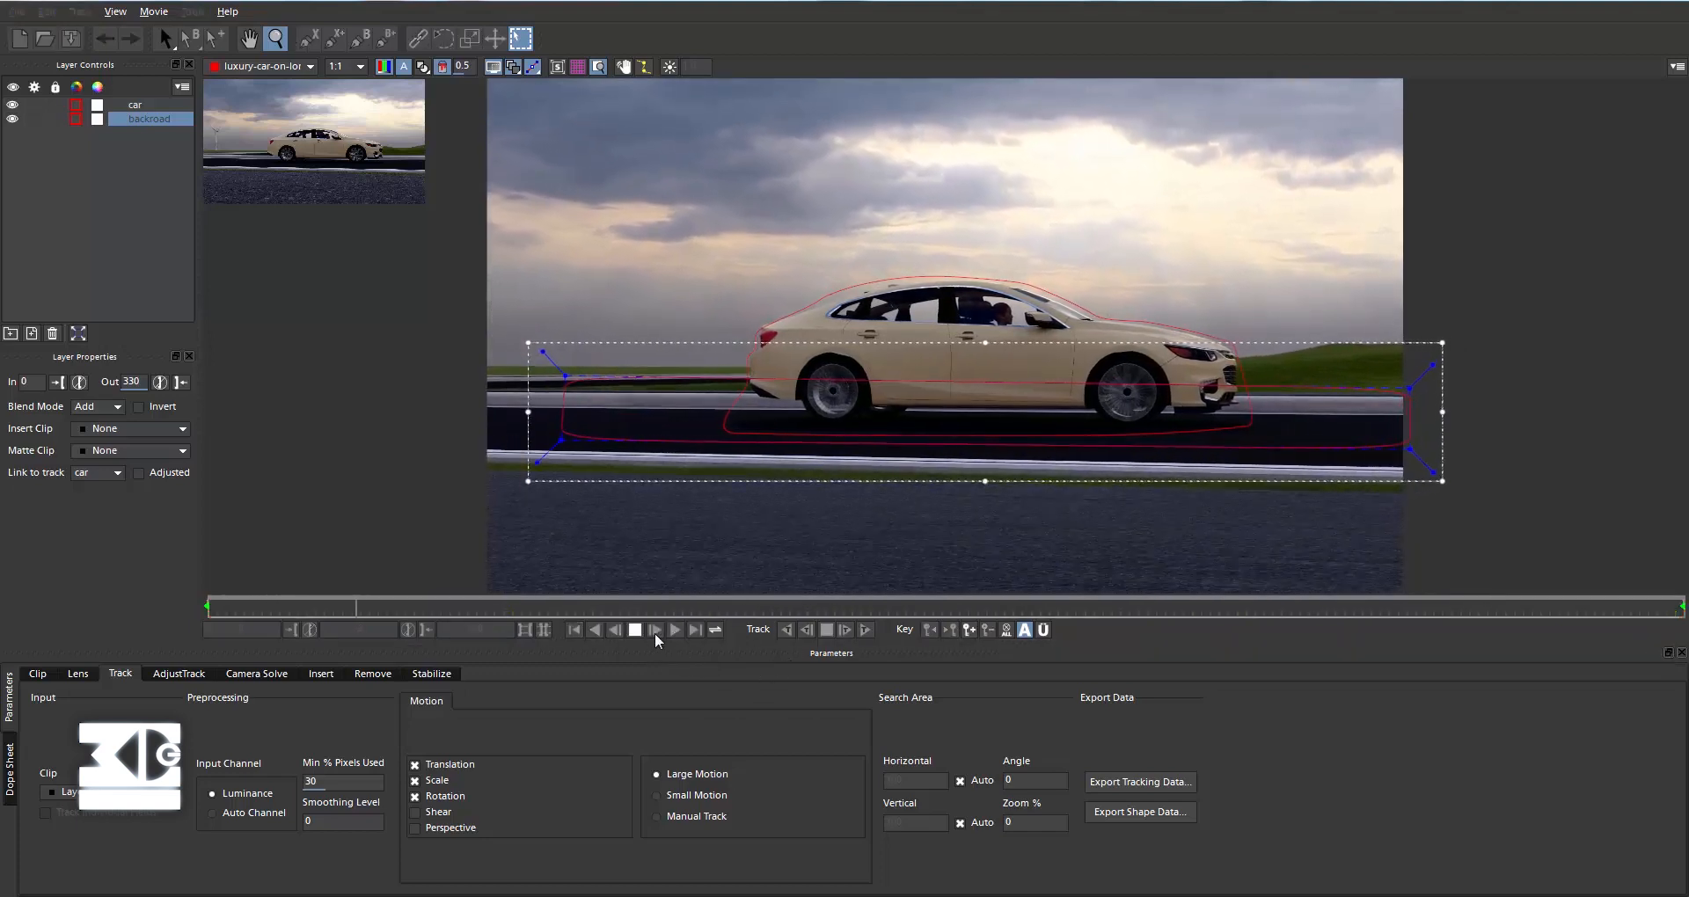
click(639, 632)
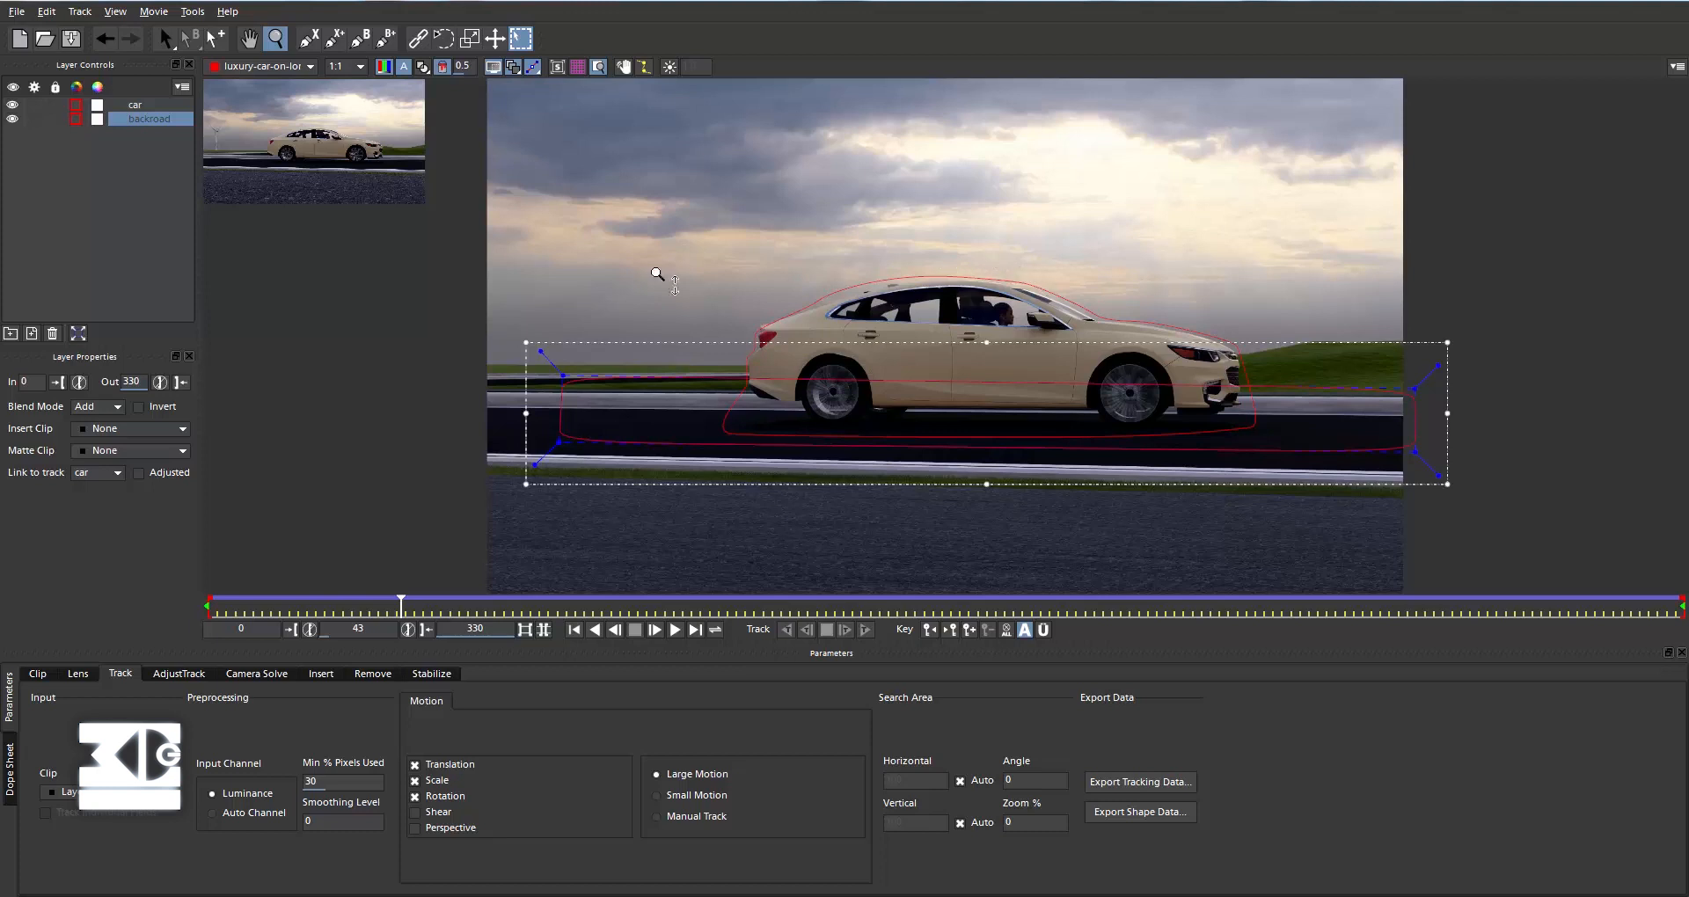
click(134, 104)
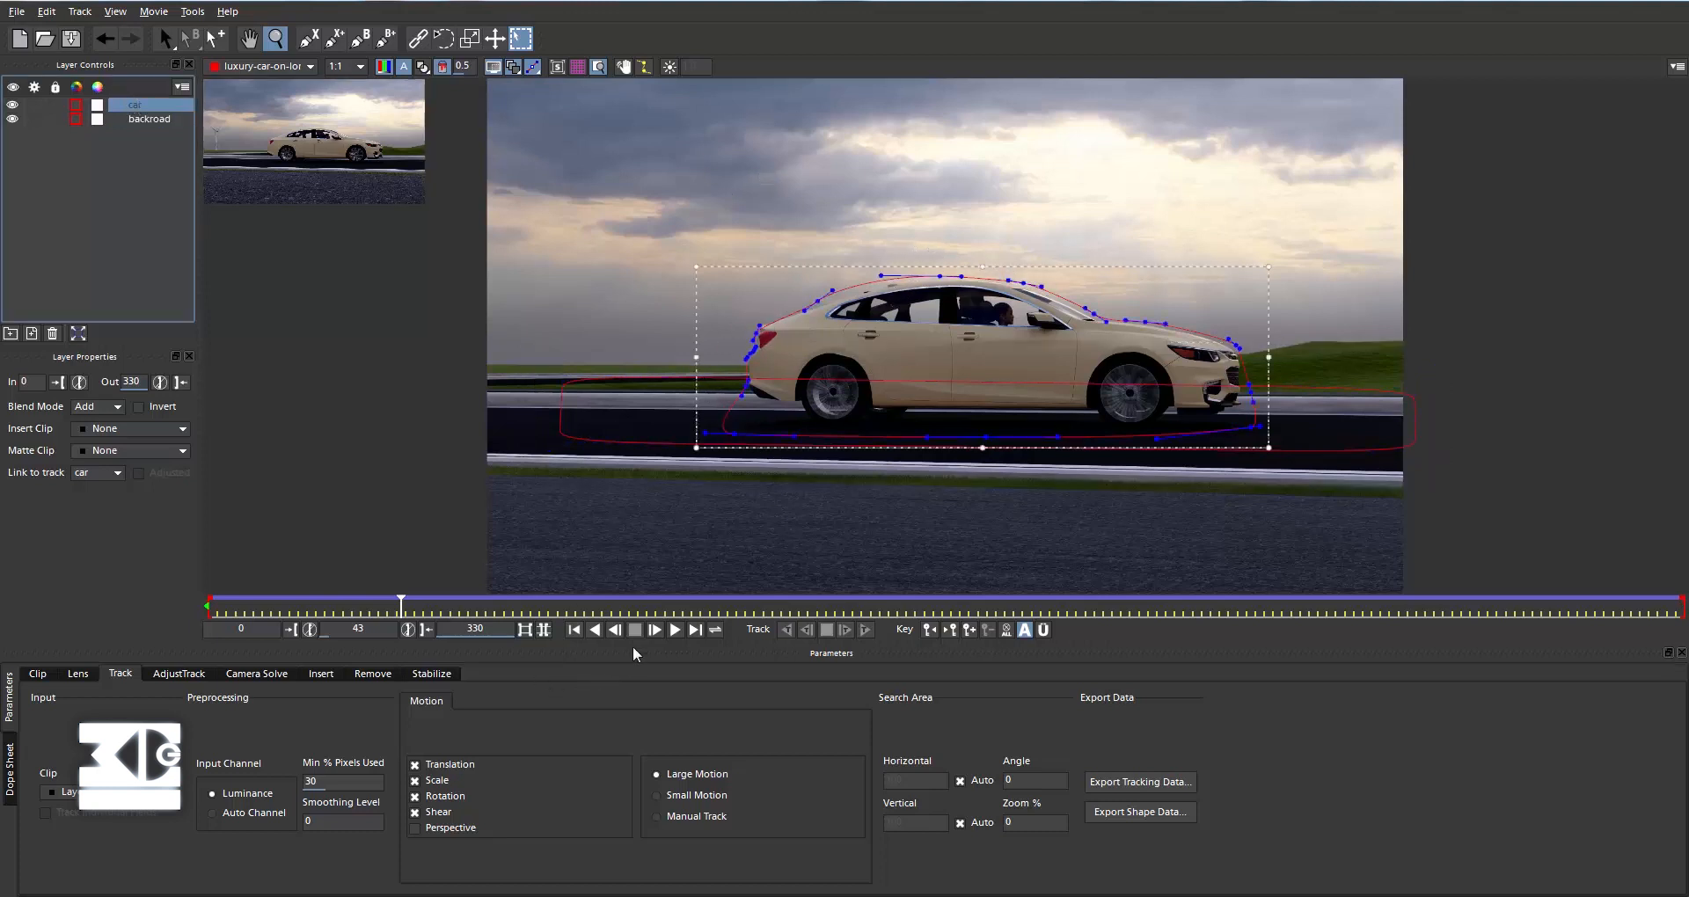
click(675, 630)
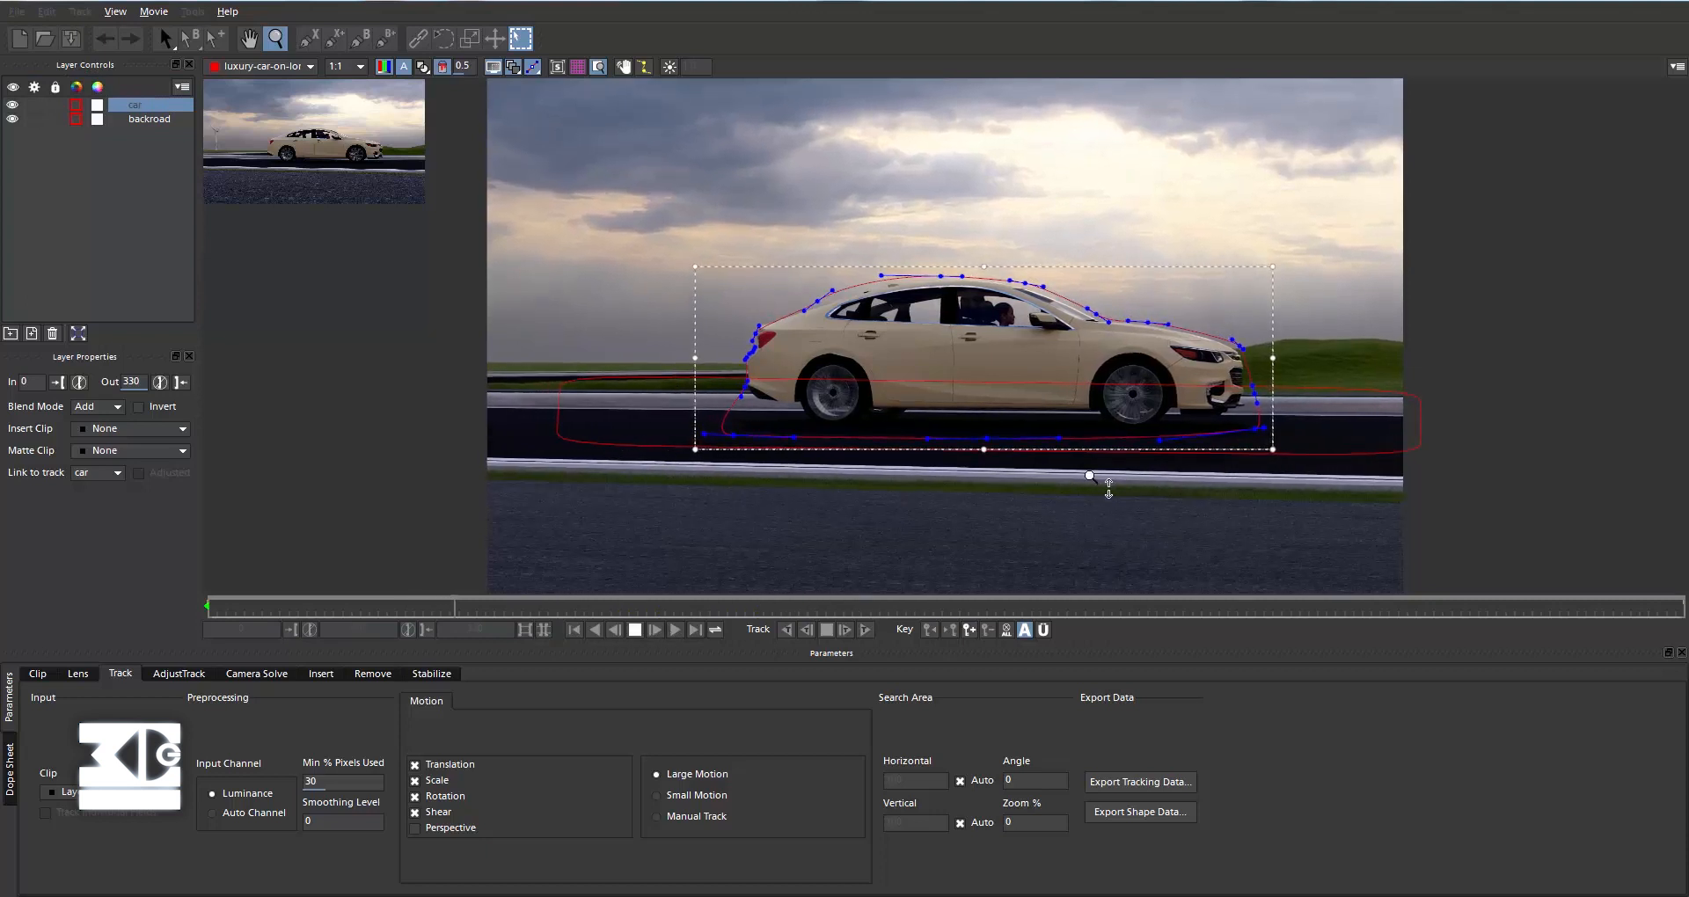
click(635, 629)
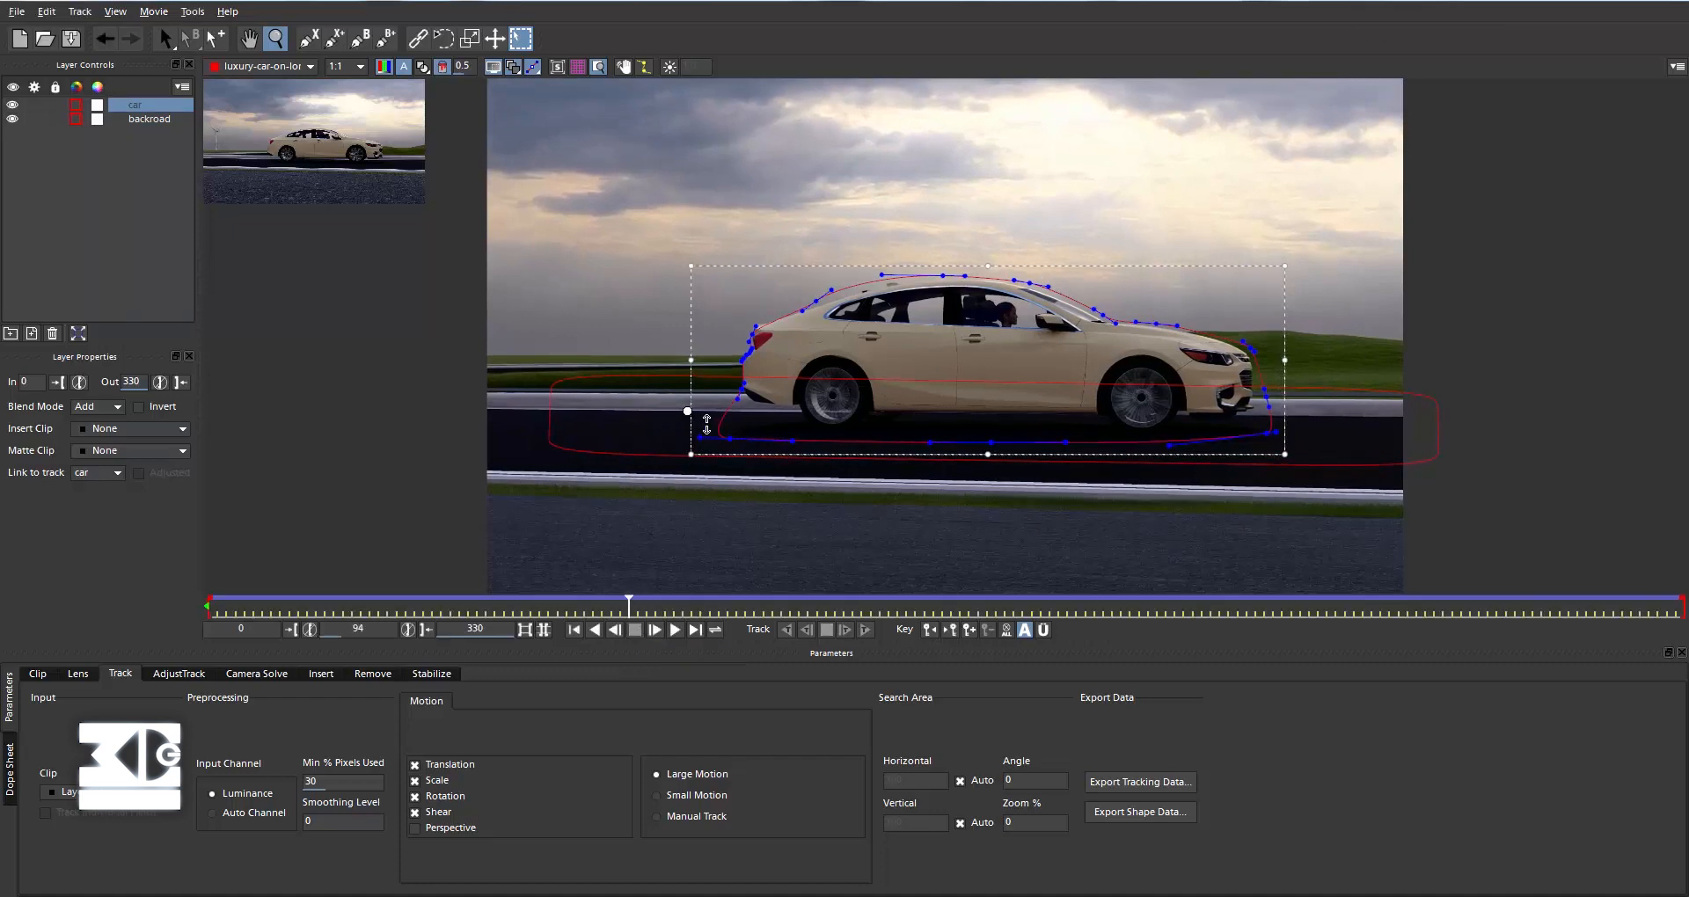
Hide the car and backroad layers.
click(171, 120)
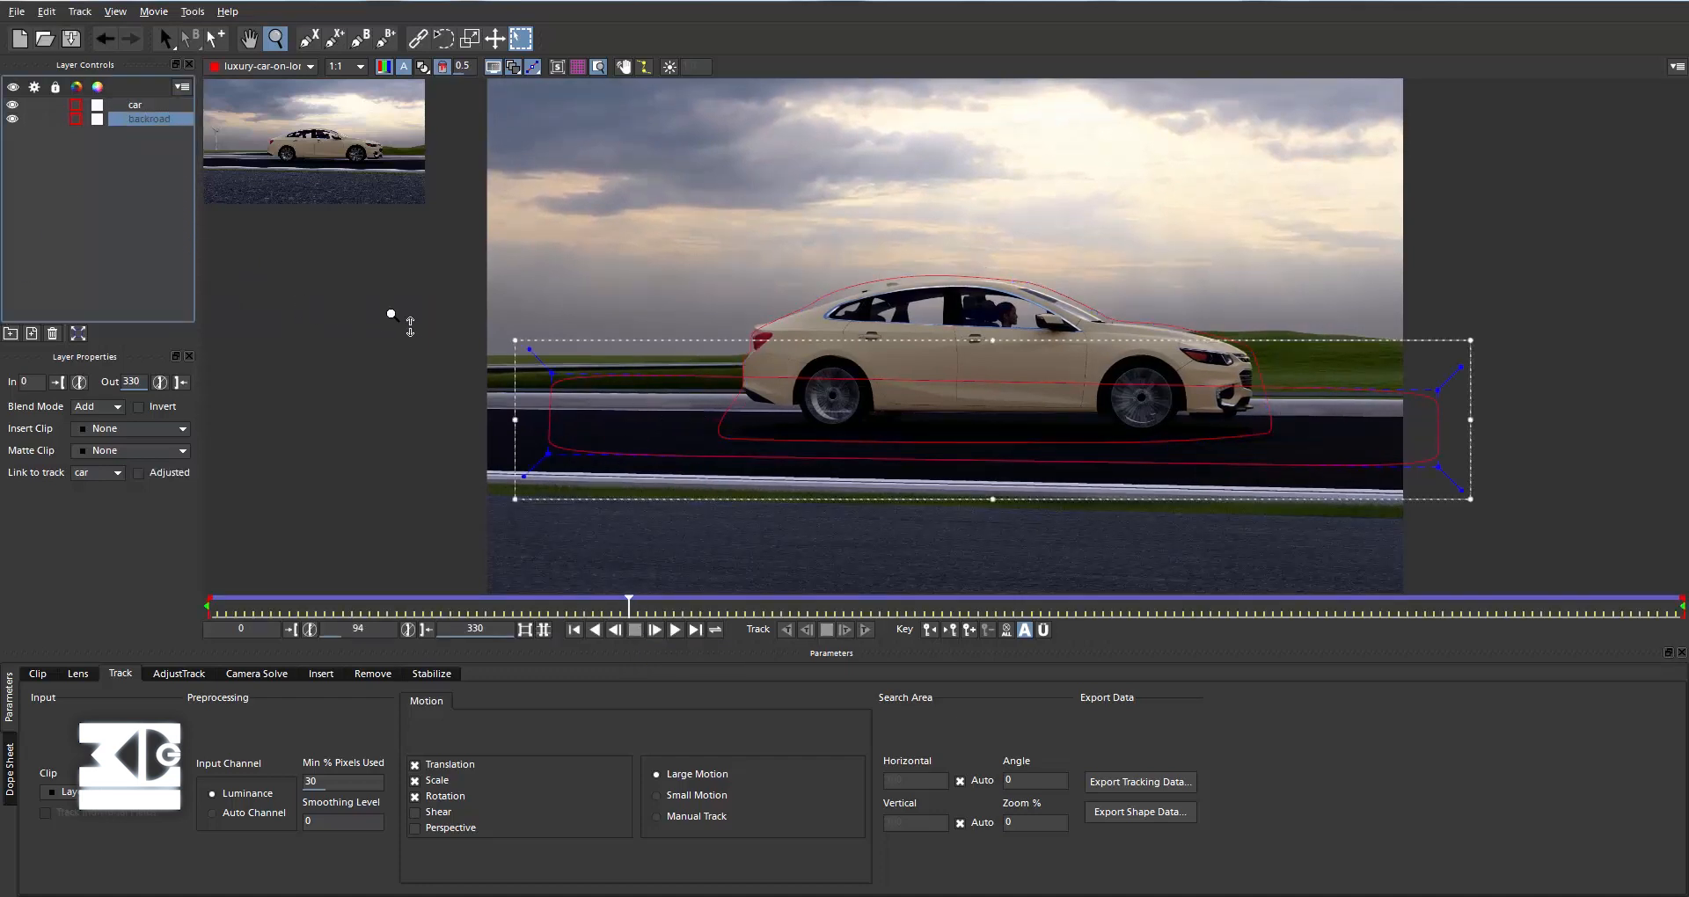
click(12, 104)
click(13, 119)
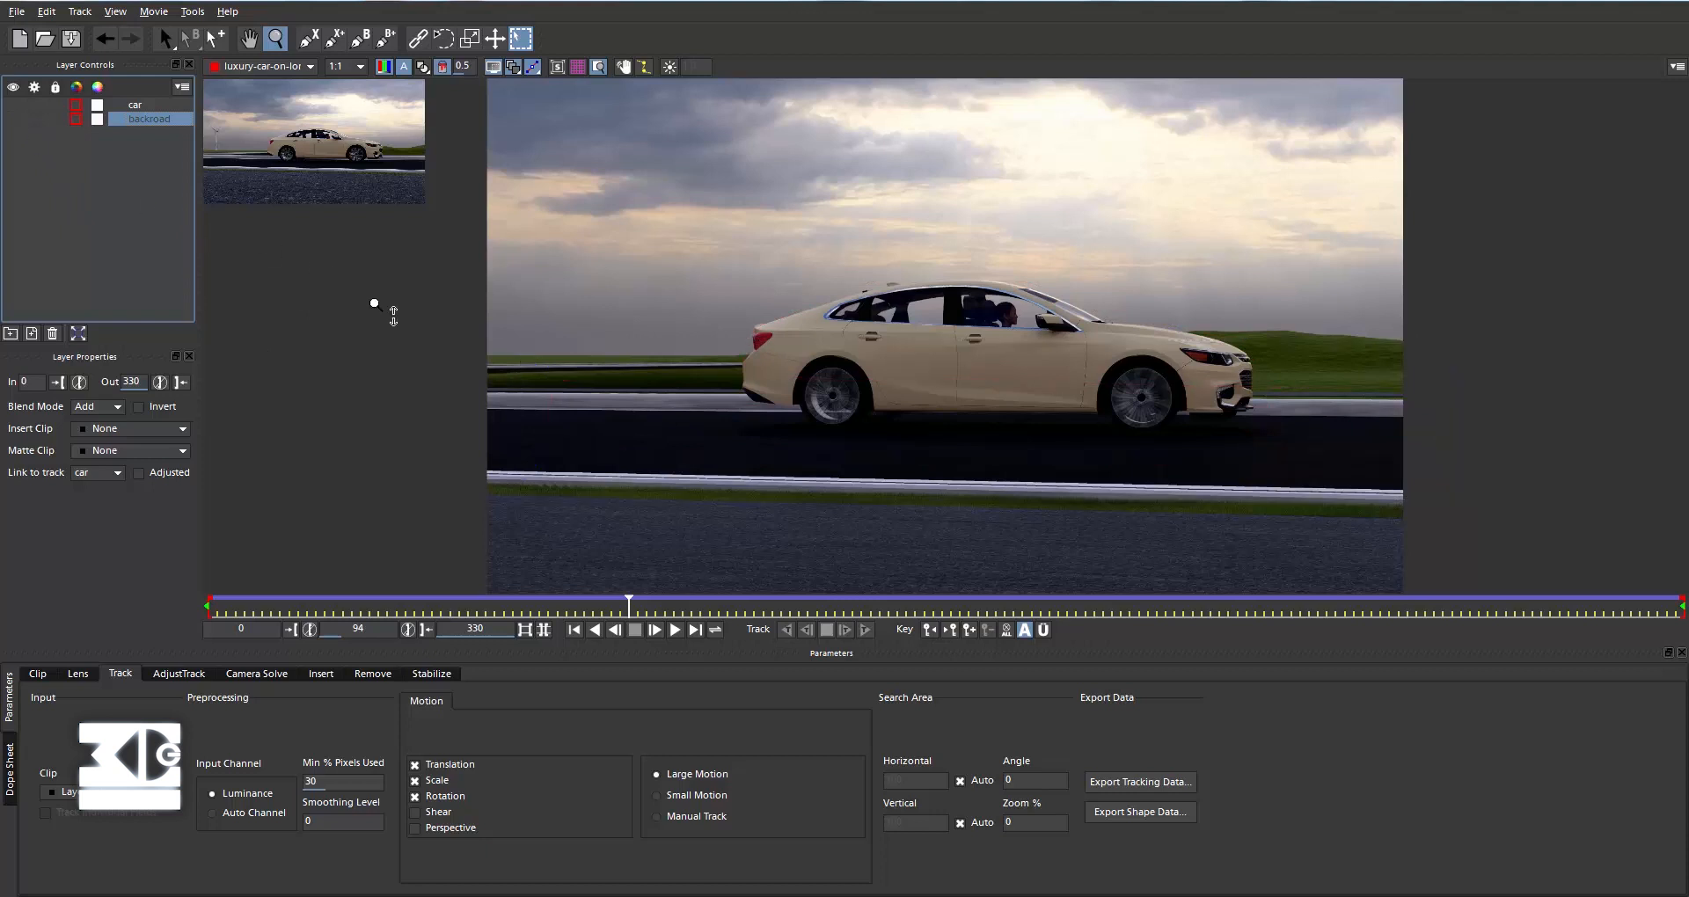
Draw a closed Bezier shape on the road behind the car and track it forward.
click(386, 40)
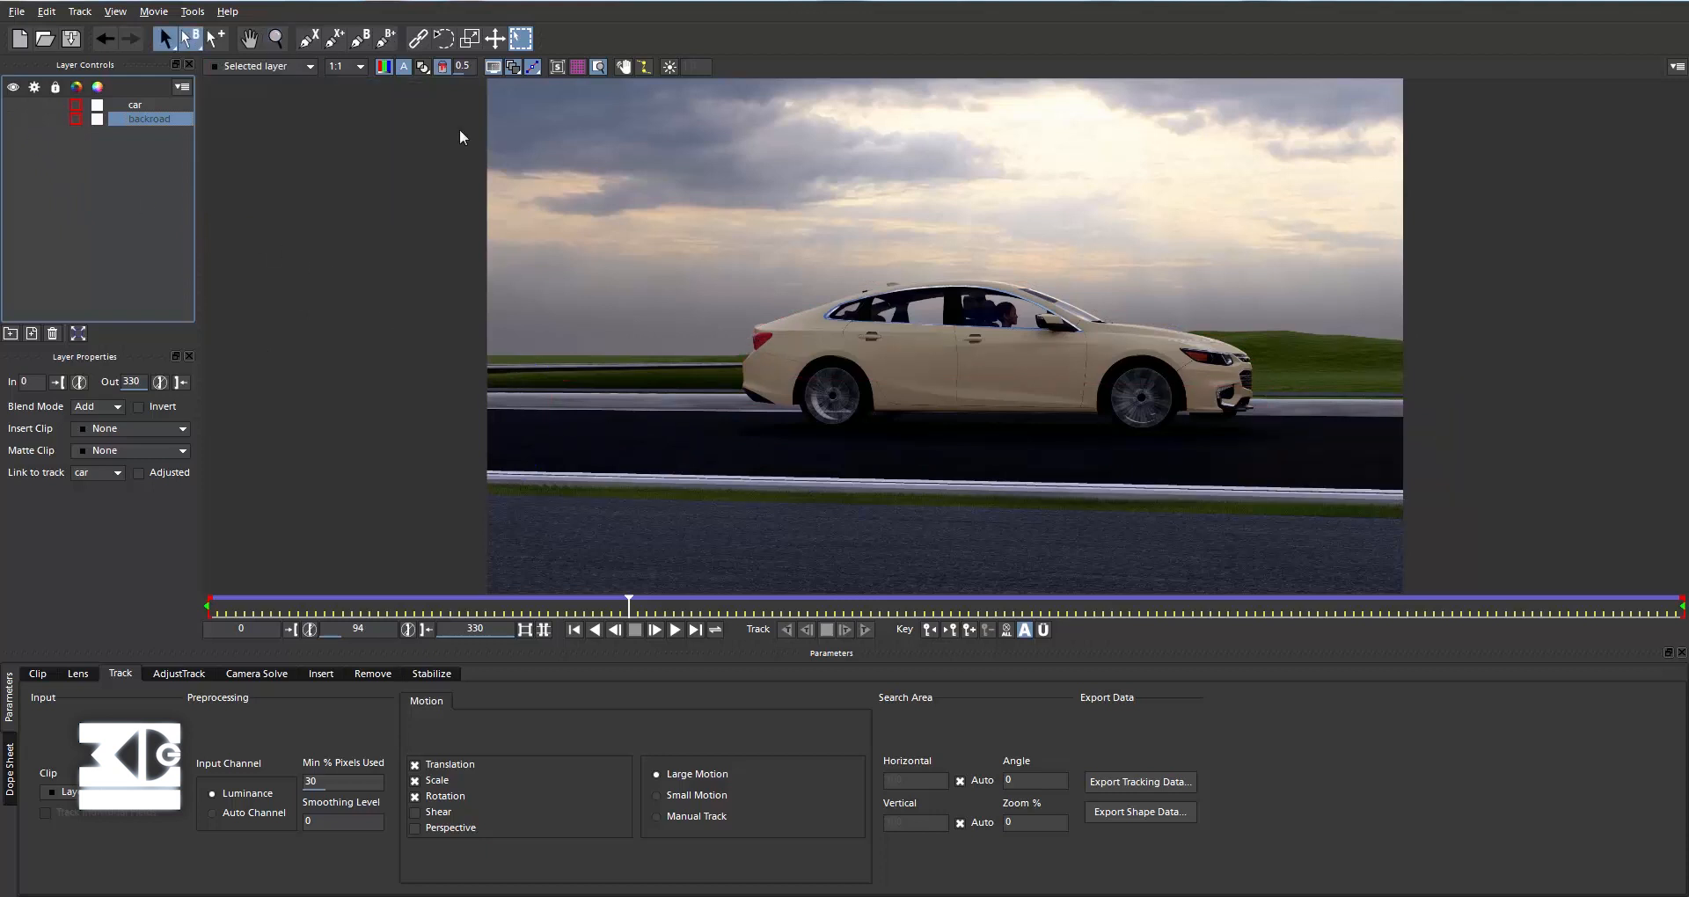
click(511, 377)
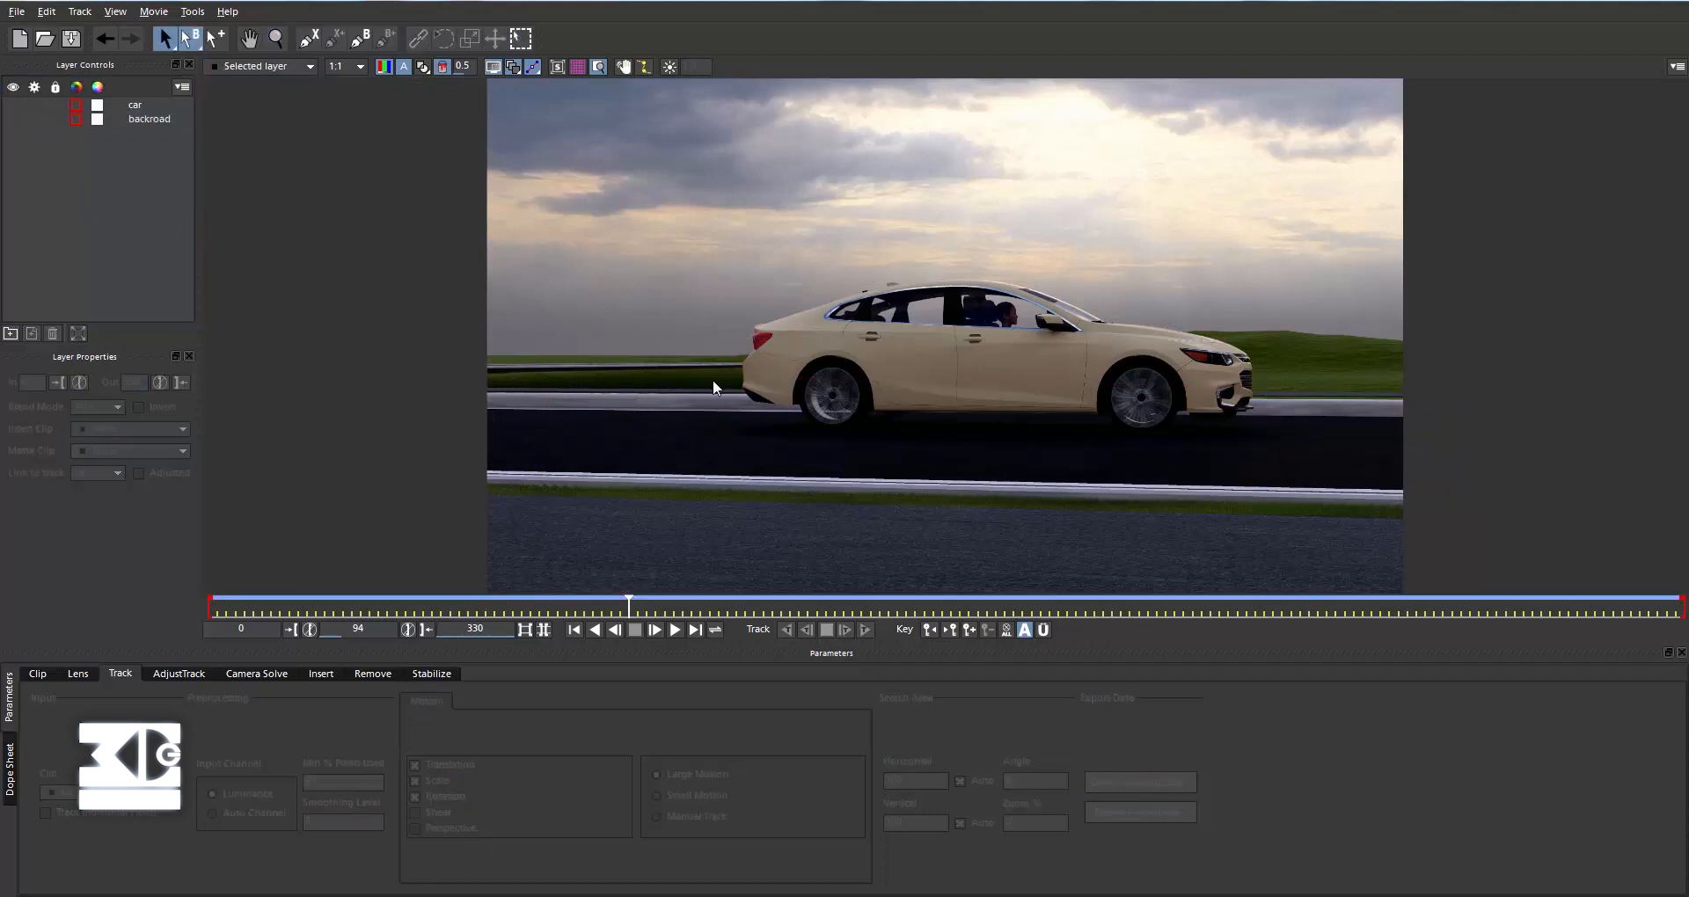
click(139, 165)
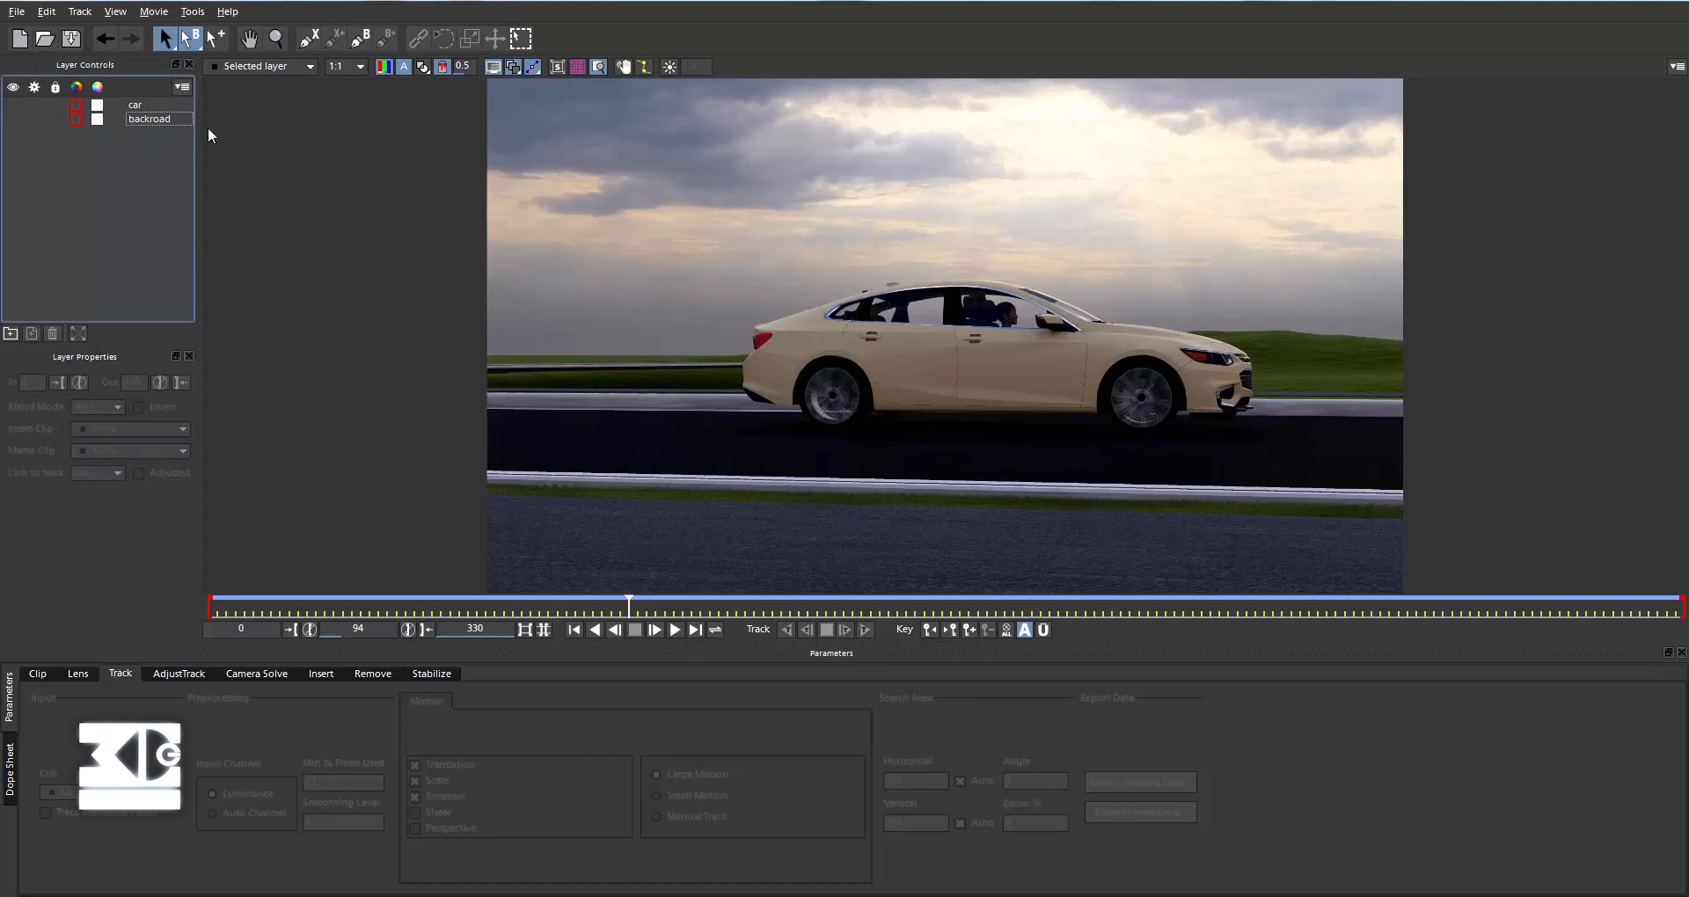
click(359, 39)
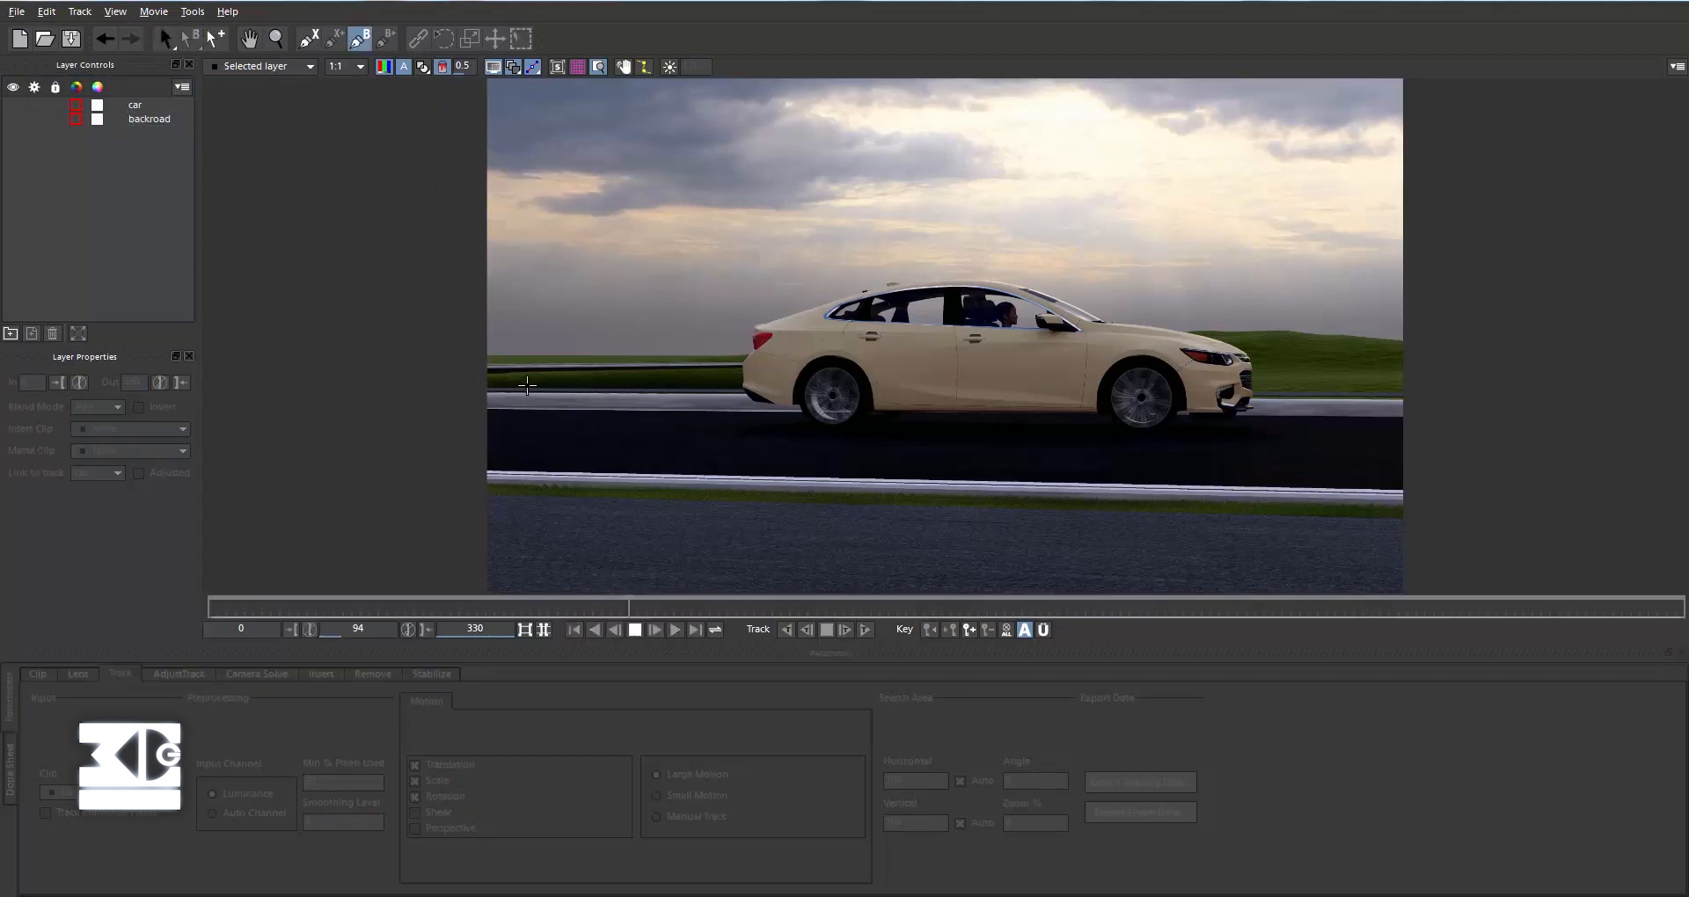
drag(514, 381, 548, 389)
click(676, 390)
click(689, 442)
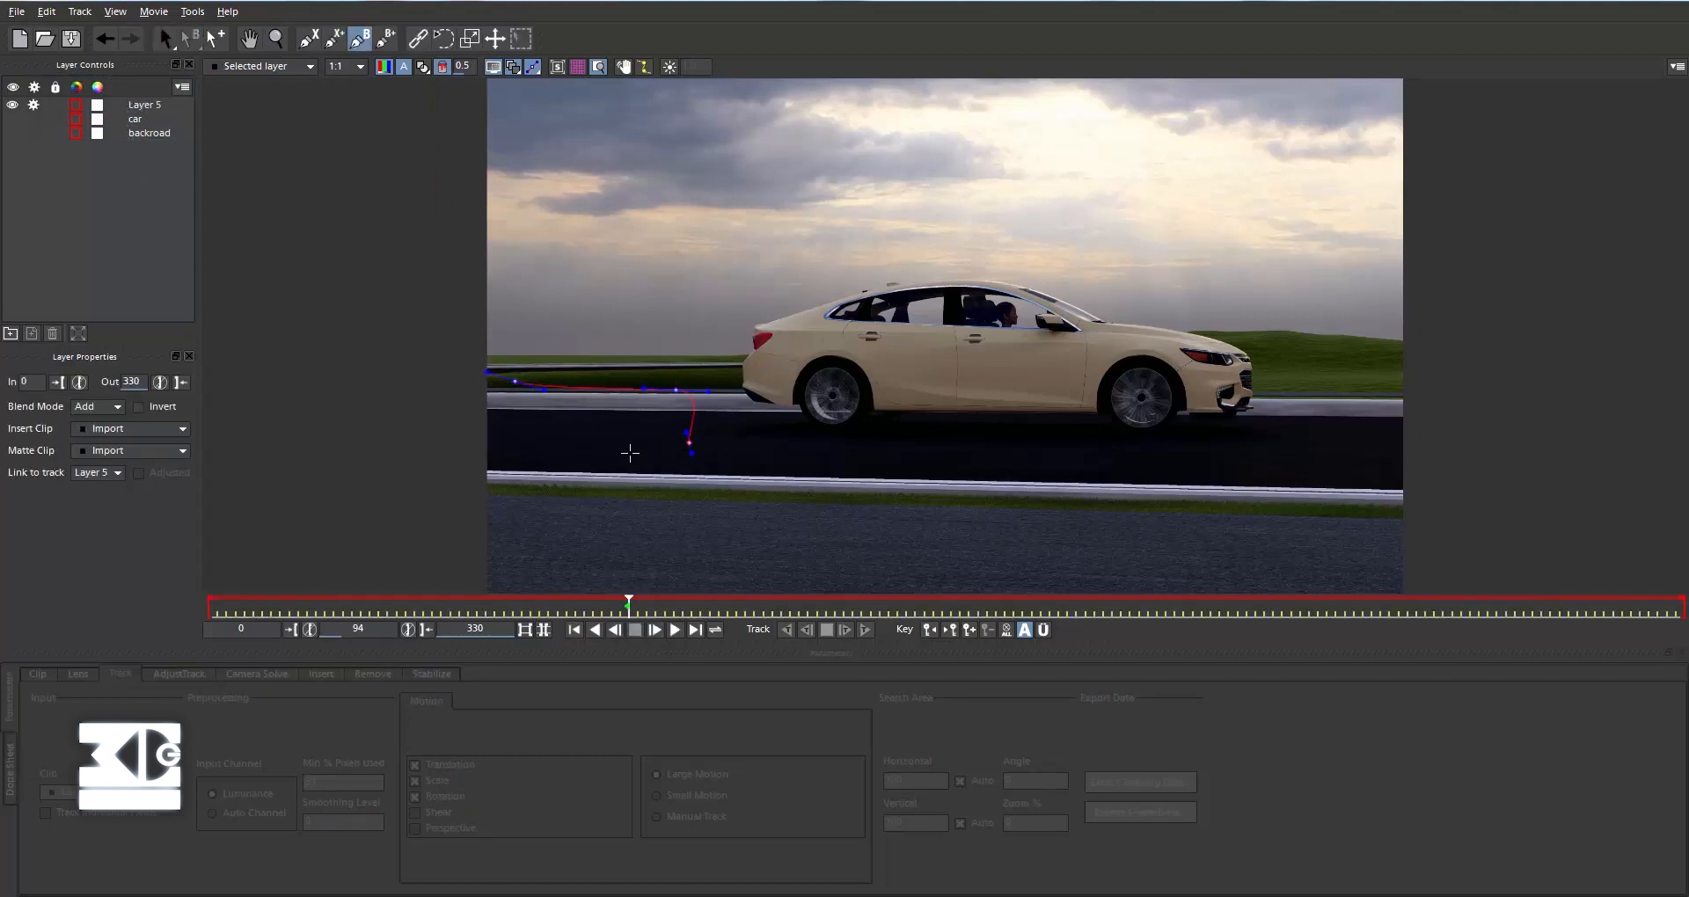
click(536, 452)
click(515, 381)
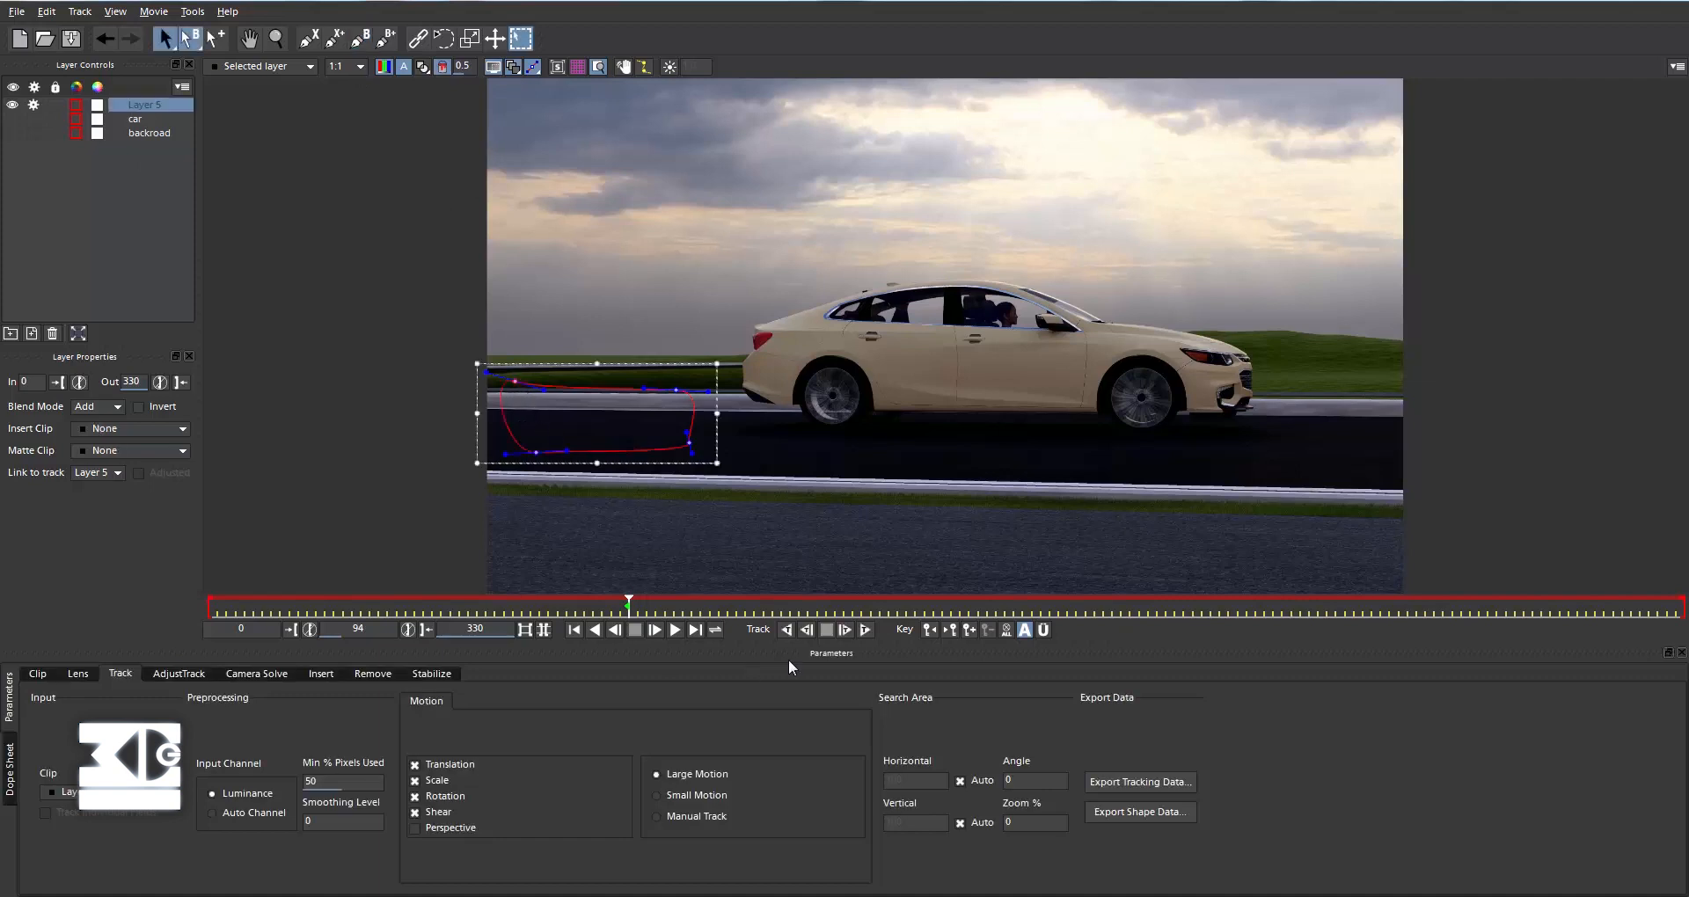
click(865, 629)
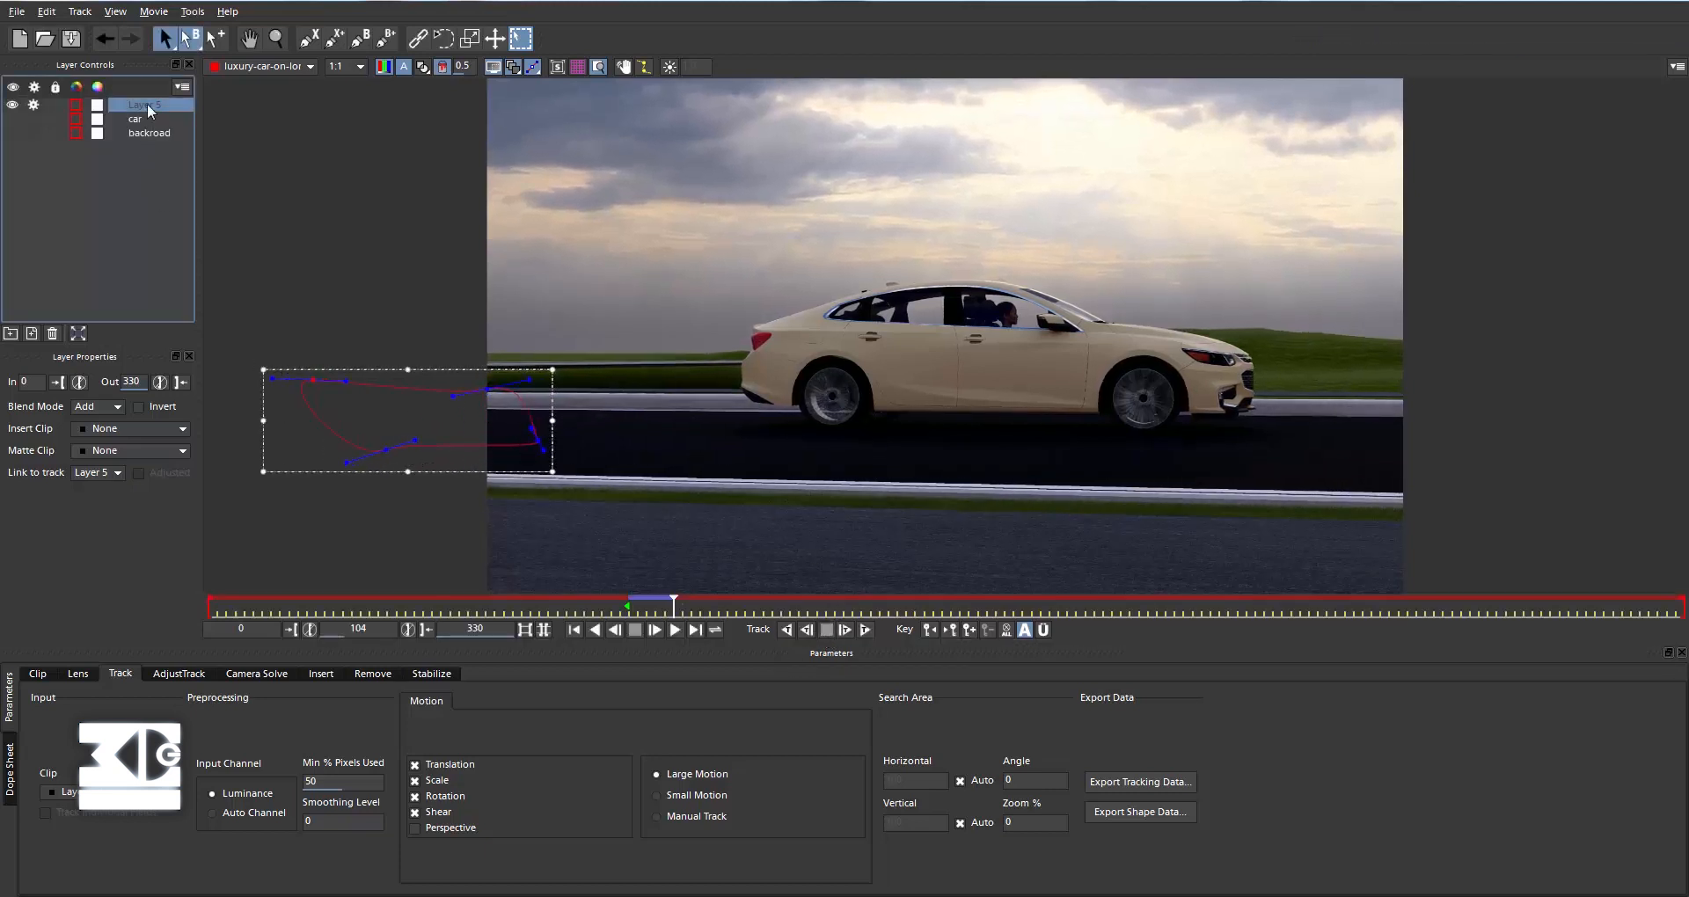
Delete the new test layer and show the backroad and car layers again.
key(Delete)
click(154, 117)
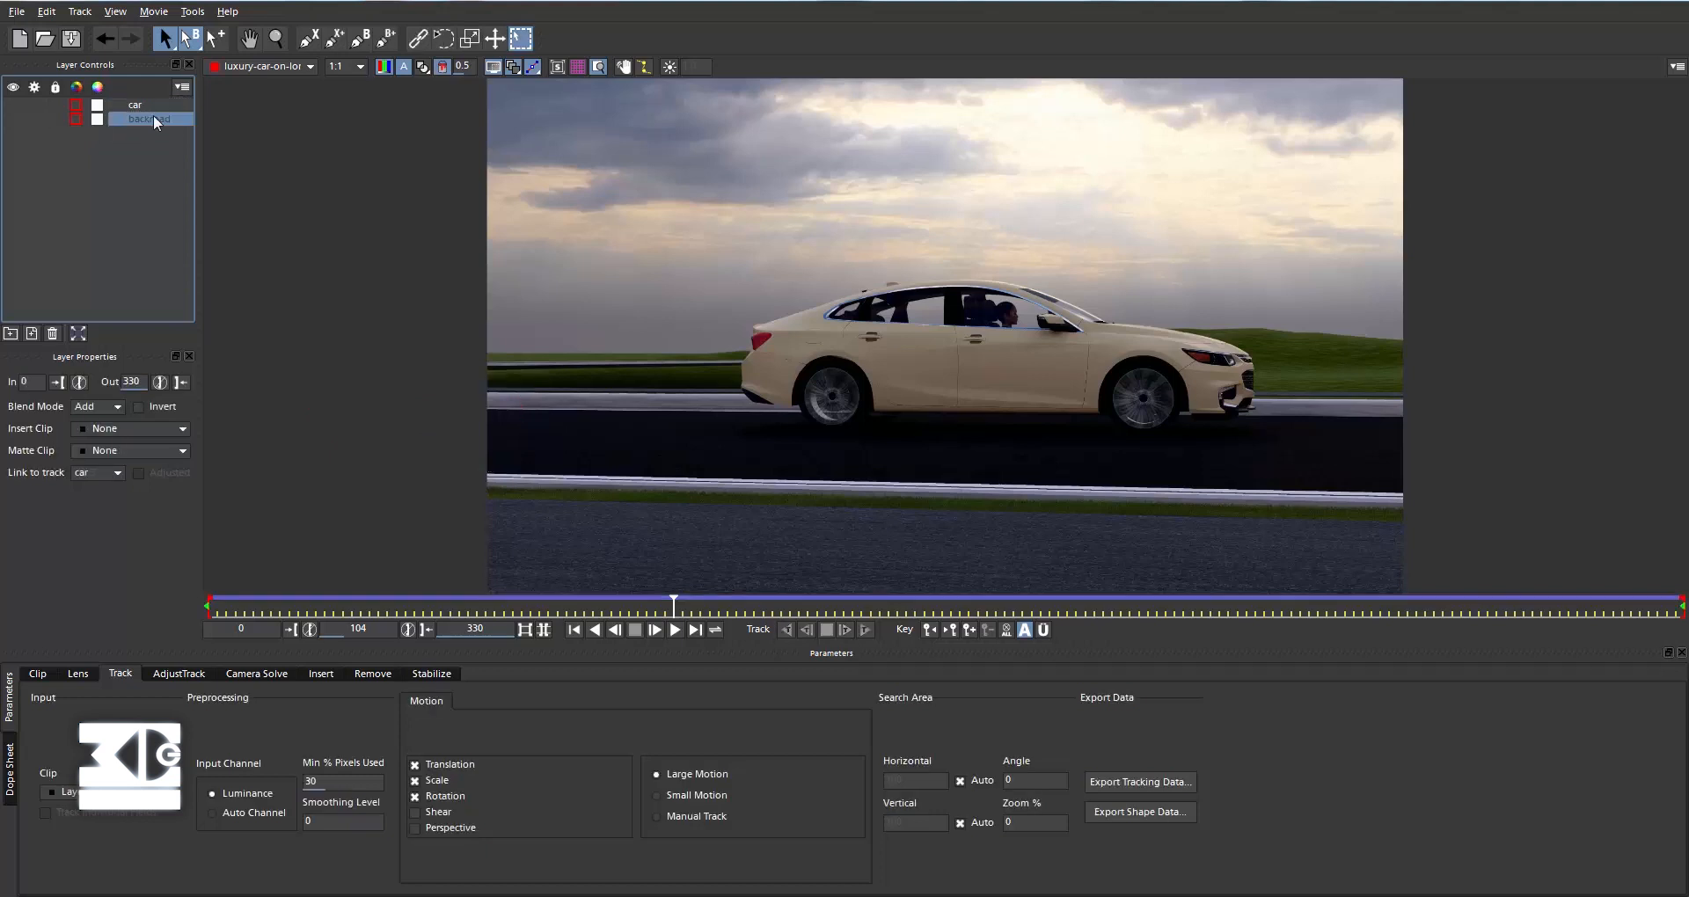
click(12, 118)
click(12, 104)
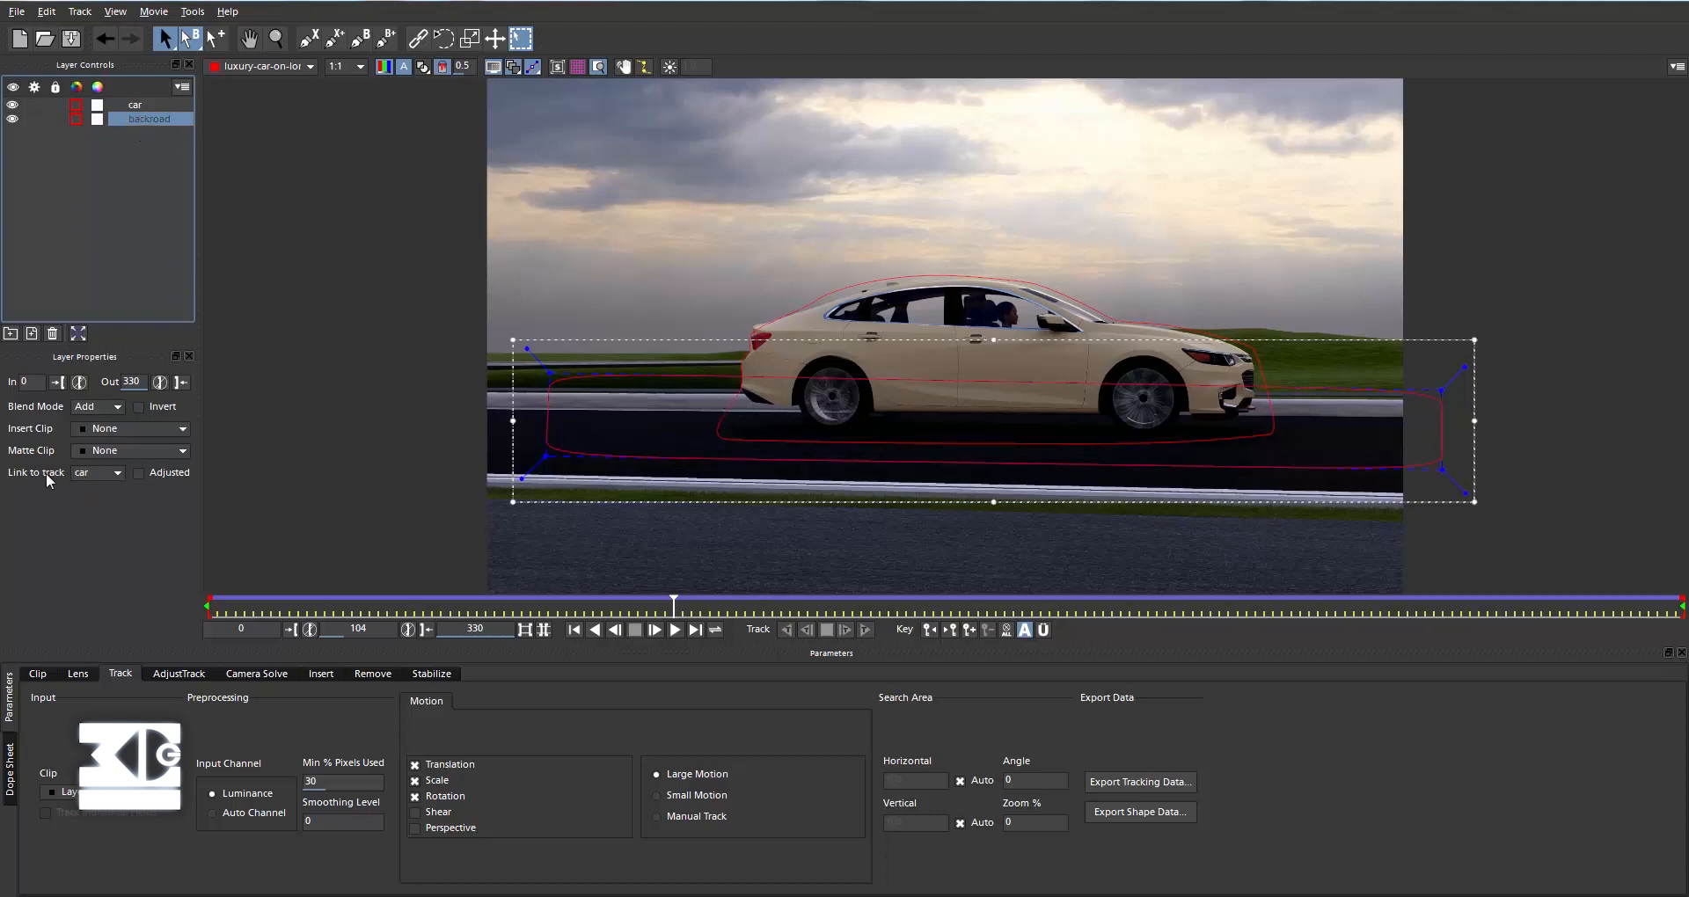
Inspect the backroad layer's Link to track setting and play back its motion, returning to the first frame.
click(92, 473)
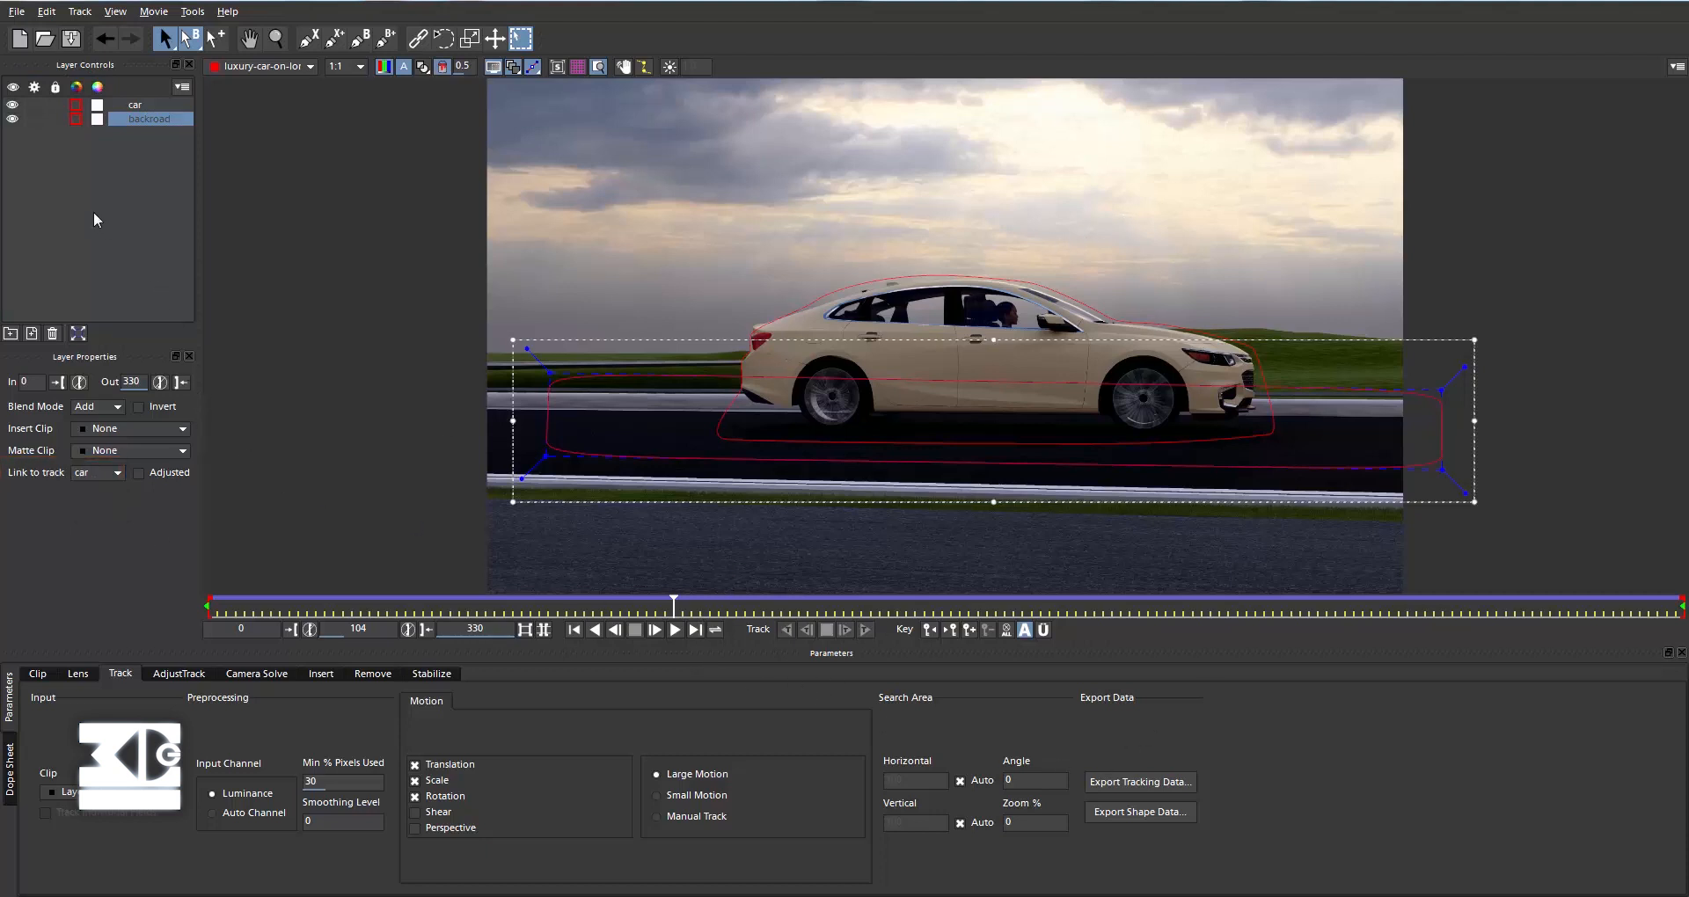
click(672, 630)
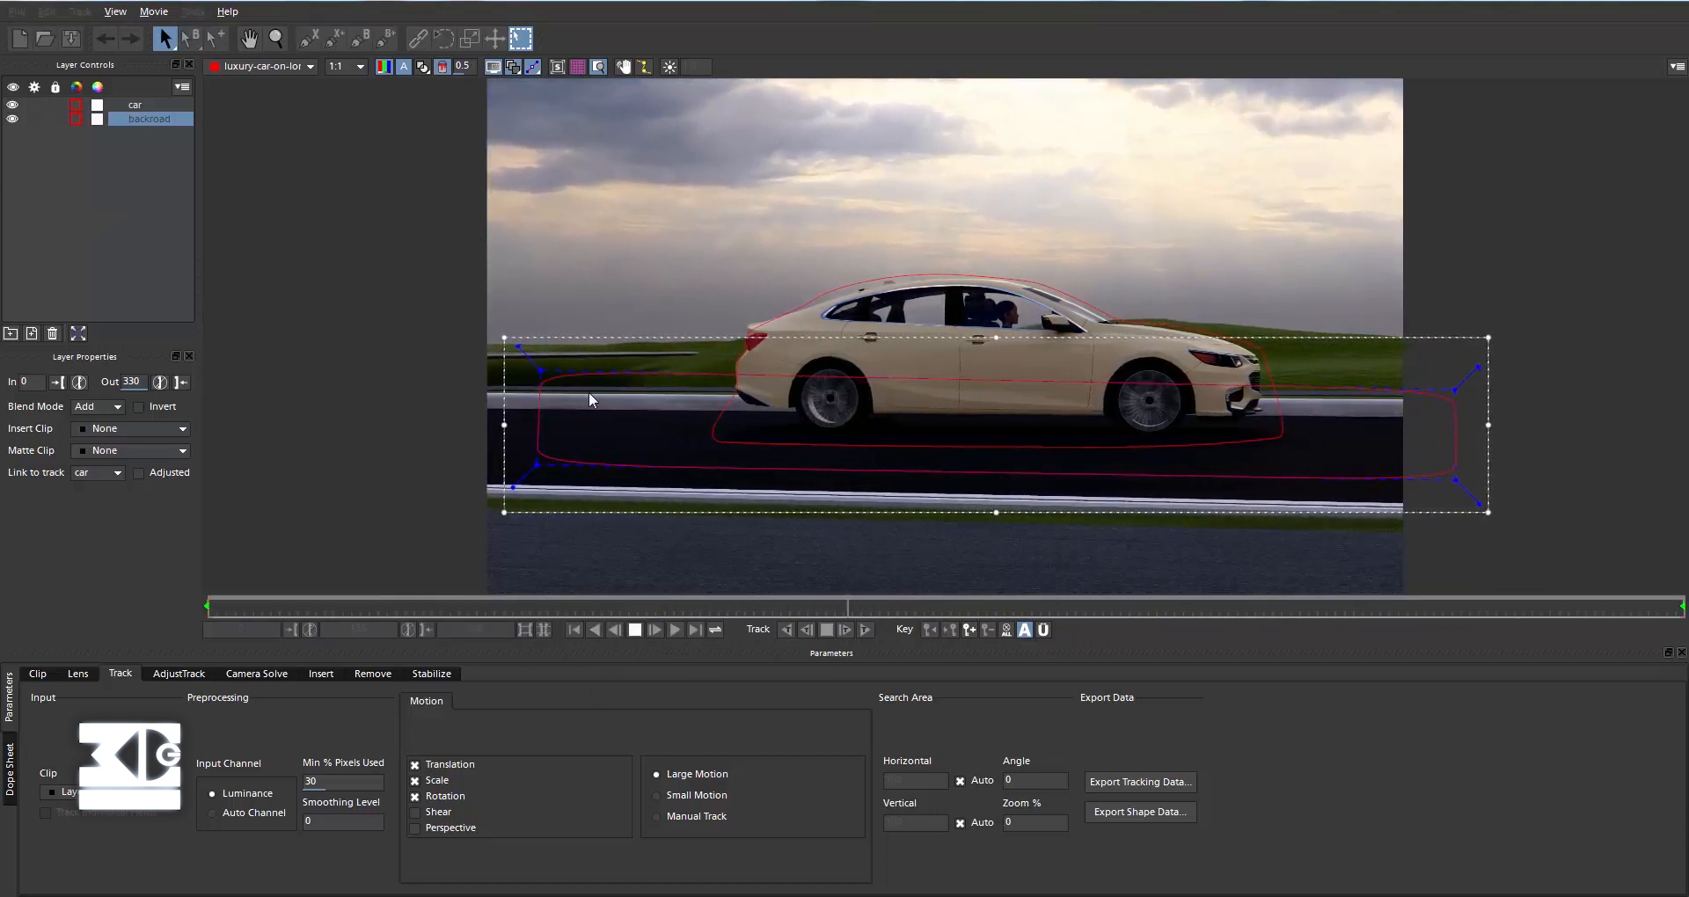
click(637, 630)
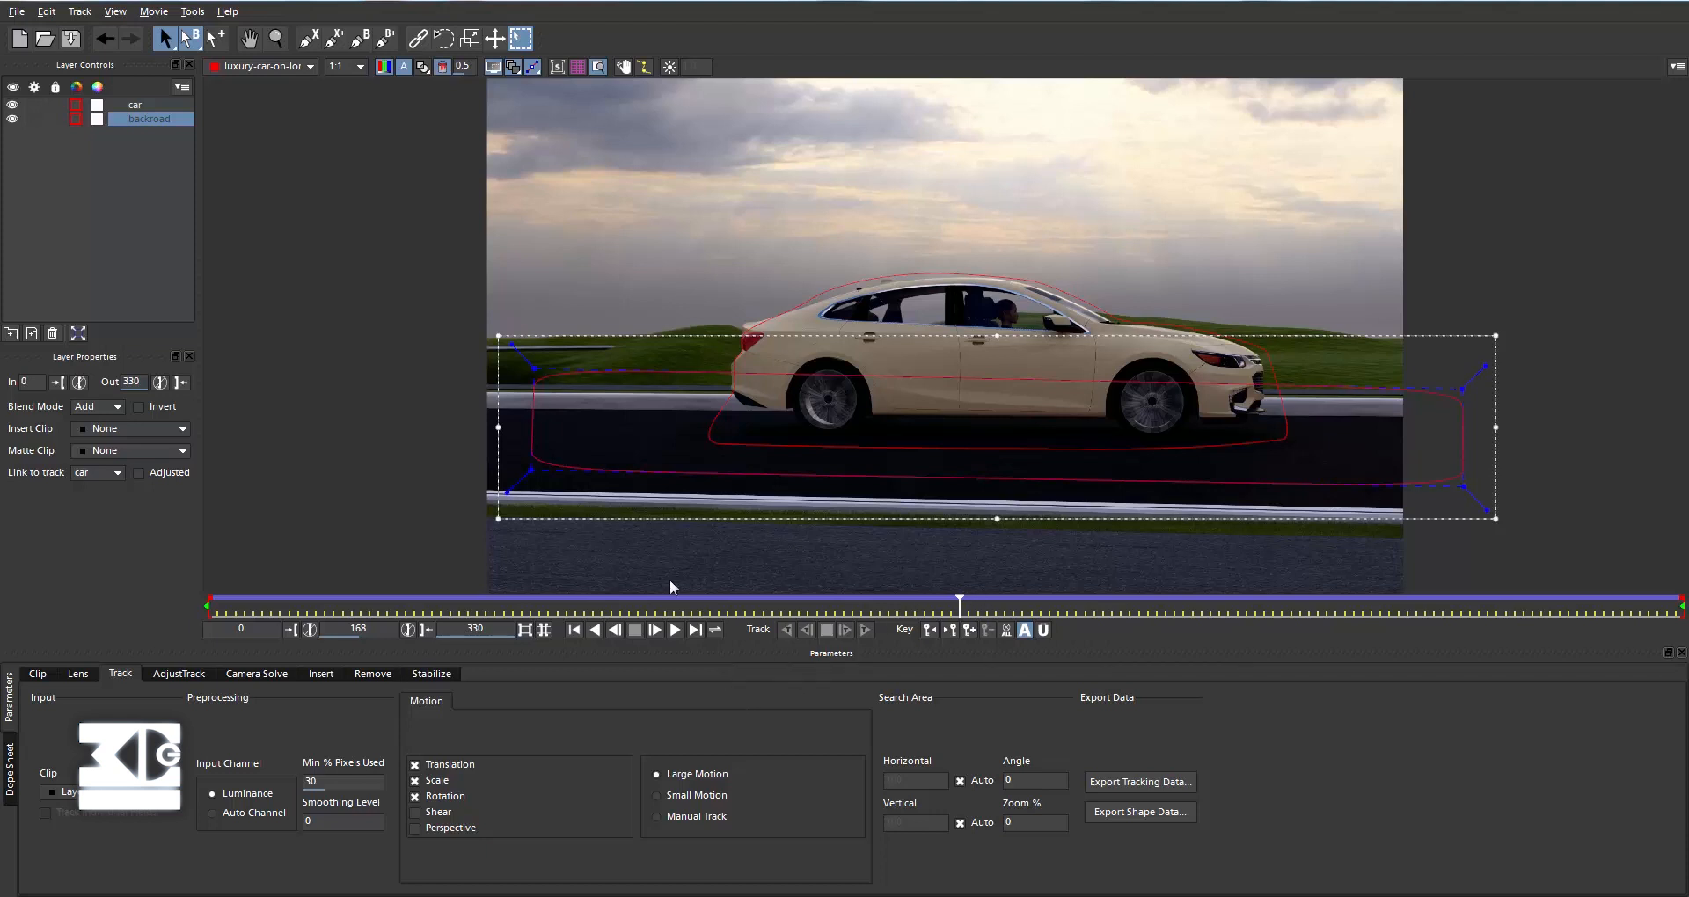
click(570, 630)
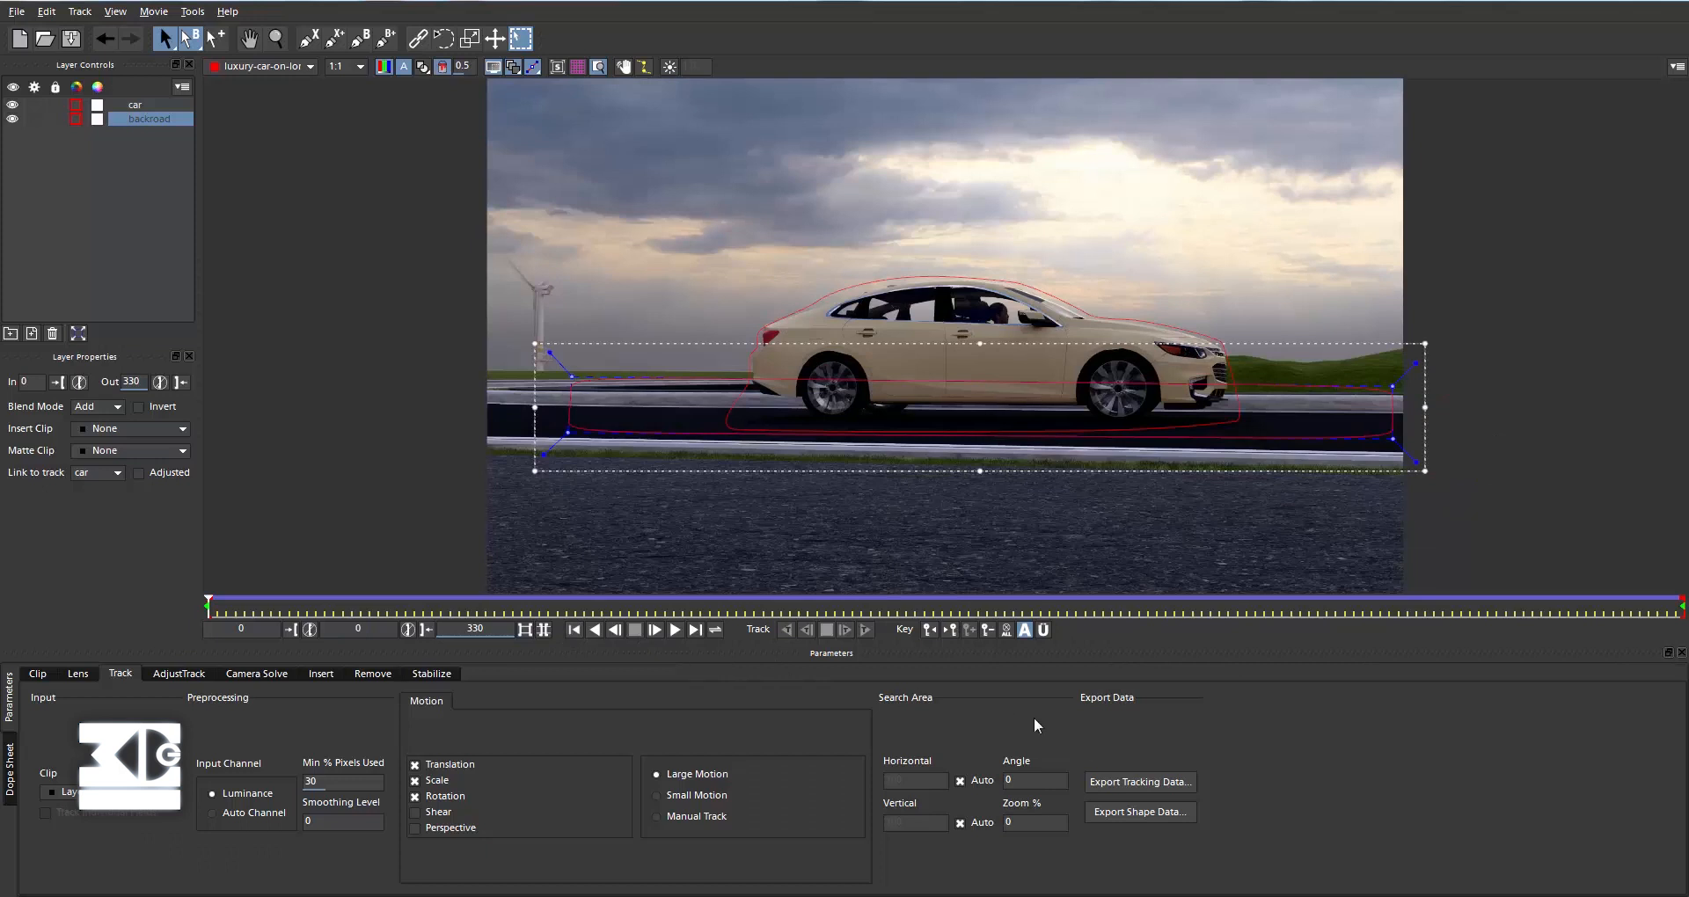
Look through the available tracking data export formats for the backroad layer and close the export without saving.
click(1144, 782)
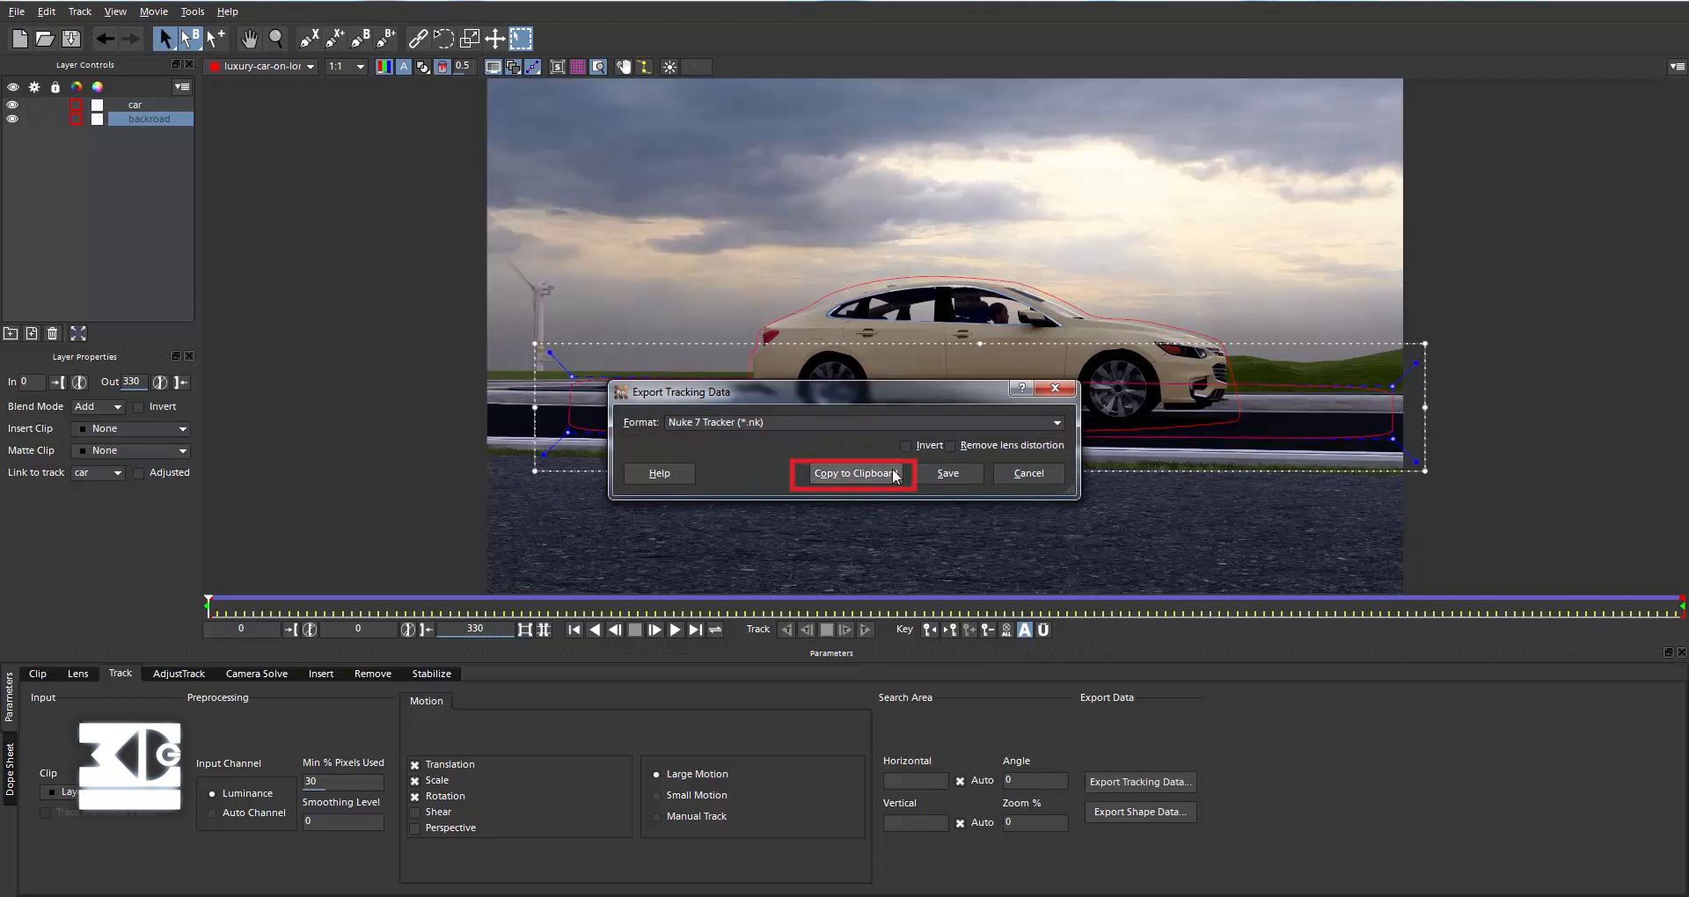
click(837, 424)
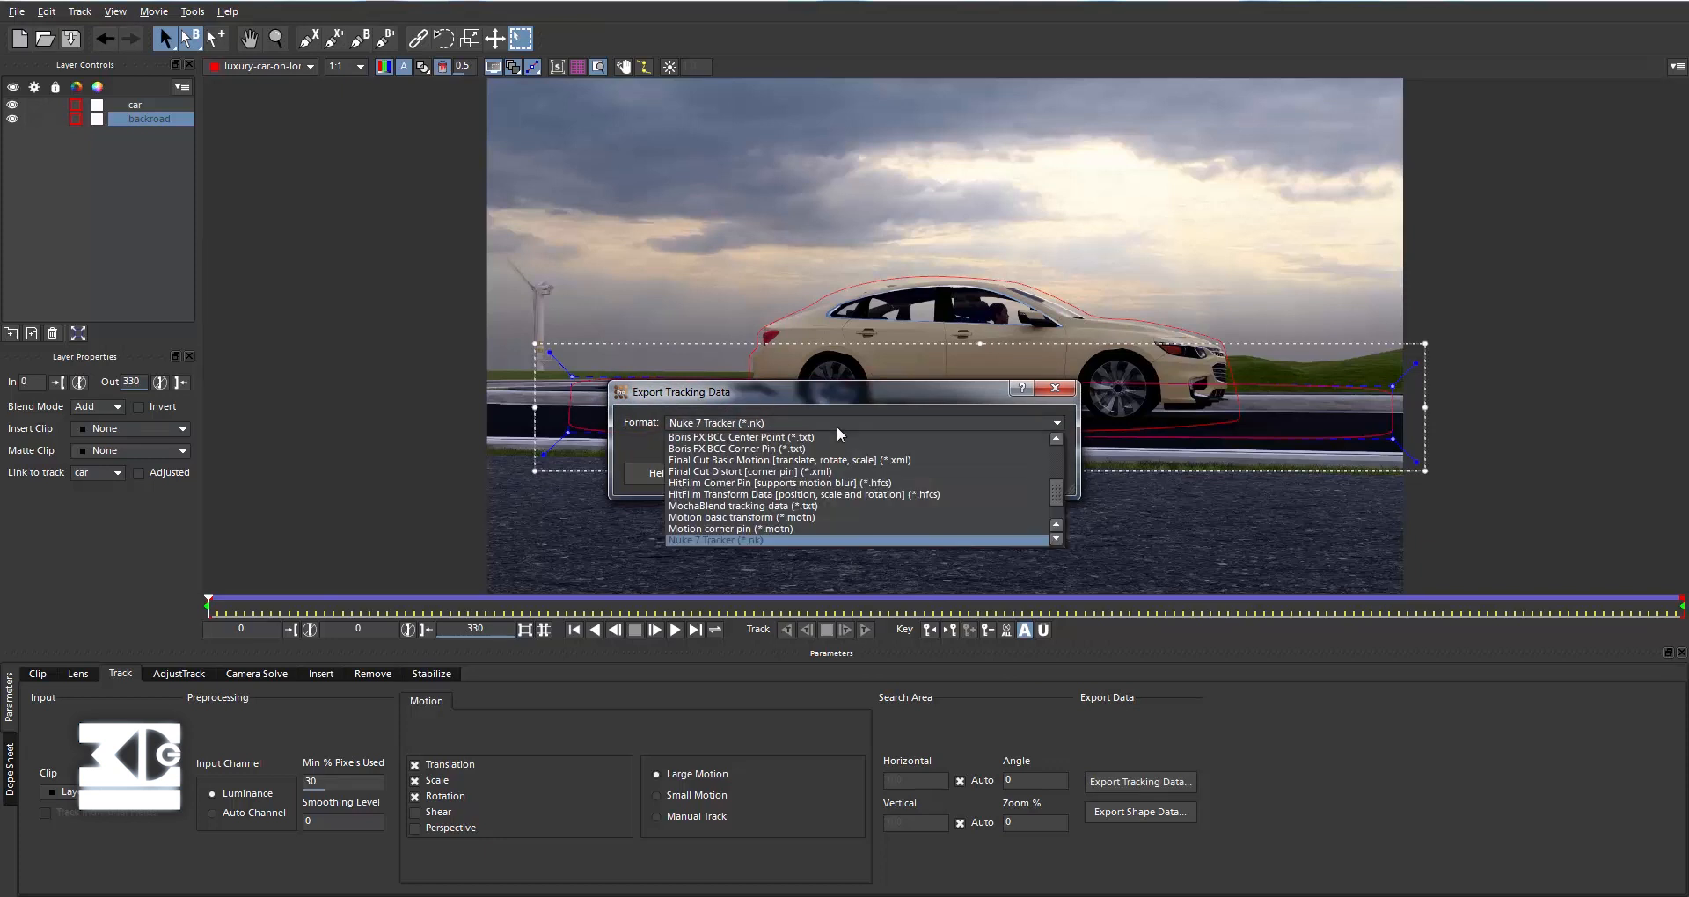
scroll(832, 510, up, 5)
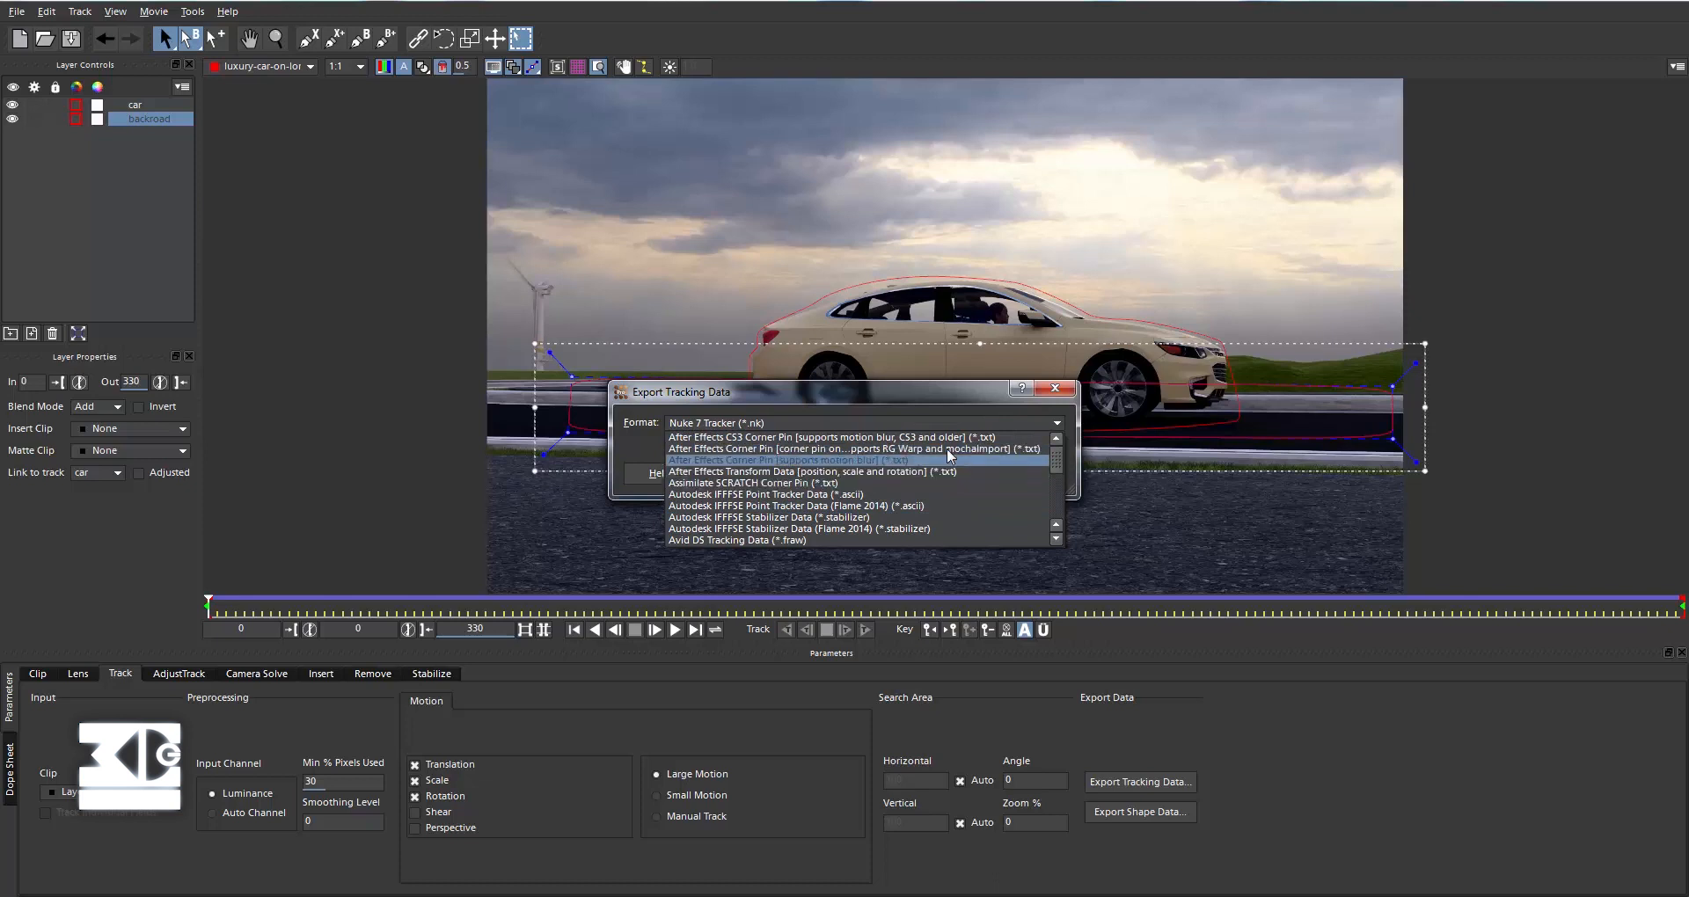
click(916, 394)
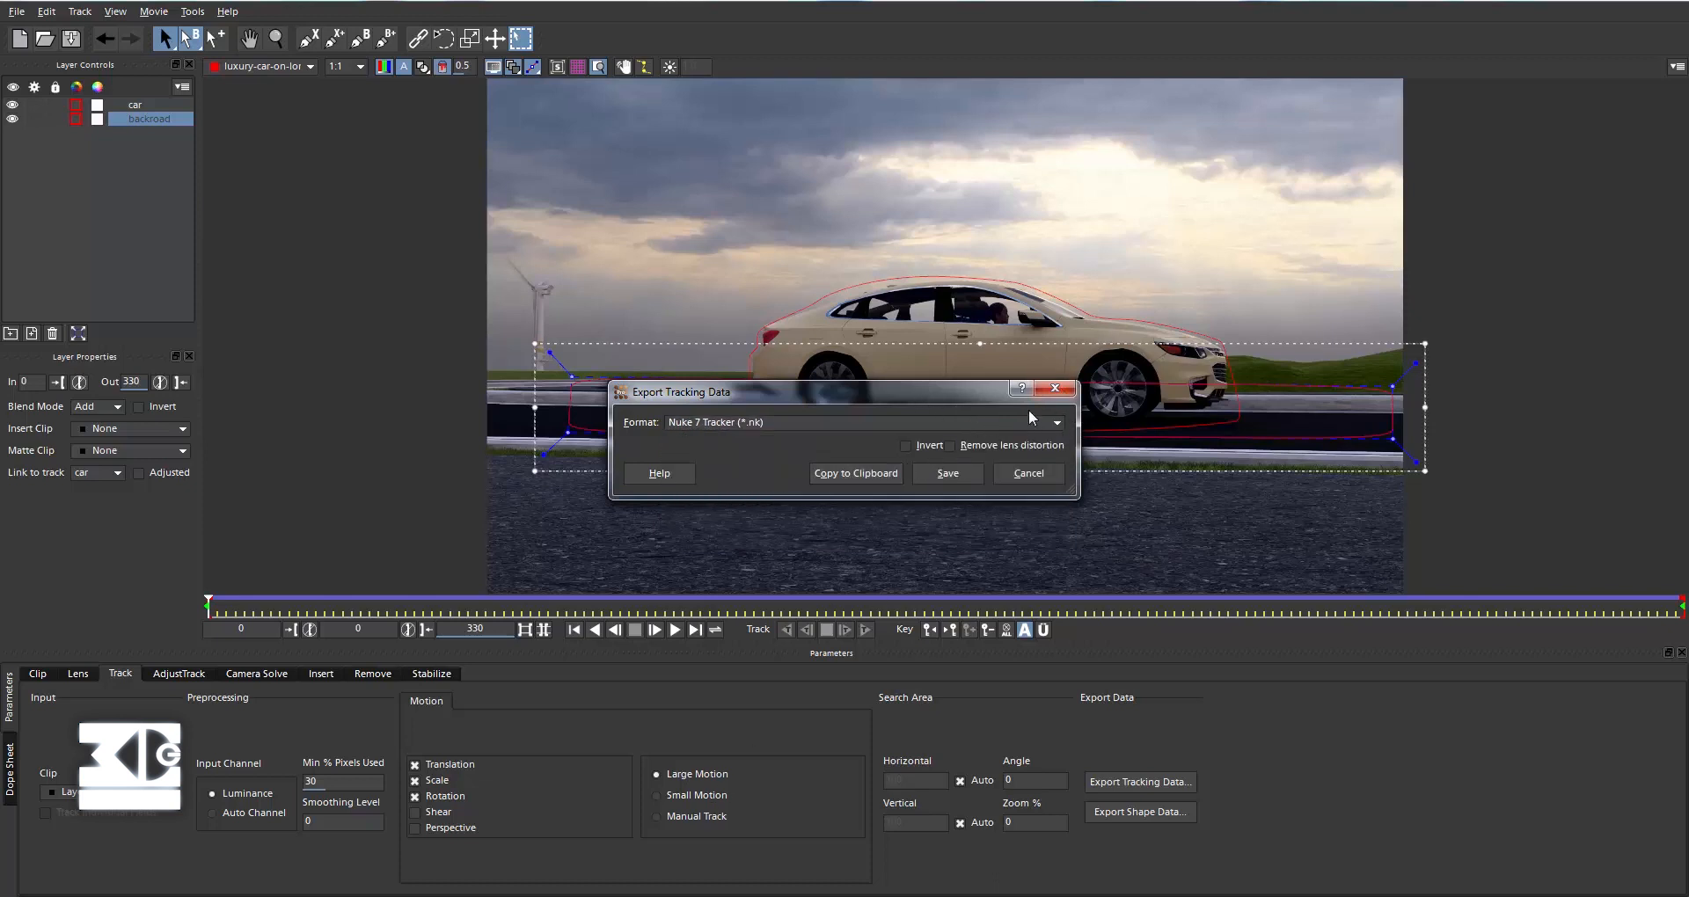
click(1055, 388)
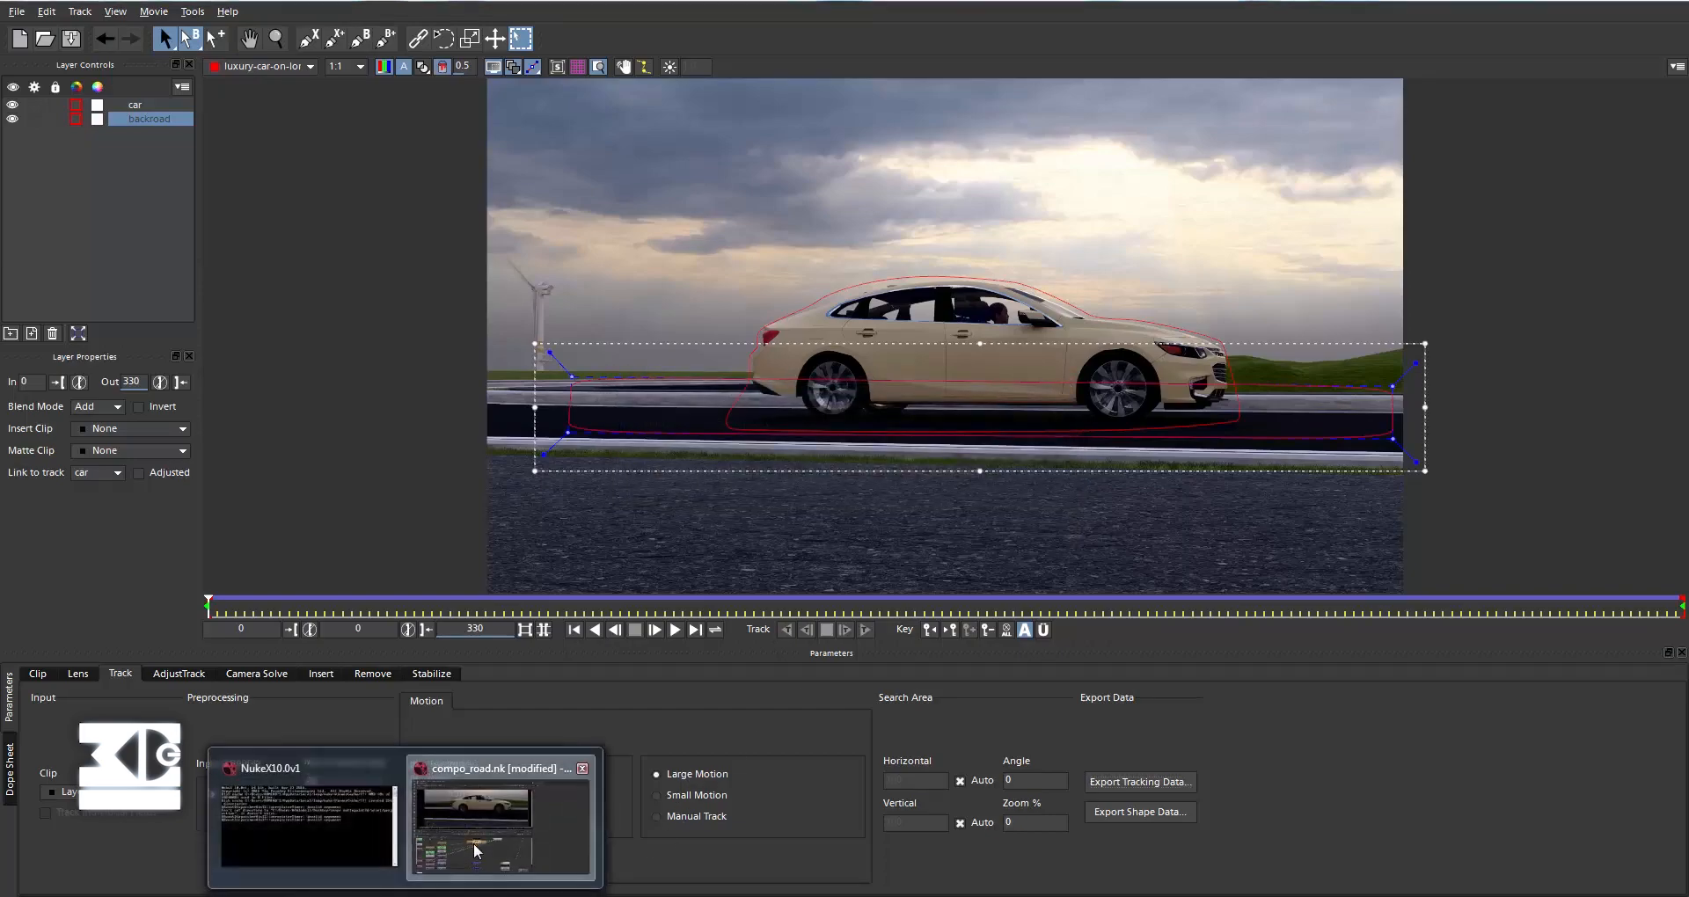
Switch to the compo_road.nk script in NukeX and stop playback of the source clip at frame 180.
click(473, 842)
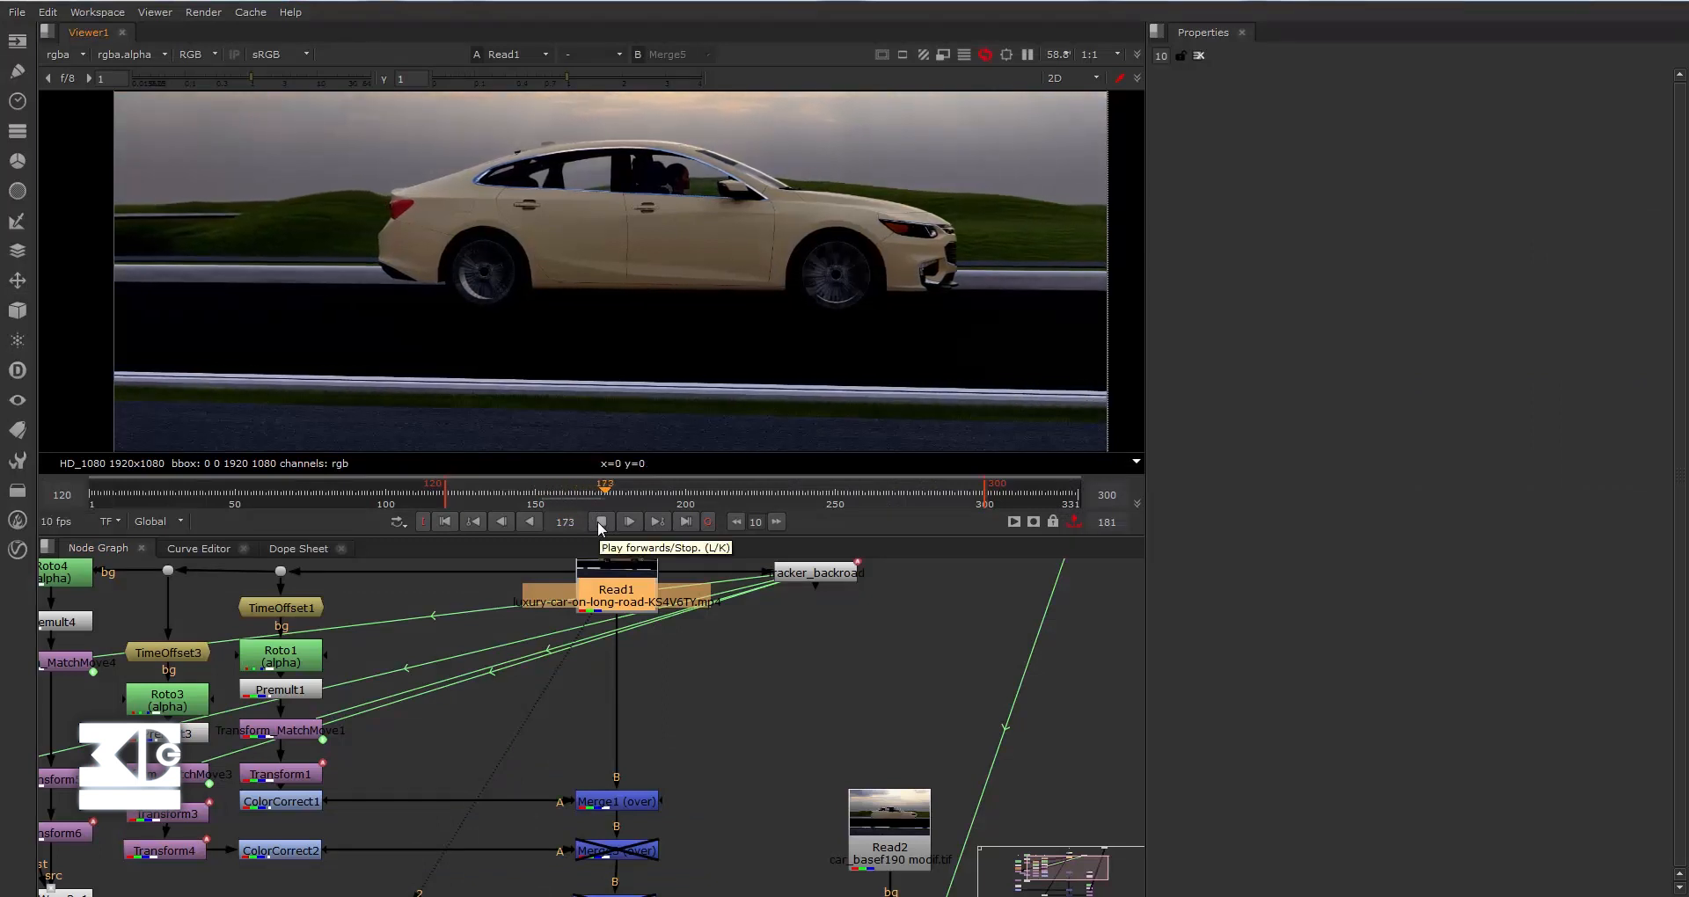
click(602, 523)
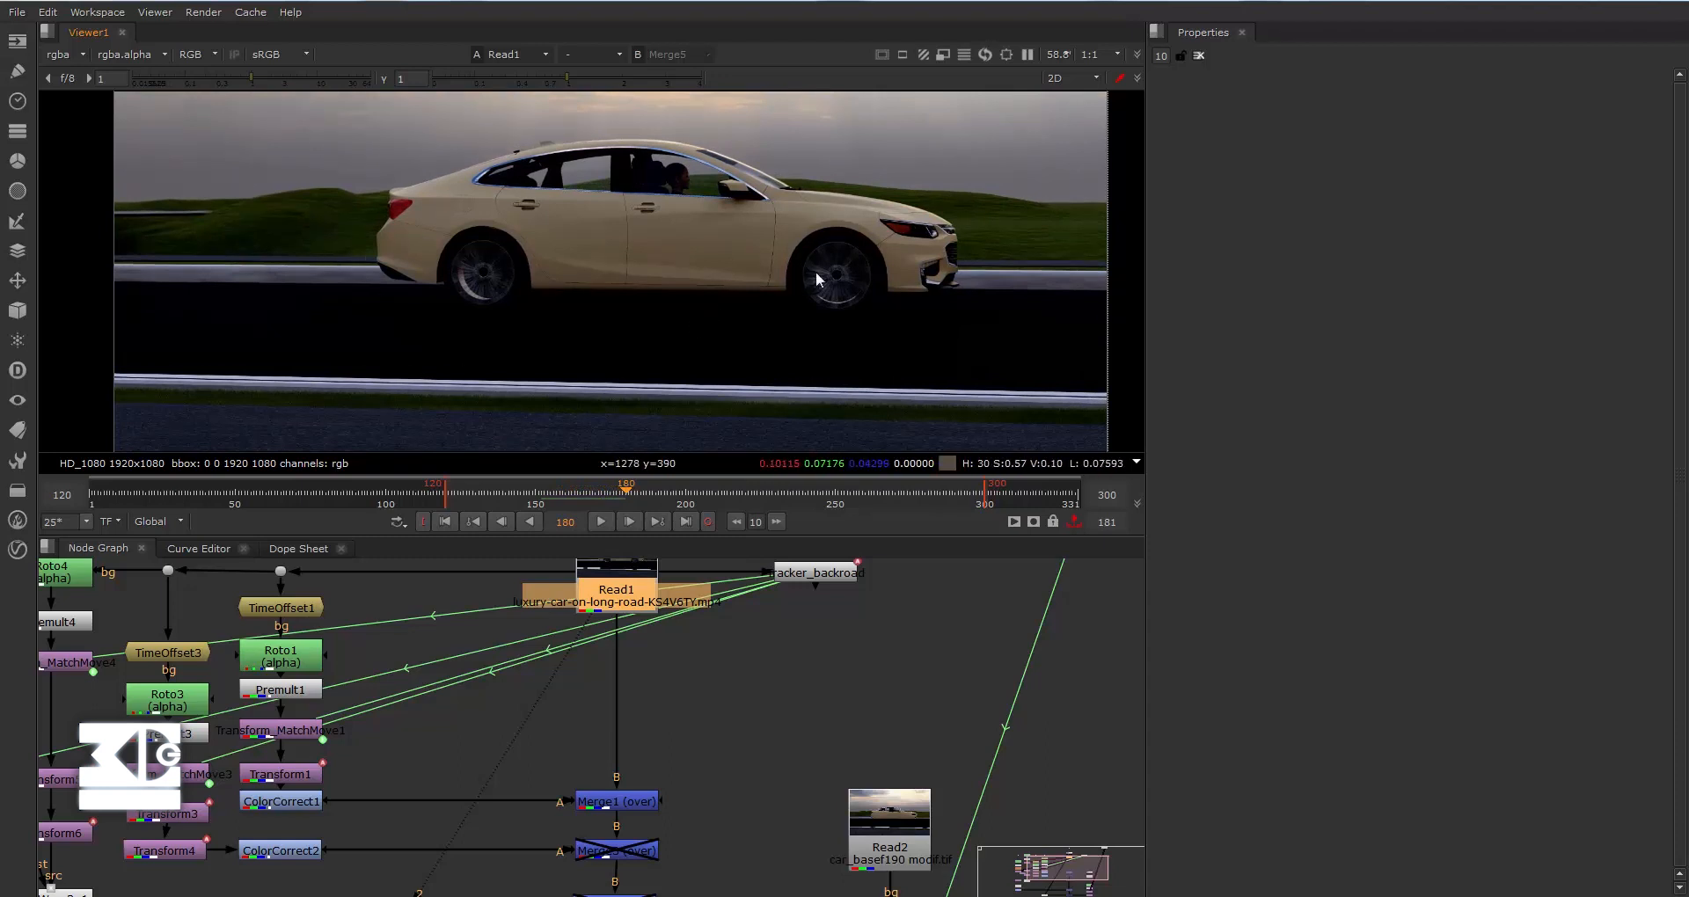
Open the Tracker_backroad node's properties and select all four tracks, track 1 to track 4.
middle_drag(769, 709, 785, 748)
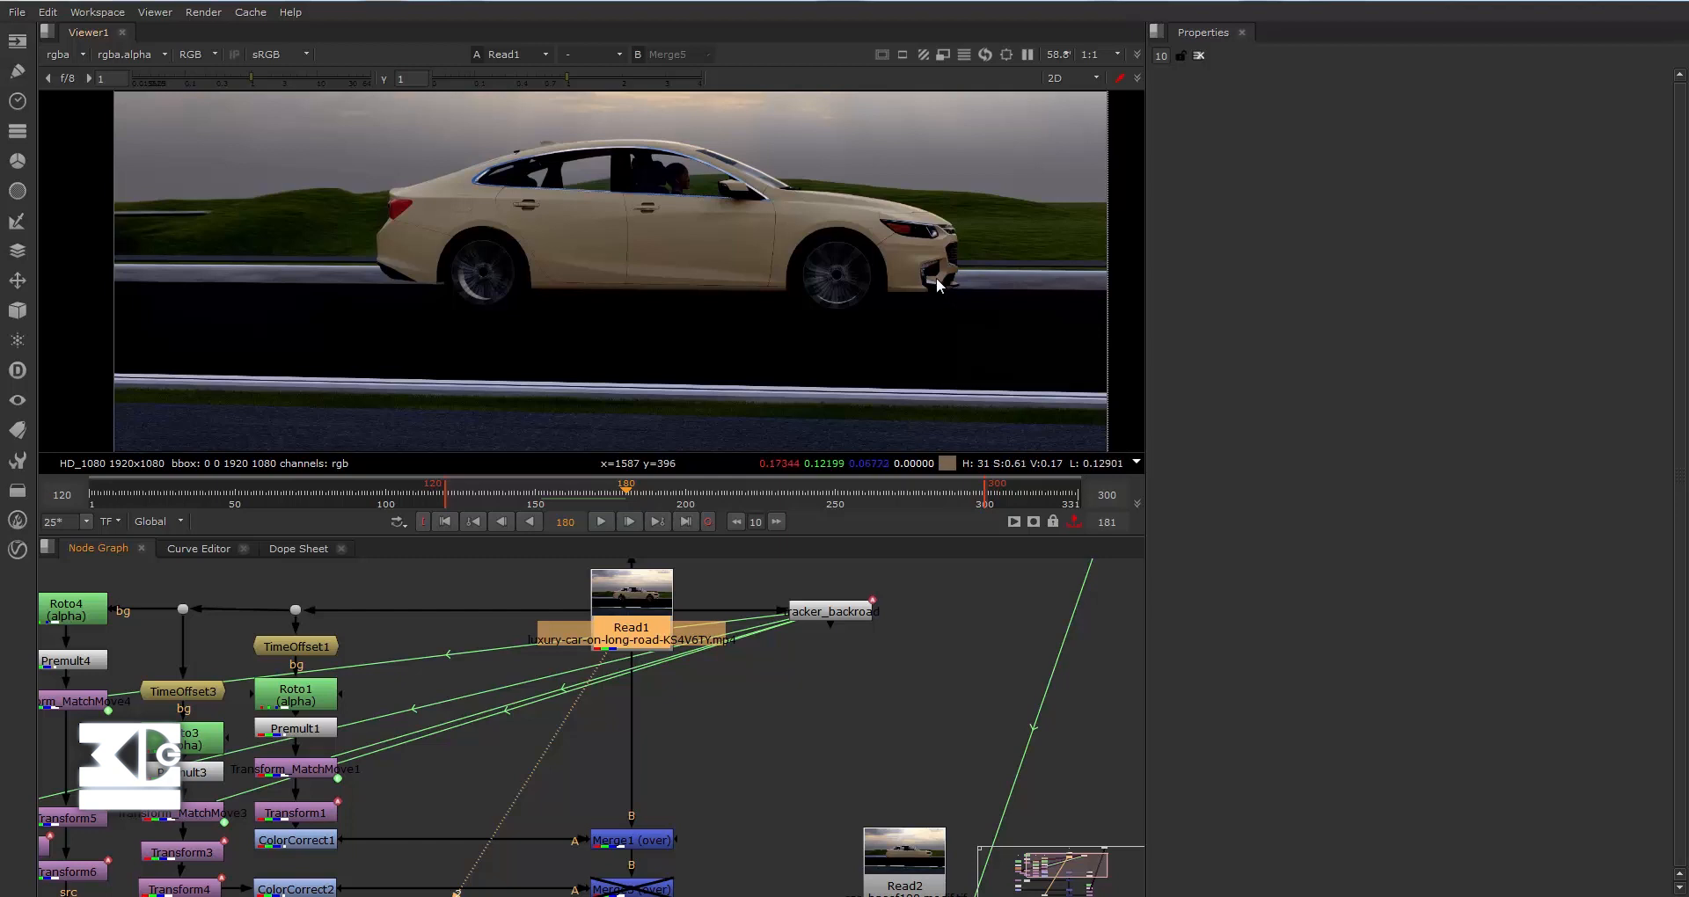
click(743, 700)
click(831, 613)
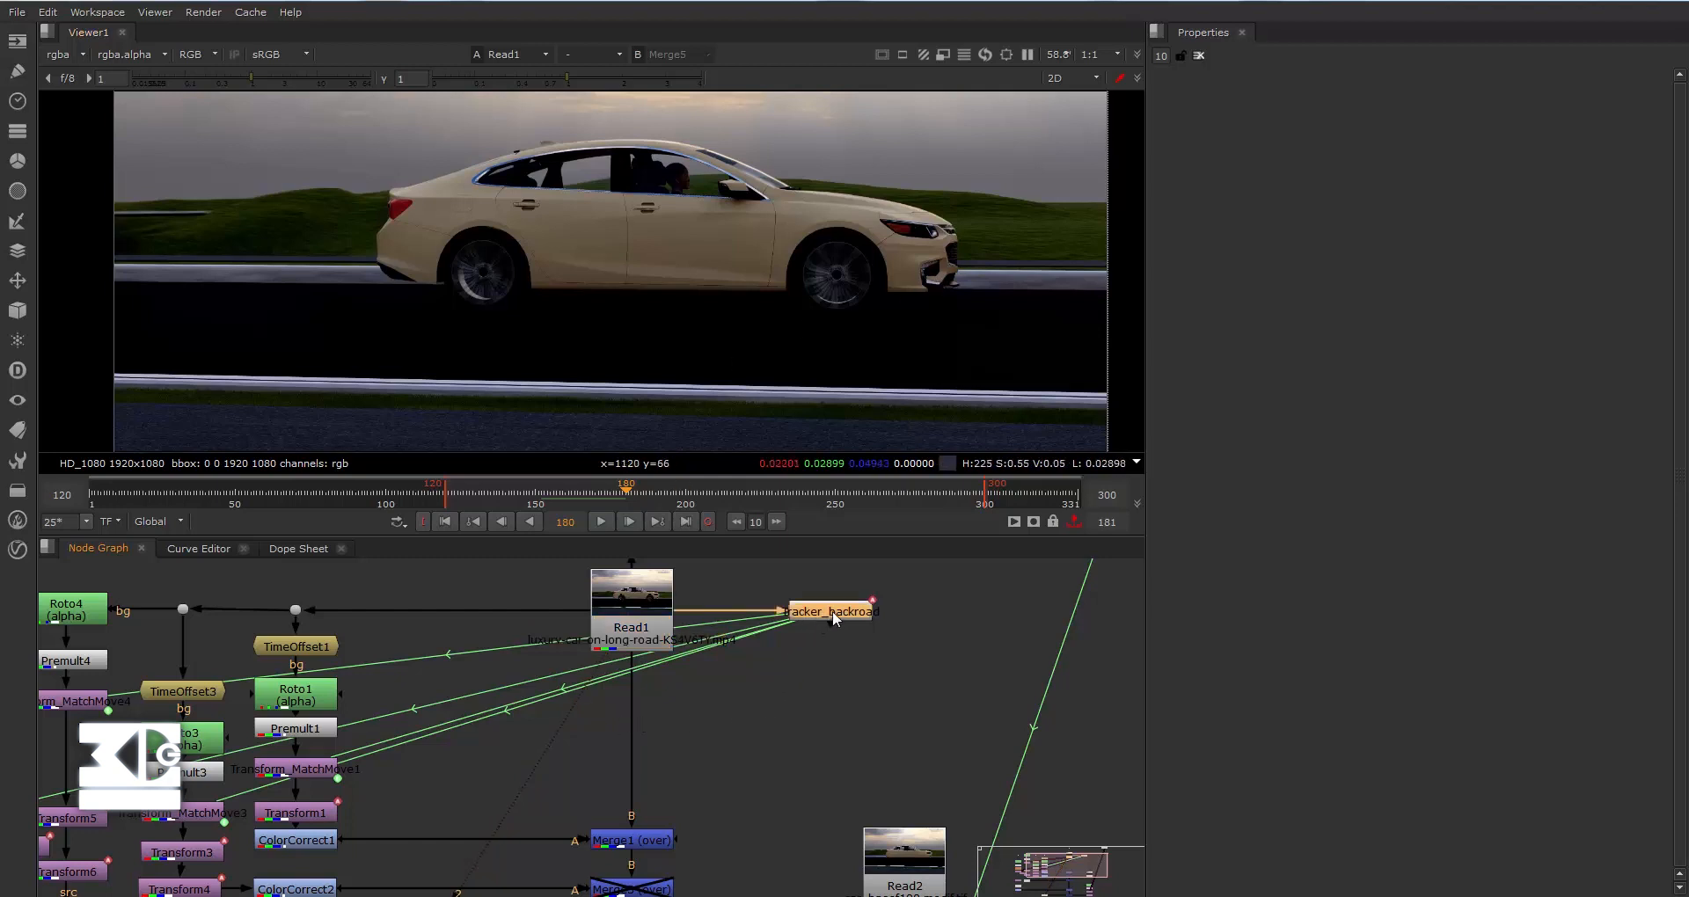
double_click(852, 616)
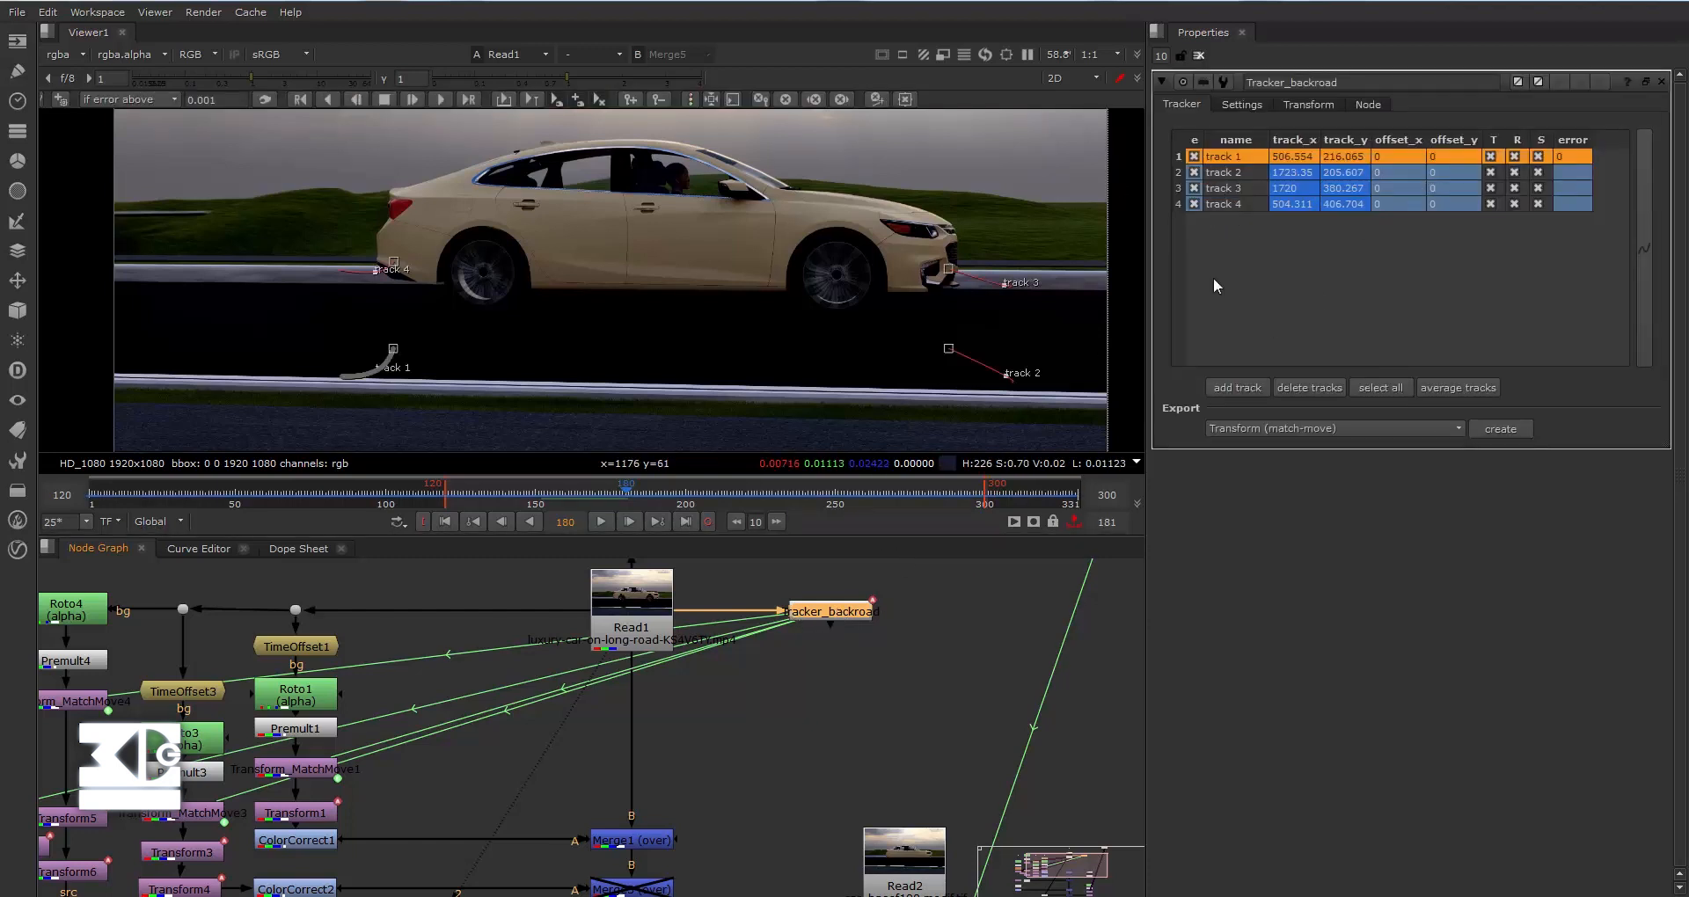
click(1240, 204)
click(1235, 157)
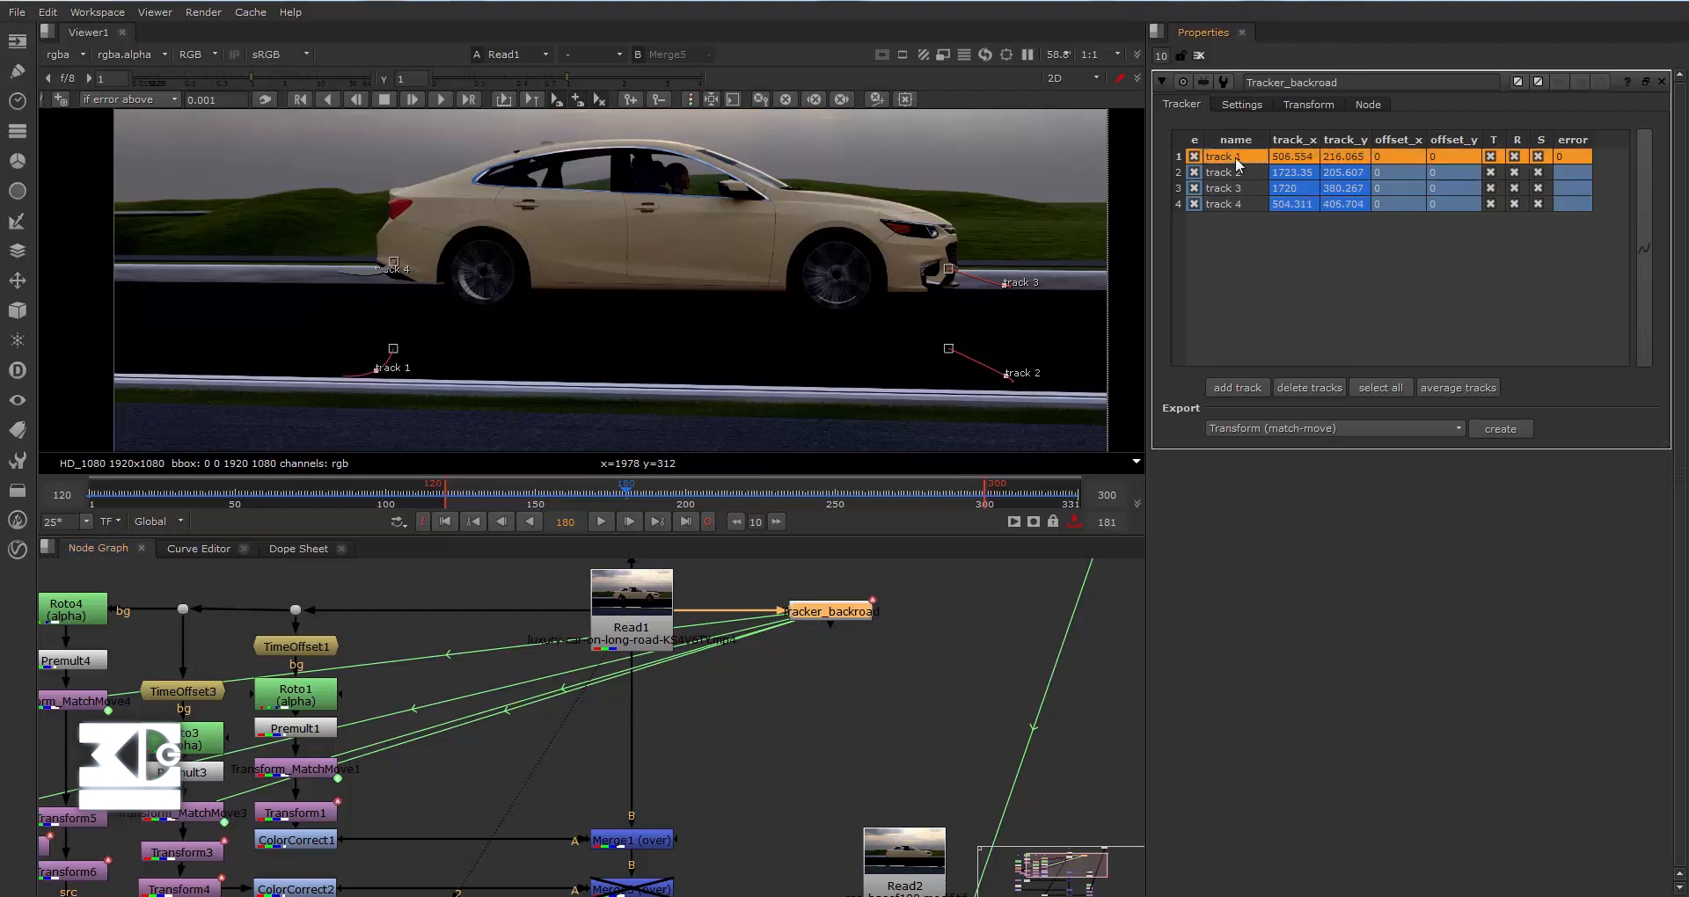
shift+click(1239, 208)
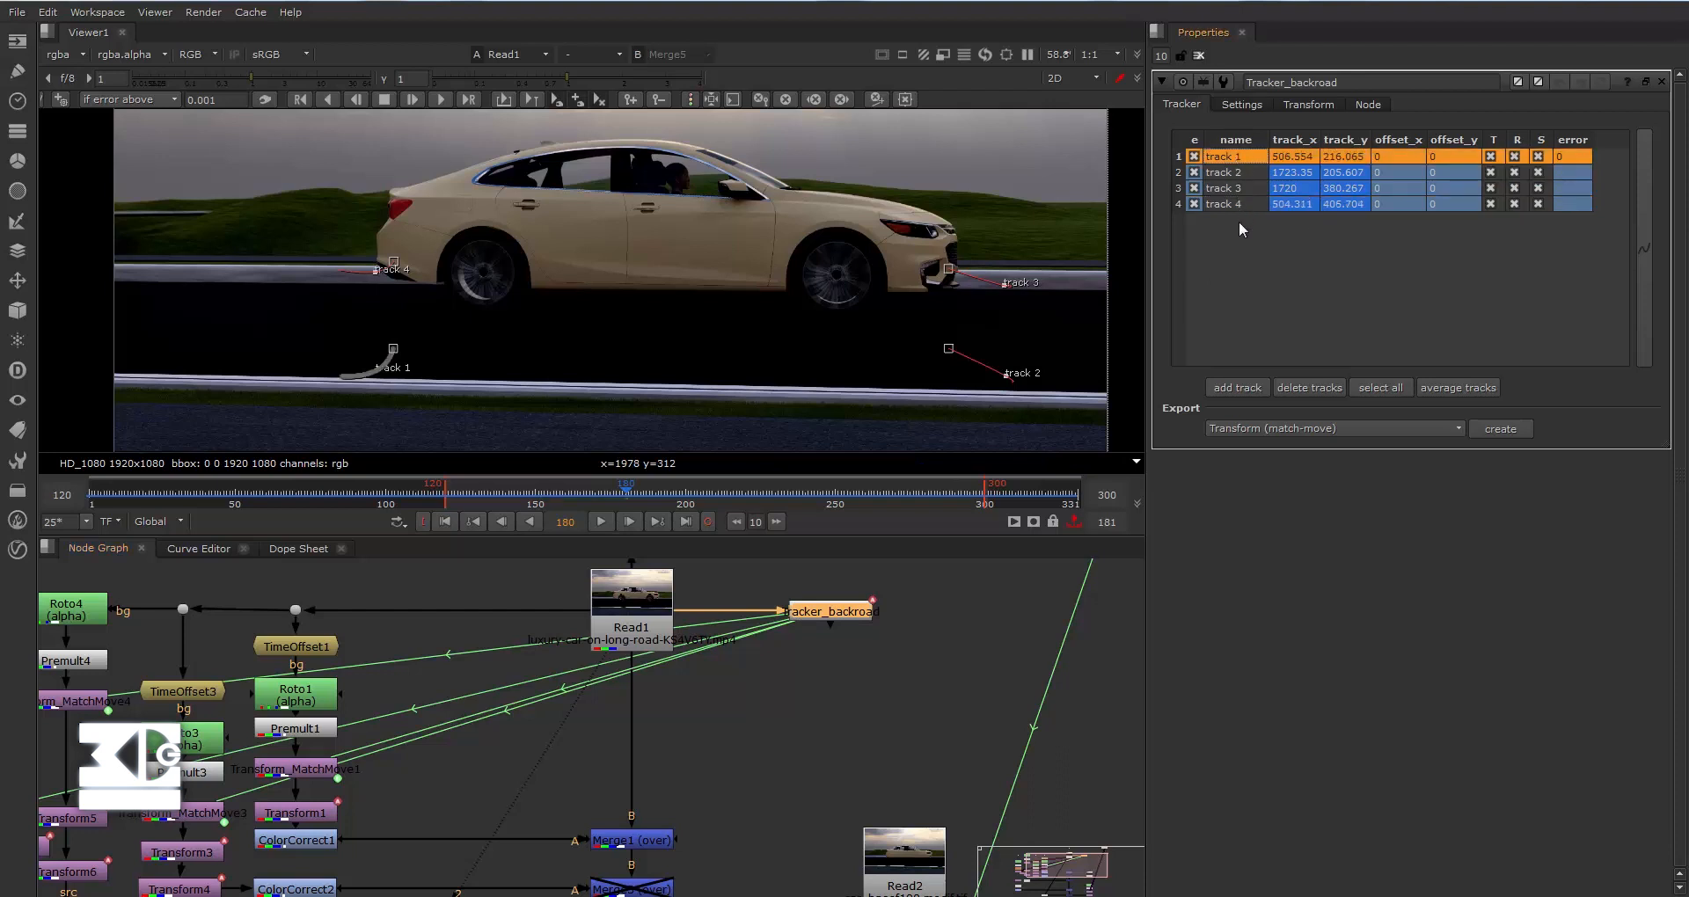
Export the selected backroad tracks as a Transform (match-move) node and place it below Tracker_backroad in the node graph.
click(1275, 429)
click(1275, 431)
click(1500, 429)
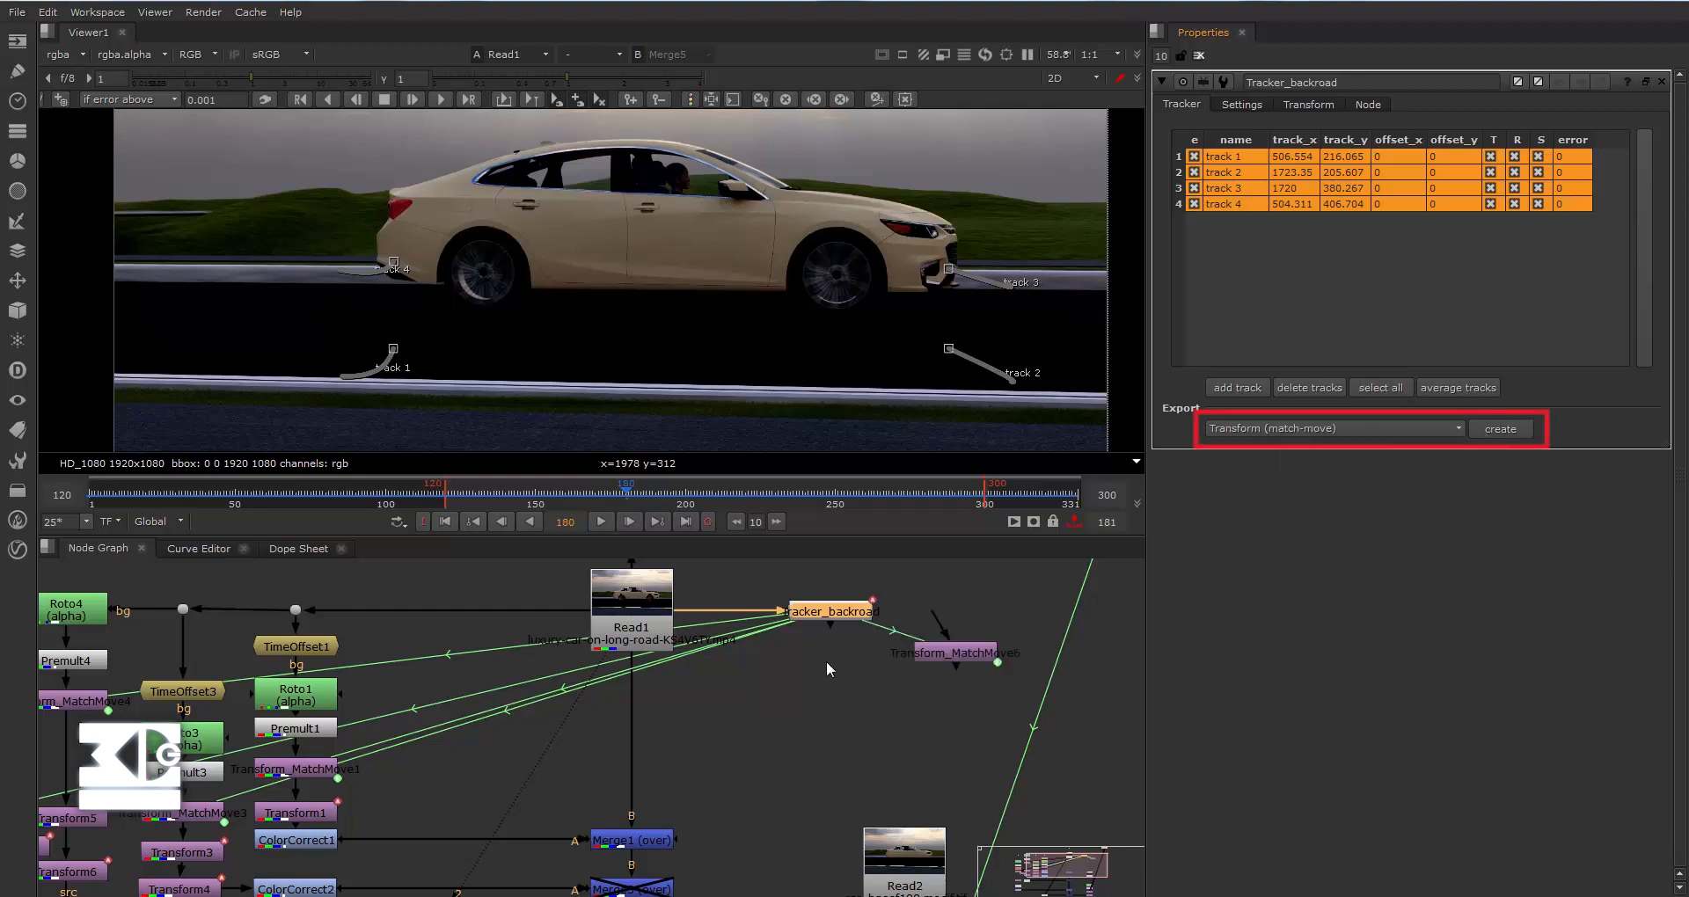
drag(957, 656, 774, 753)
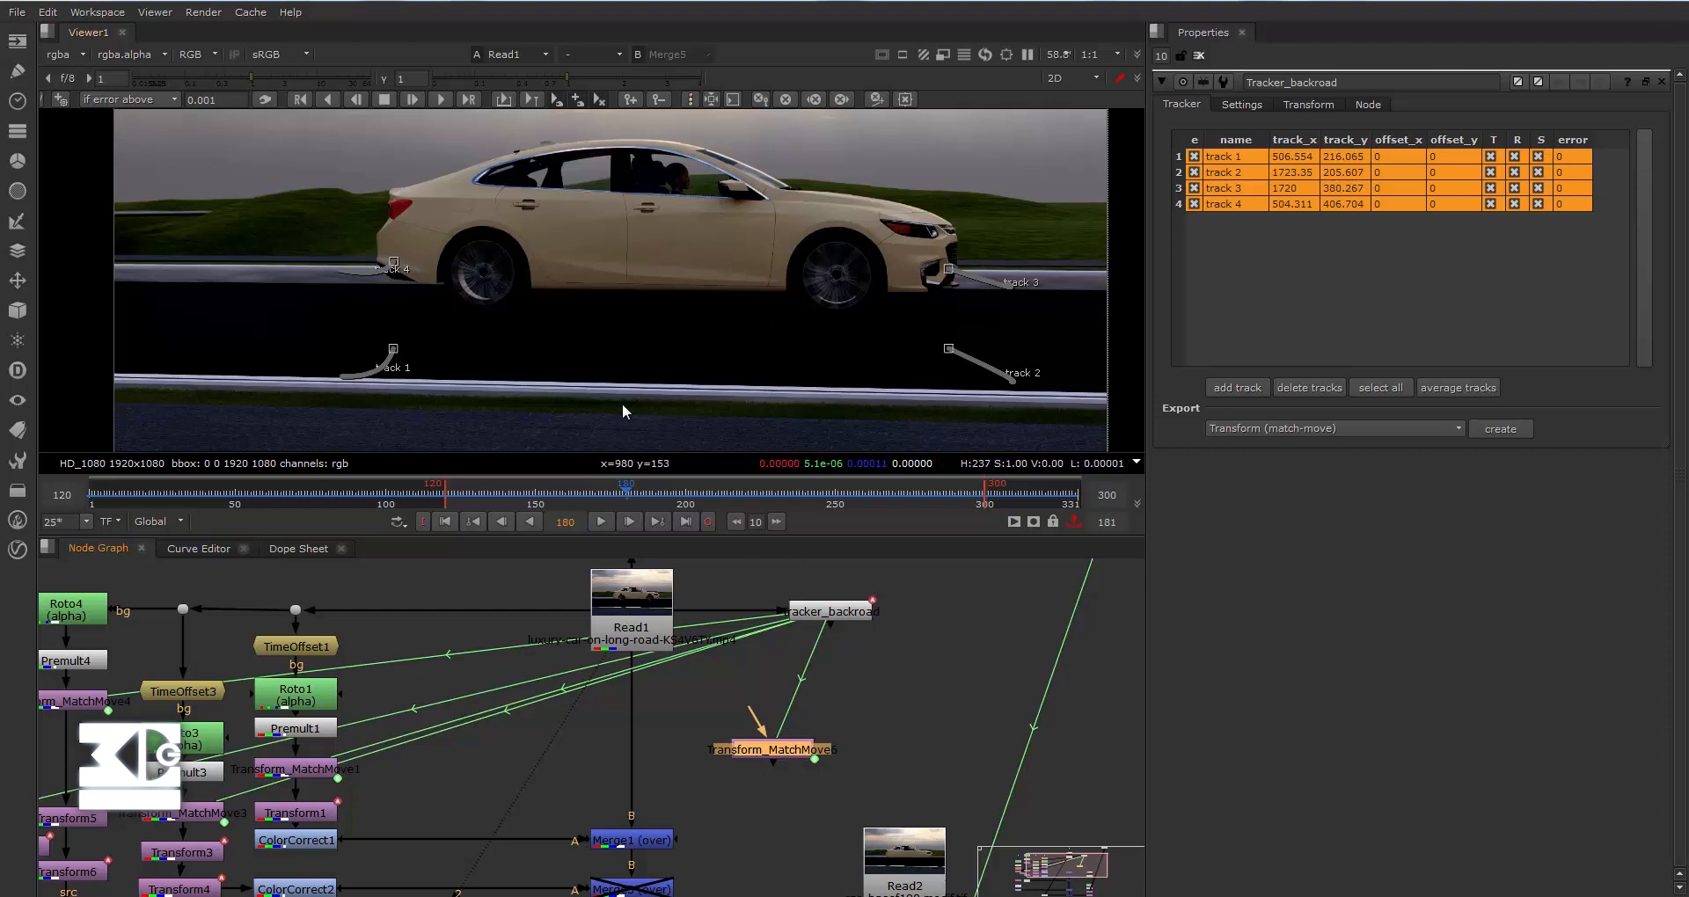
drag(785, 746, 793, 758)
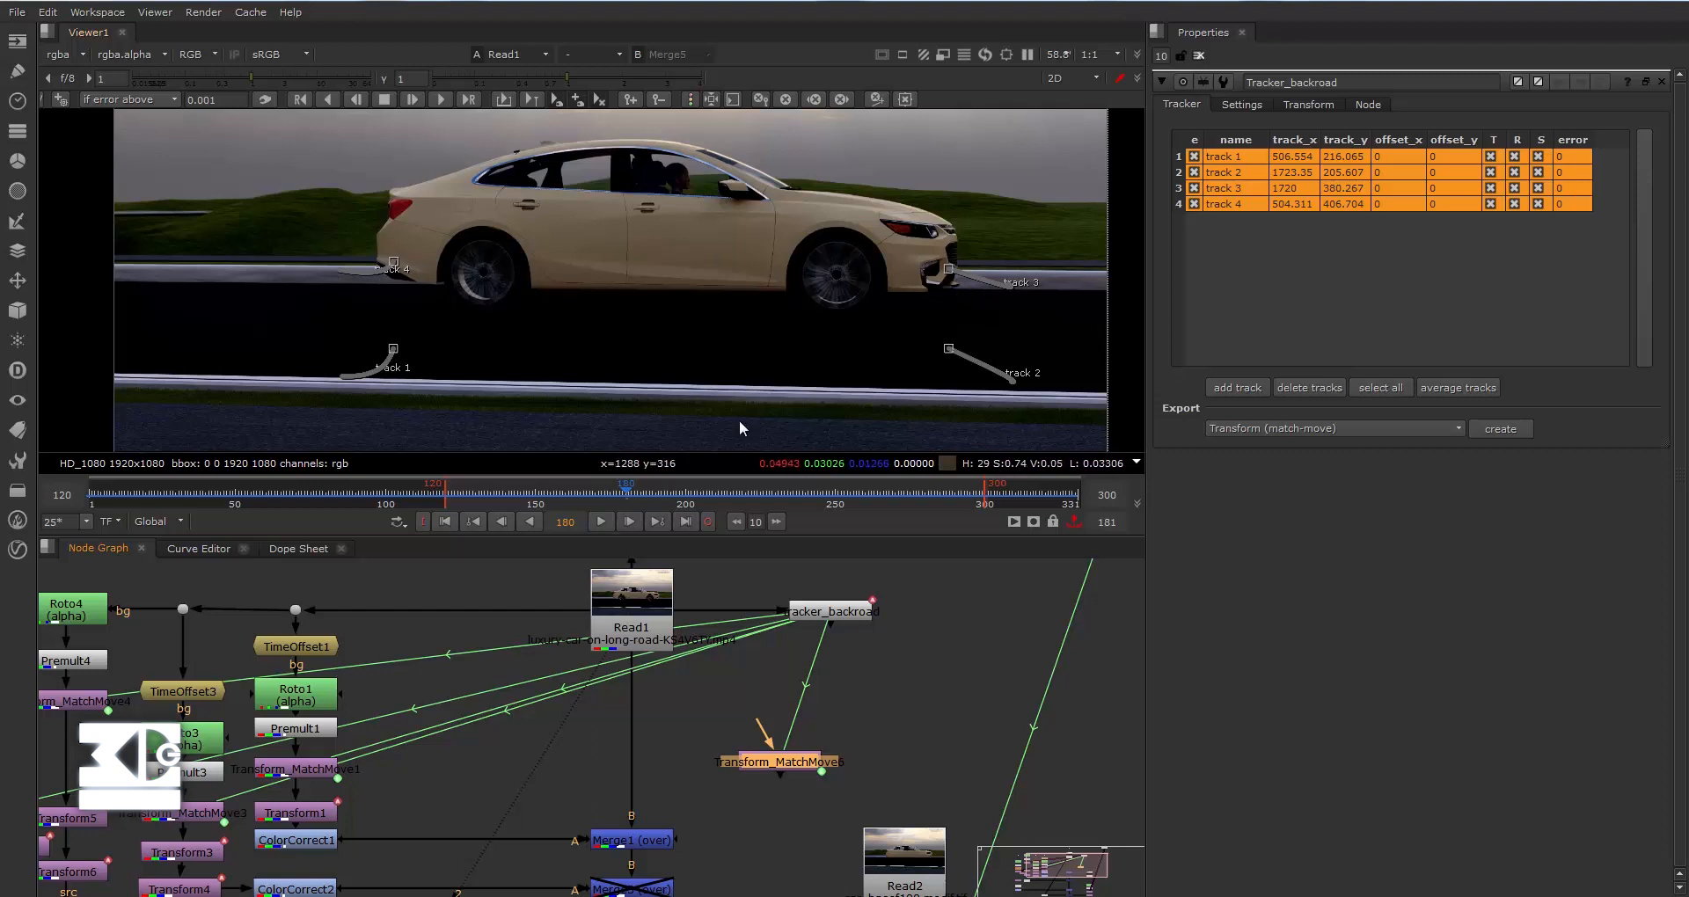
drag(774, 760, 779, 762)
click(731, 695)
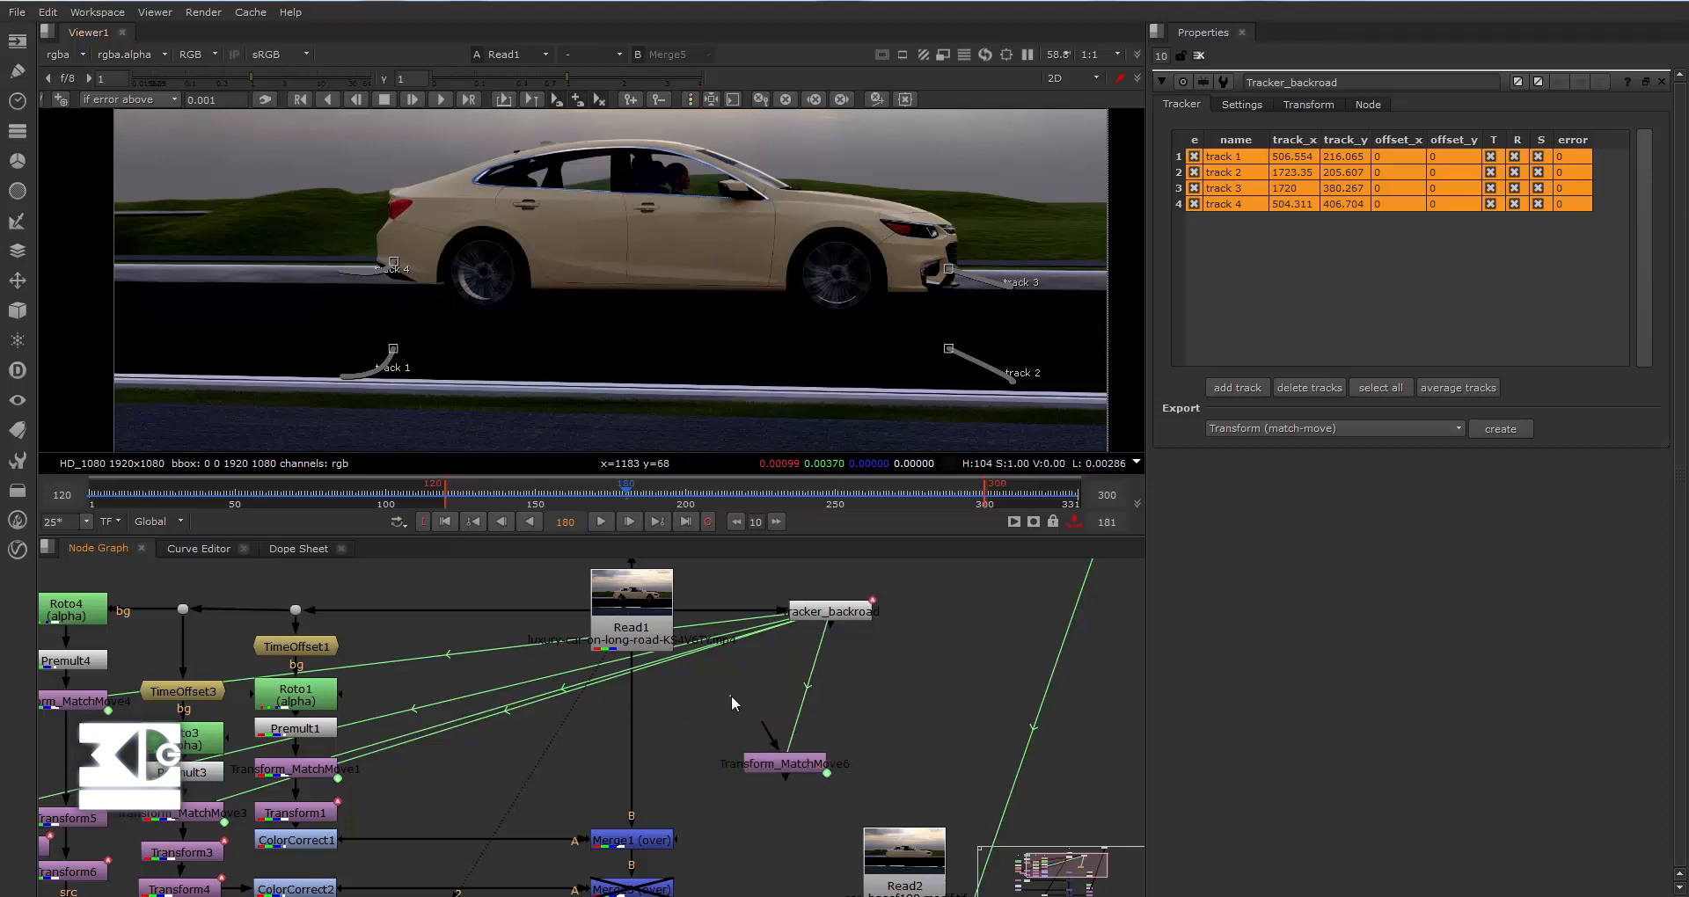
Add a Roto node feeding the new match-move transform and connect its bg input to Read1.
key(Tab)
text(roto)
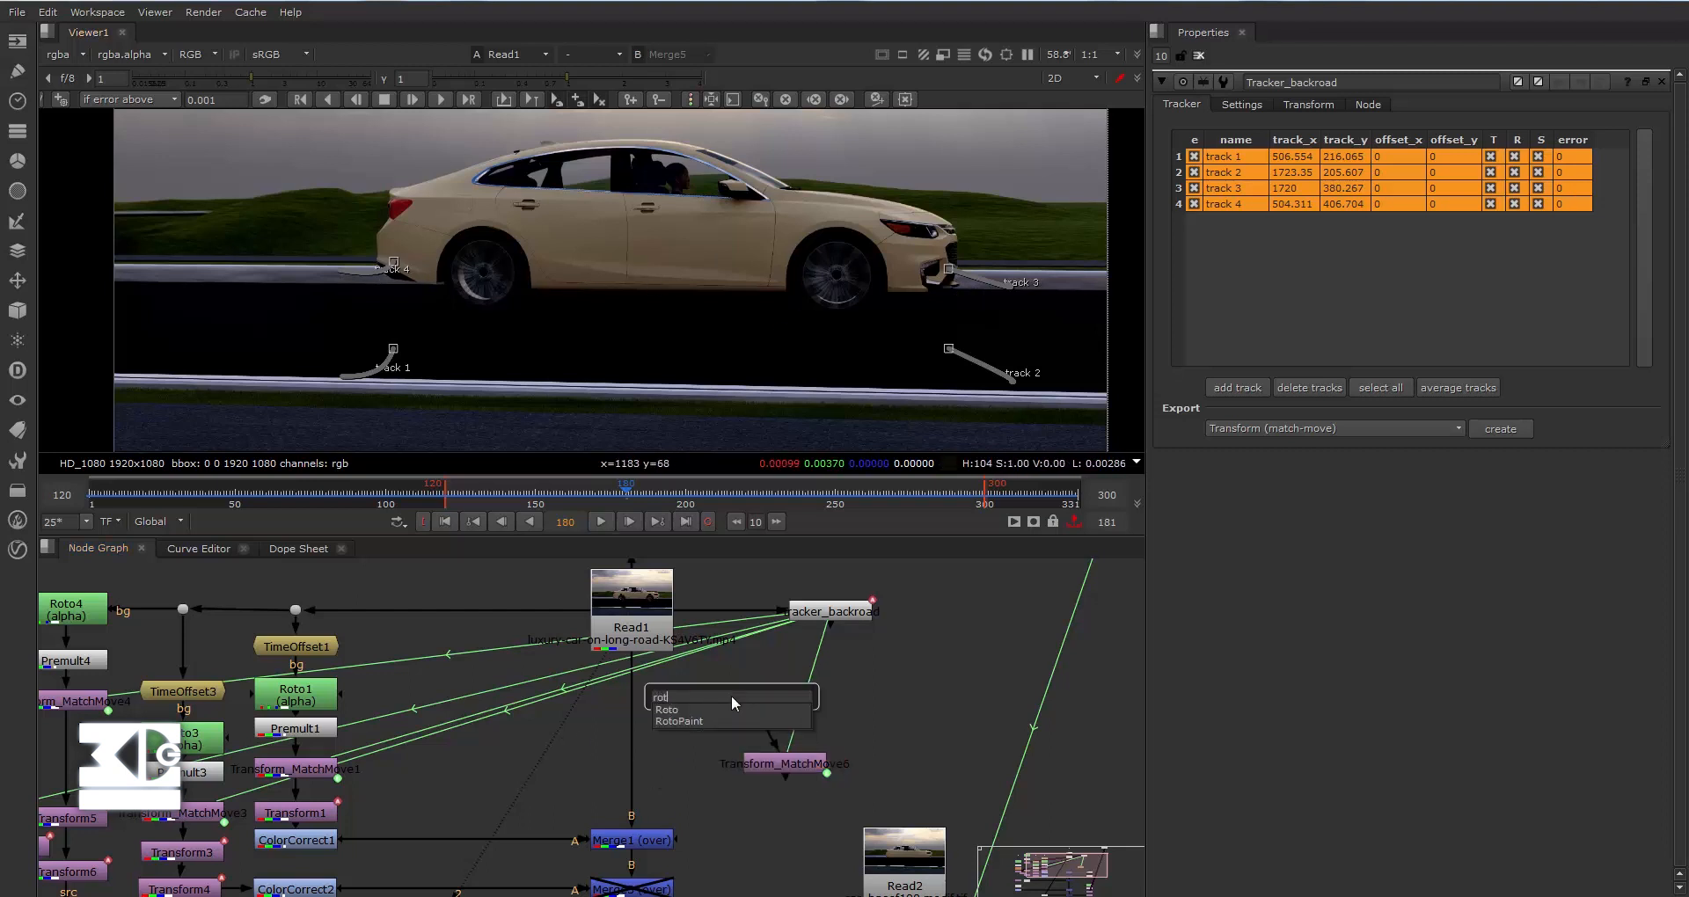
key(Return)
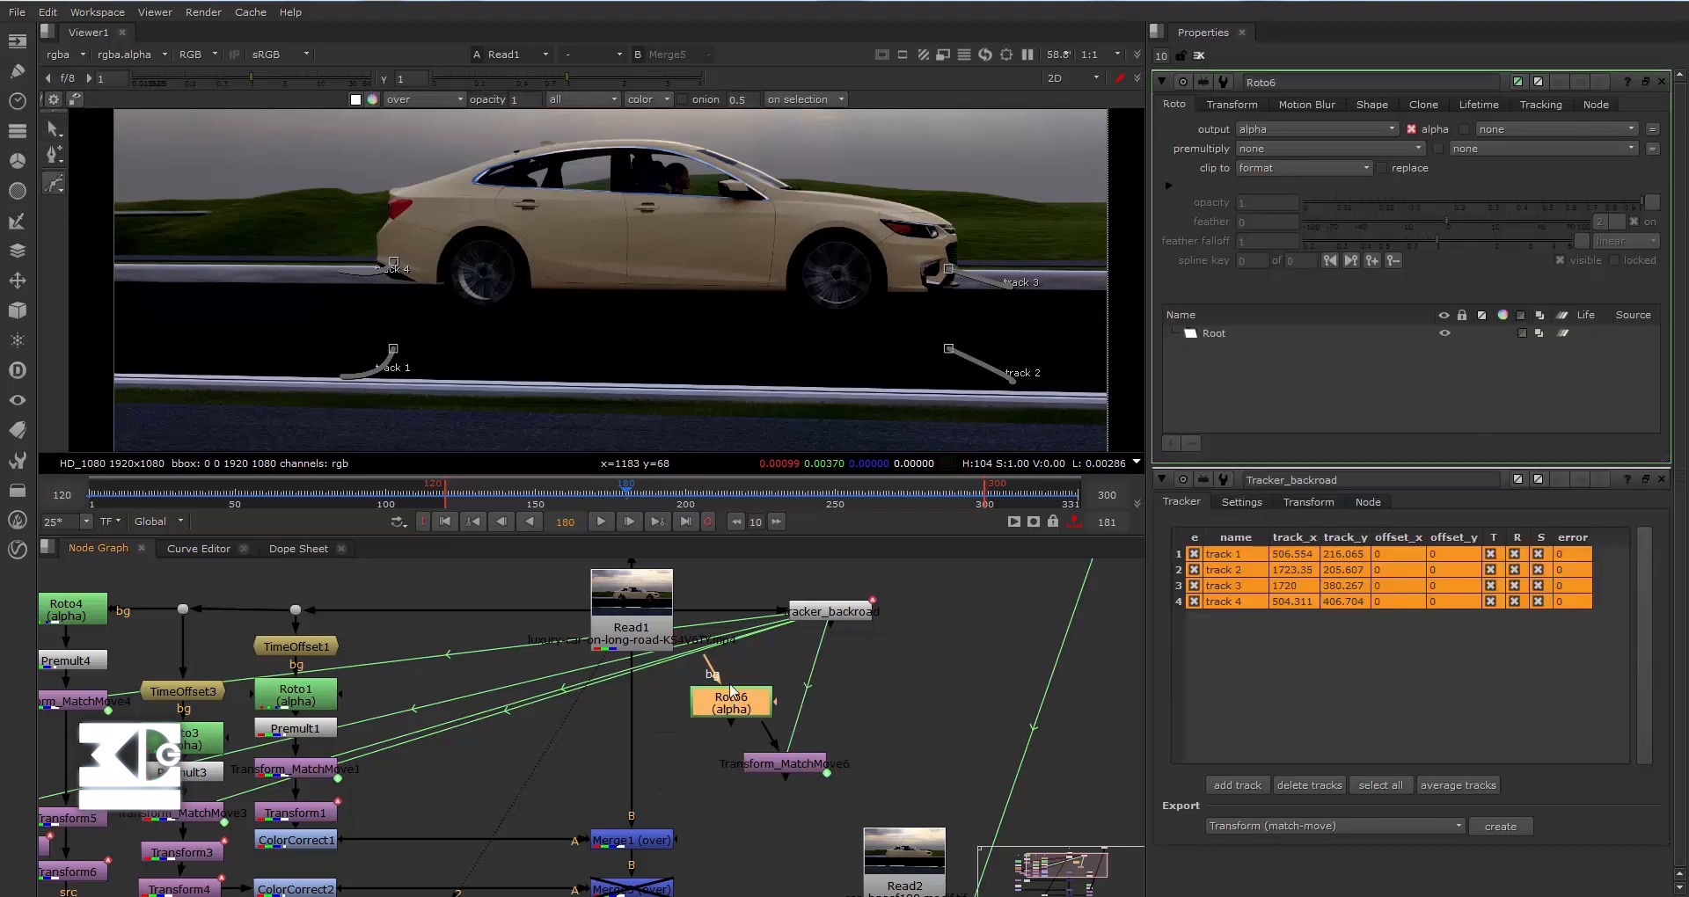
drag(731, 690, 790, 715)
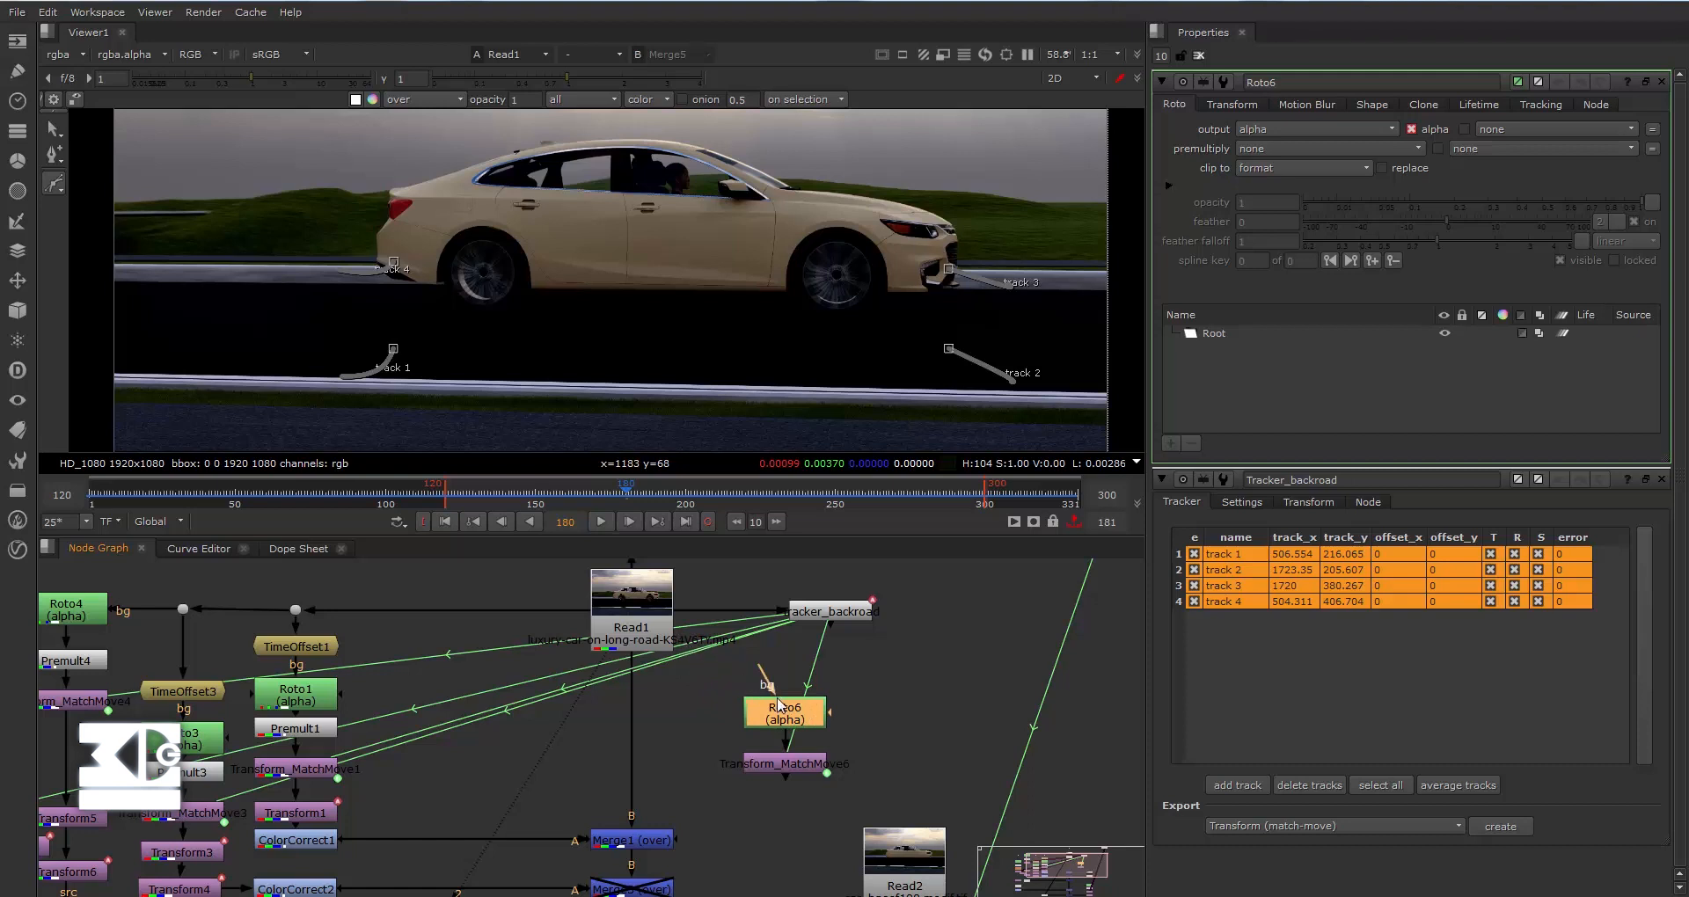
drag(760, 686, 629, 632)
click(664, 606)
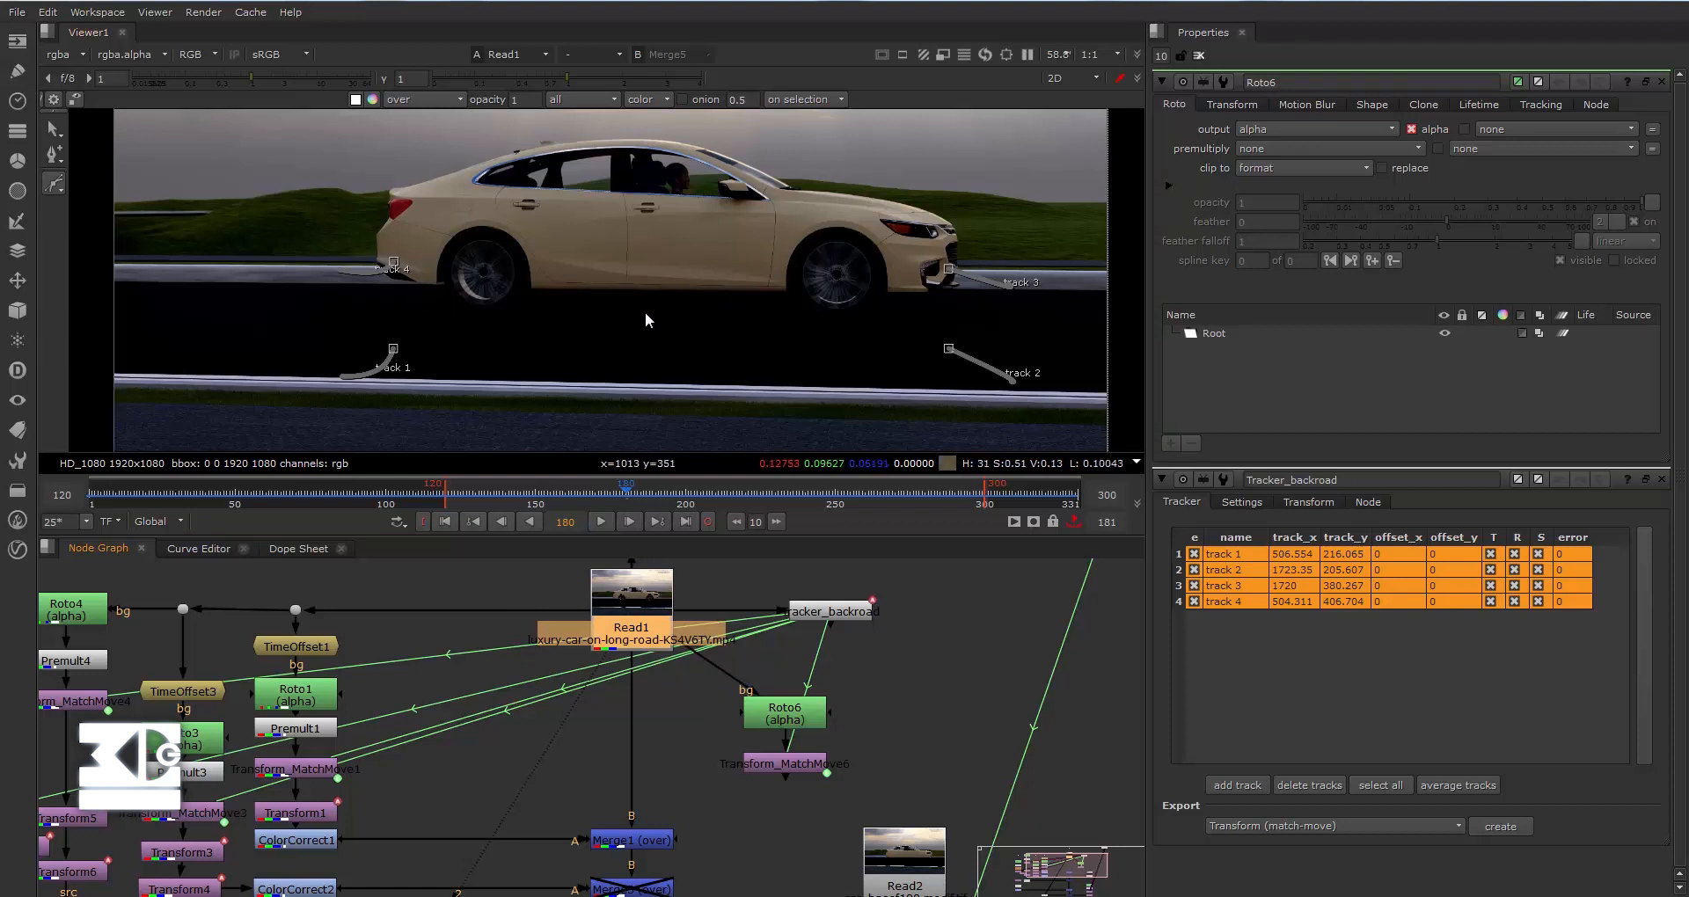
click(787, 766)
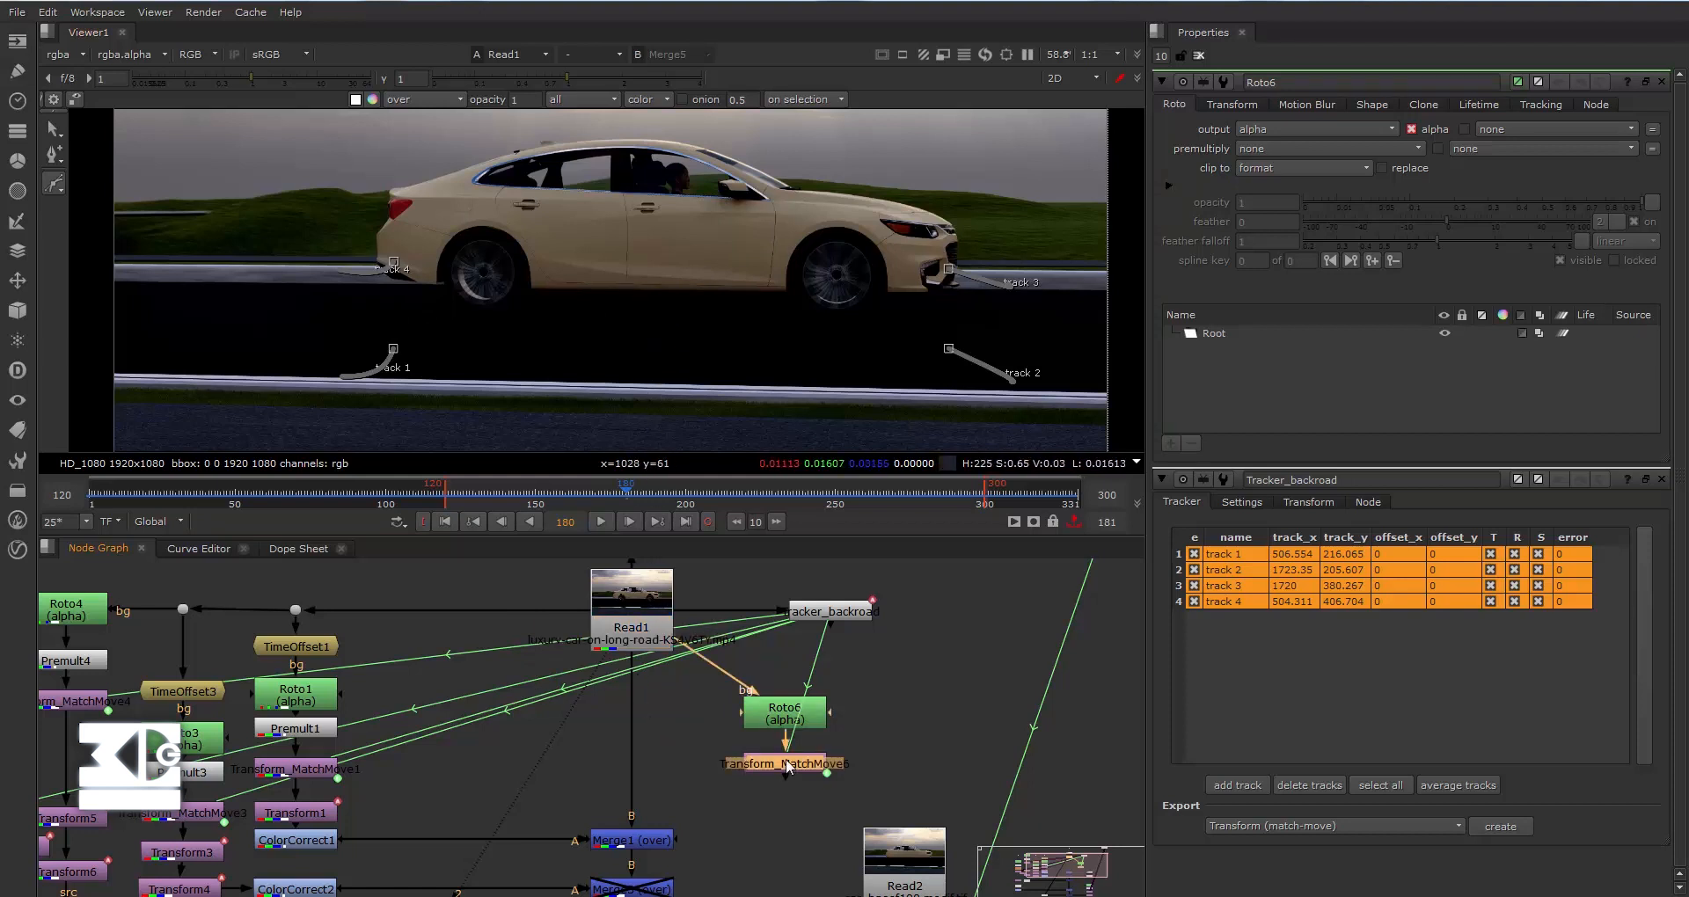
Draw a rectangle roto shape over the empty road behind the car and lower its upper corners slightly.
click(785, 726)
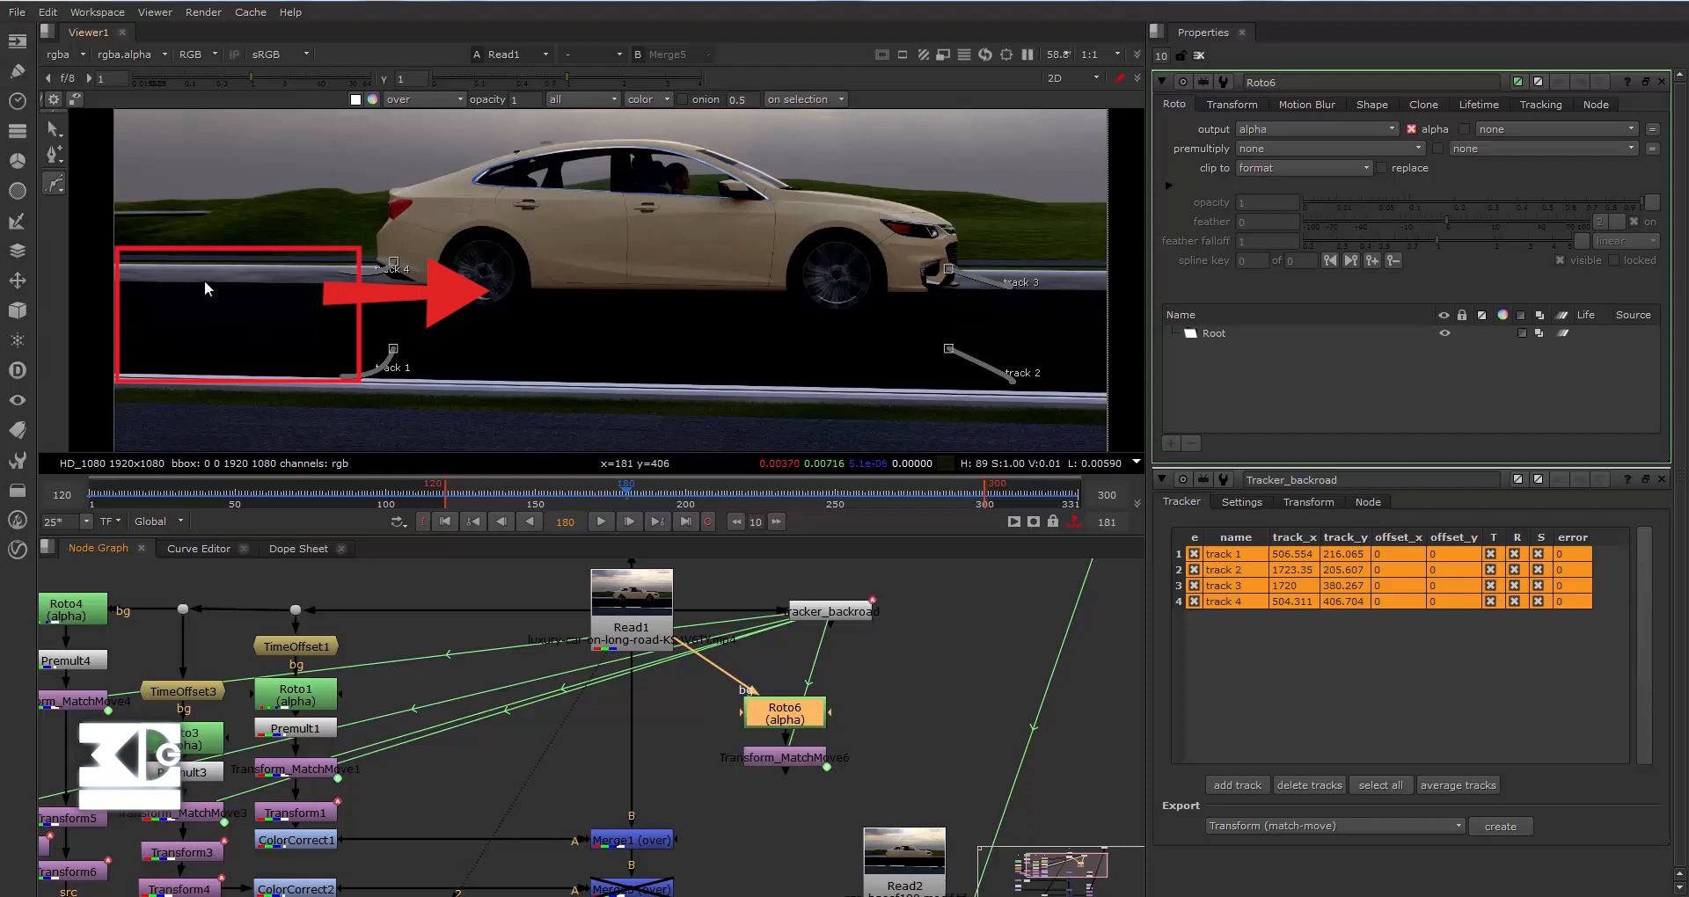
click(57, 186)
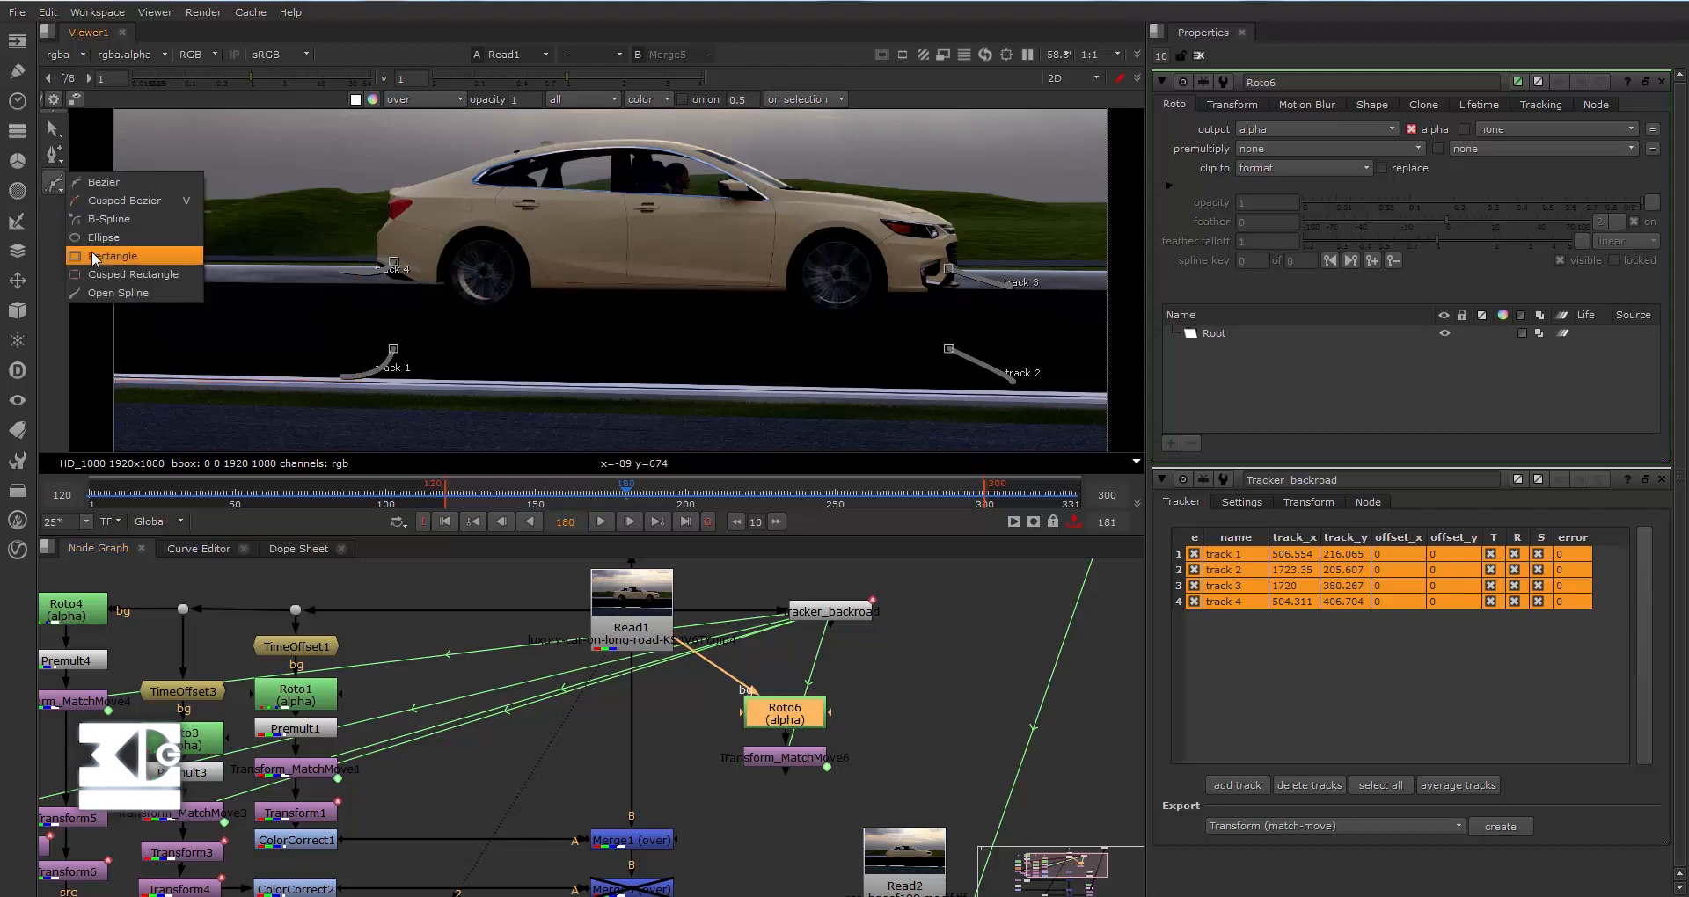
click(94, 256)
drag(135, 240, 353, 349)
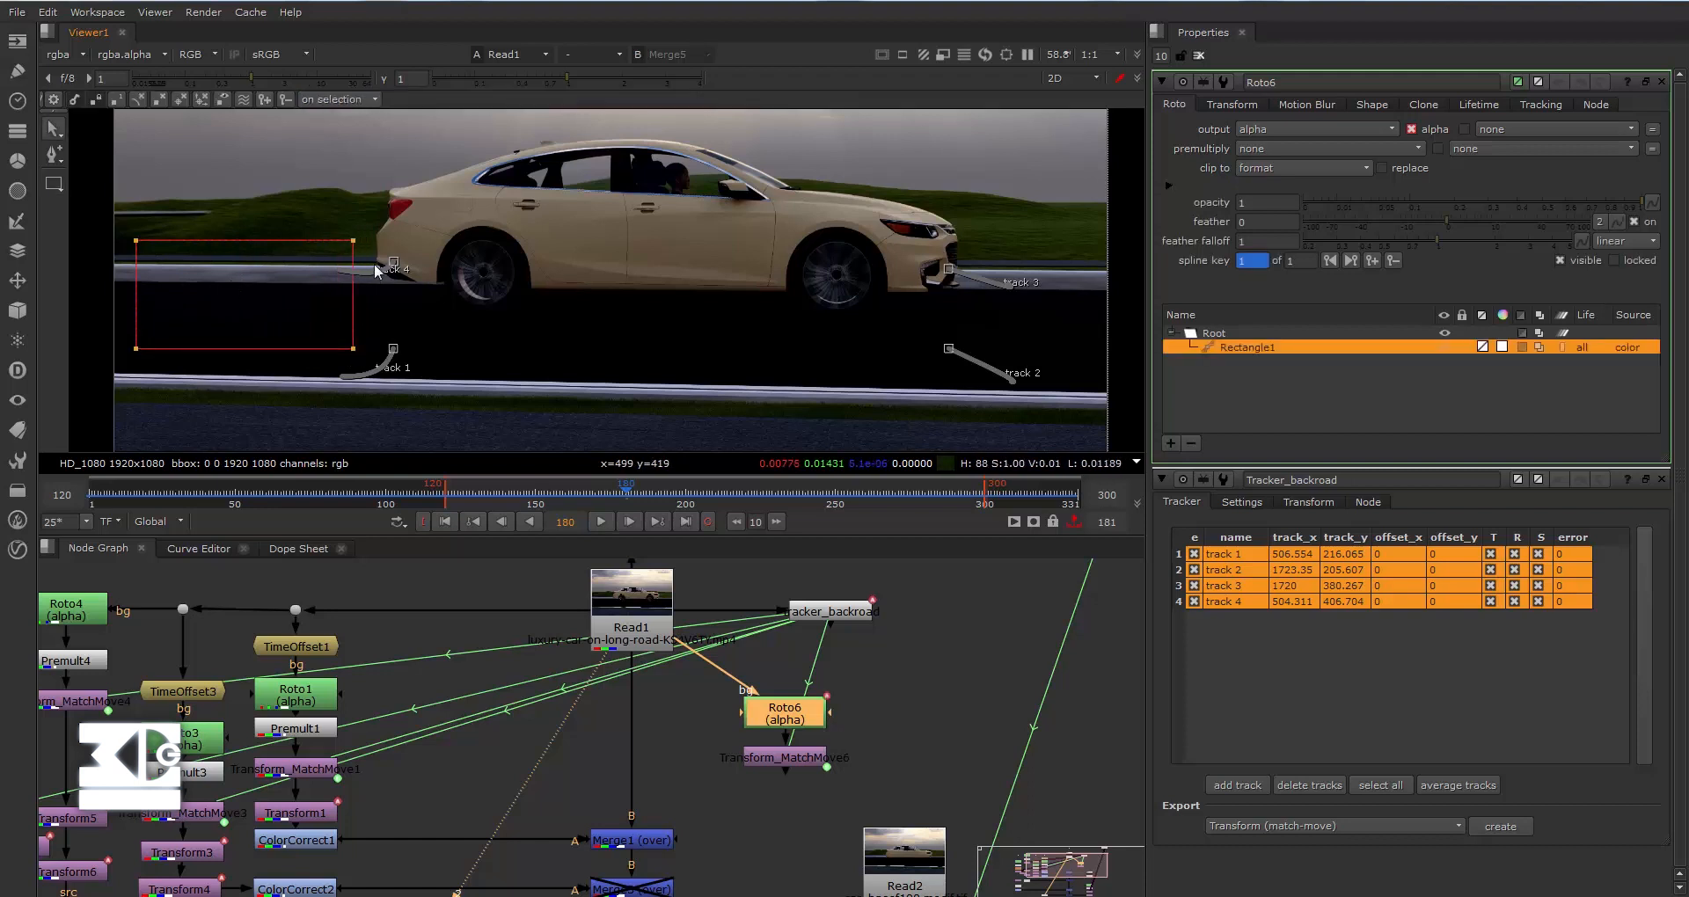
drag(352, 243, 352, 248)
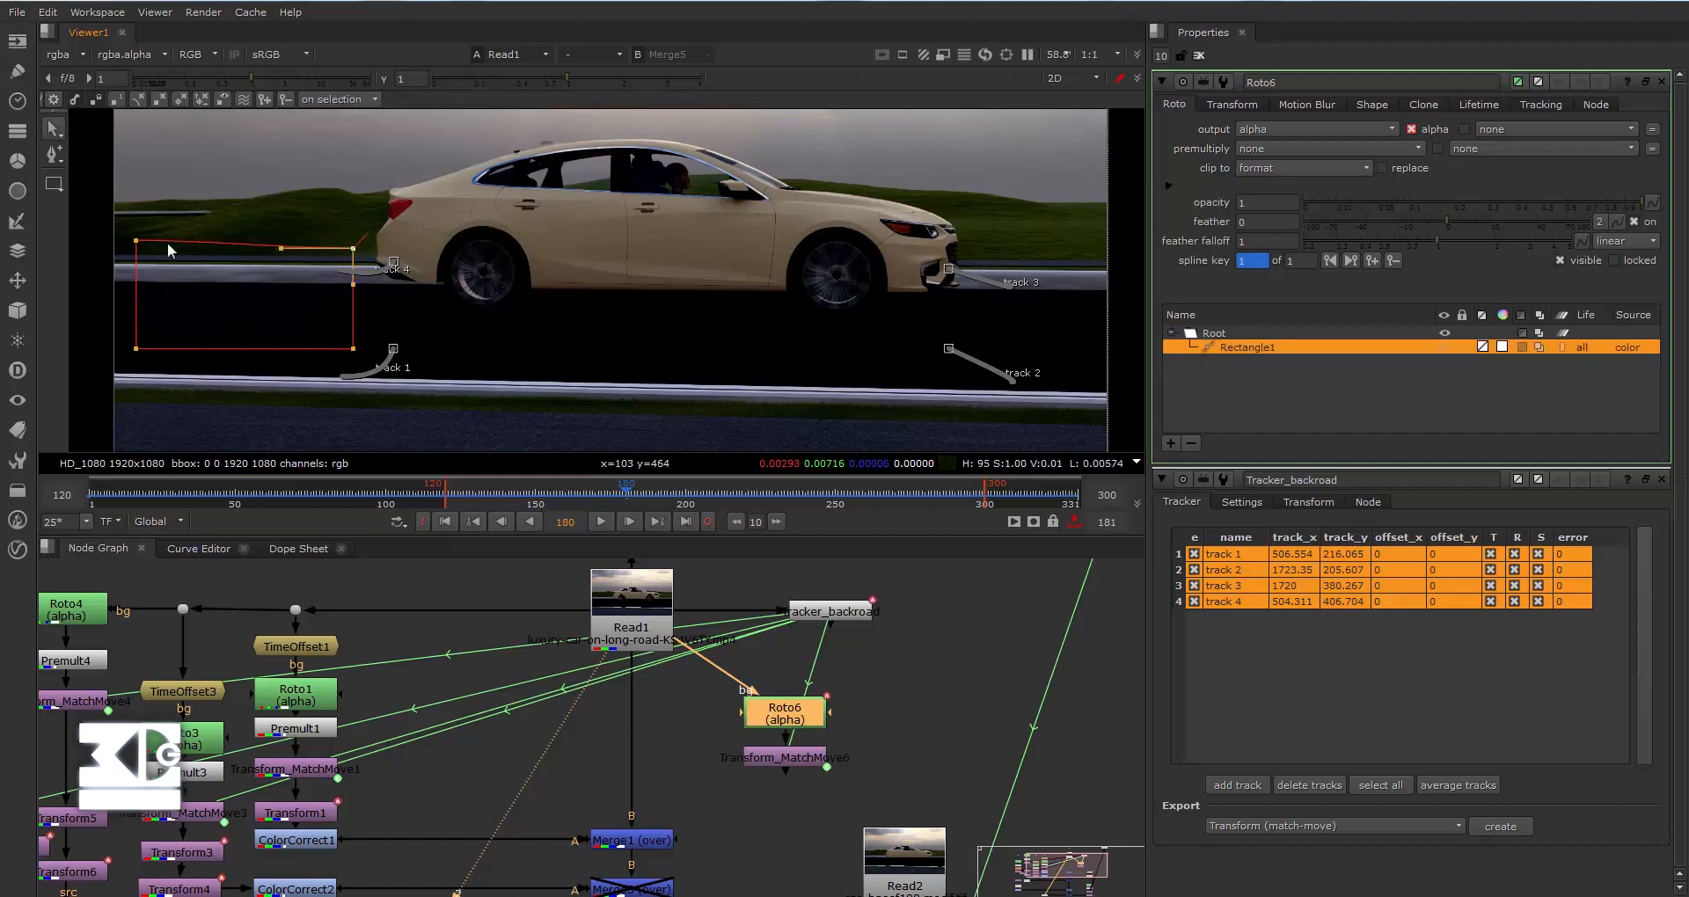
drag(123, 222, 256, 269)
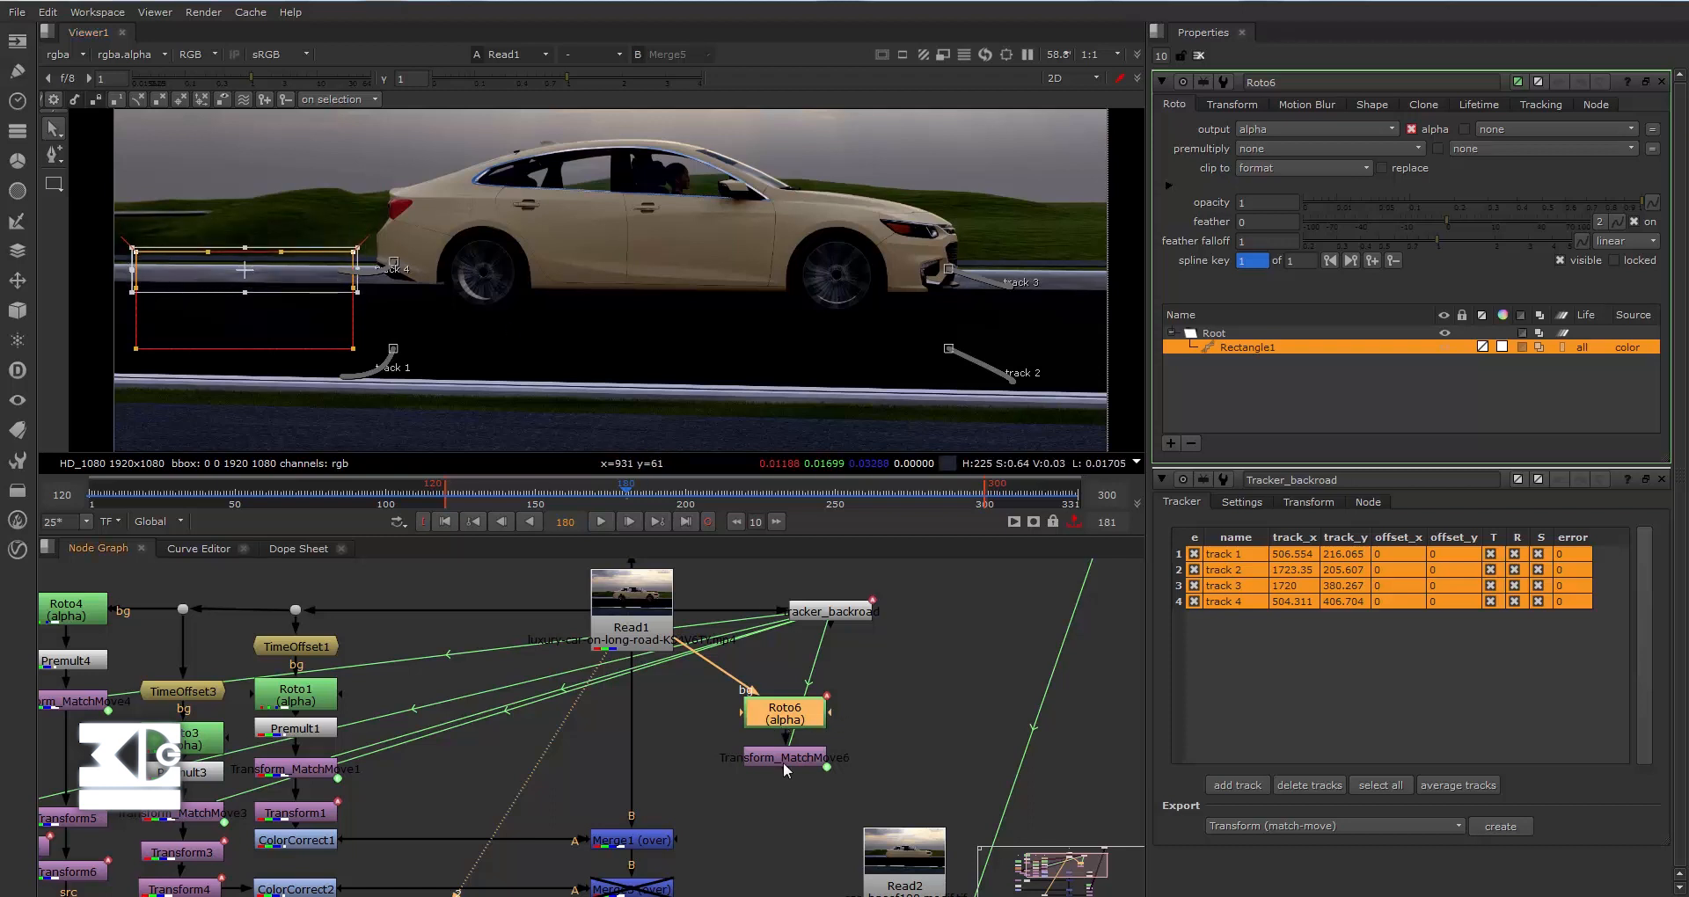
Add a Transform node directly after the new match-move node.
click(783, 760)
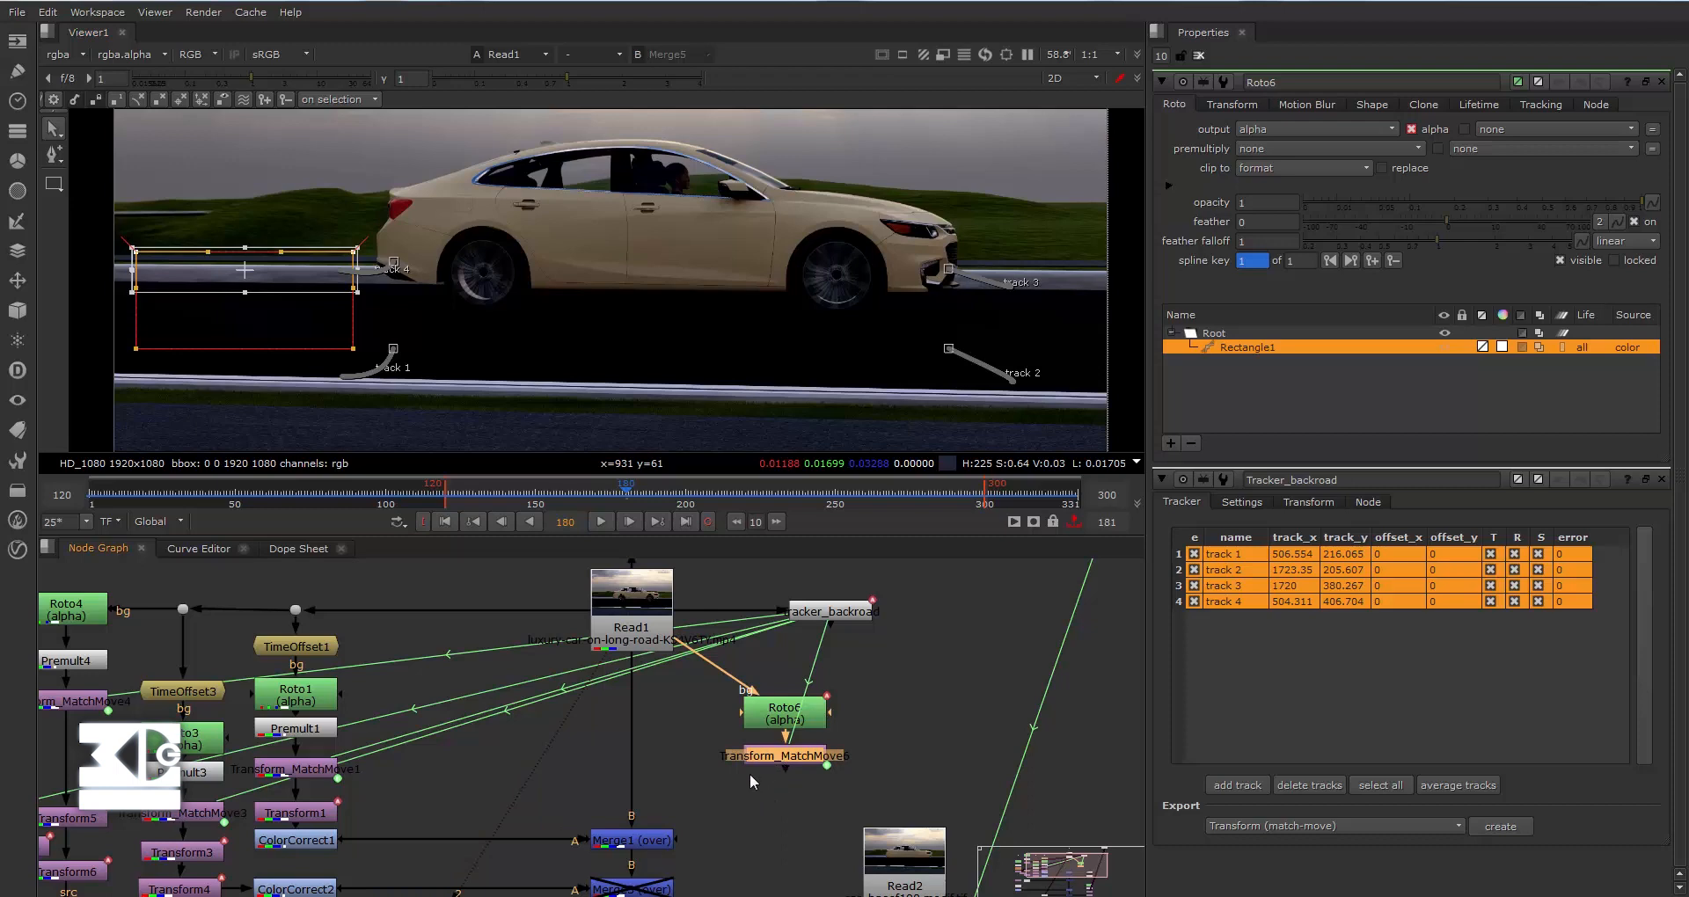
key(Tab)
text(tr)
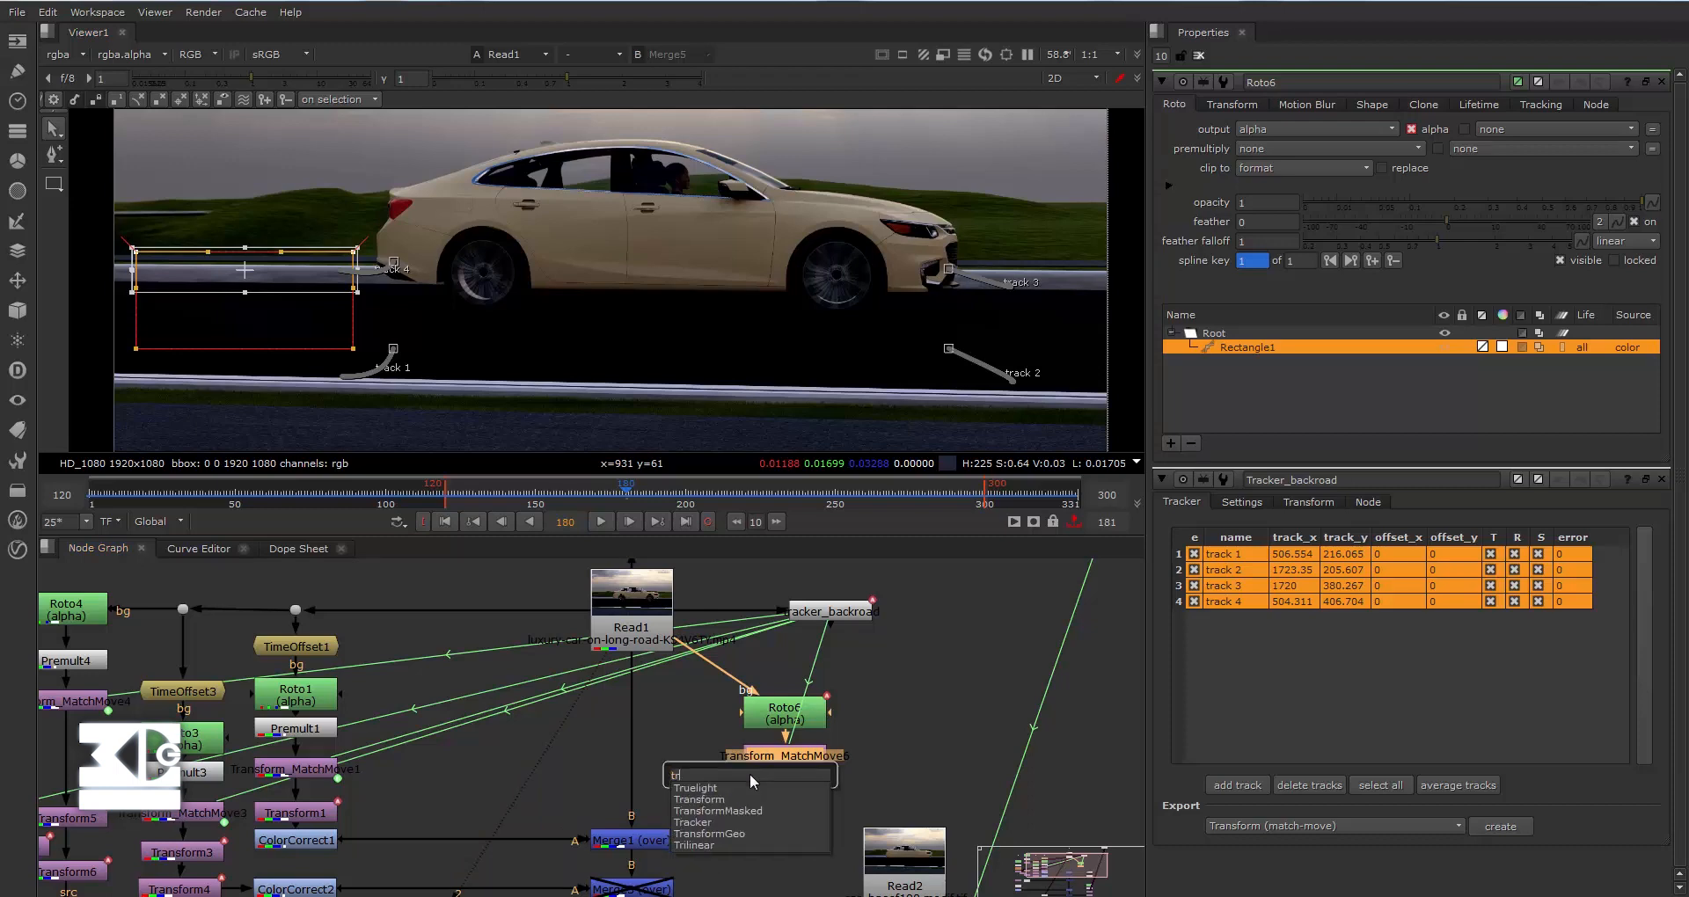
text(ansform)
key(Return)
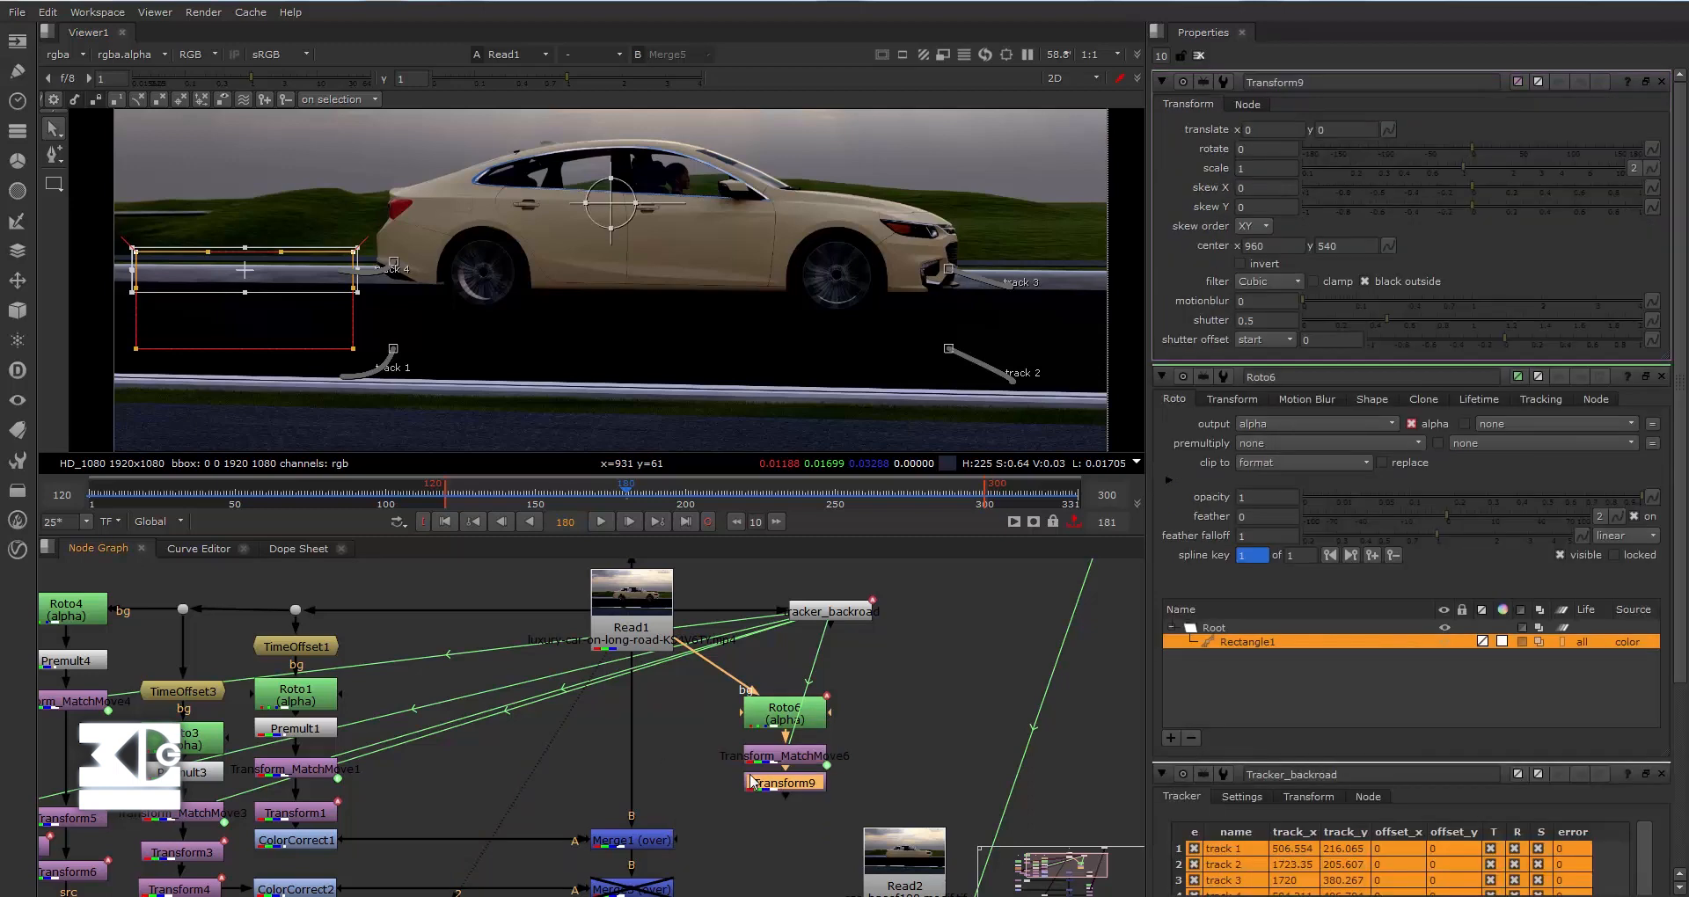
Add a Merge (over) node with the new Transform branch as A and Read1 as B.
click(686, 762)
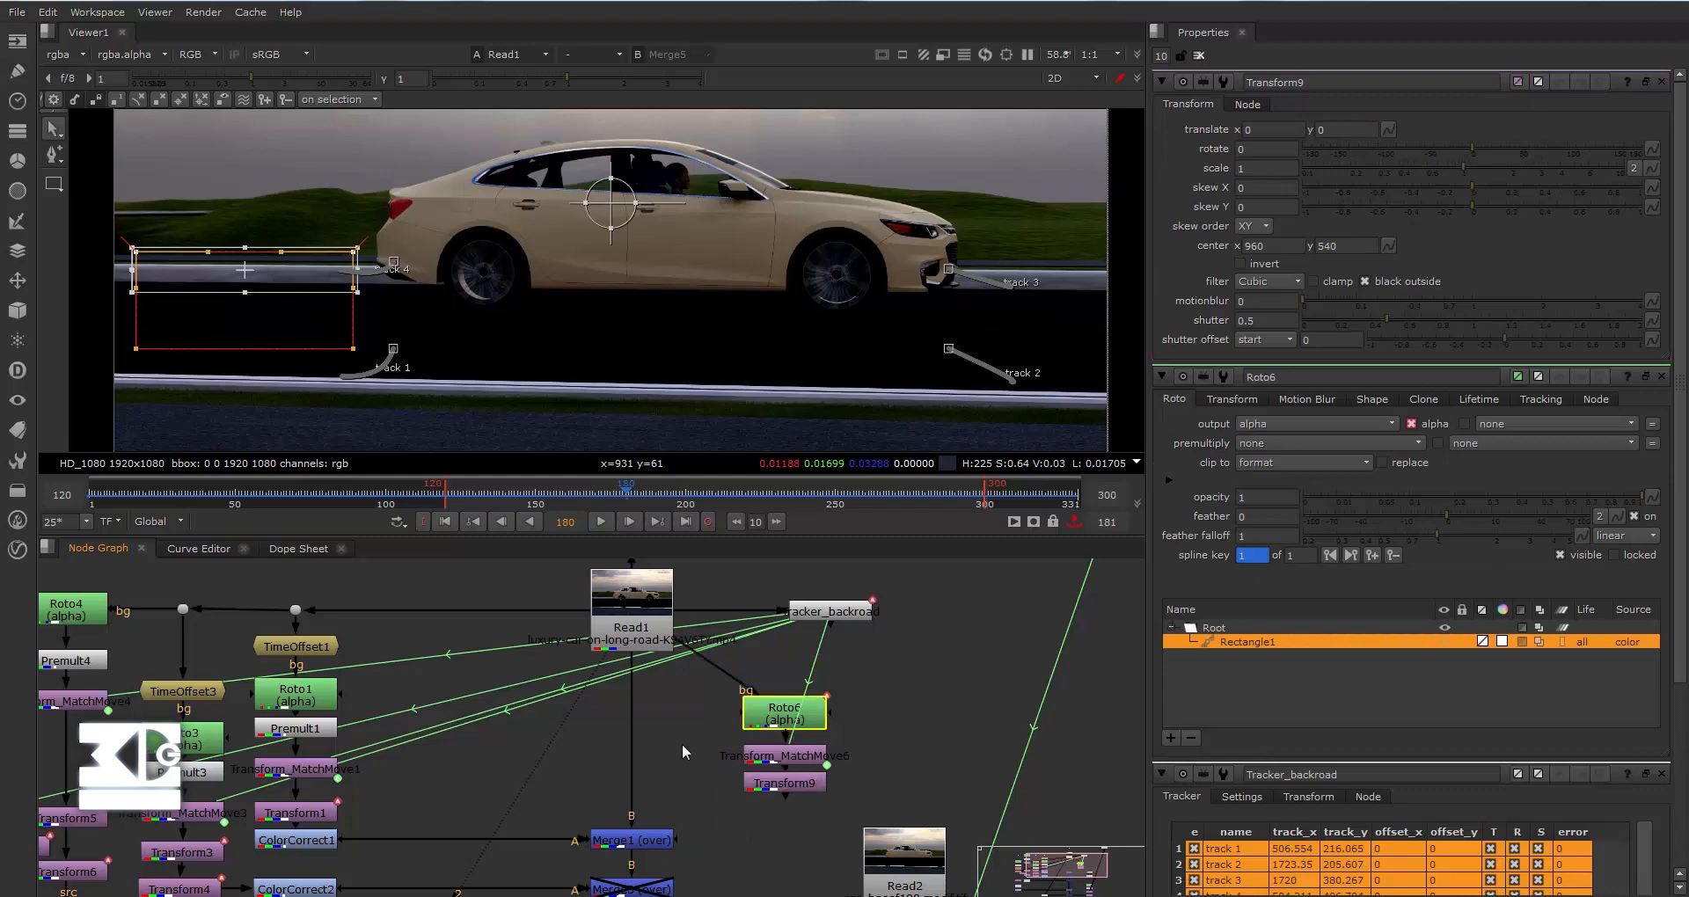
key(m)
drag(684, 760, 779, 783)
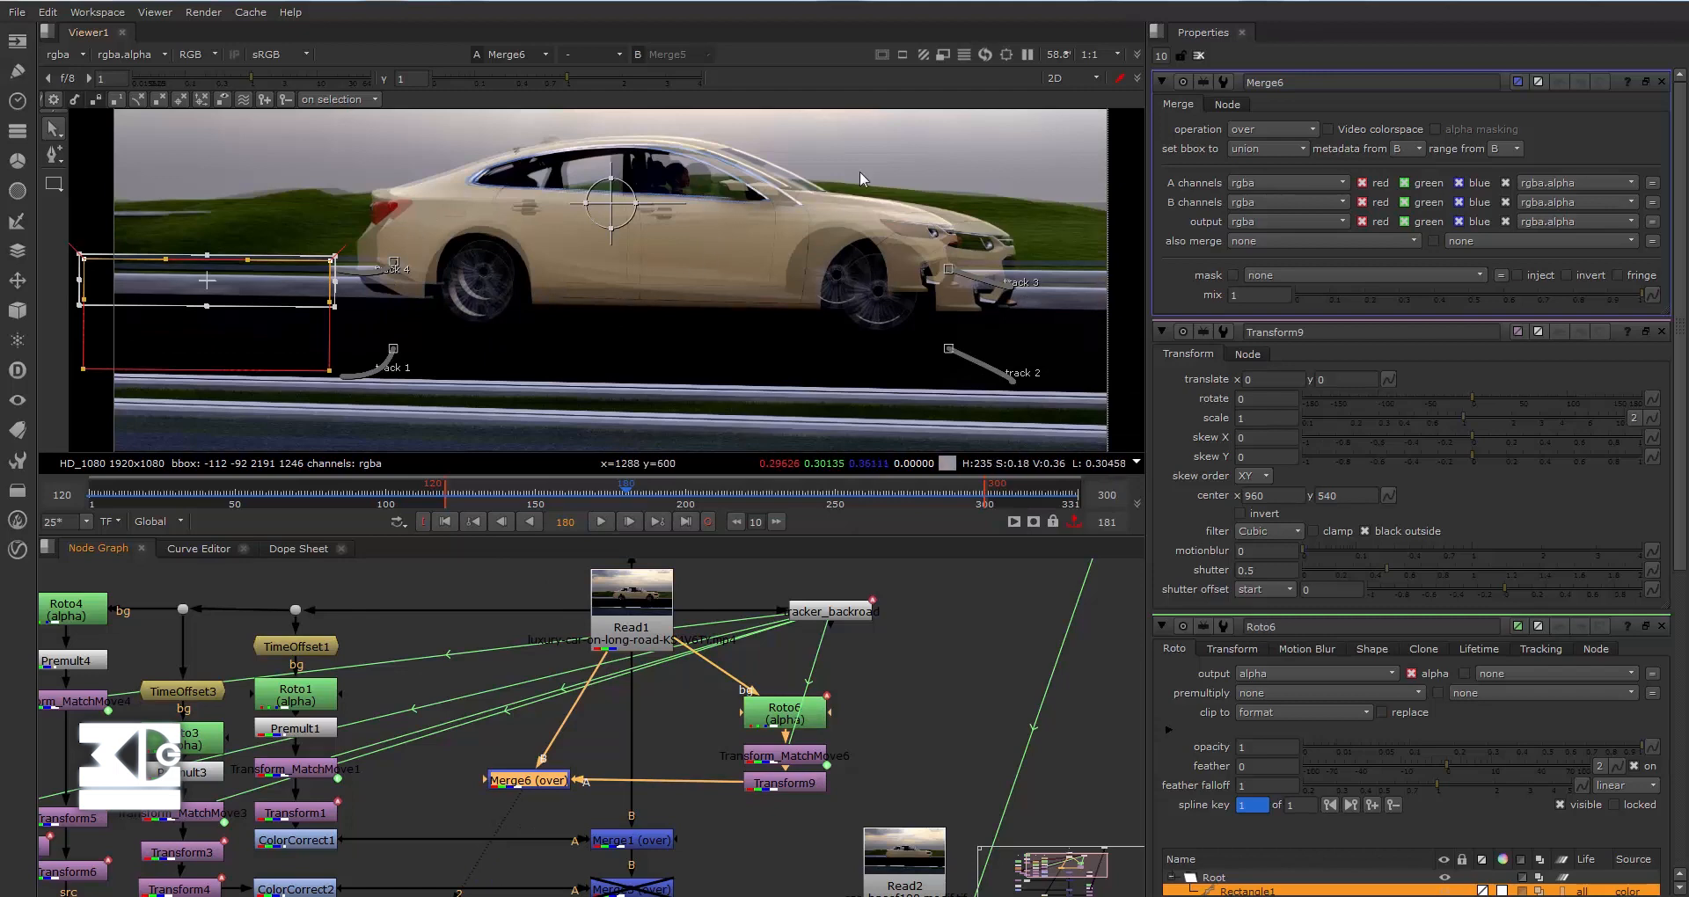
Move the road patch over the rear wheel with the new Transform node, translating it about 461 in x and -2 in y.
click(776, 785)
double_click(776, 784)
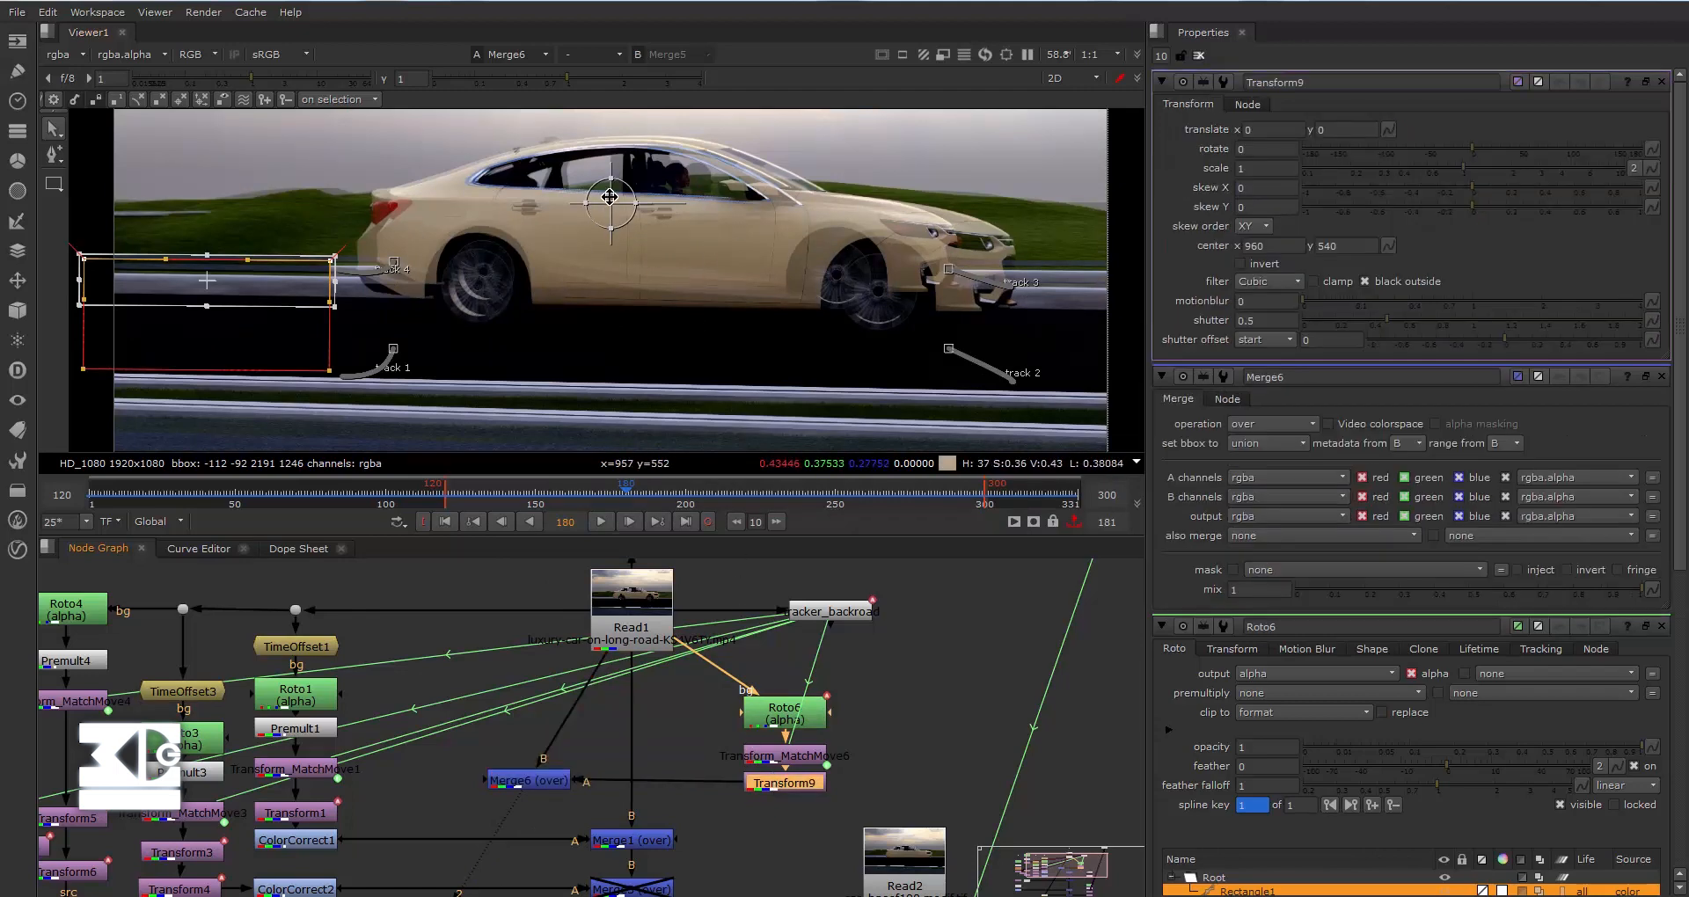
drag(610, 202, 847, 197)
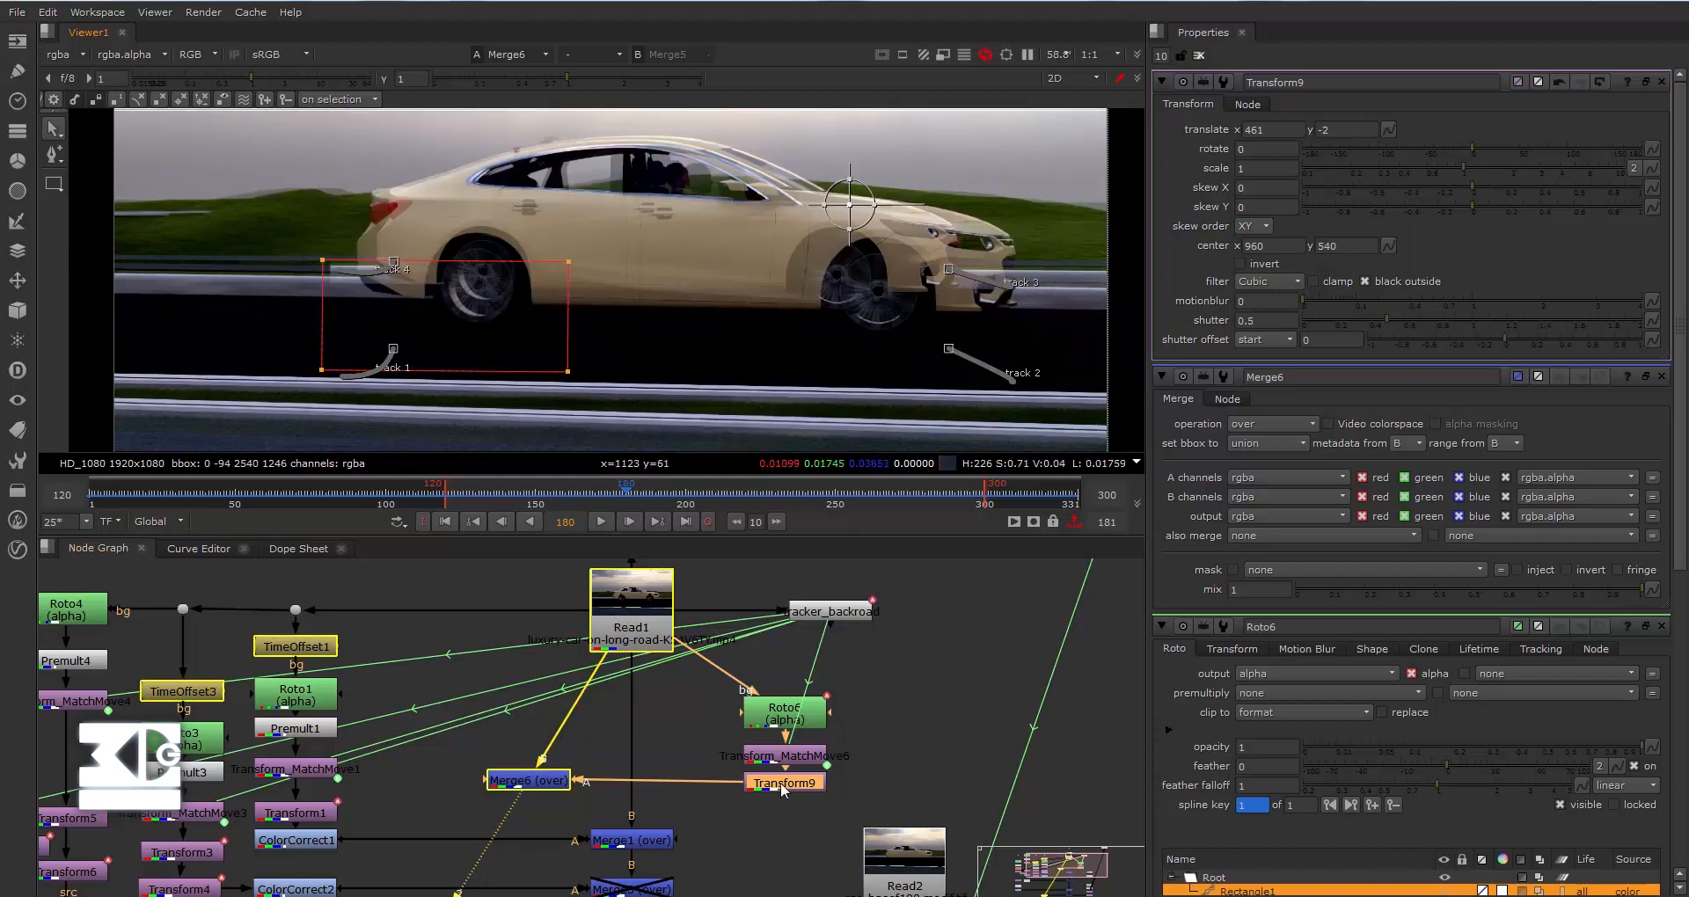
Insert a Premult node between Transform9 and Merge6, and check the patch's alignment with the road up close.
key(Tab)
text(premult)
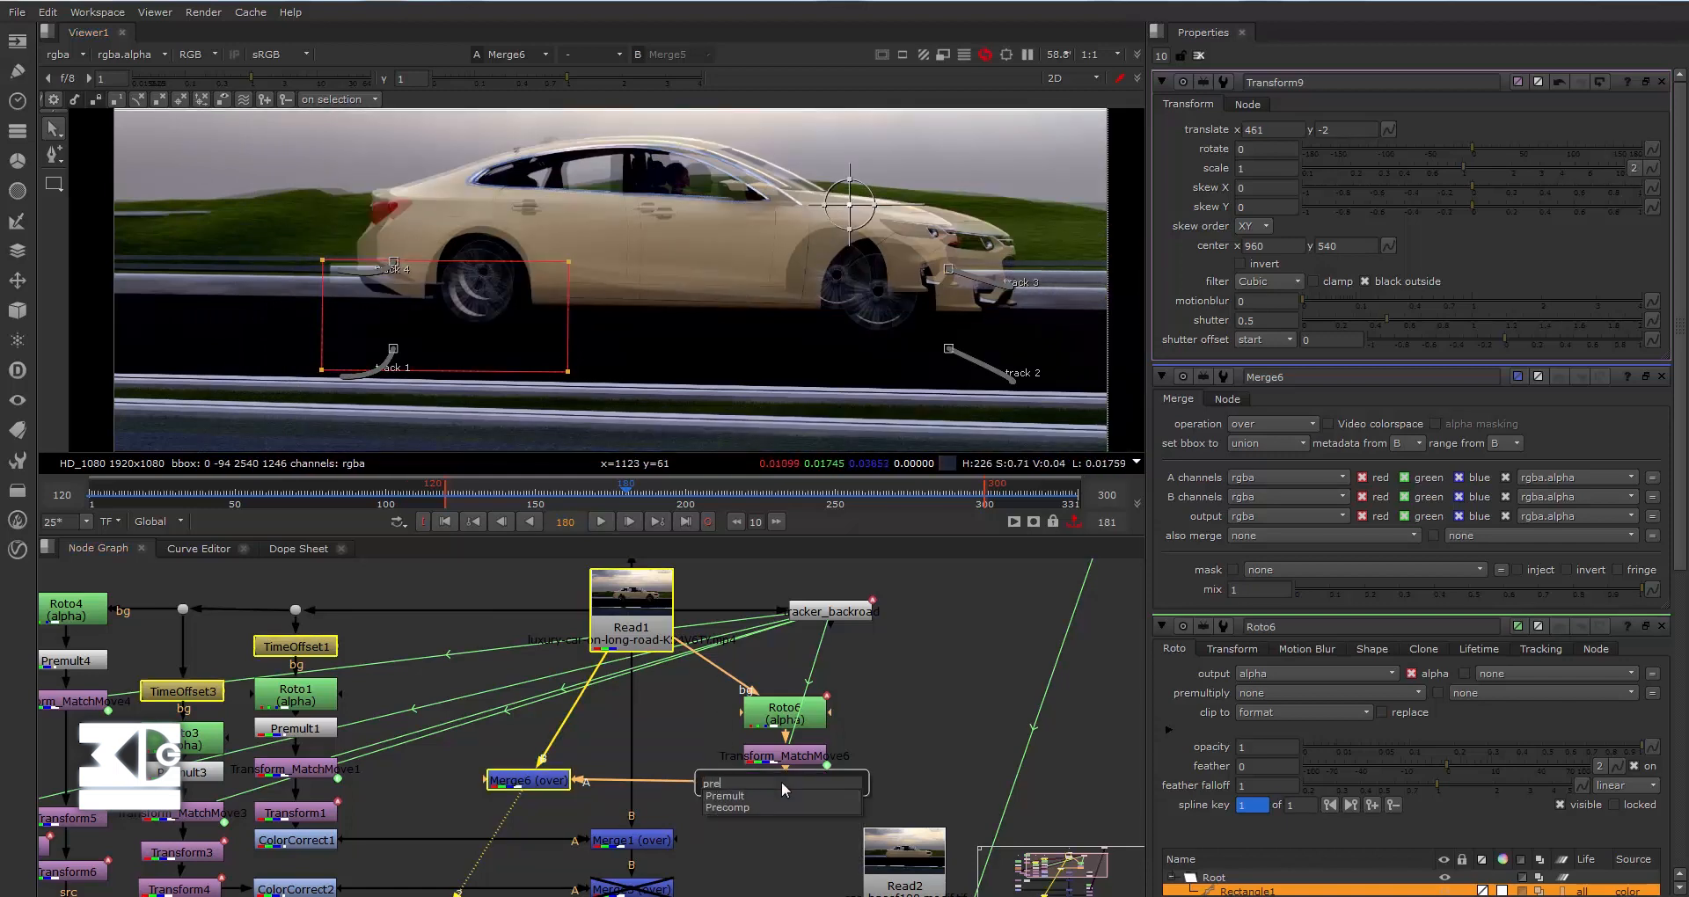
key(Return)
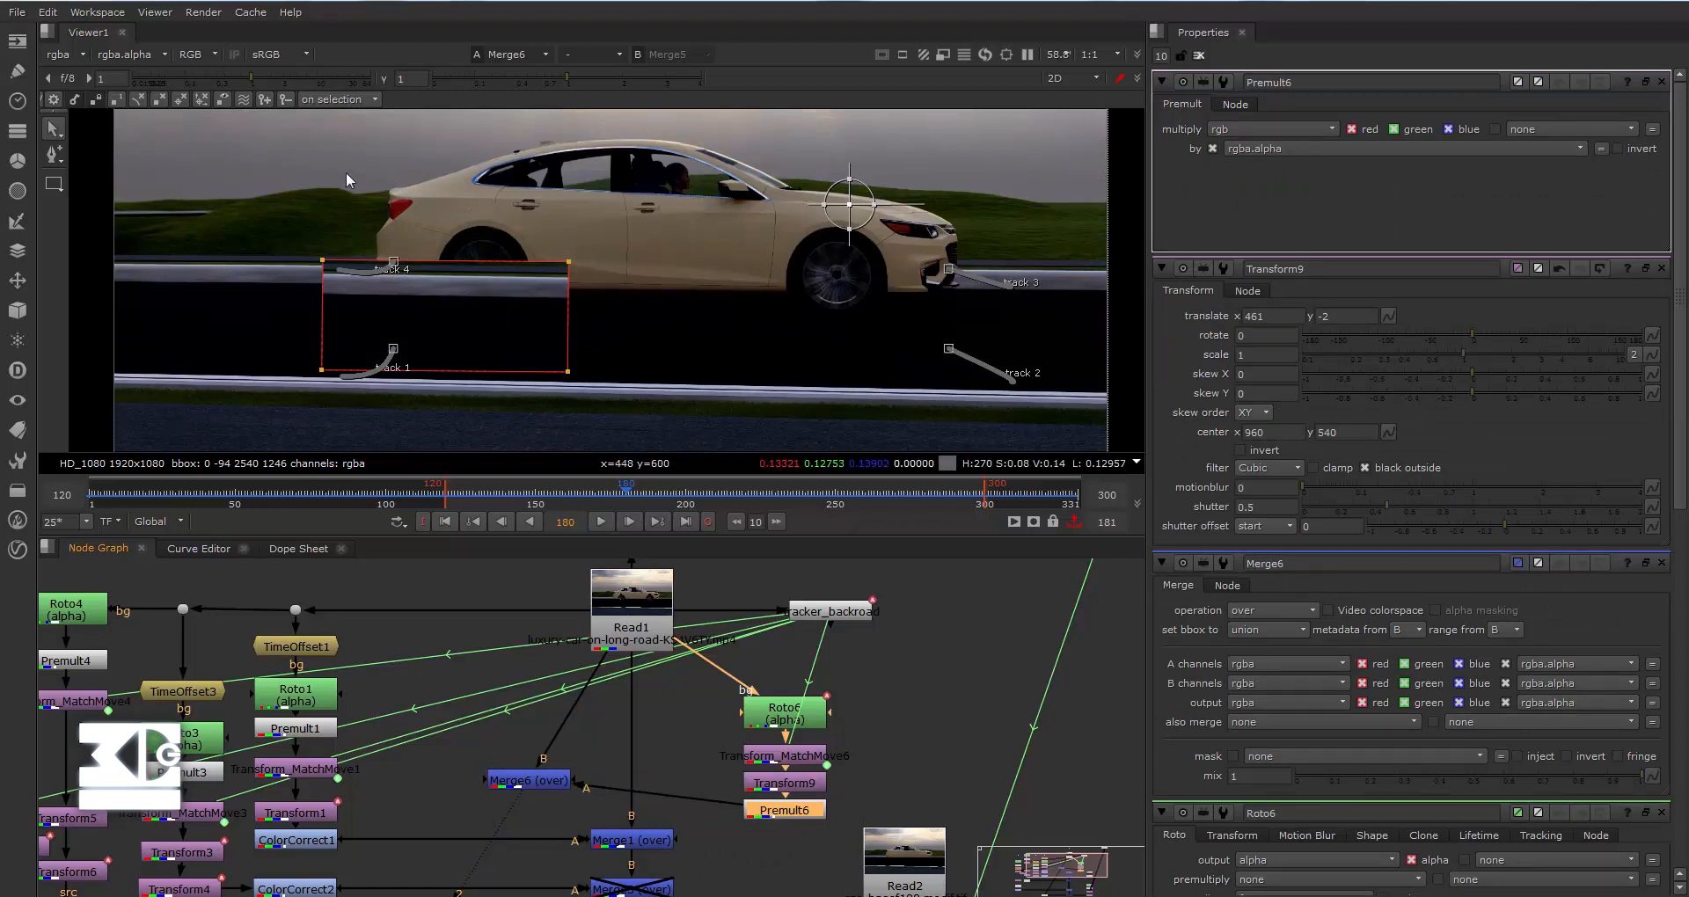
scroll(387, 273, up, 2)
scroll(433, 250, up, 1)
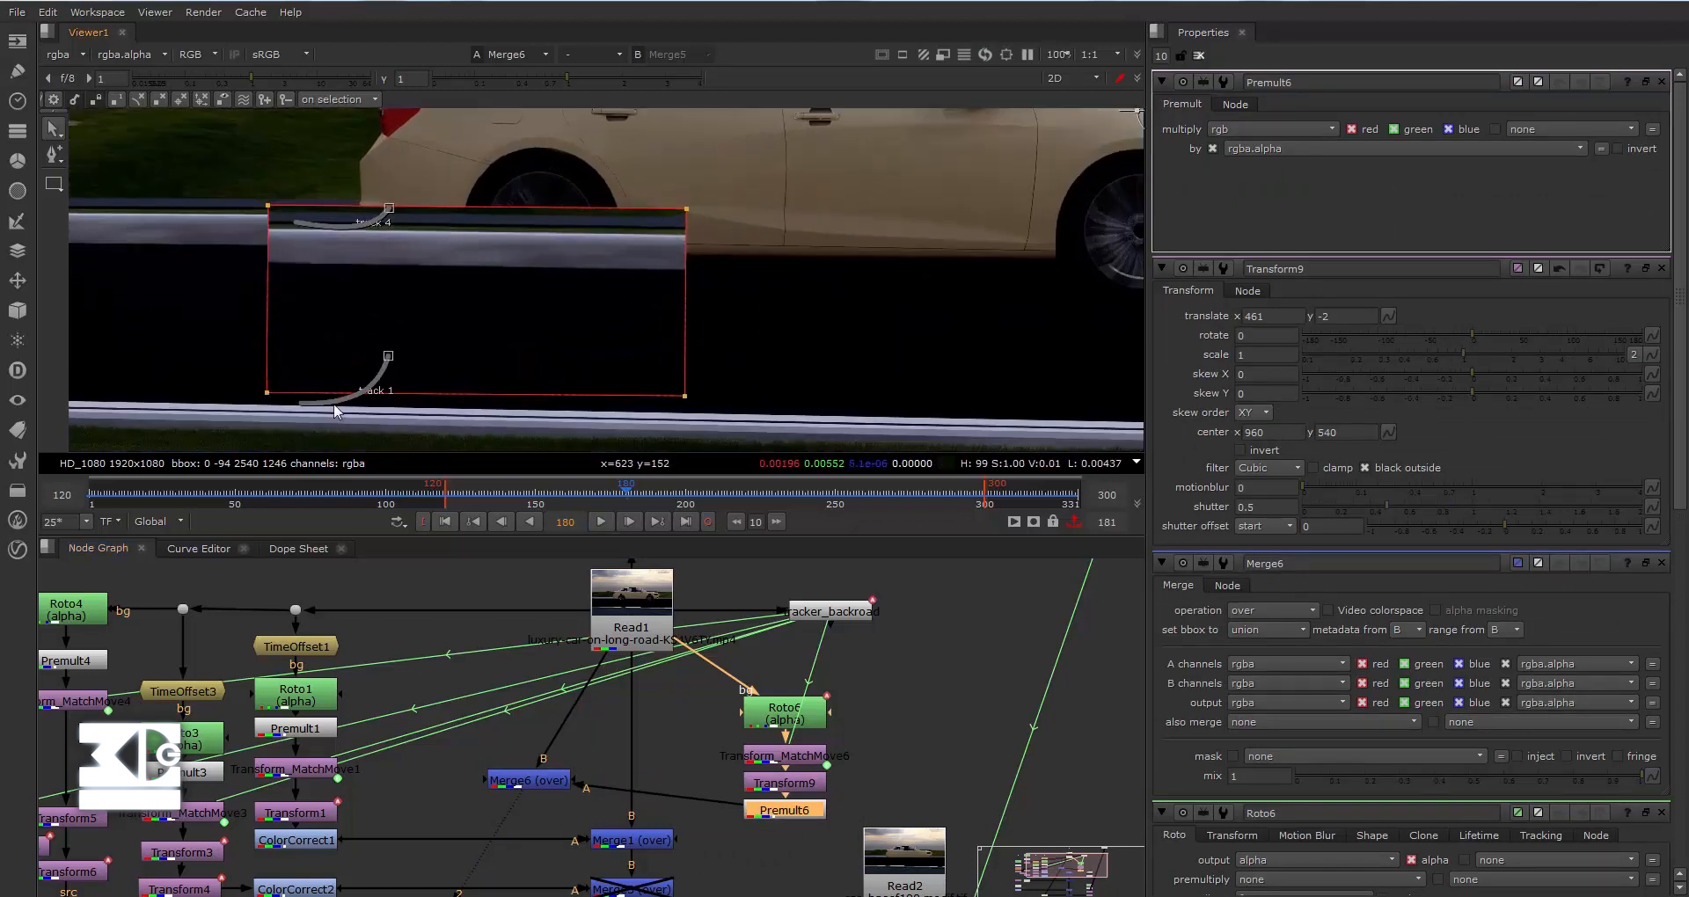
scroll(314, 268, down, 3)
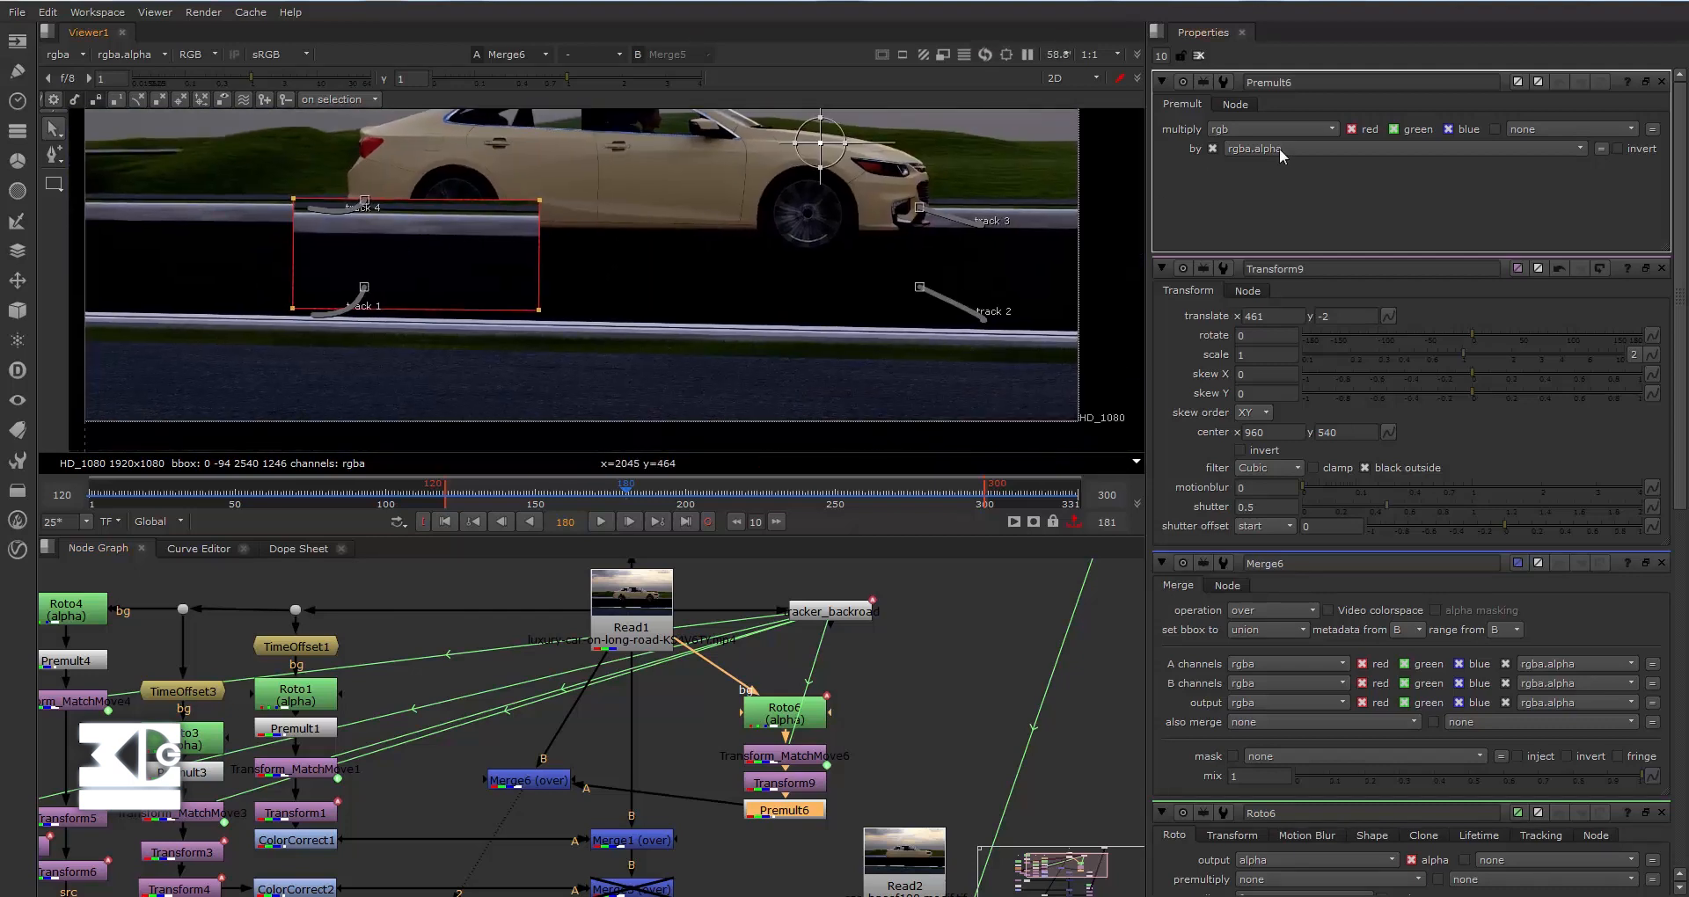
Fine-tune Transform9's y translate to line up the patch's road edge, trying 5, 10 and 12 before setting 15.
double_click(794, 790)
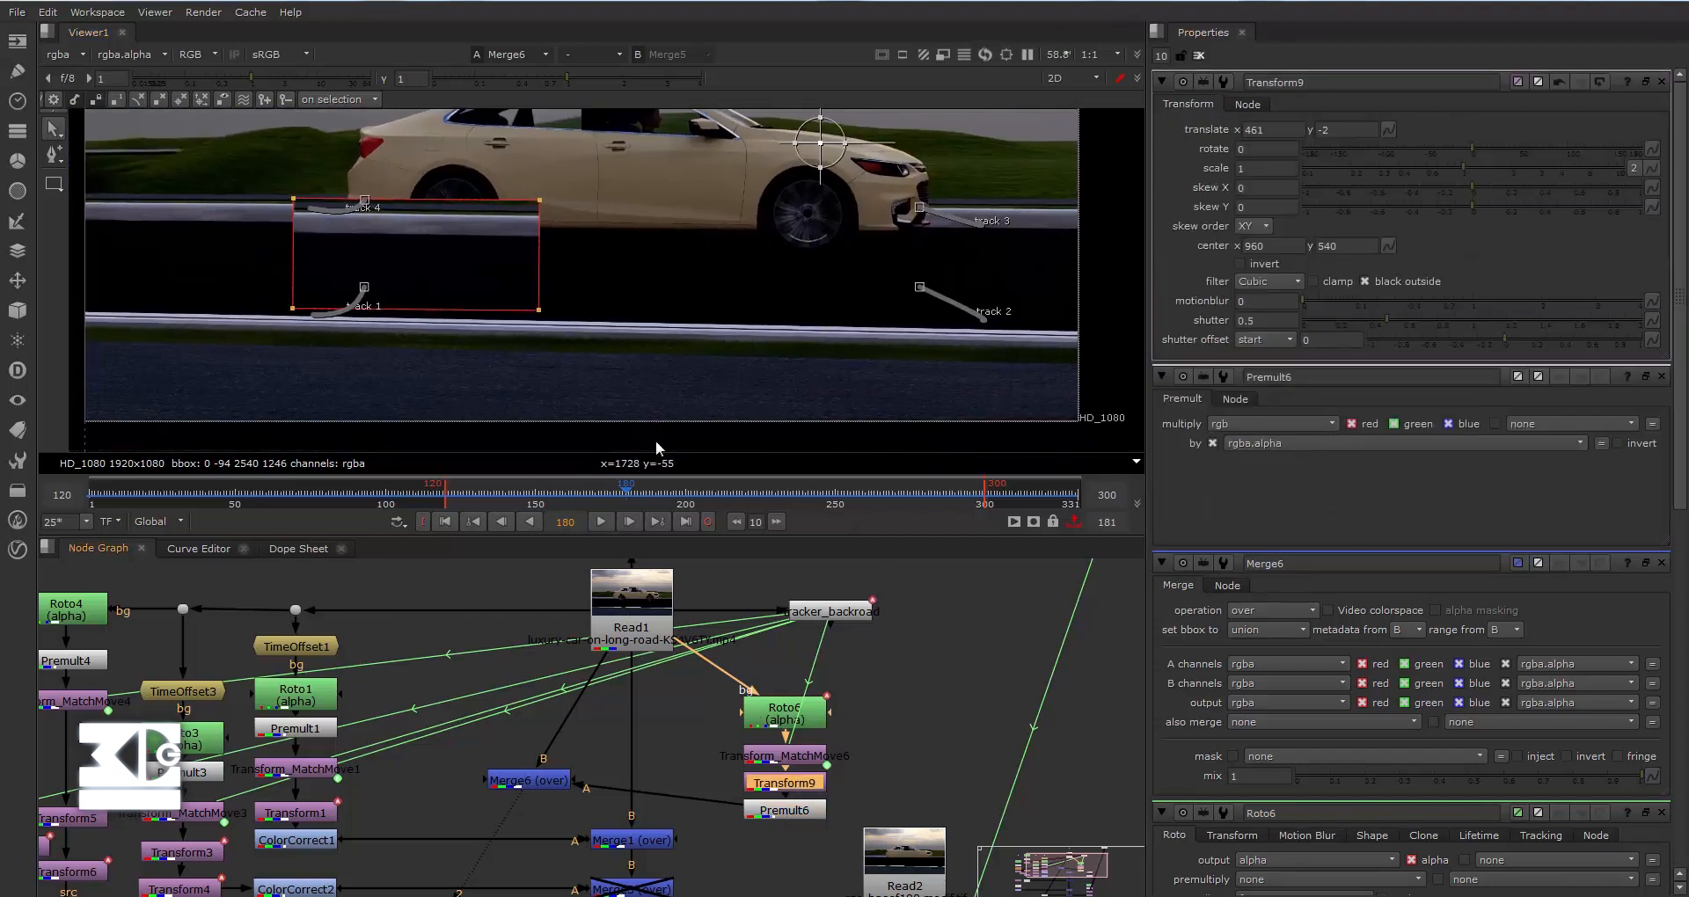
click(1313, 132)
text(5)
key(Return)
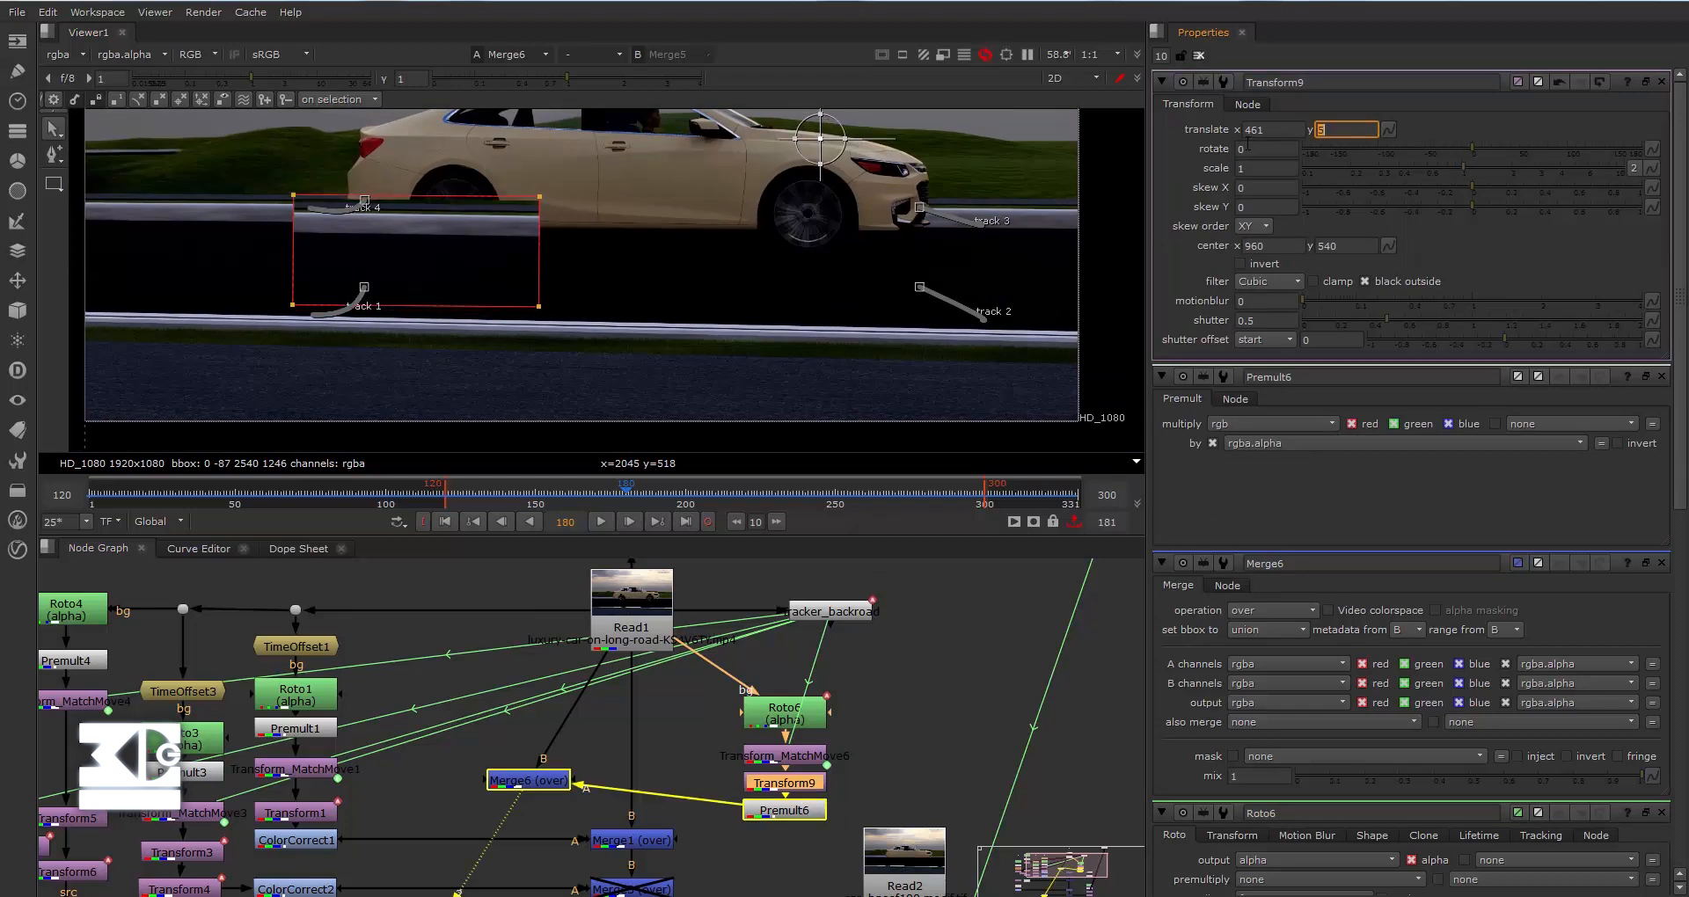
text(10)
key(Return)
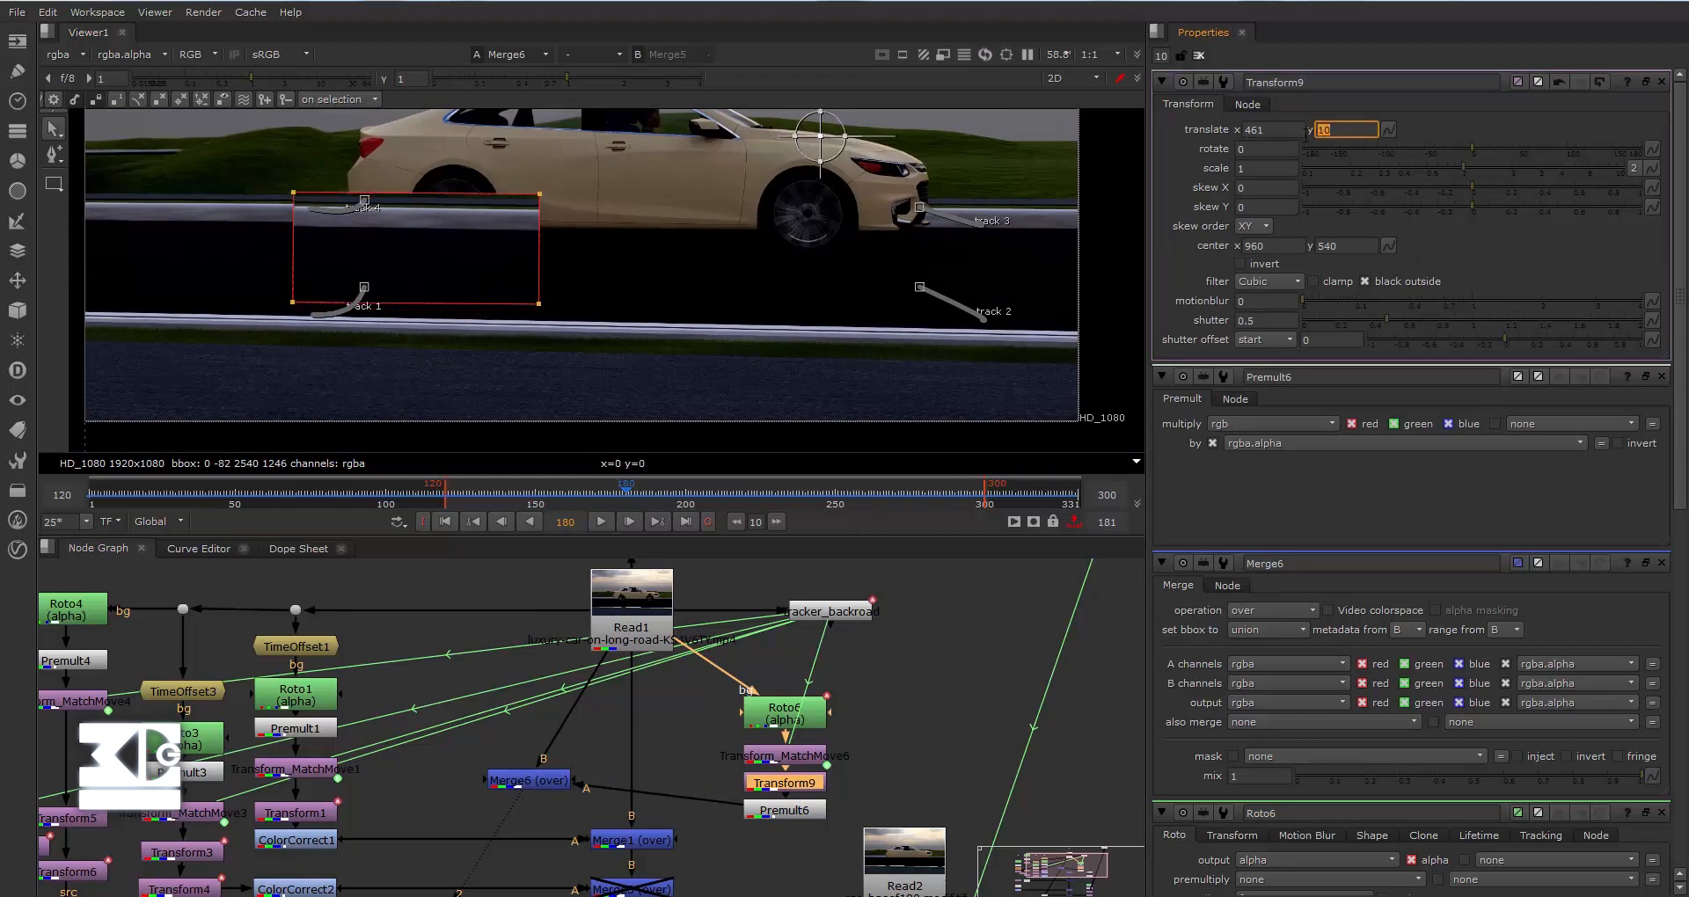
text(12)
key(Return)
scroll(425, 220, up, 4)
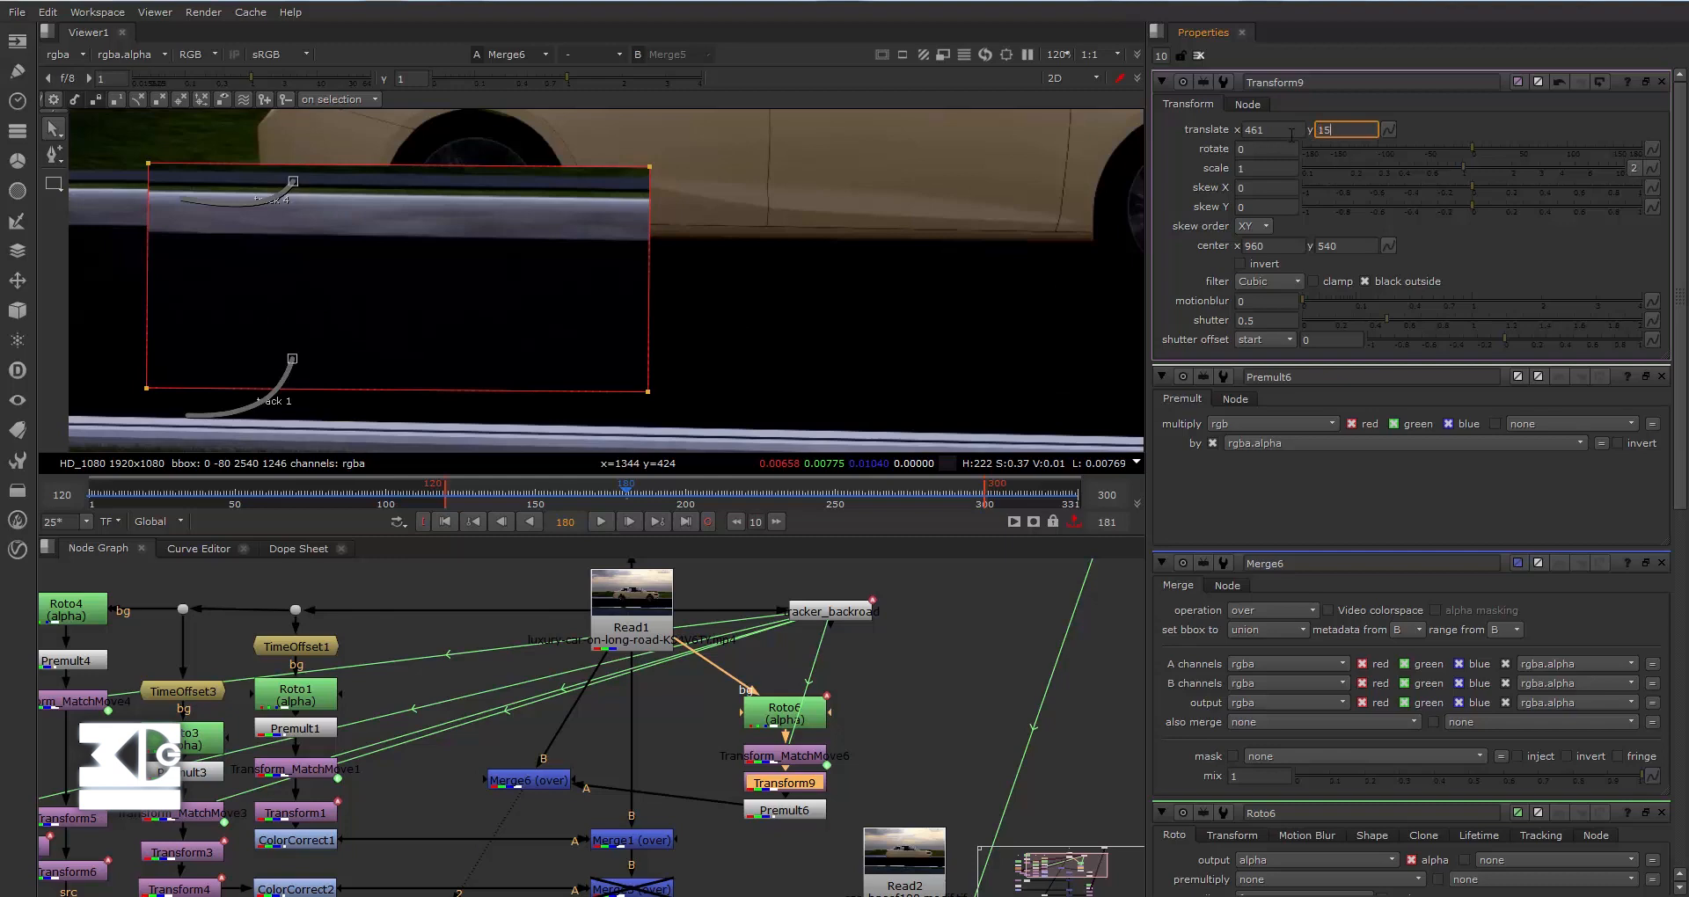
key(Return)
scroll(250, 235, down, 3)
scroll(210, 233, up, 3)
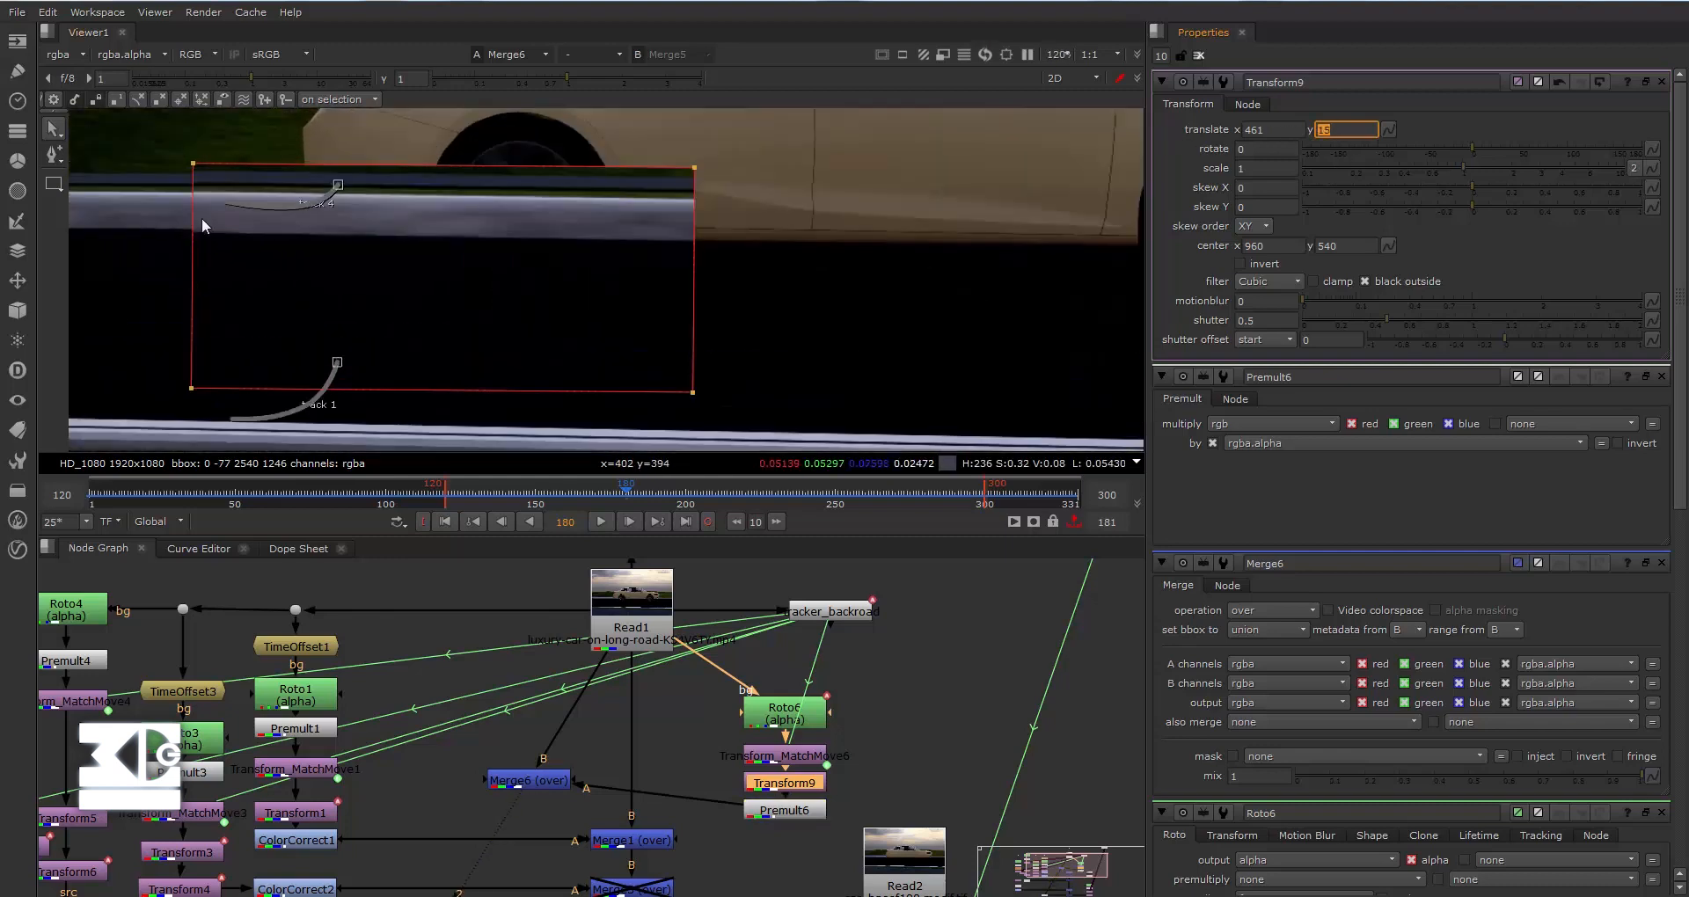
Close all open node properties and examine how the patch's road edge lines up with the original road beside the rear wheel.
scroll(552, 223, up, 1)
scroll(273, 224, down, 3)
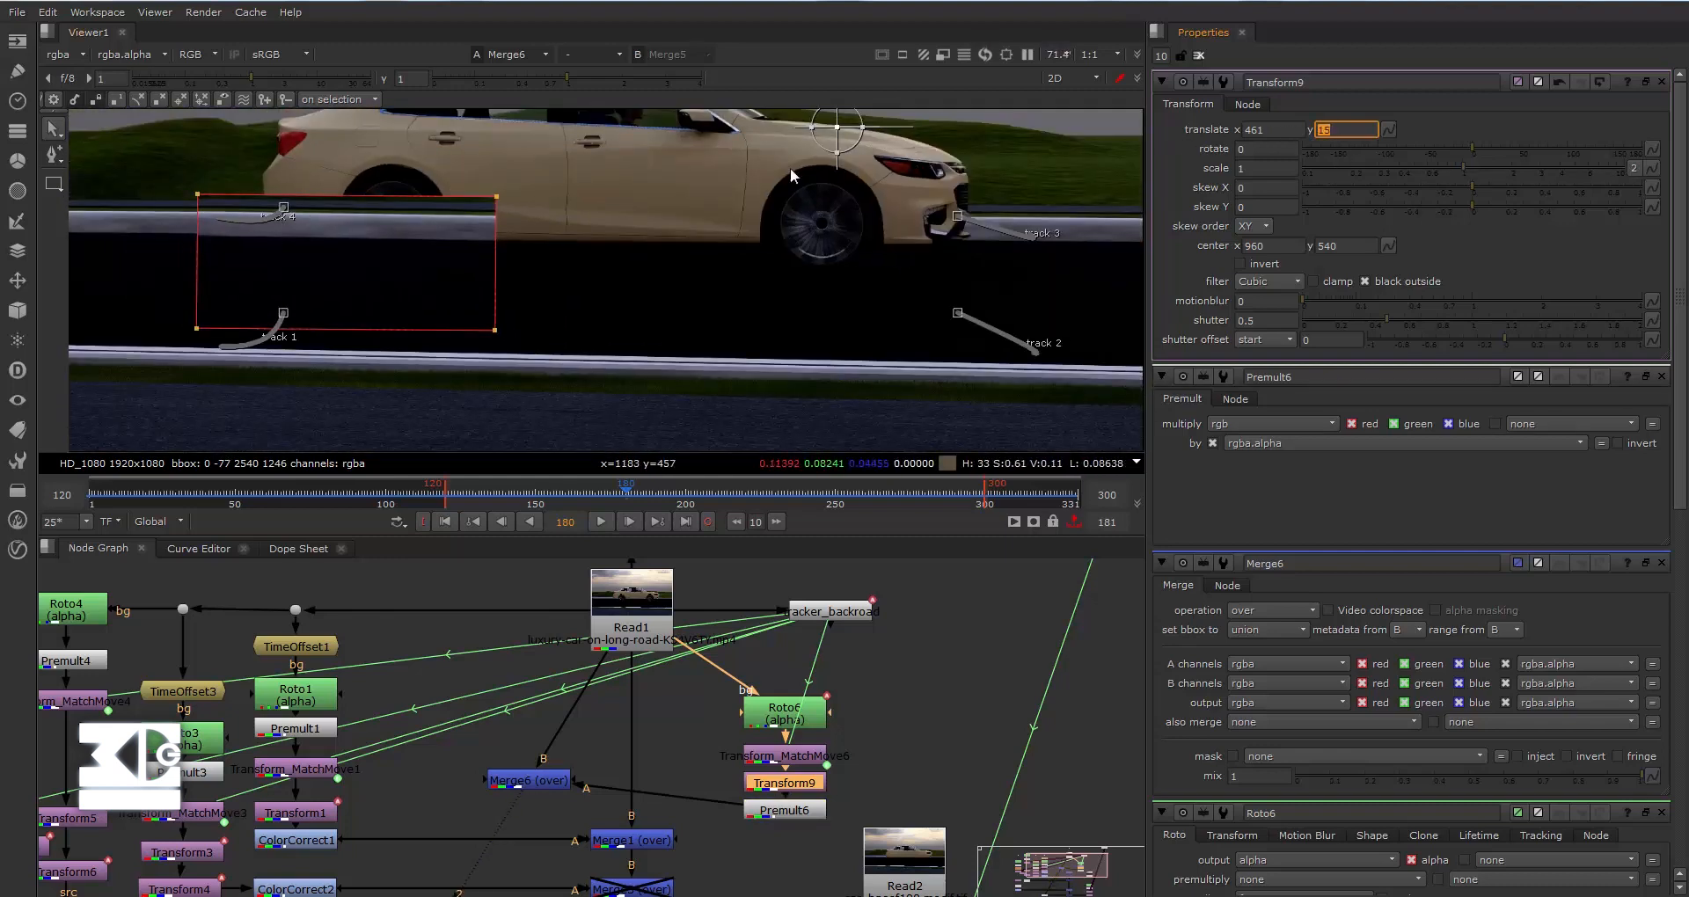
click(1198, 56)
scroll(628, 228, up, 3)
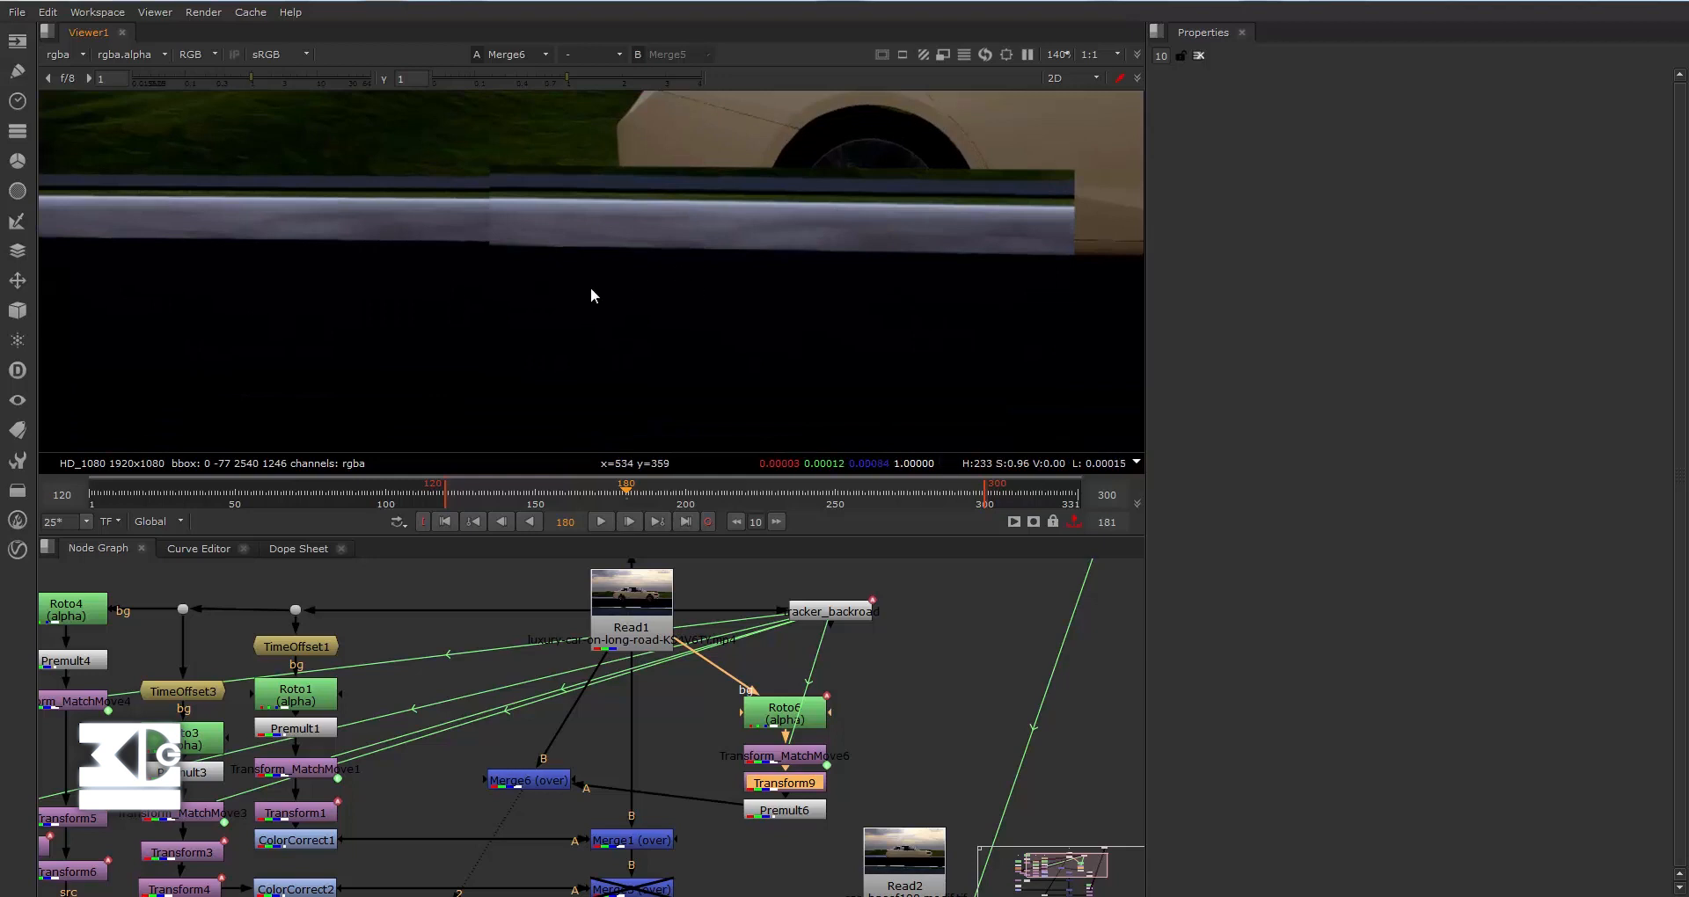
scroll(281, 348, up, 3)
middle_drag(437, 310, 528, 260)
scroll(515, 260, down, 1)
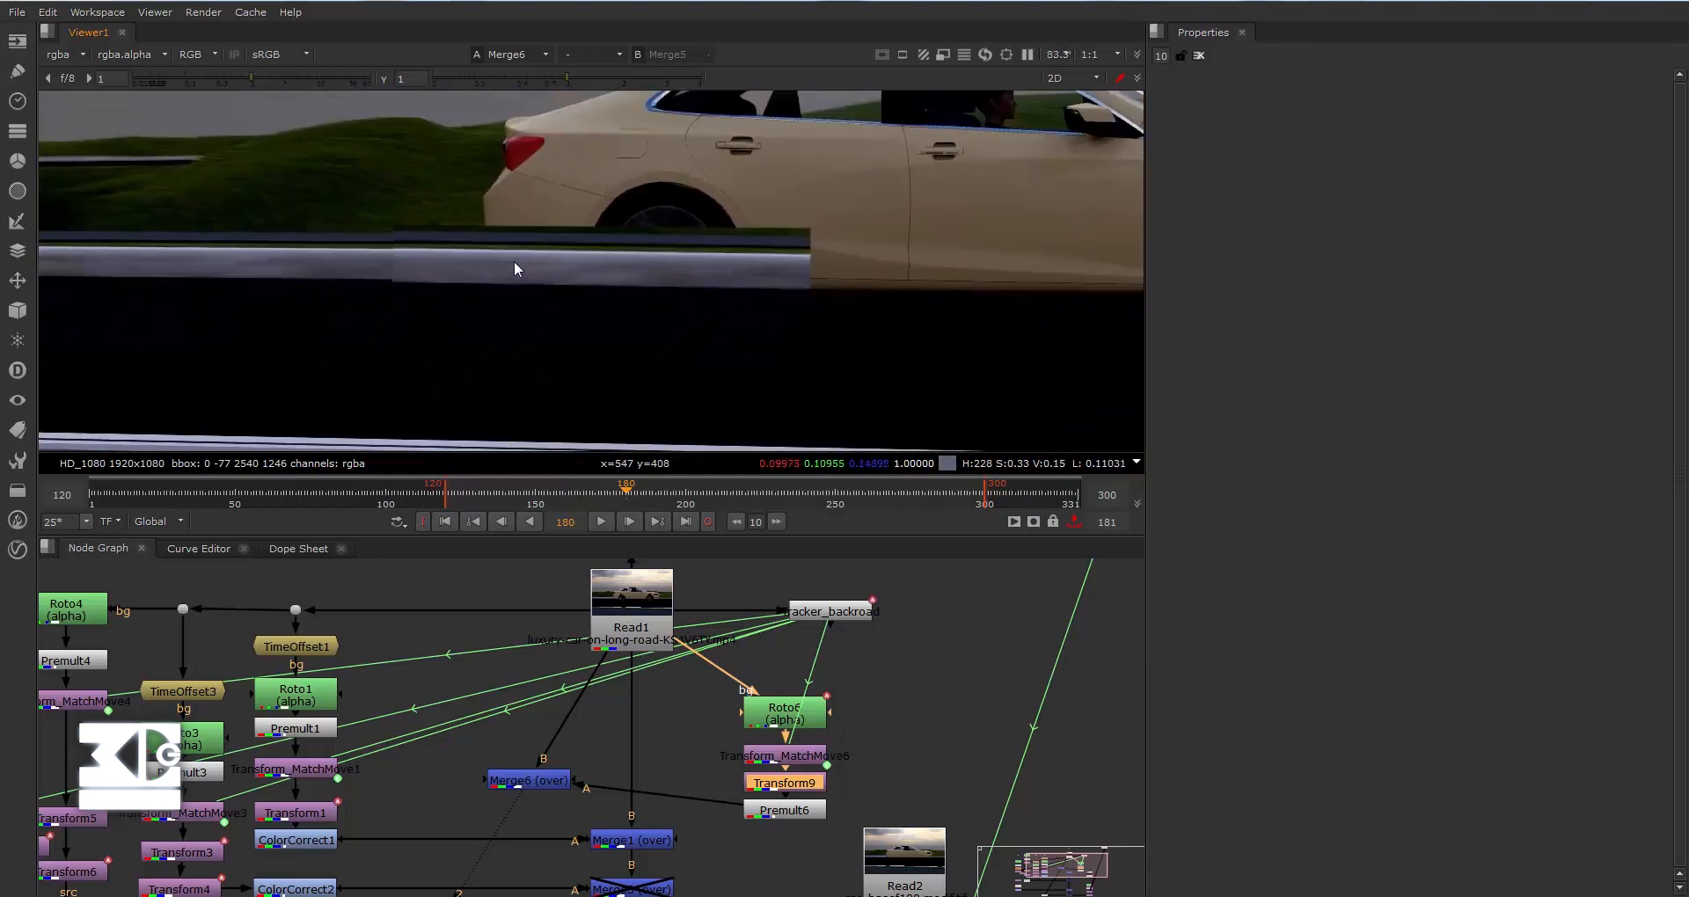
scroll(394, 265, up, 1)
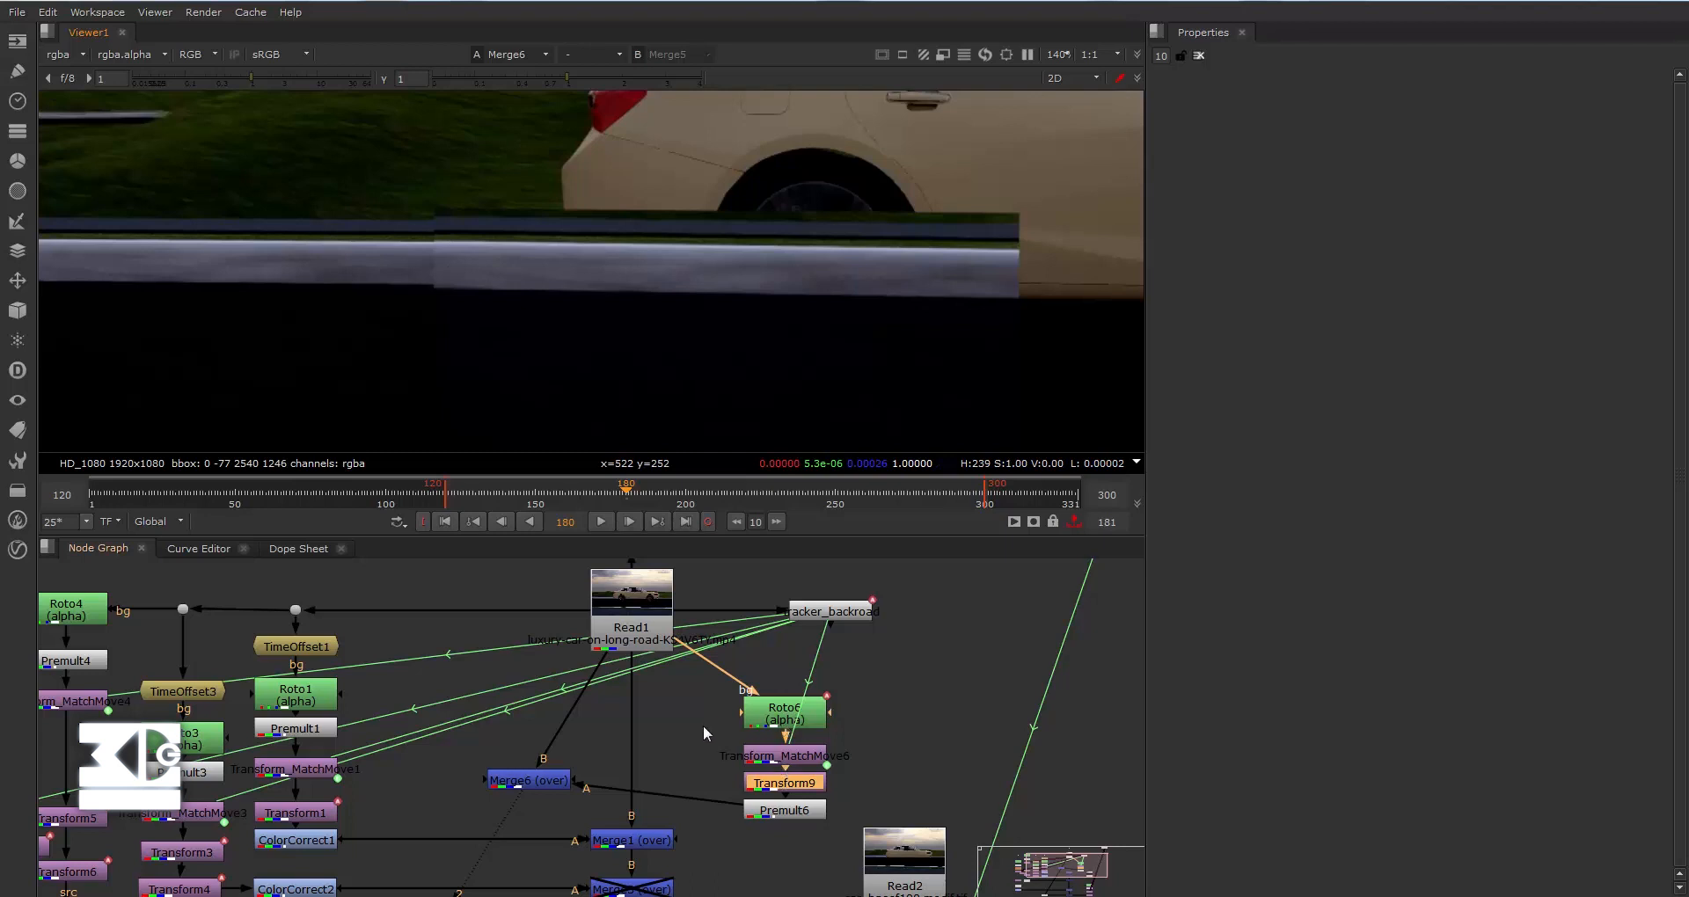
Move Roto6 slightly up in the node graph and open its properties to edit the patch shape.
drag(786, 719, 786, 694)
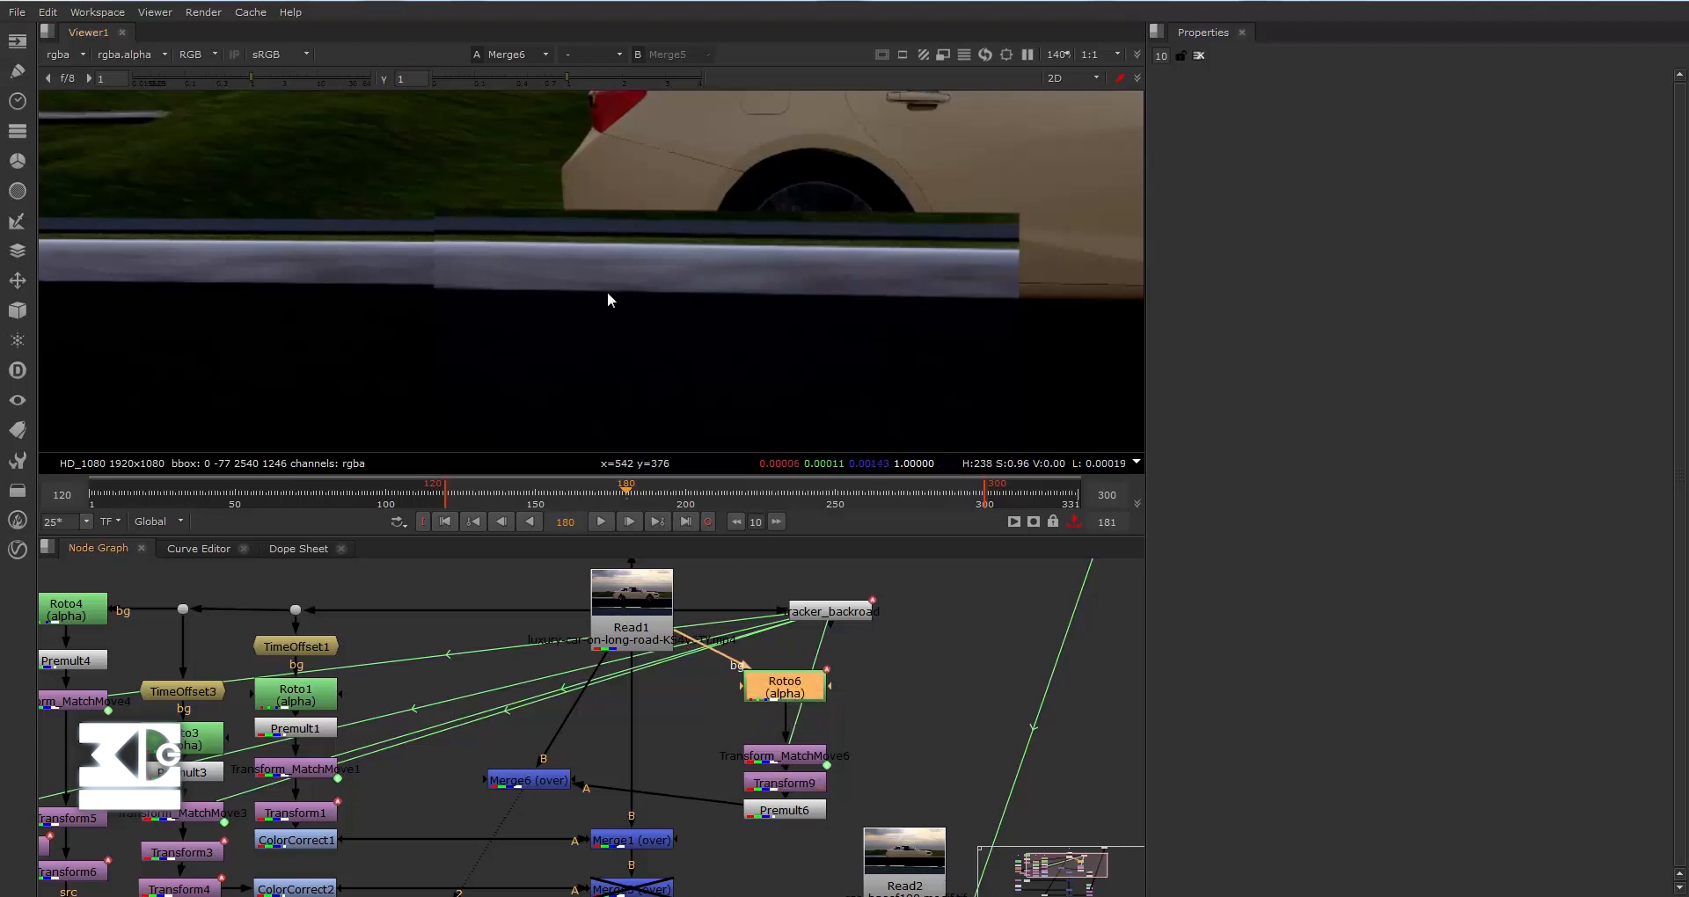
double_click(777, 681)
Try shifting the left edge of Roto6's rectangle inward and undo the move.
drag(362, 176, 515, 319)
scroll(515, 318, down, 3)
scroll(515, 327, down, 1)
drag(387, 208, 816, 428)
drag(406, 230, 581, 420)
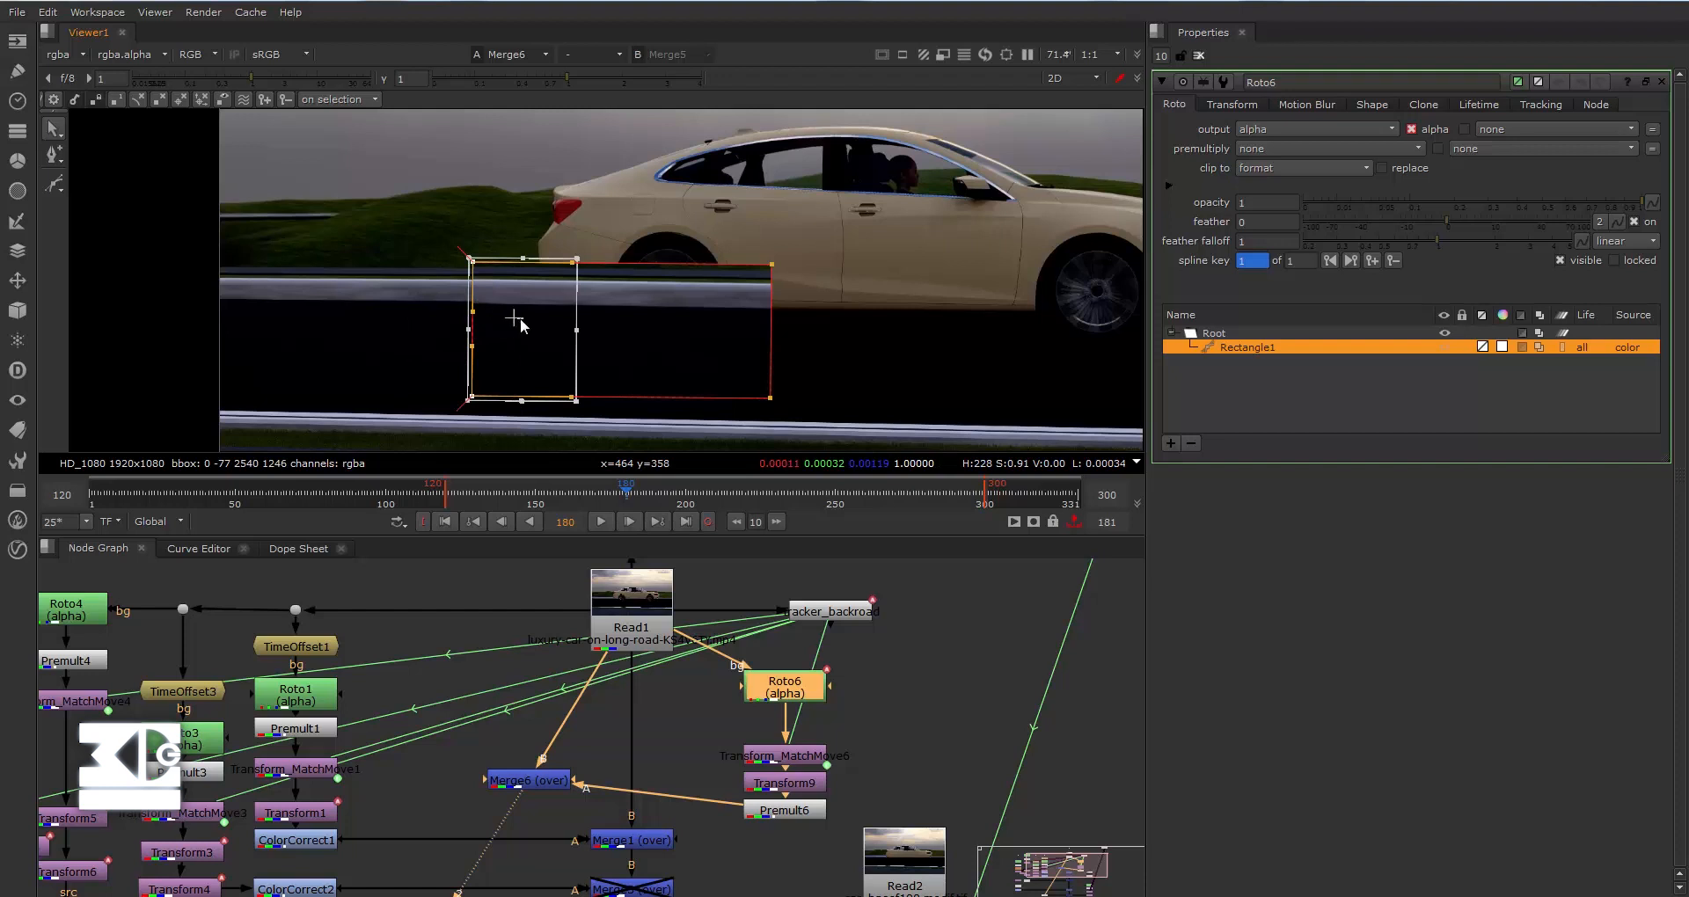
drag(531, 318, 539, 320)
click(452, 218)
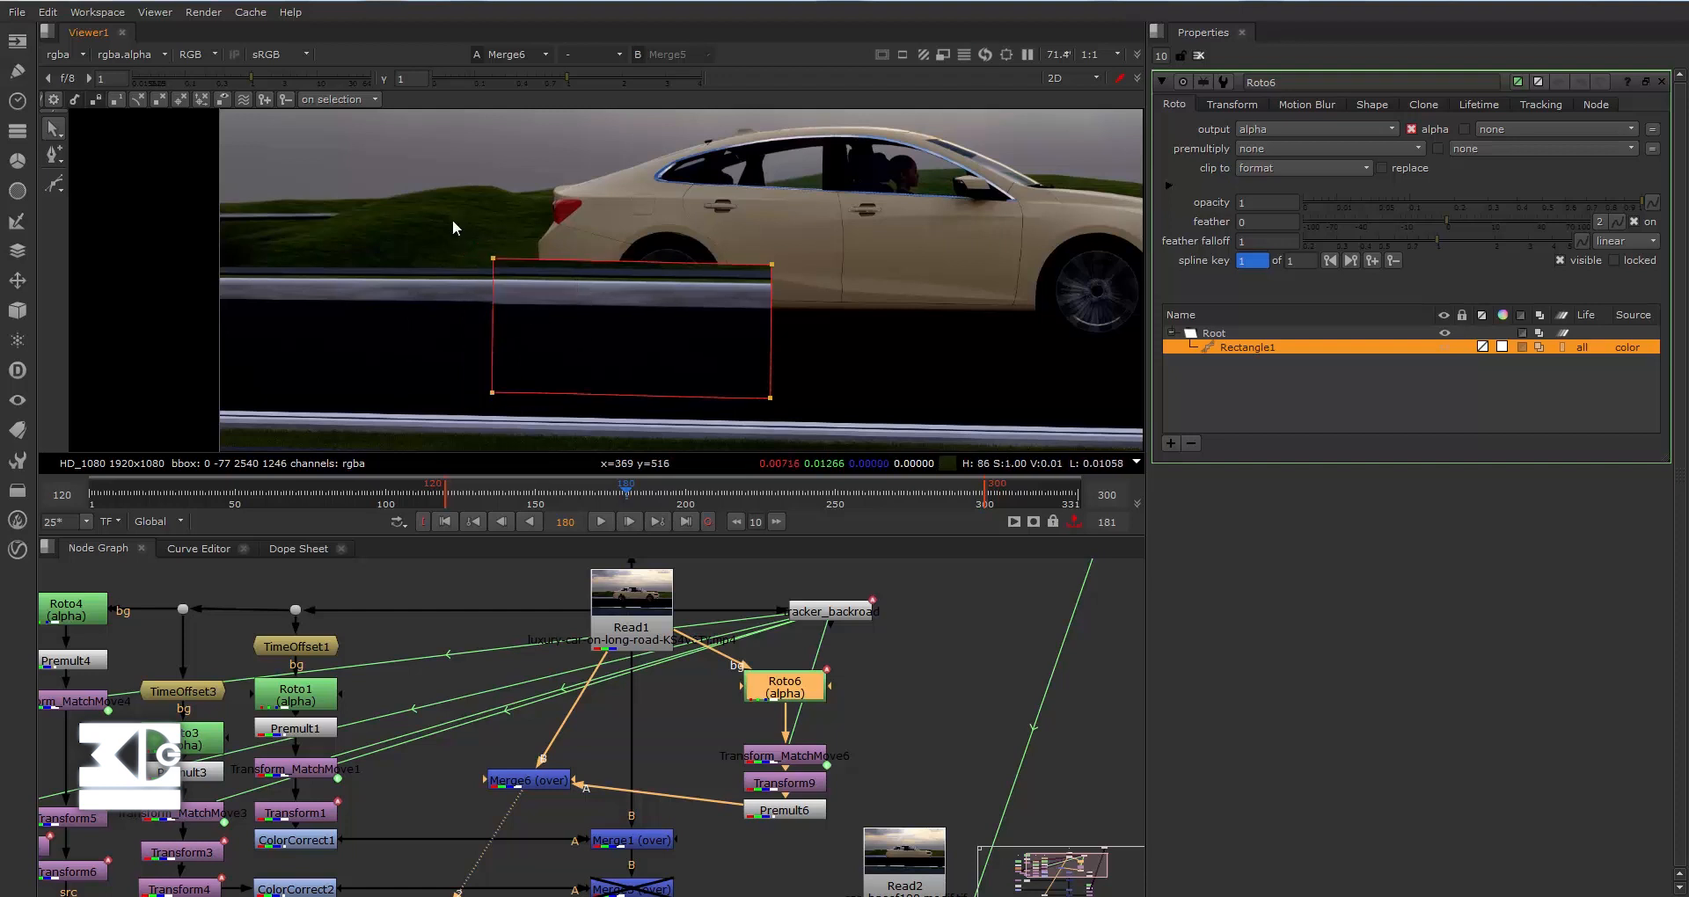
key(ctrl+z)
click(449, 220)
Pull feather points slightly inward at all four corners of Roto6's rectangle to soften the patch borders, and close its properties.
click(473, 260)
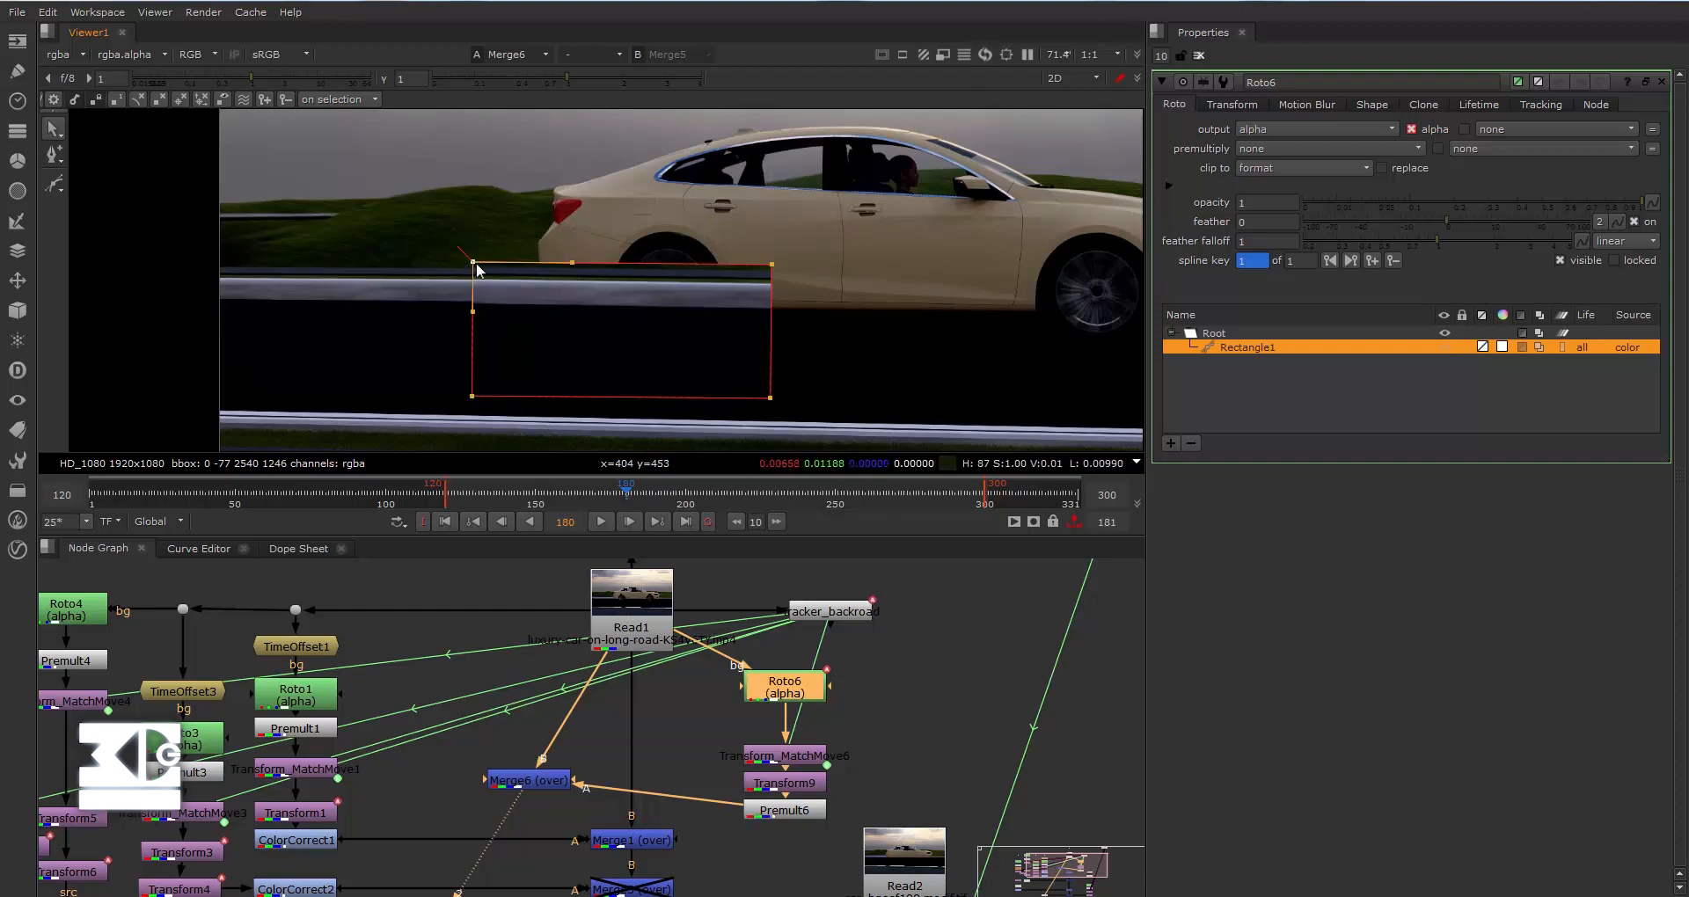
ctrl+drag(474, 259, 480, 276)
ctrl+drag(473, 396, 479, 393)
scroll(435, 250, up, 3)
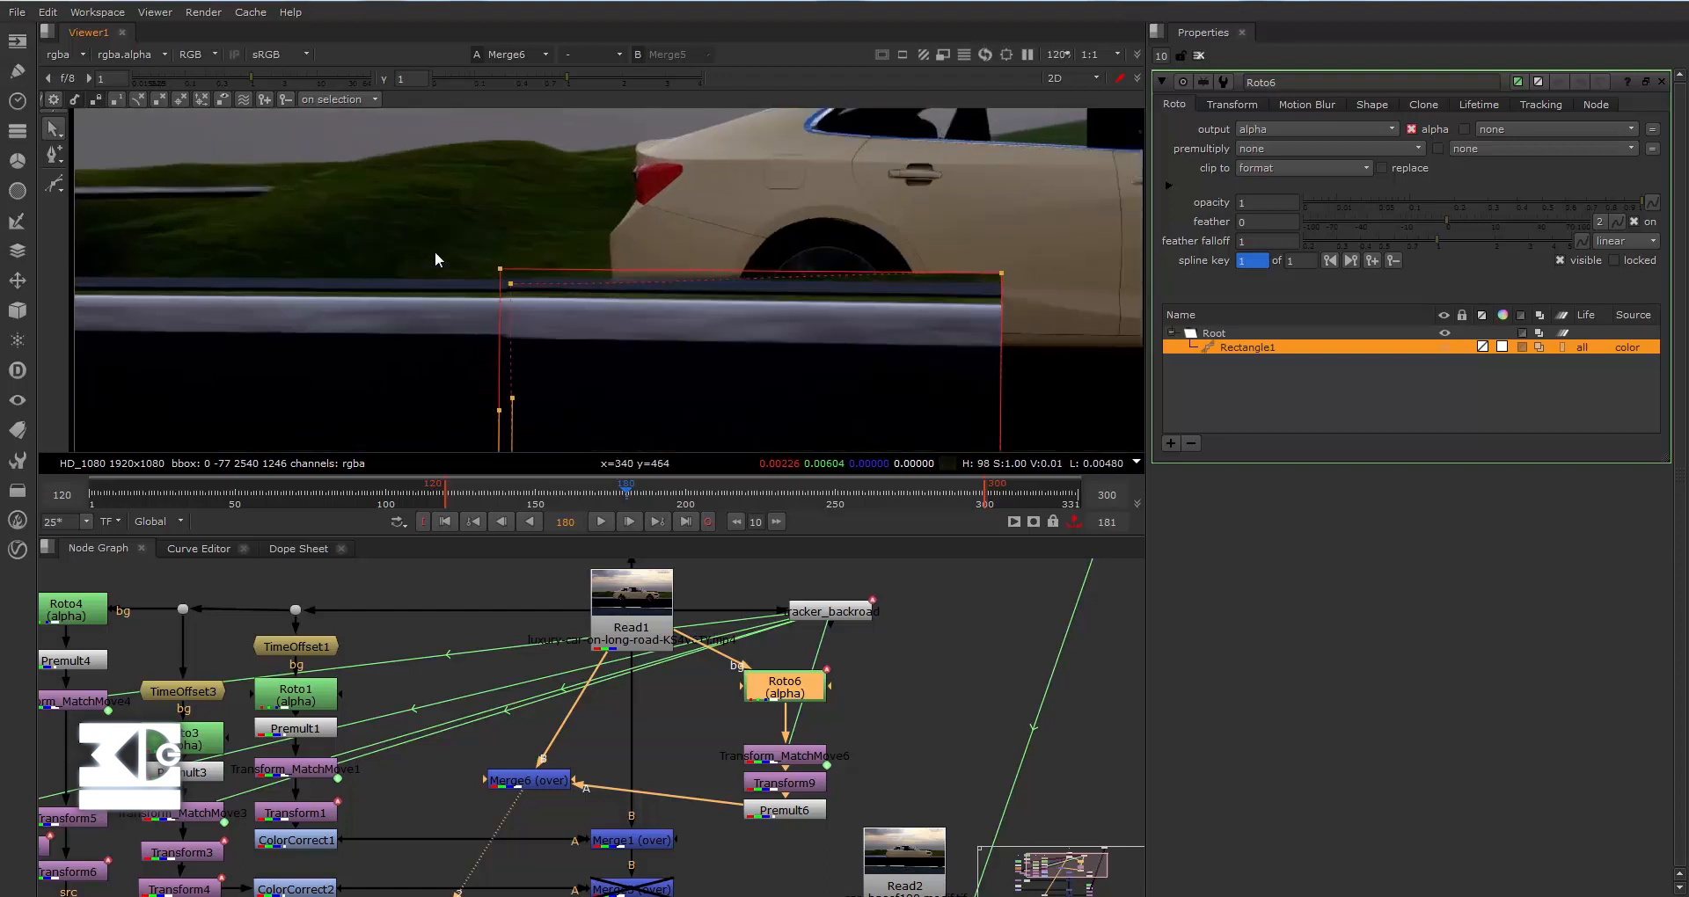
click(515, 283)
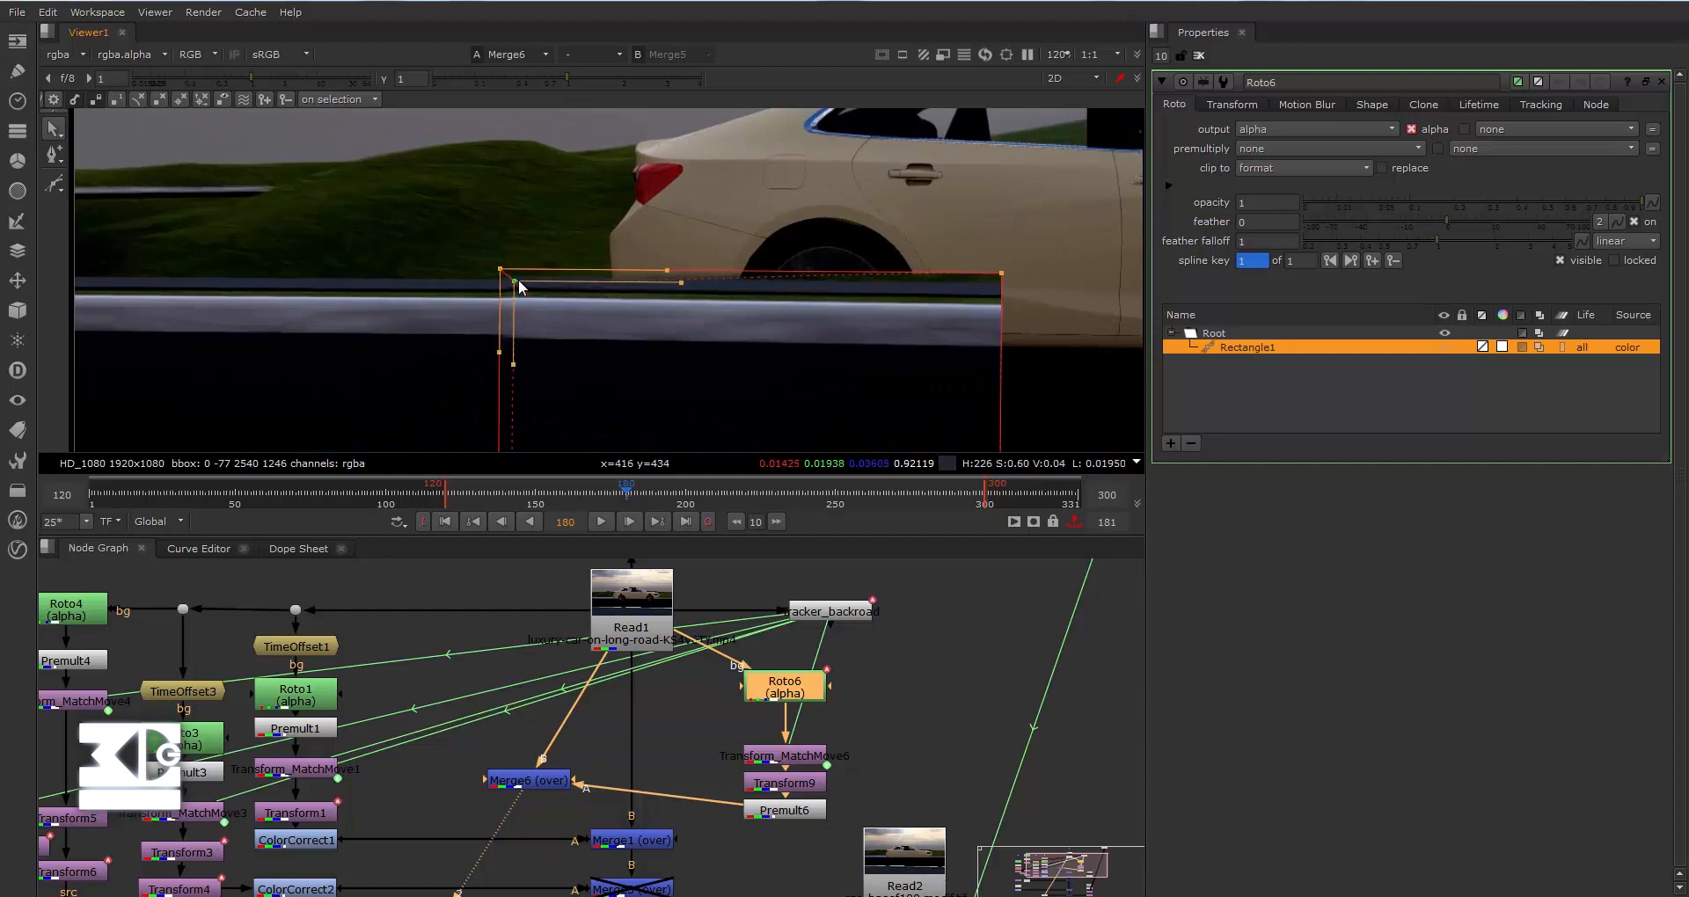
click(1000, 275)
ctrl+drag(997, 281, 990, 284)
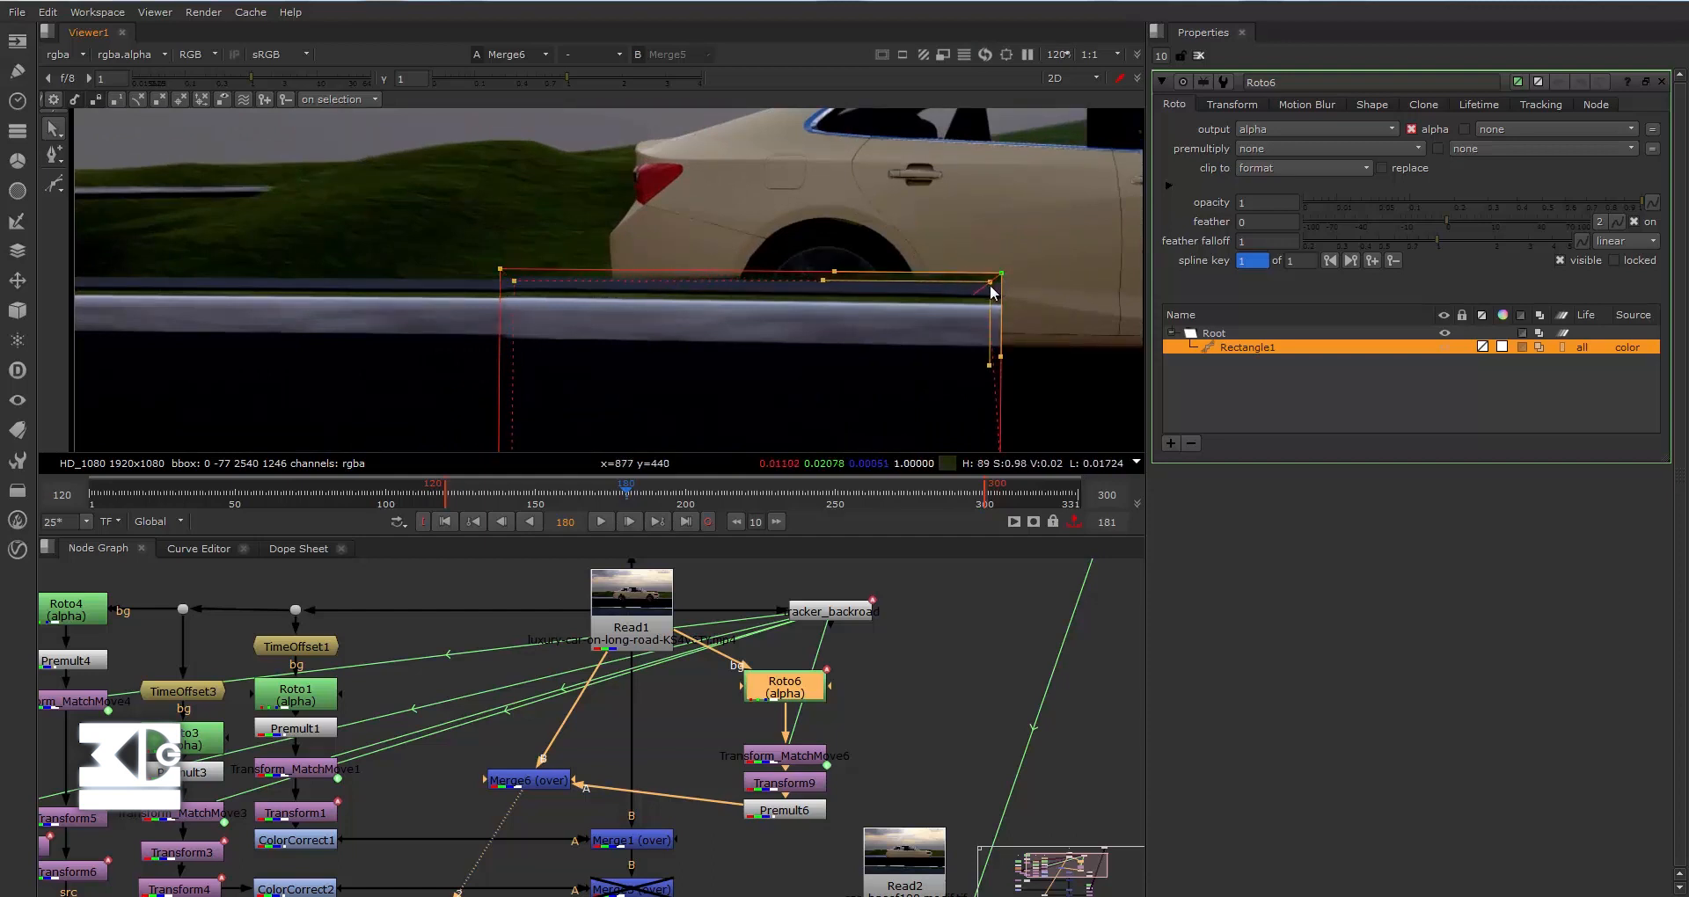
middle_drag(992, 430, 941, 286)
click(948, 355)
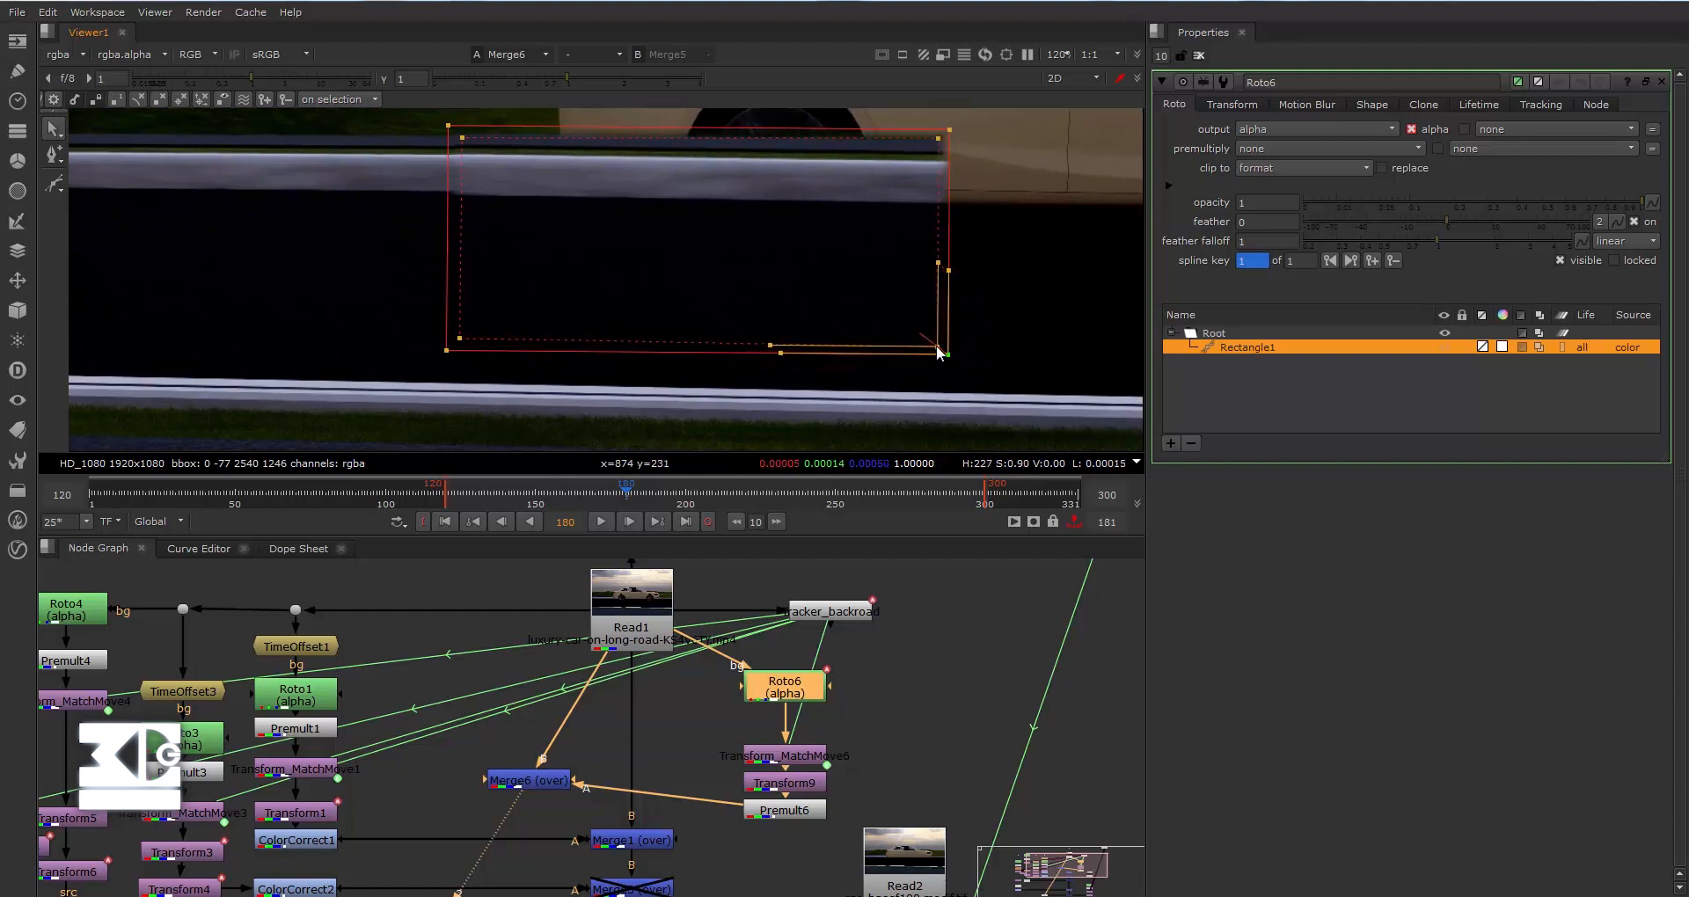
drag(939, 348, 937, 344)
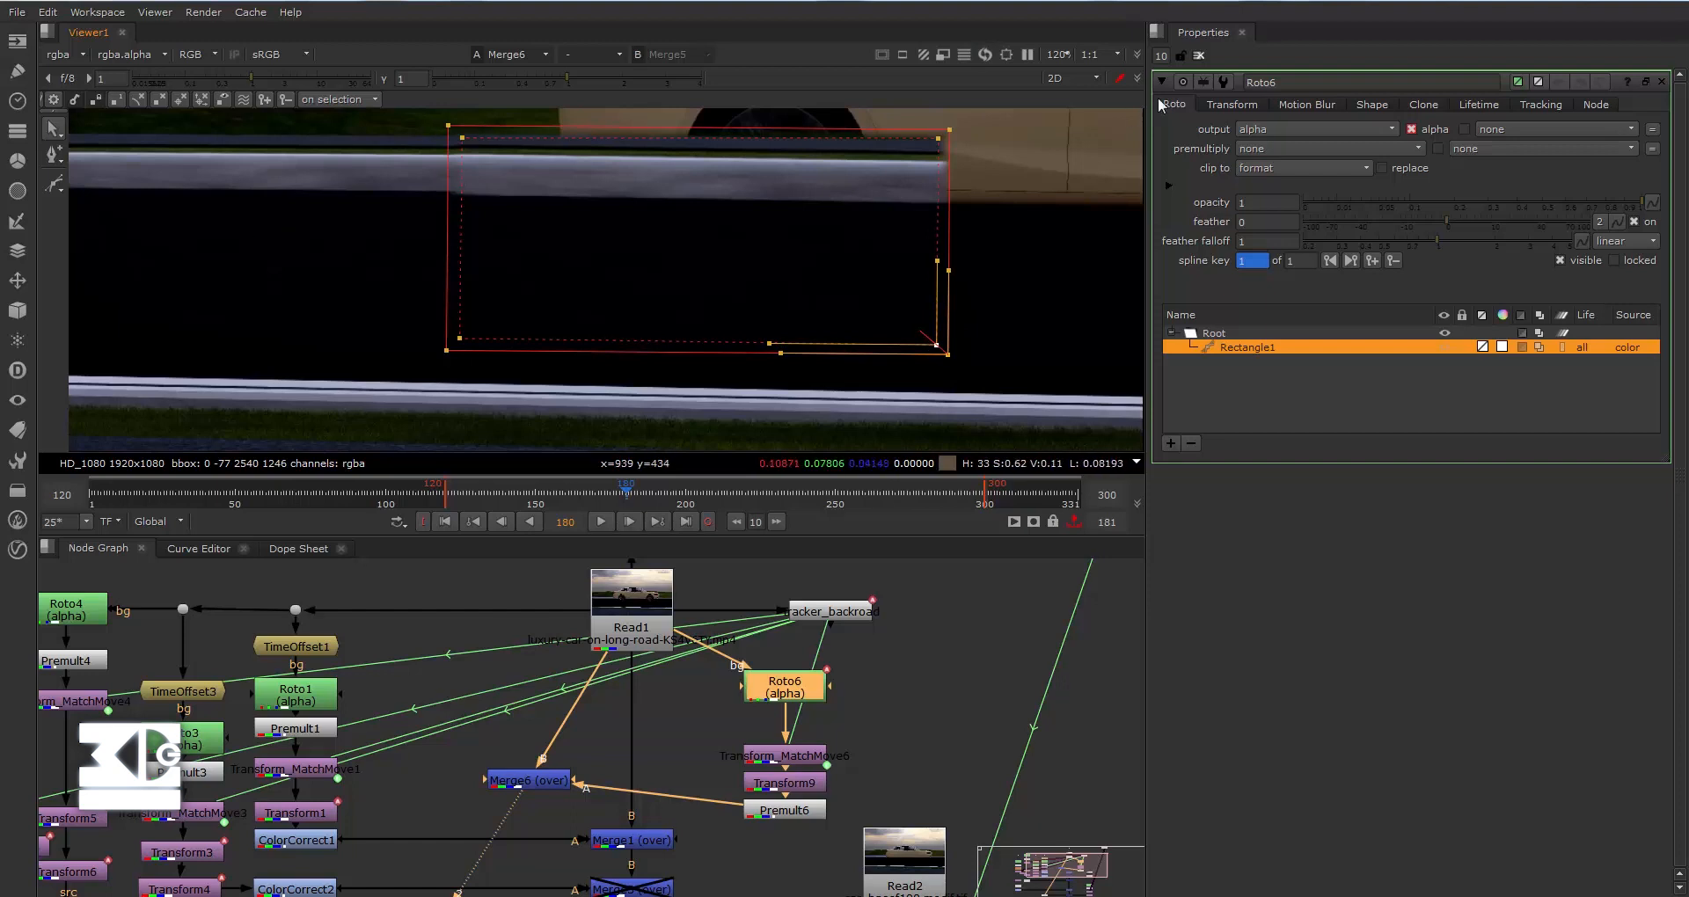
click(1198, 57)
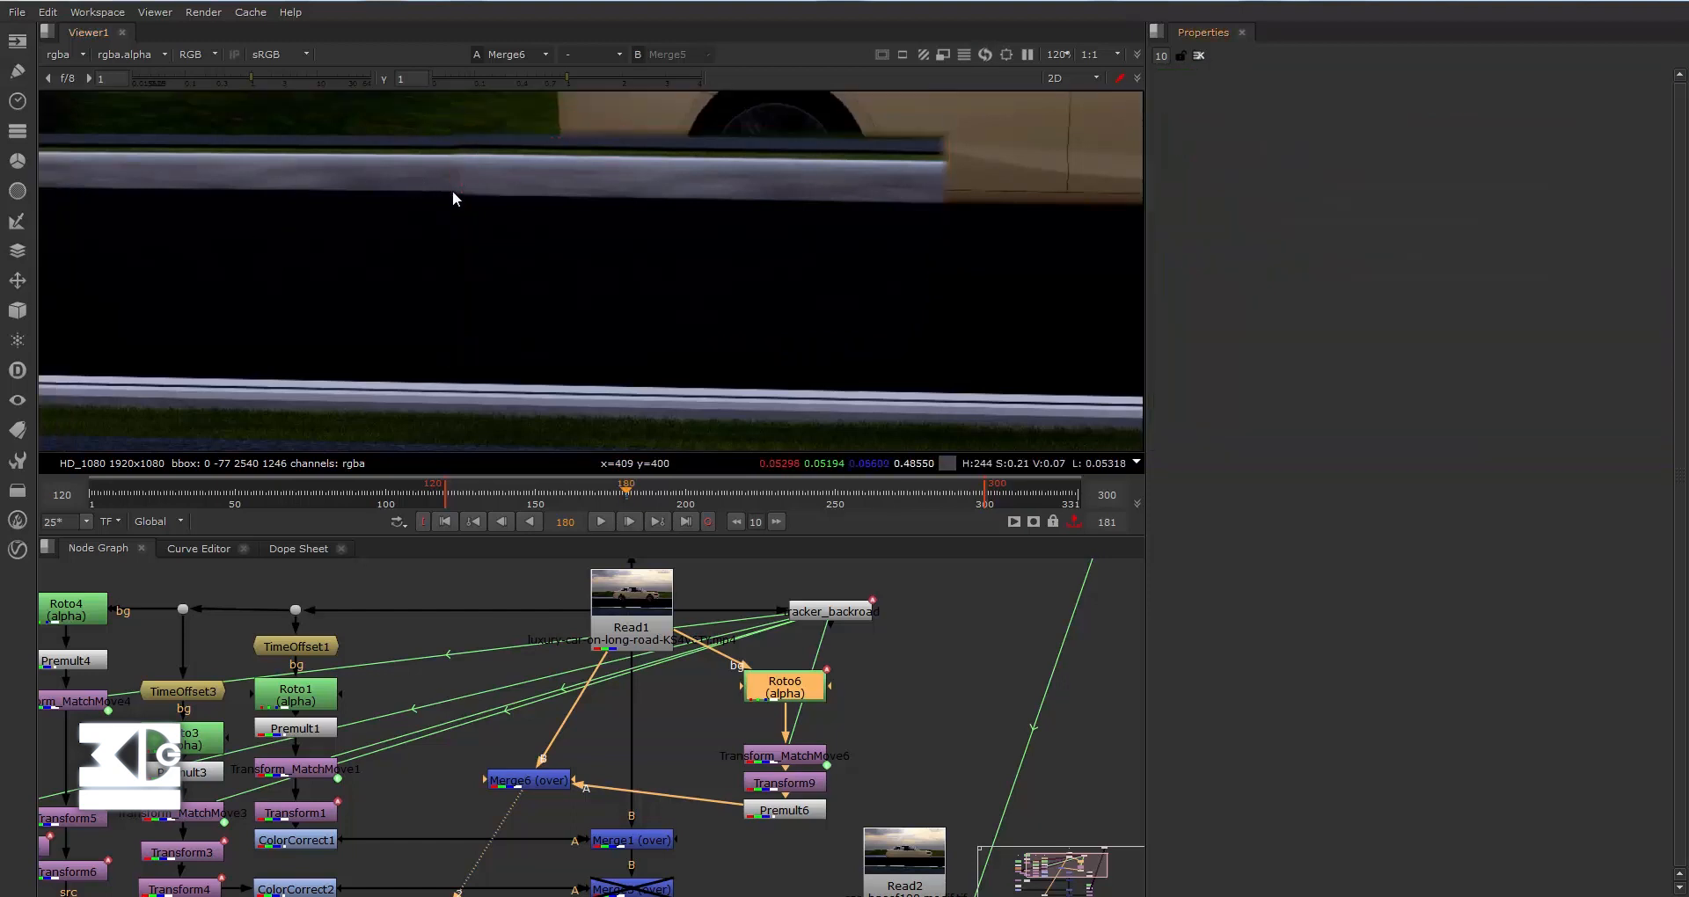
Set the feather of Rectangle1 in Roto6 to 3 and close the node's properties.
scroll(482, 201, down, 3)
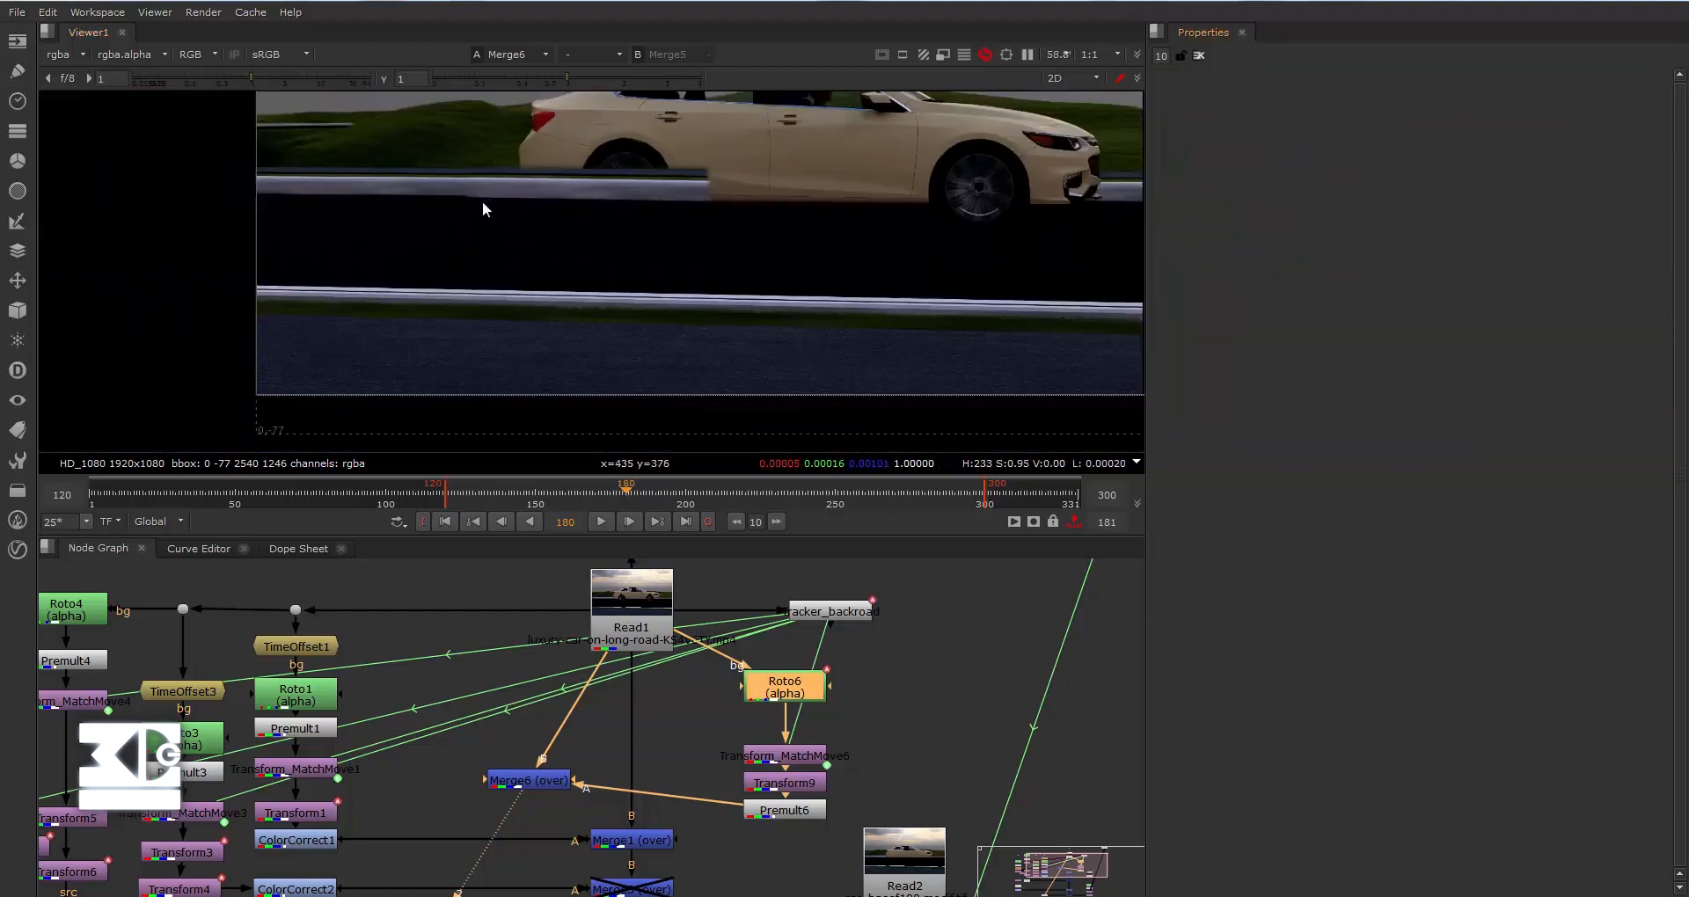
scroll(482, 202, up, 4)
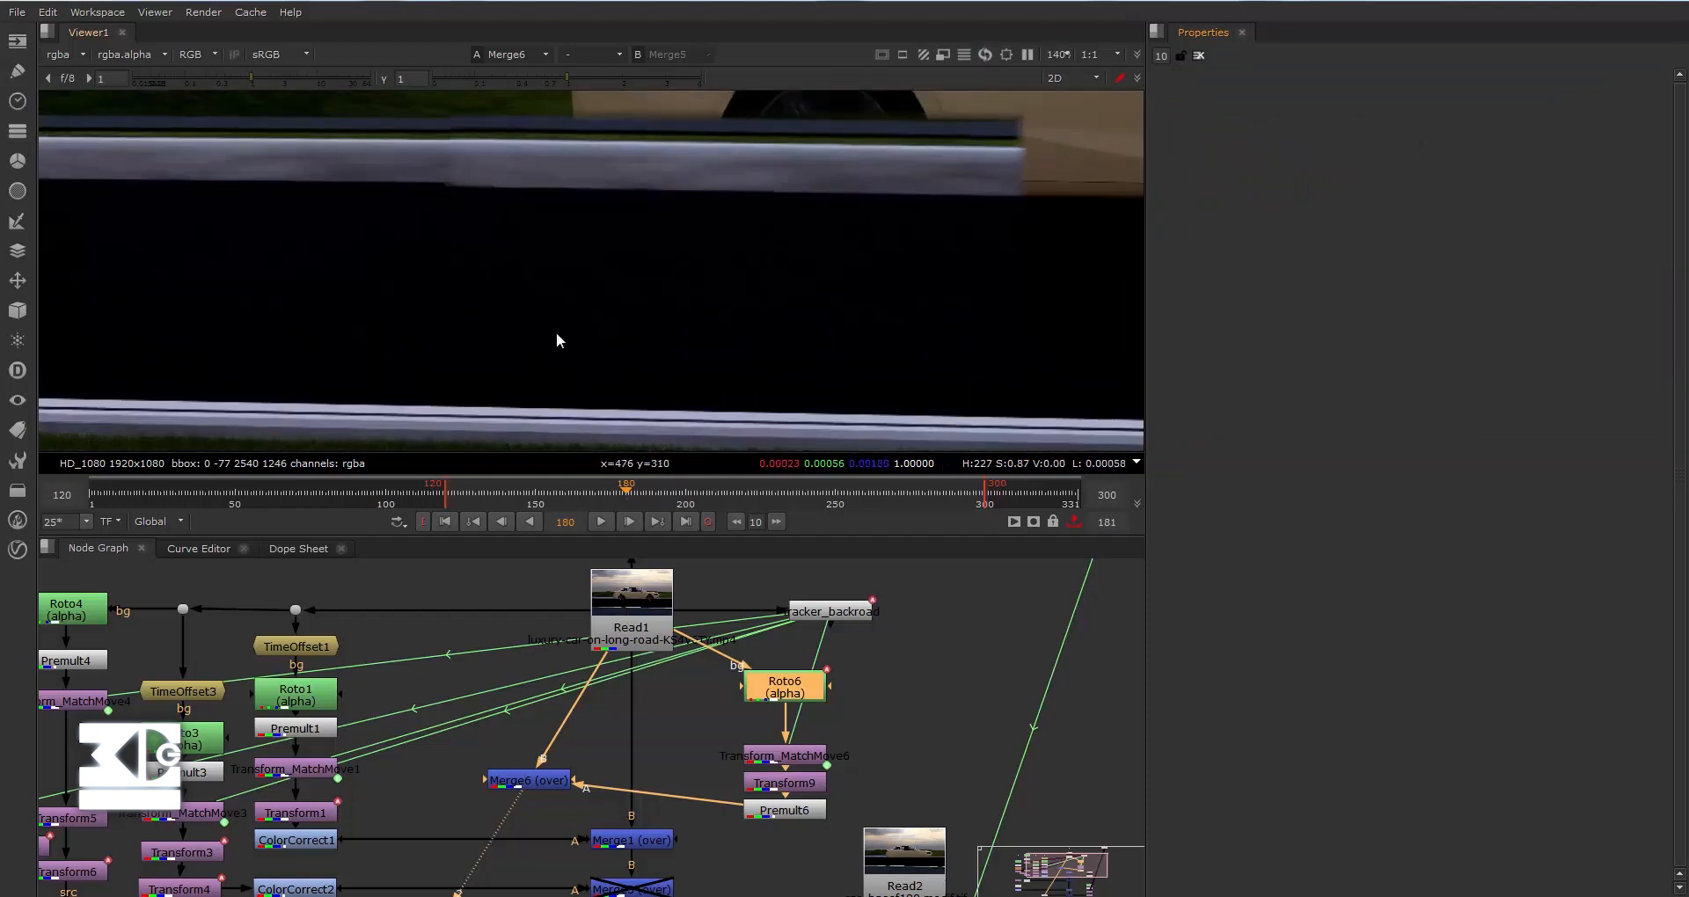
double_click(770, 695)
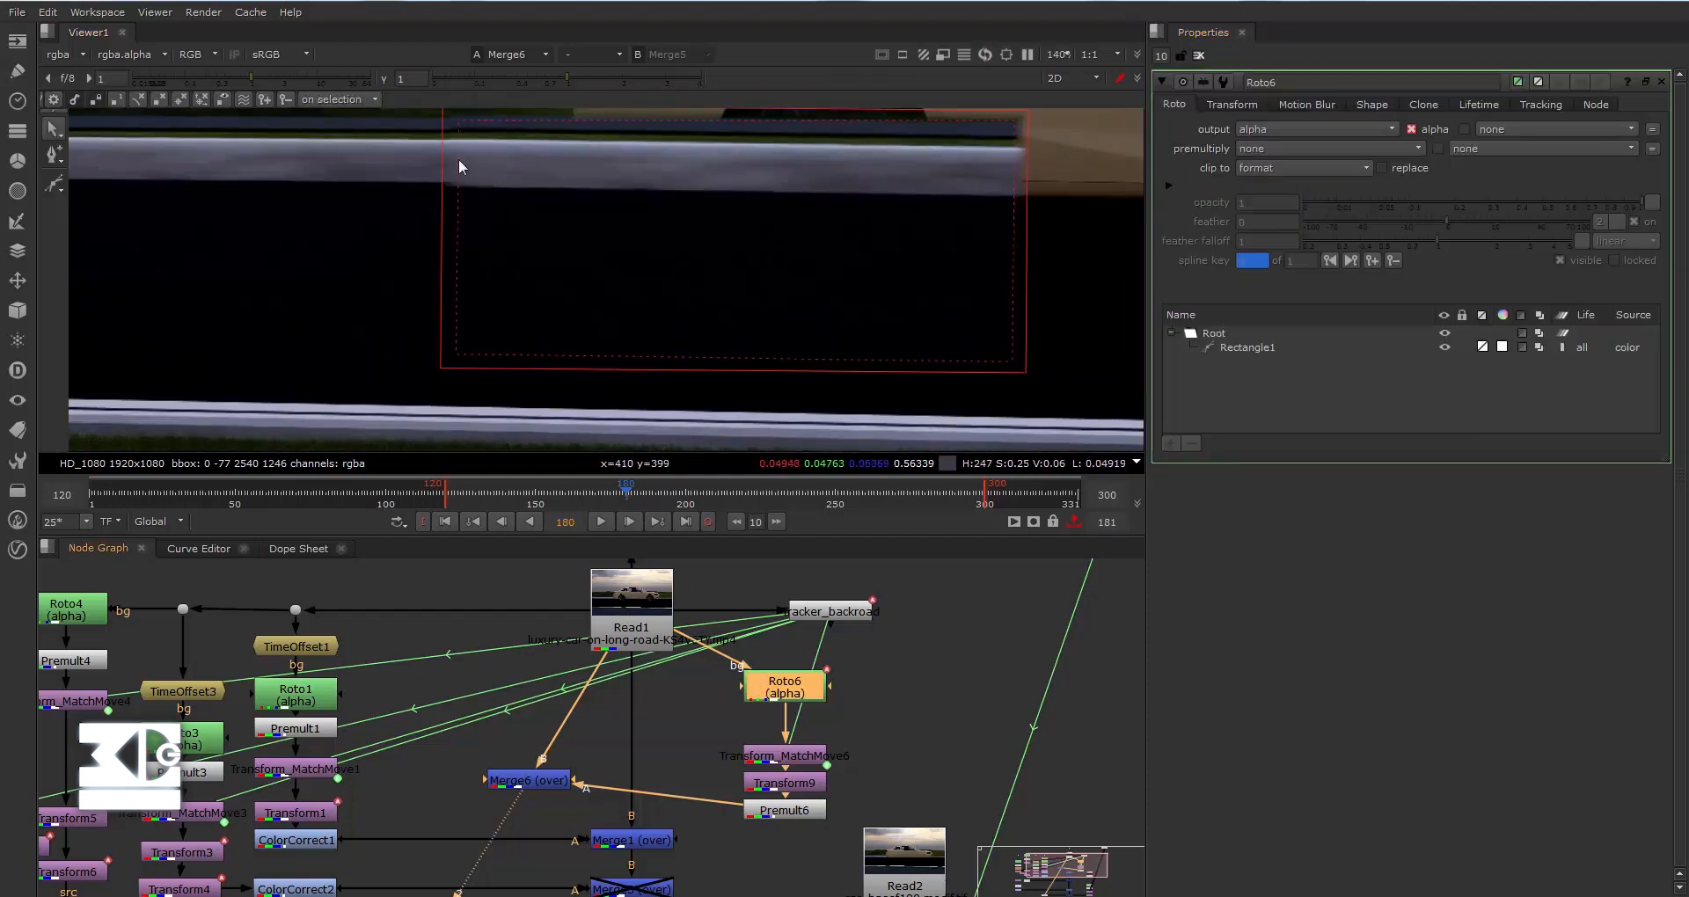
scroll(548, 239, down, 3)
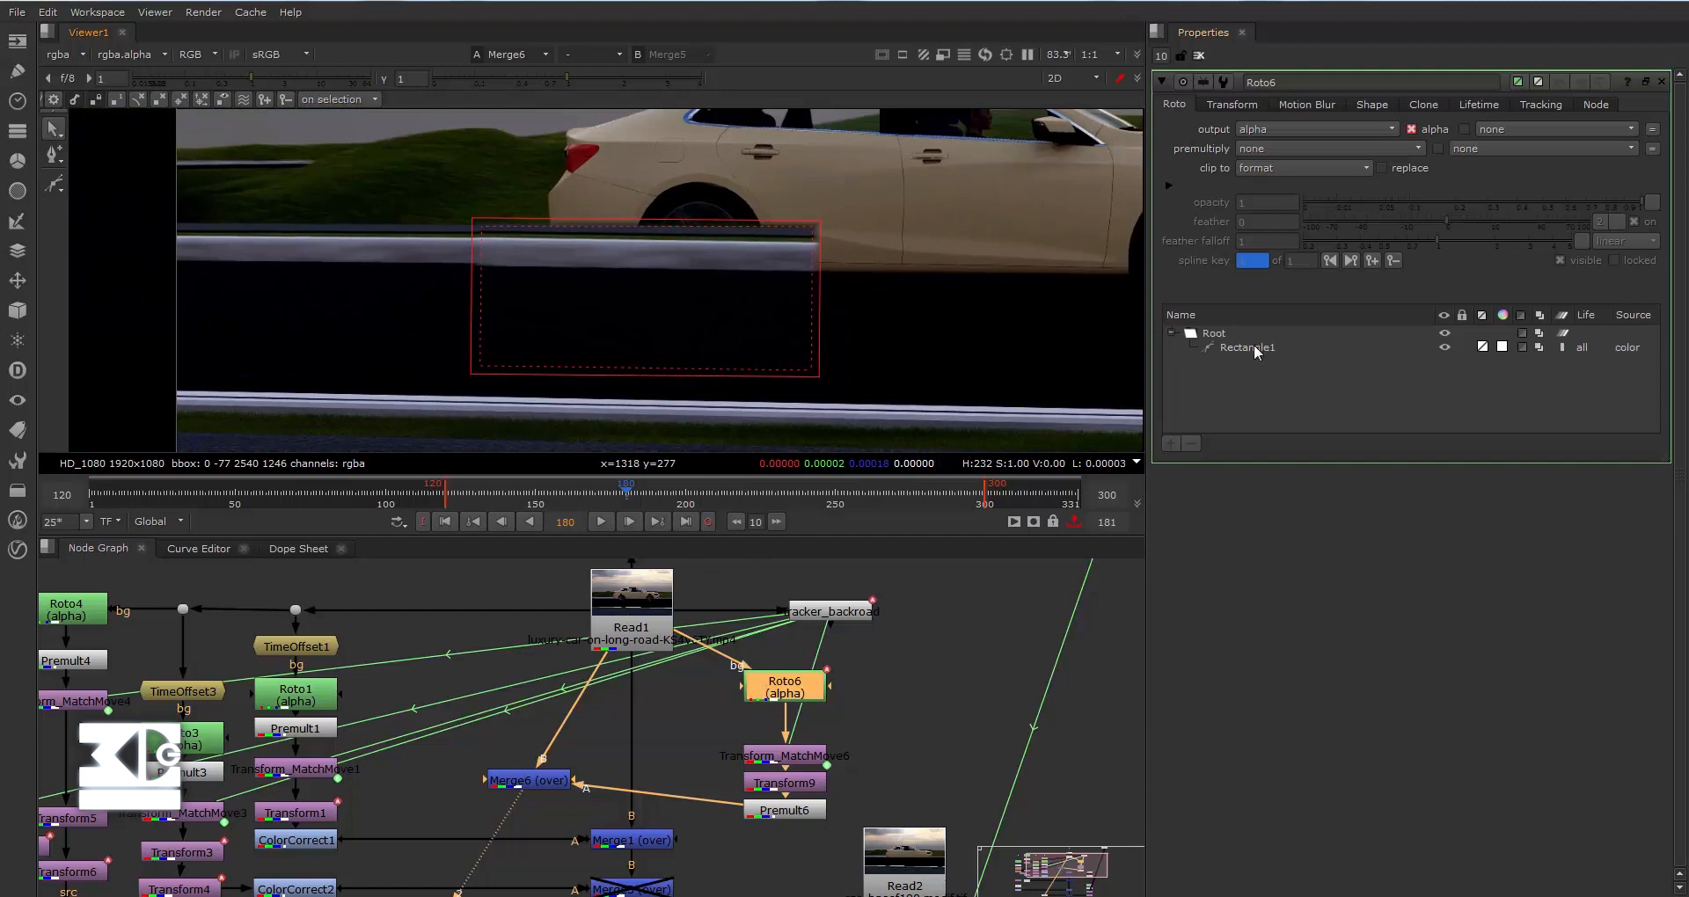
click(1253, 346)
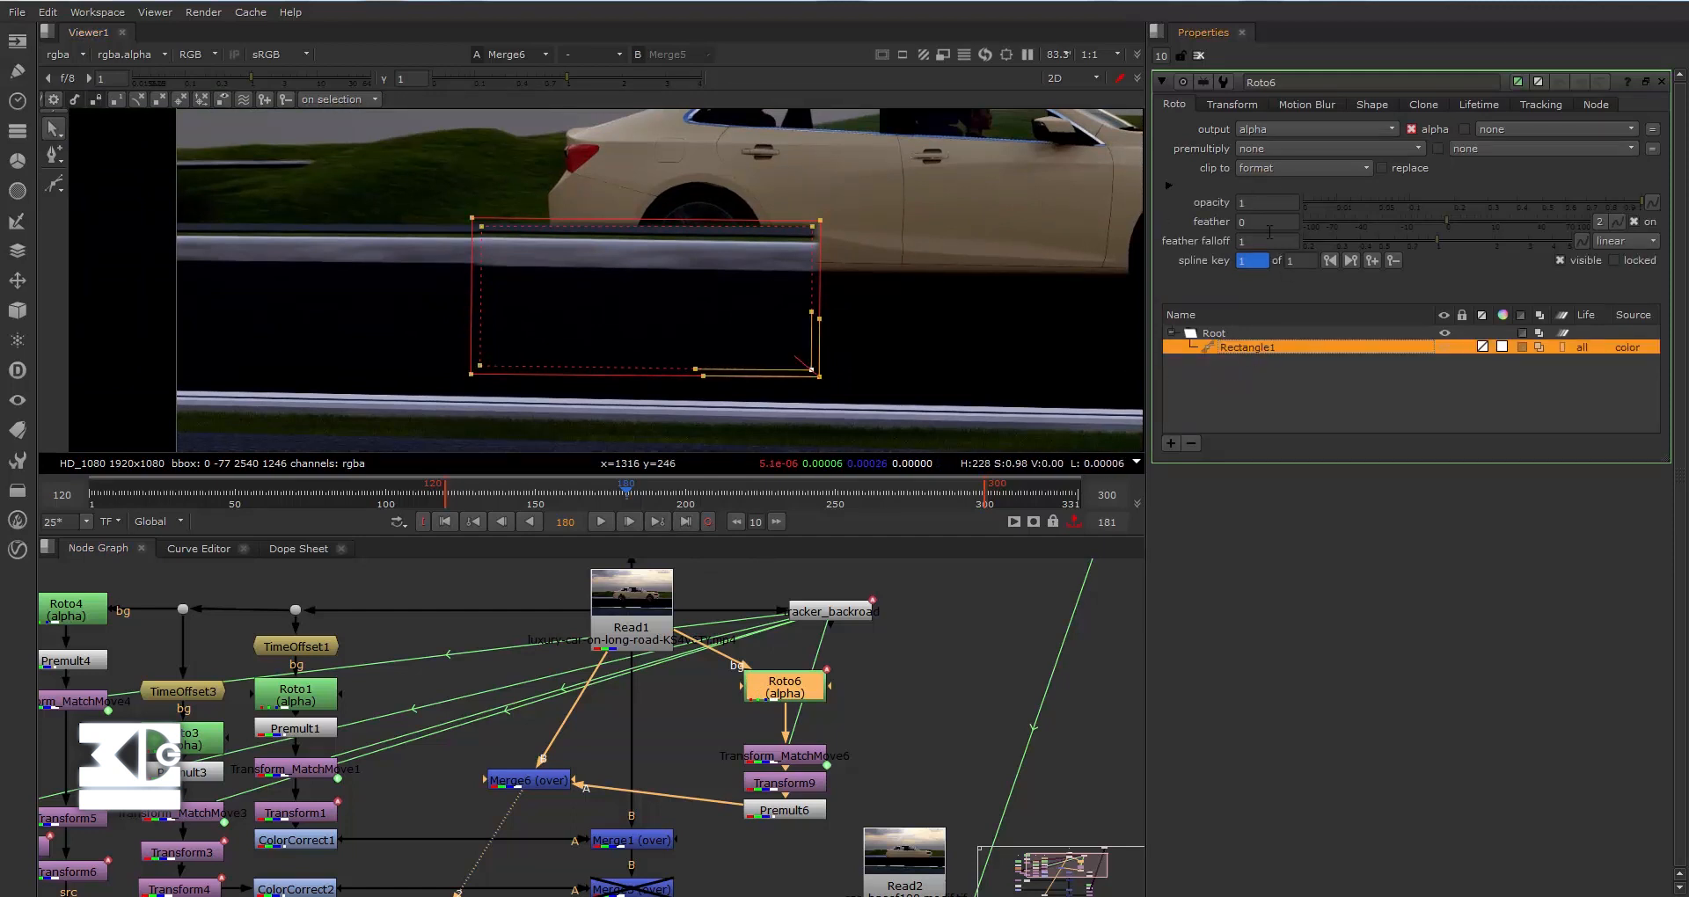
drag(1442, 220, 1471, 220)
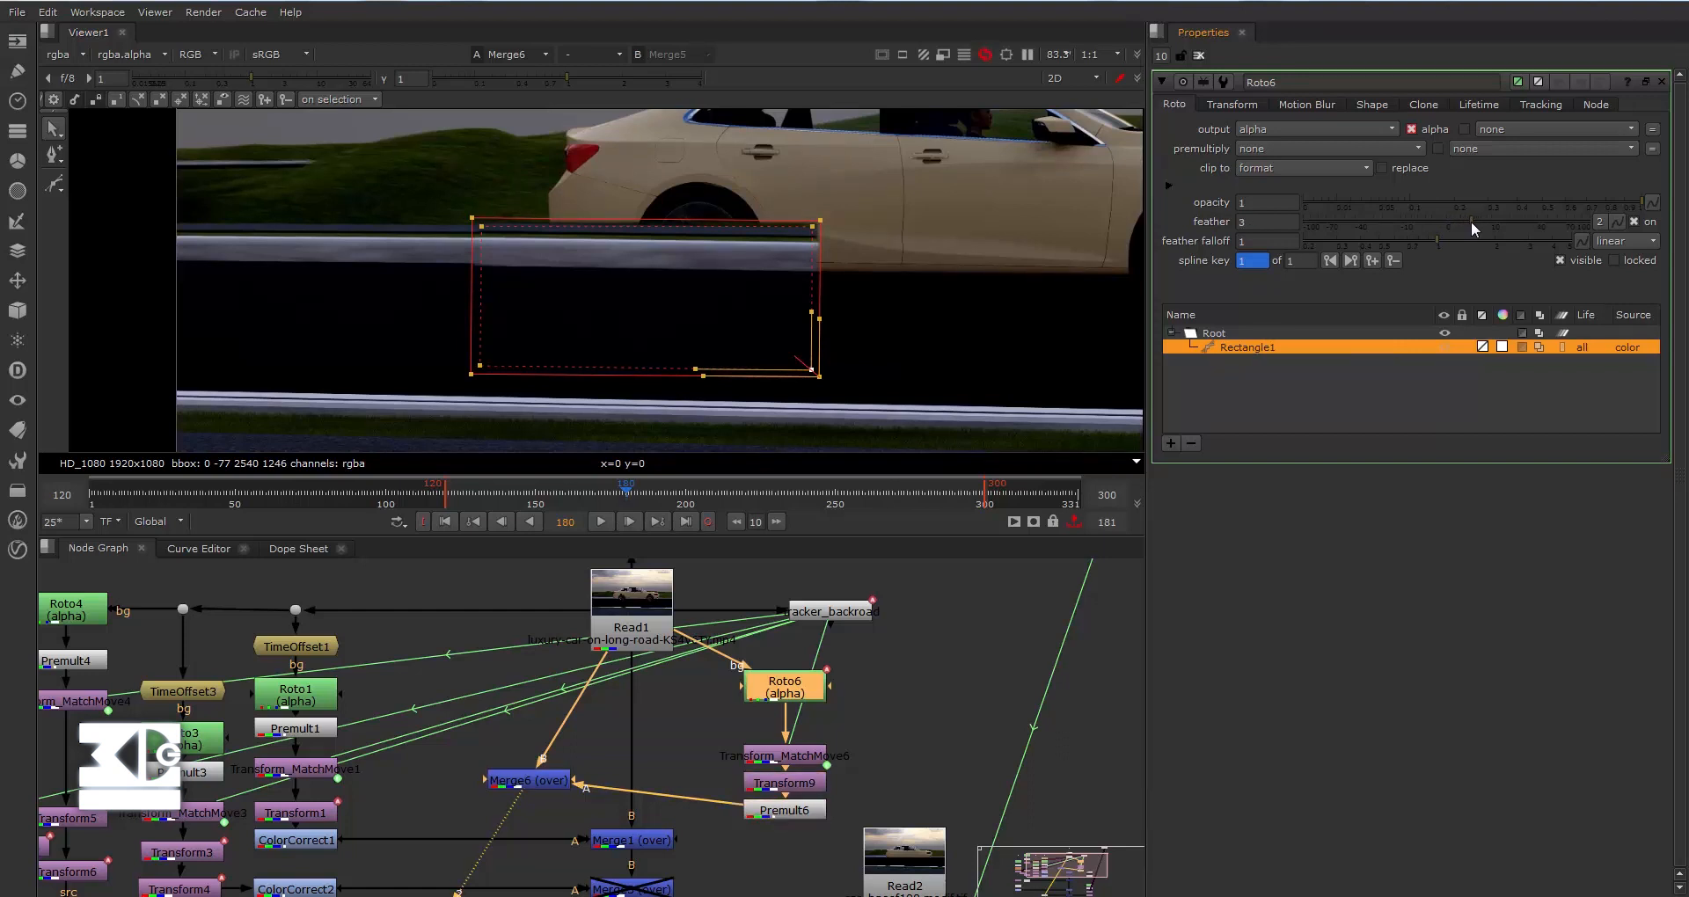
click(1199, 55)
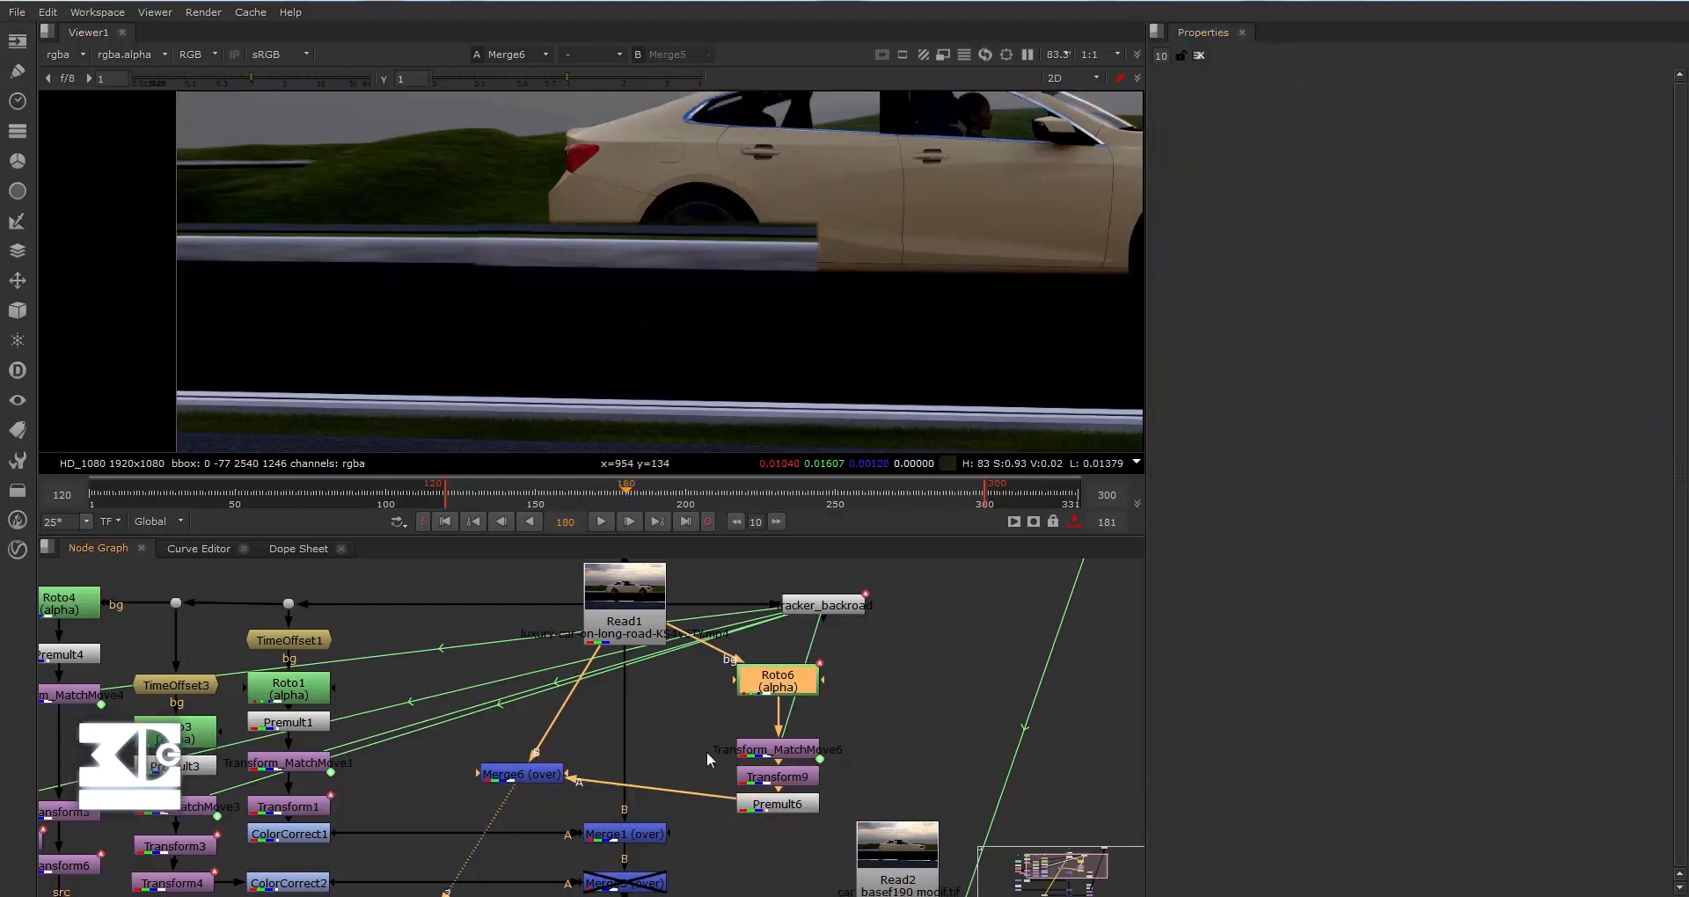
Insert a ColorCorrect node between Premult6 and Merge6's A input, and shift Merge6 aside to tidy the graph.
drag(521, 718, 521, 748)
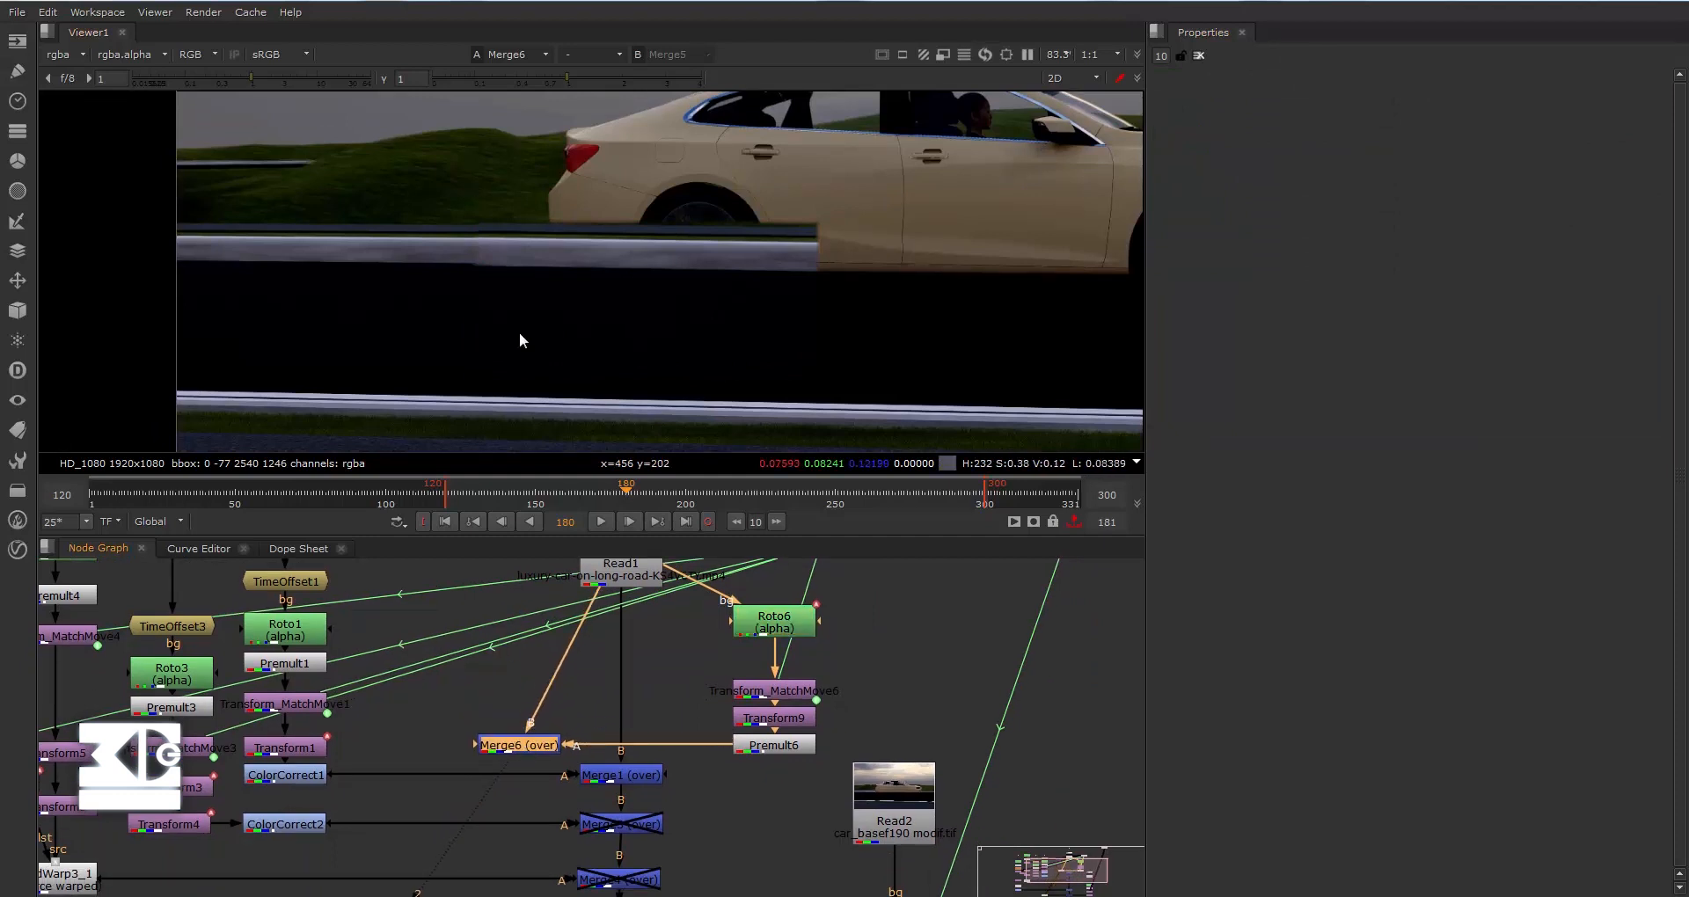
scroll(421, 259, up, 3)
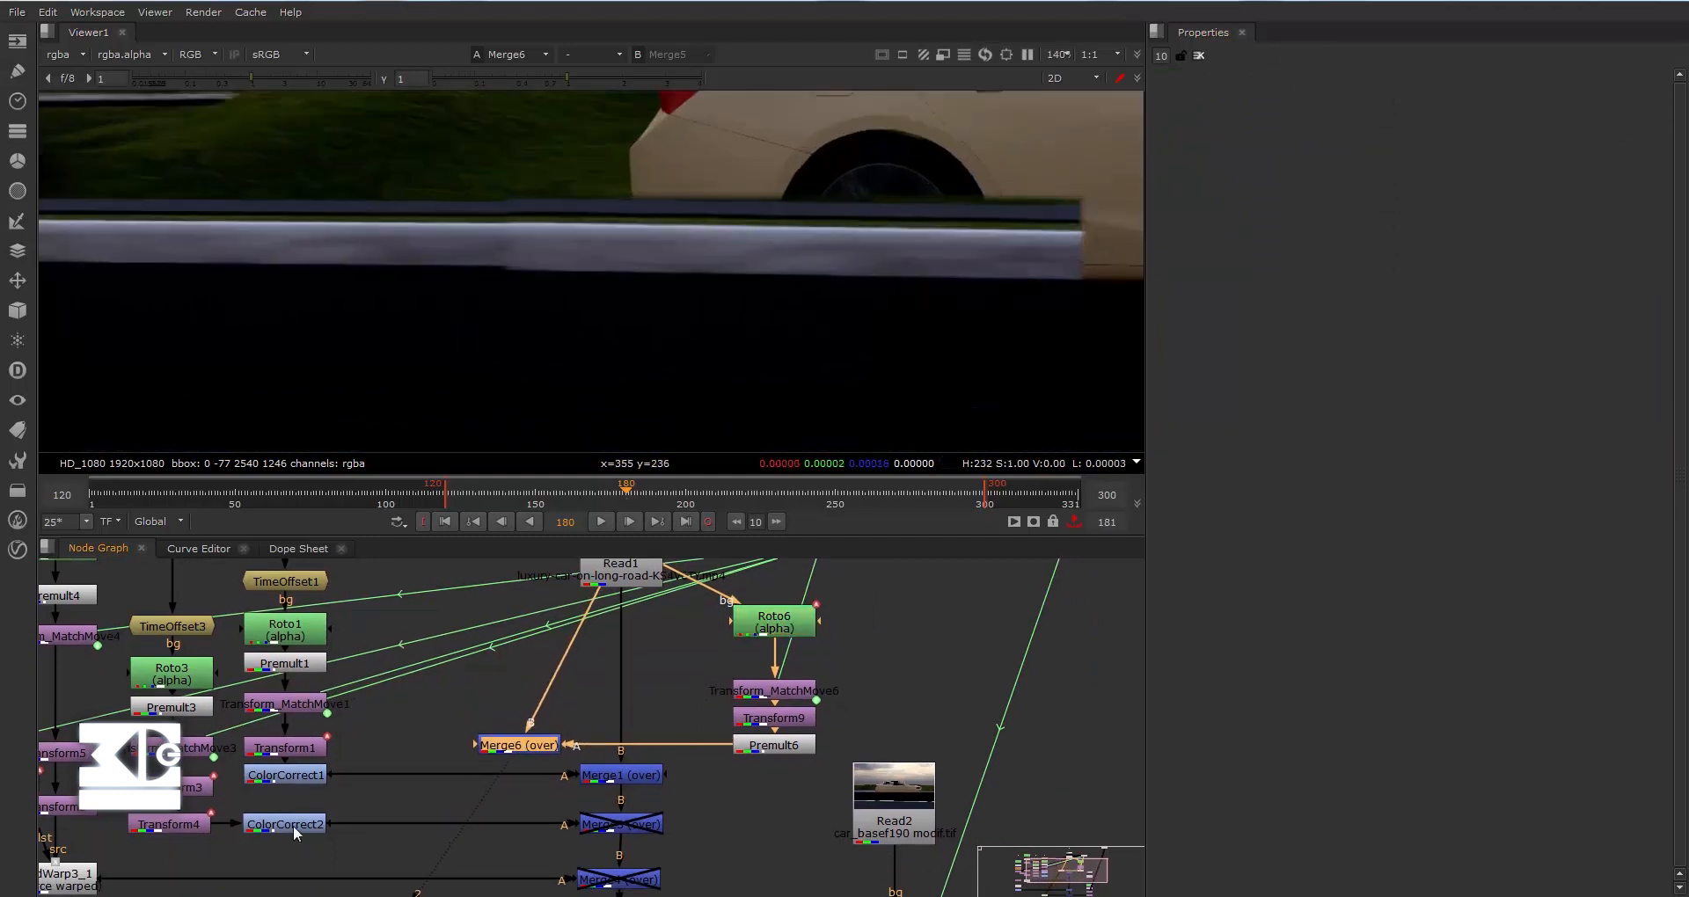
click(299, 774)
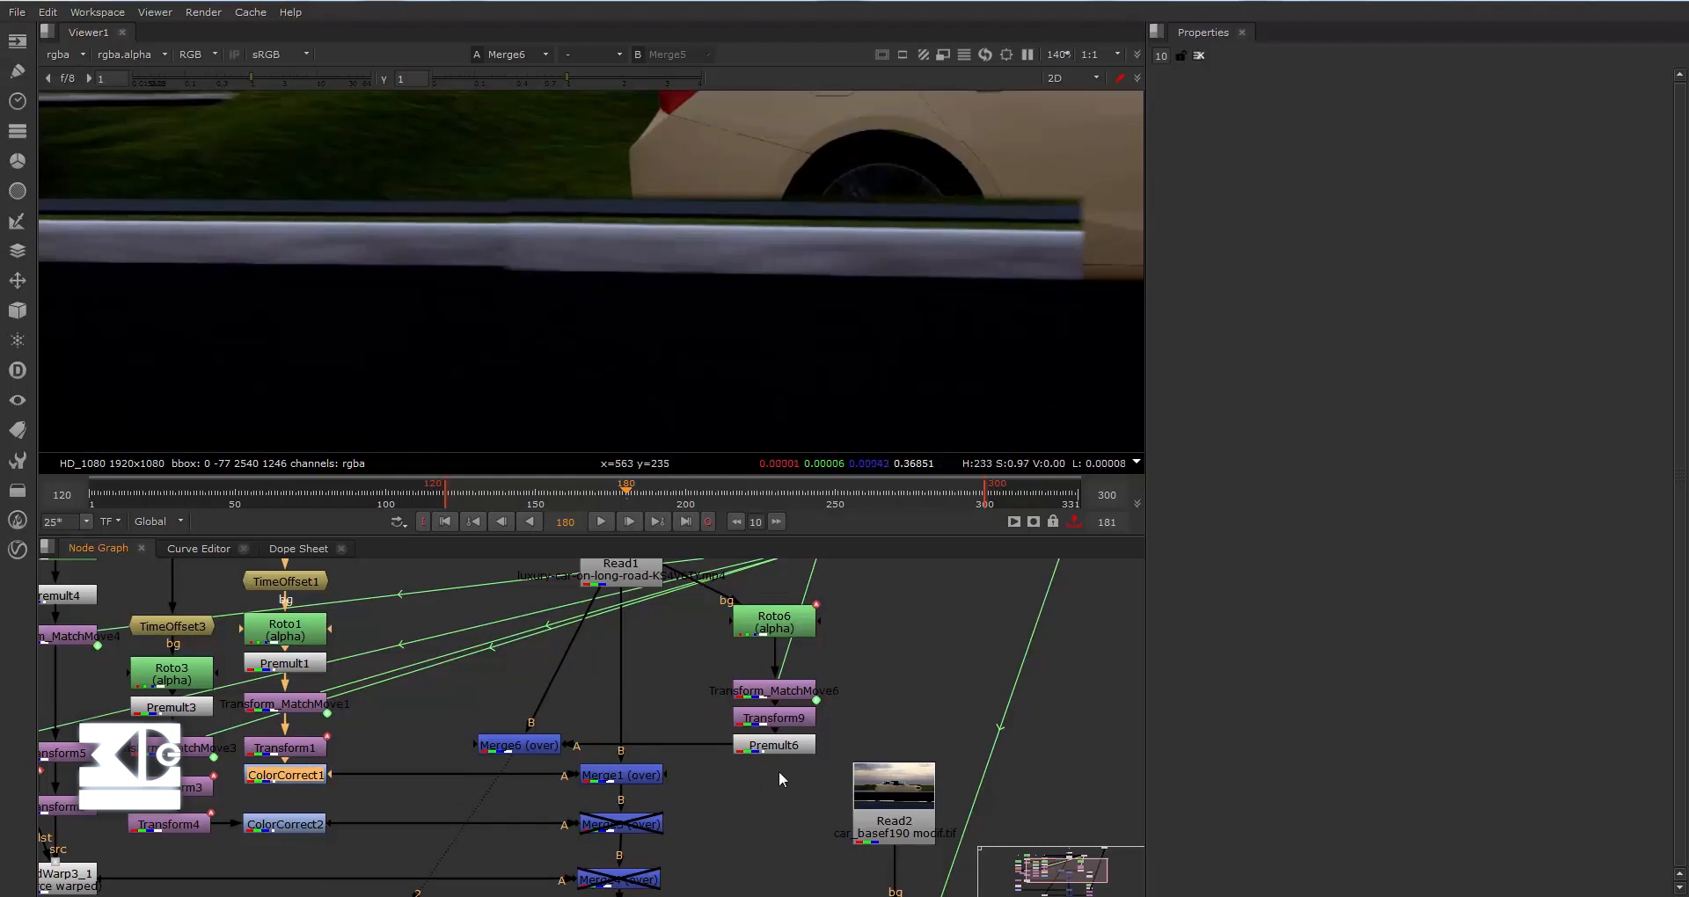
key(c)
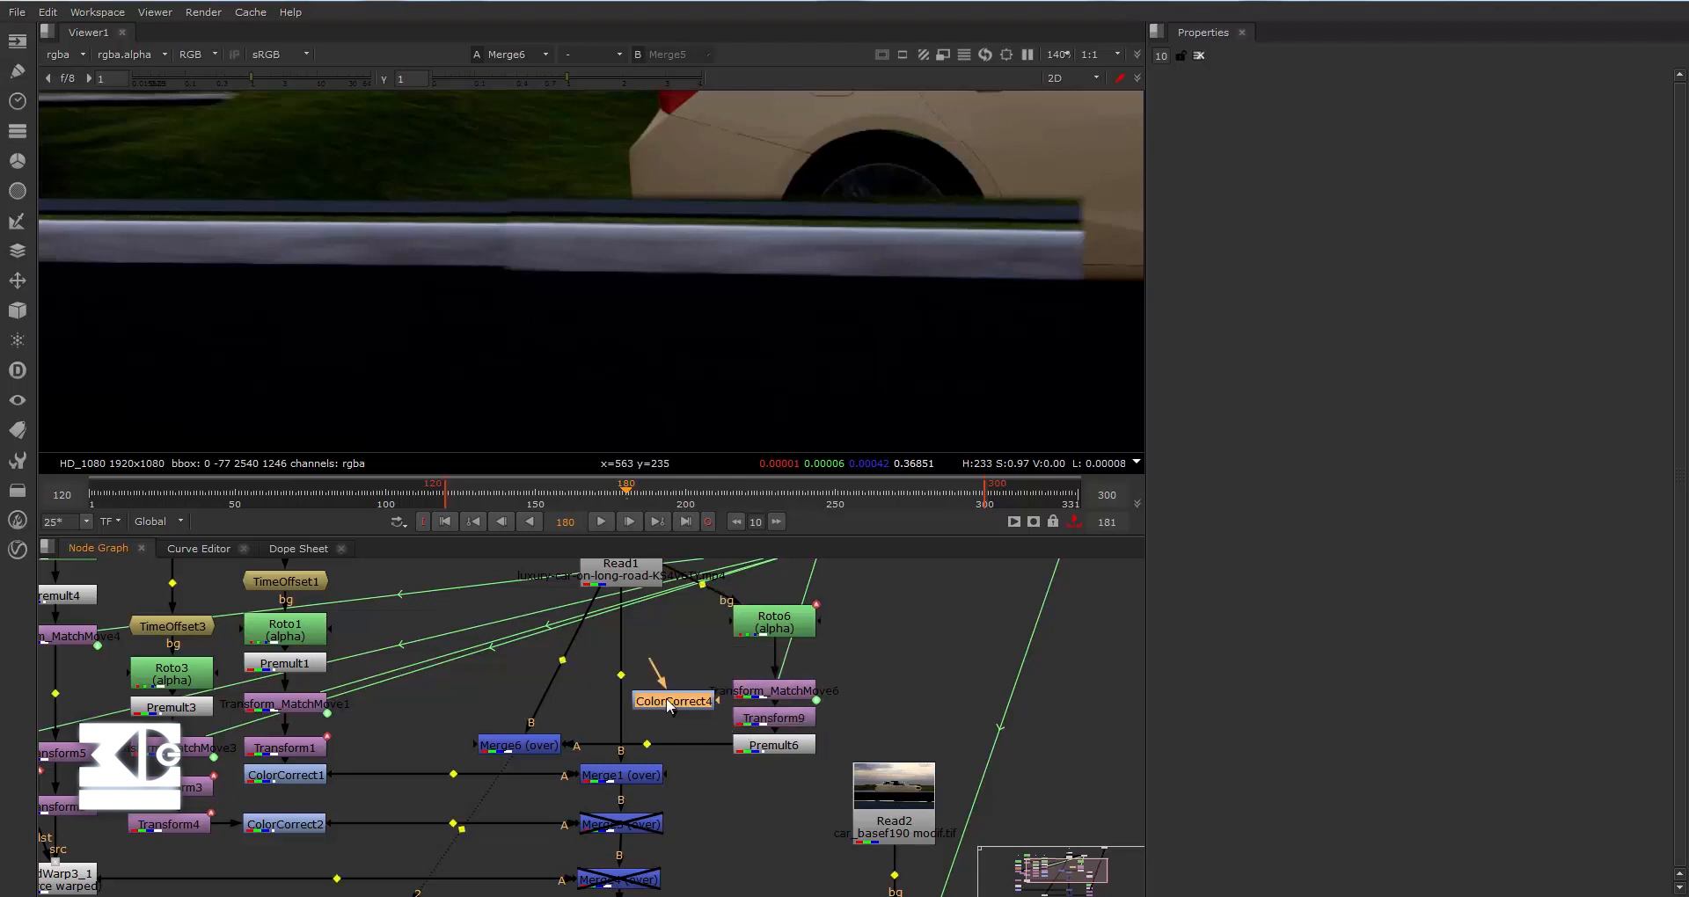
drag(670, 704, 784, 779)
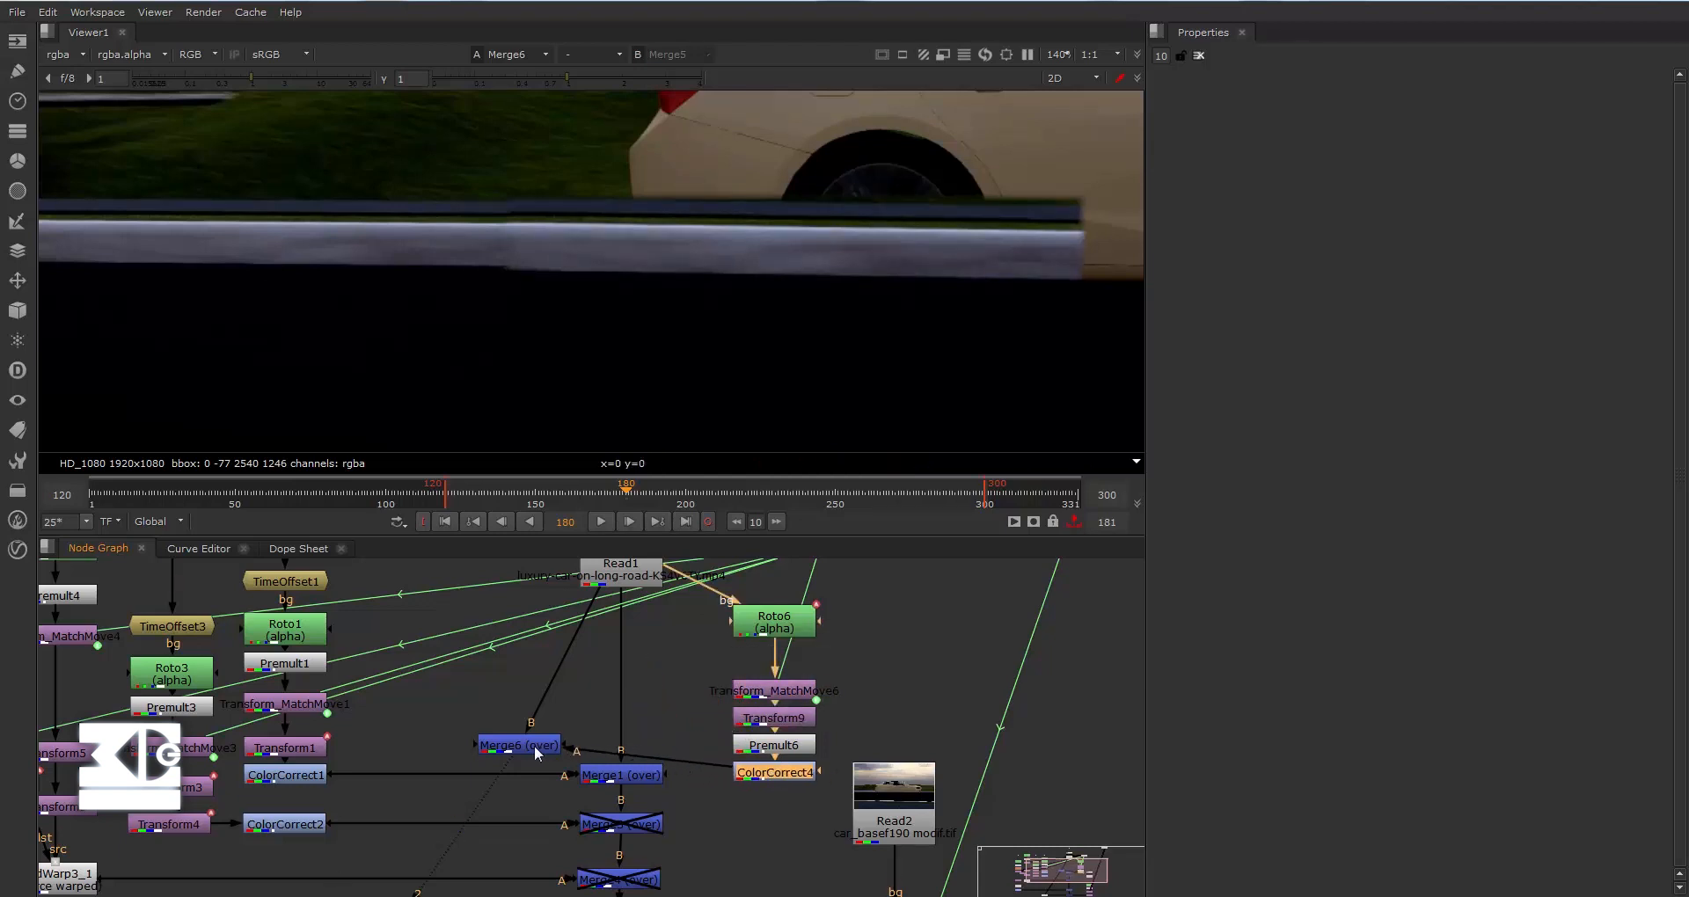
drag(537, 752, 495, 746)
click(780, 772)
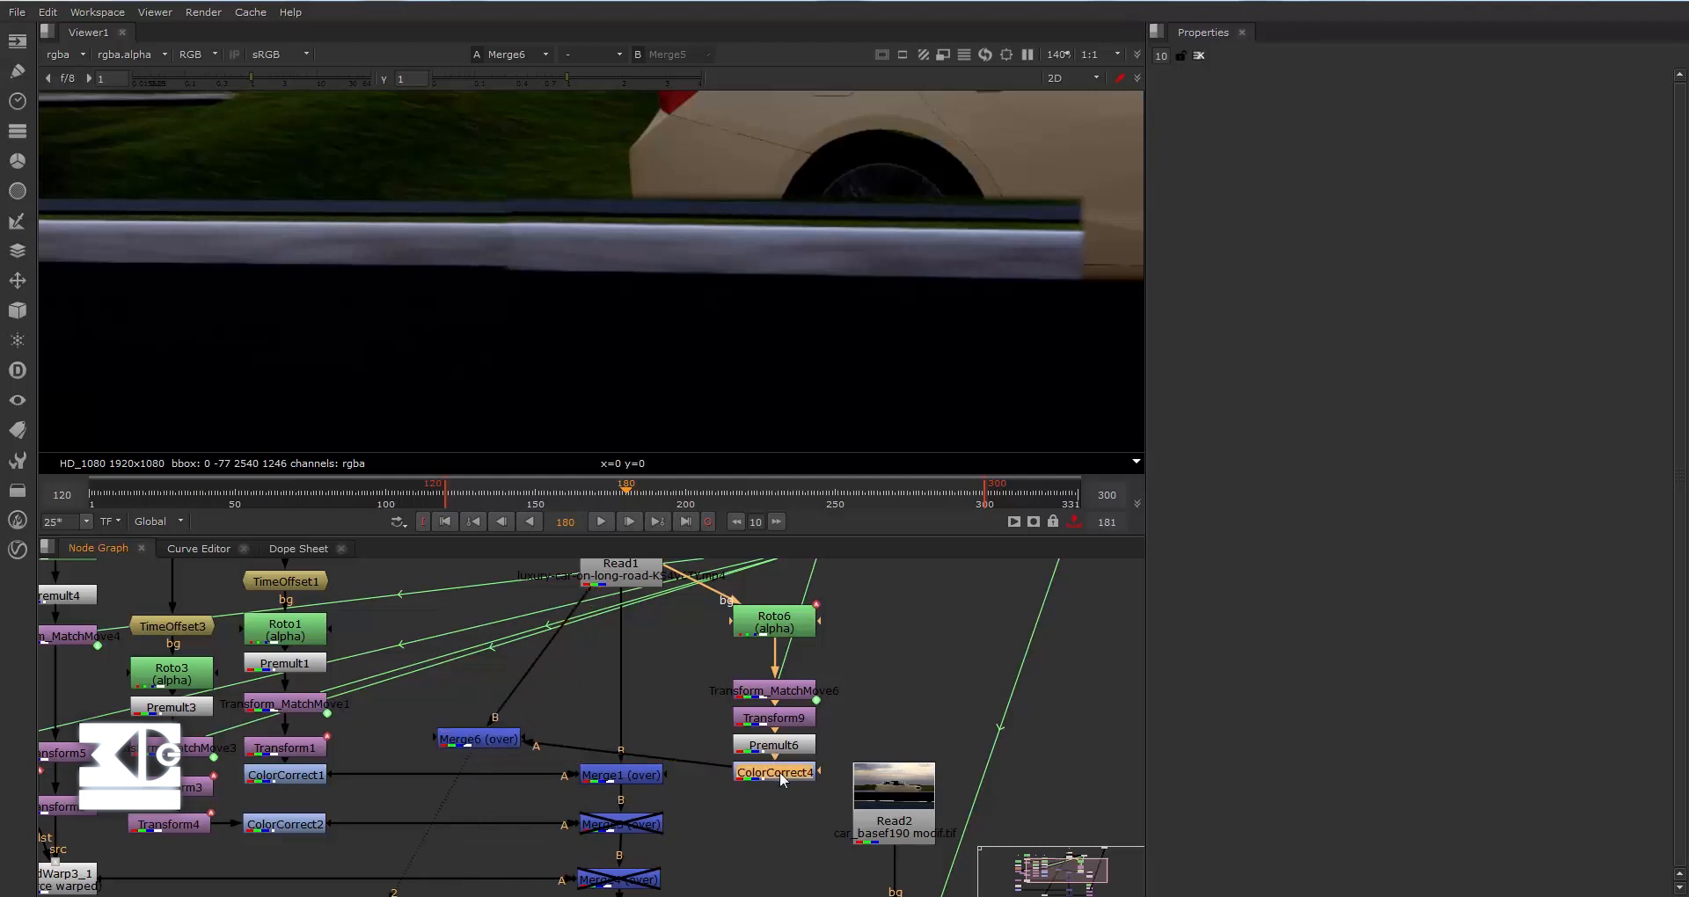
Set the master contrast to 1.1 and saturation to 1.05 in ColorCorrect4 to match the patch to the road.
double_click(780, 772)
drag(1279, 185, 1250, 185)
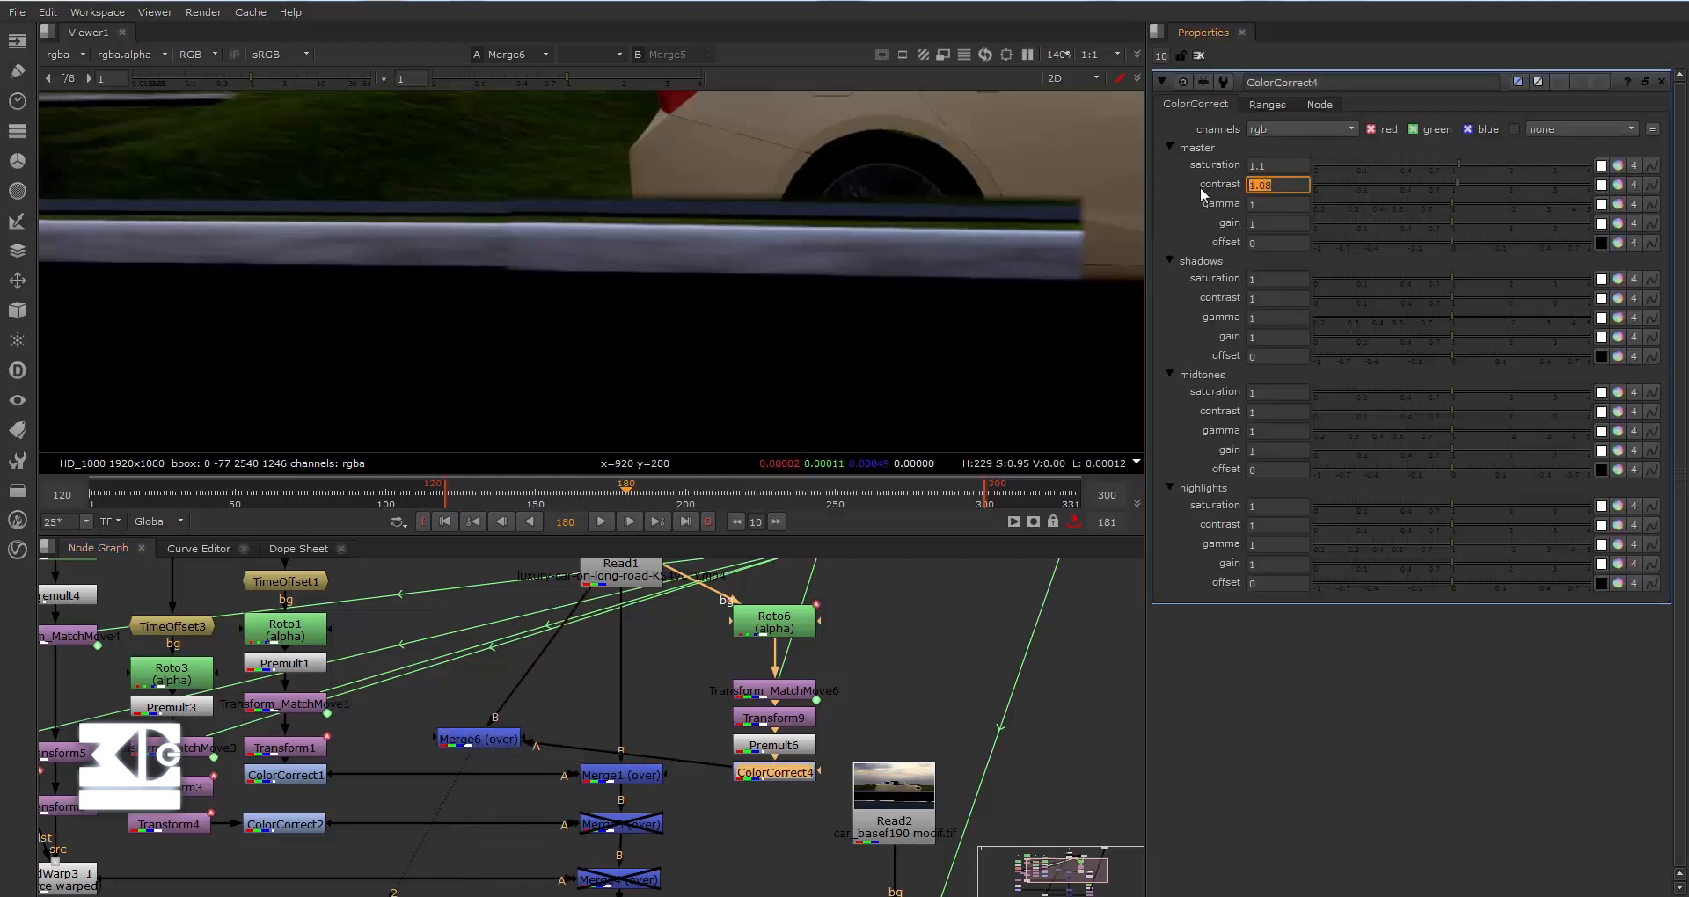
text(1.1)
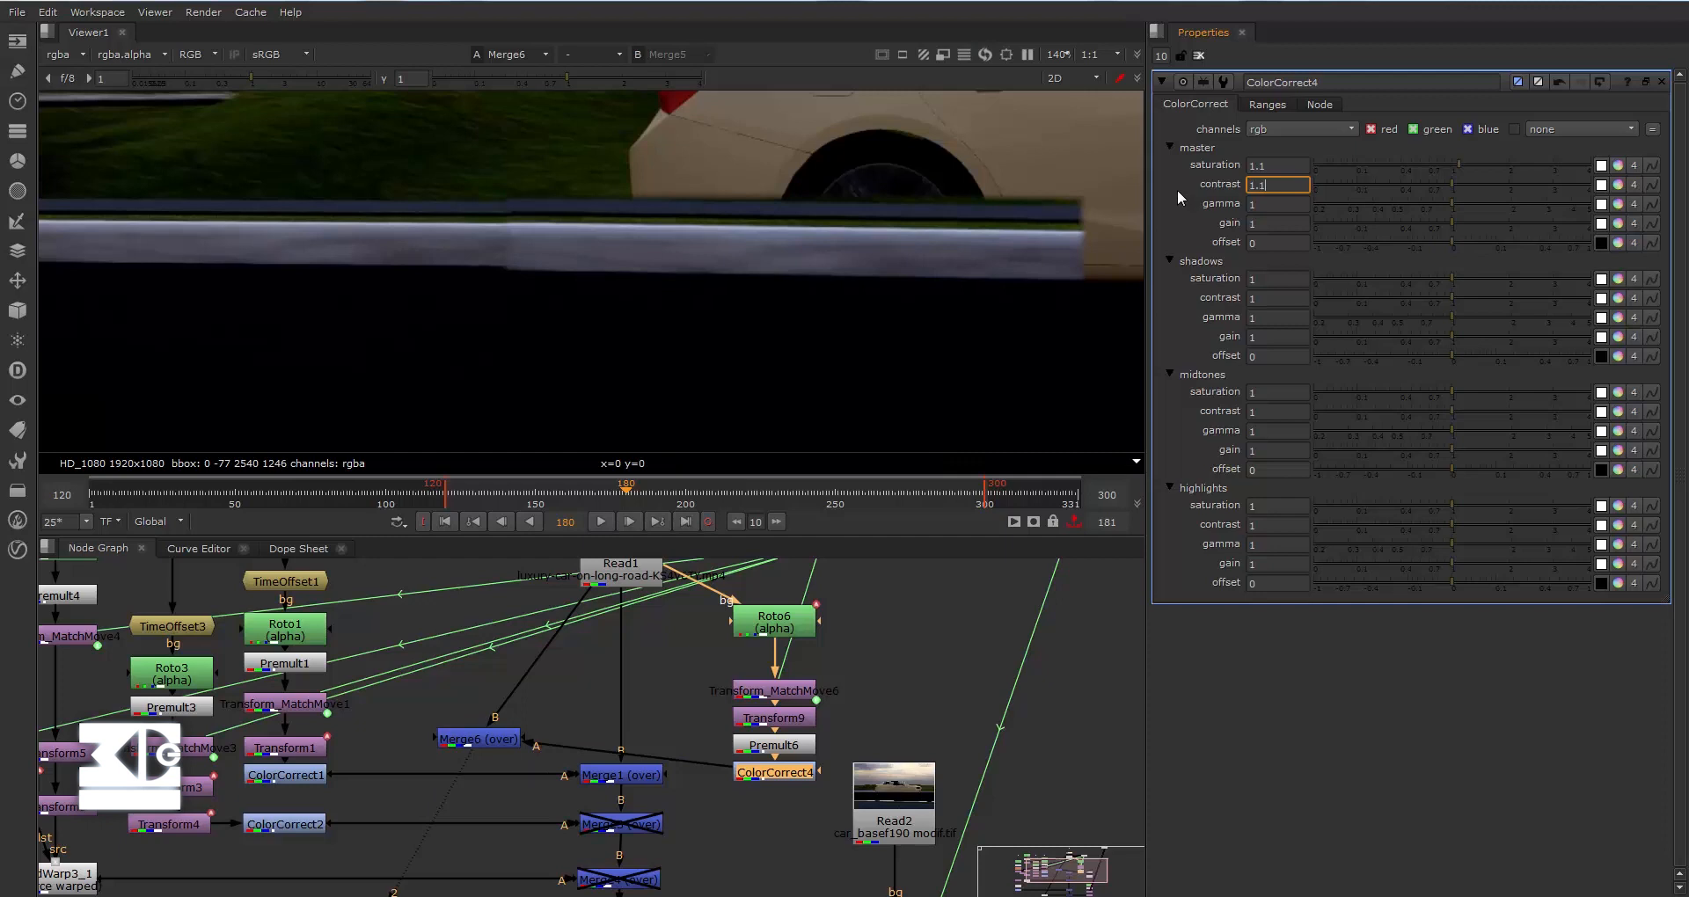
key(Return)
drag(1290, 166, 1228, 172)
text(1)
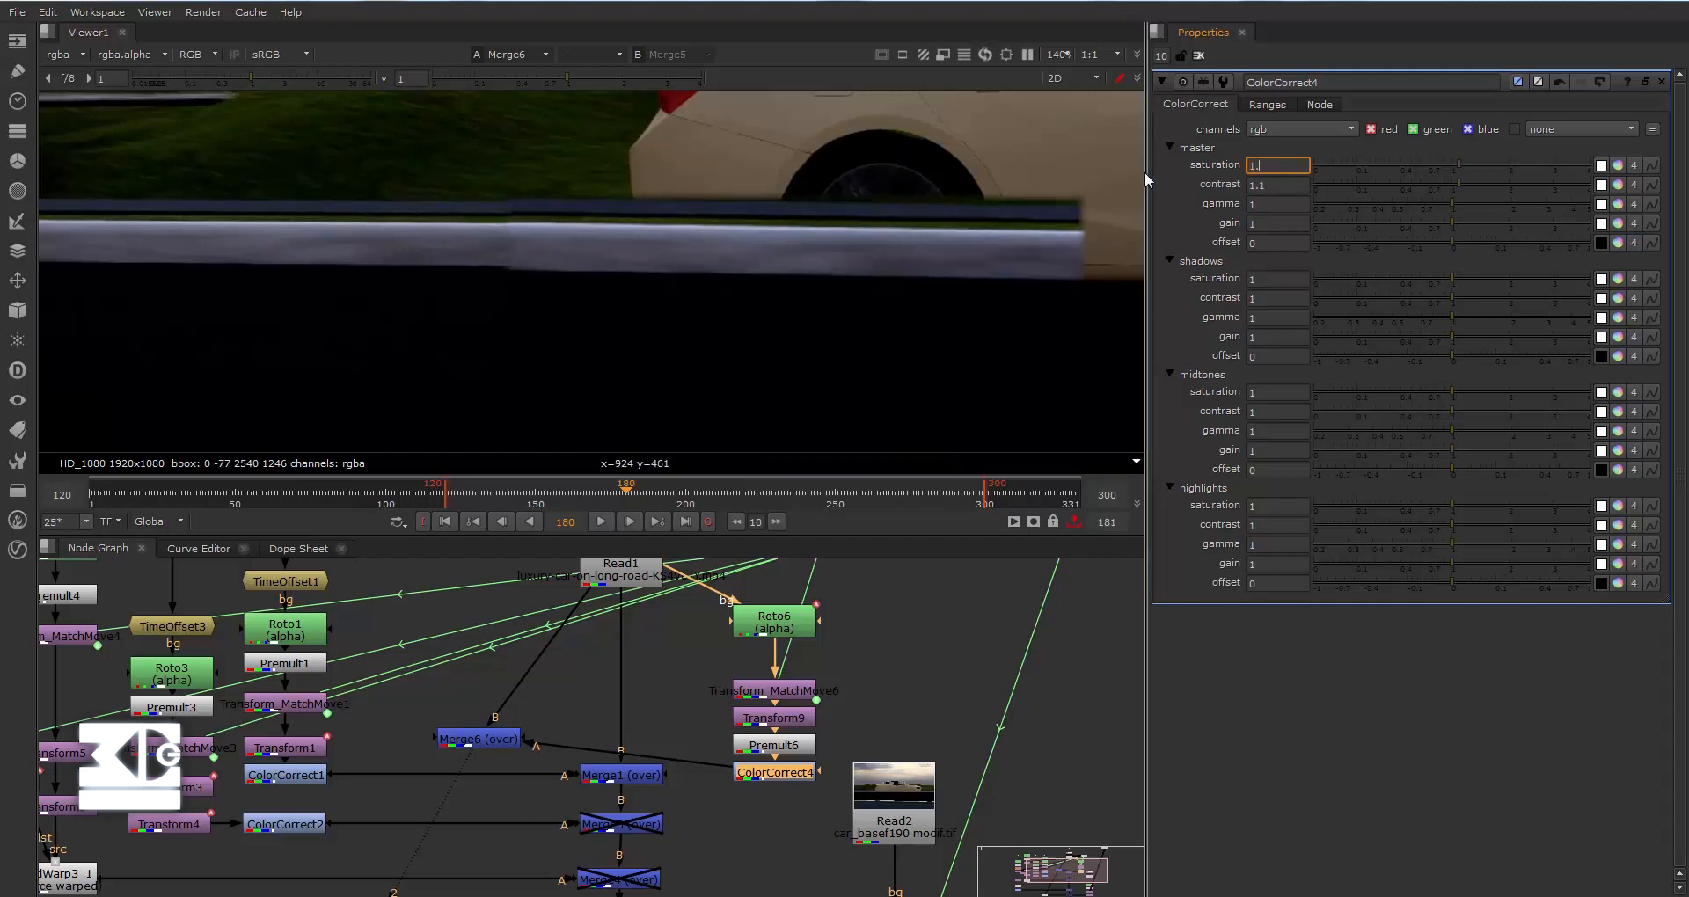
key(Return)
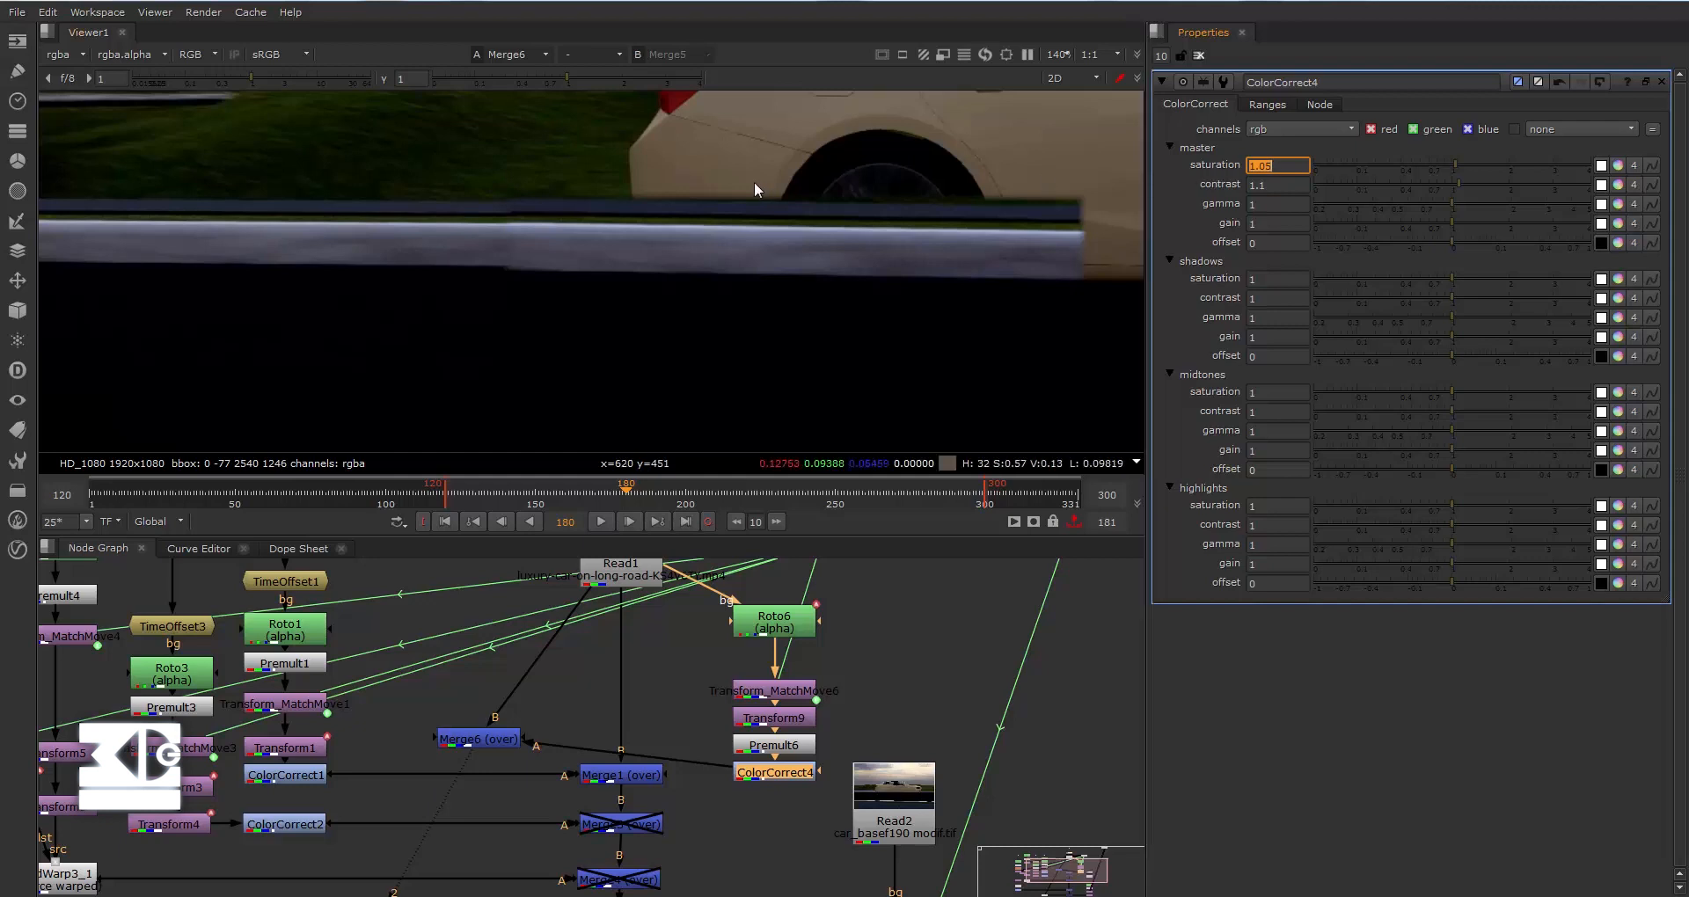
Play the Merge6 result forward from frame 180 to check how the rear wheel patch follows the road.
scroll(552, 214, down, 3)
scroll(551, 214, up, 2)
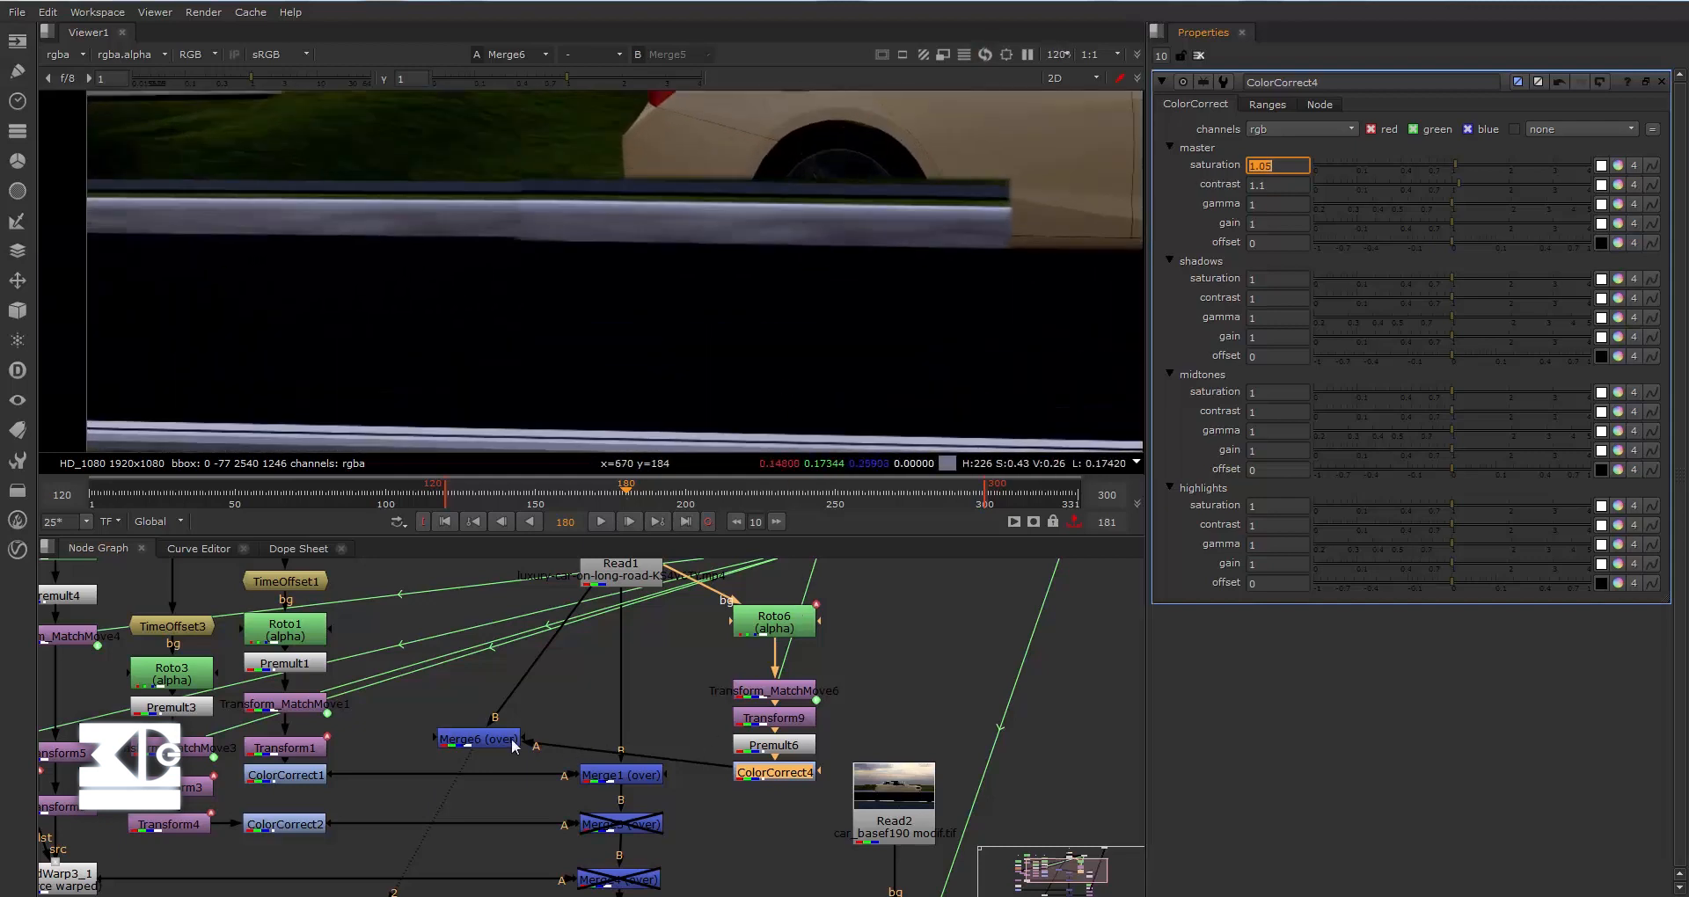
click(484, 746)
scroll(866, 611, down, 3)
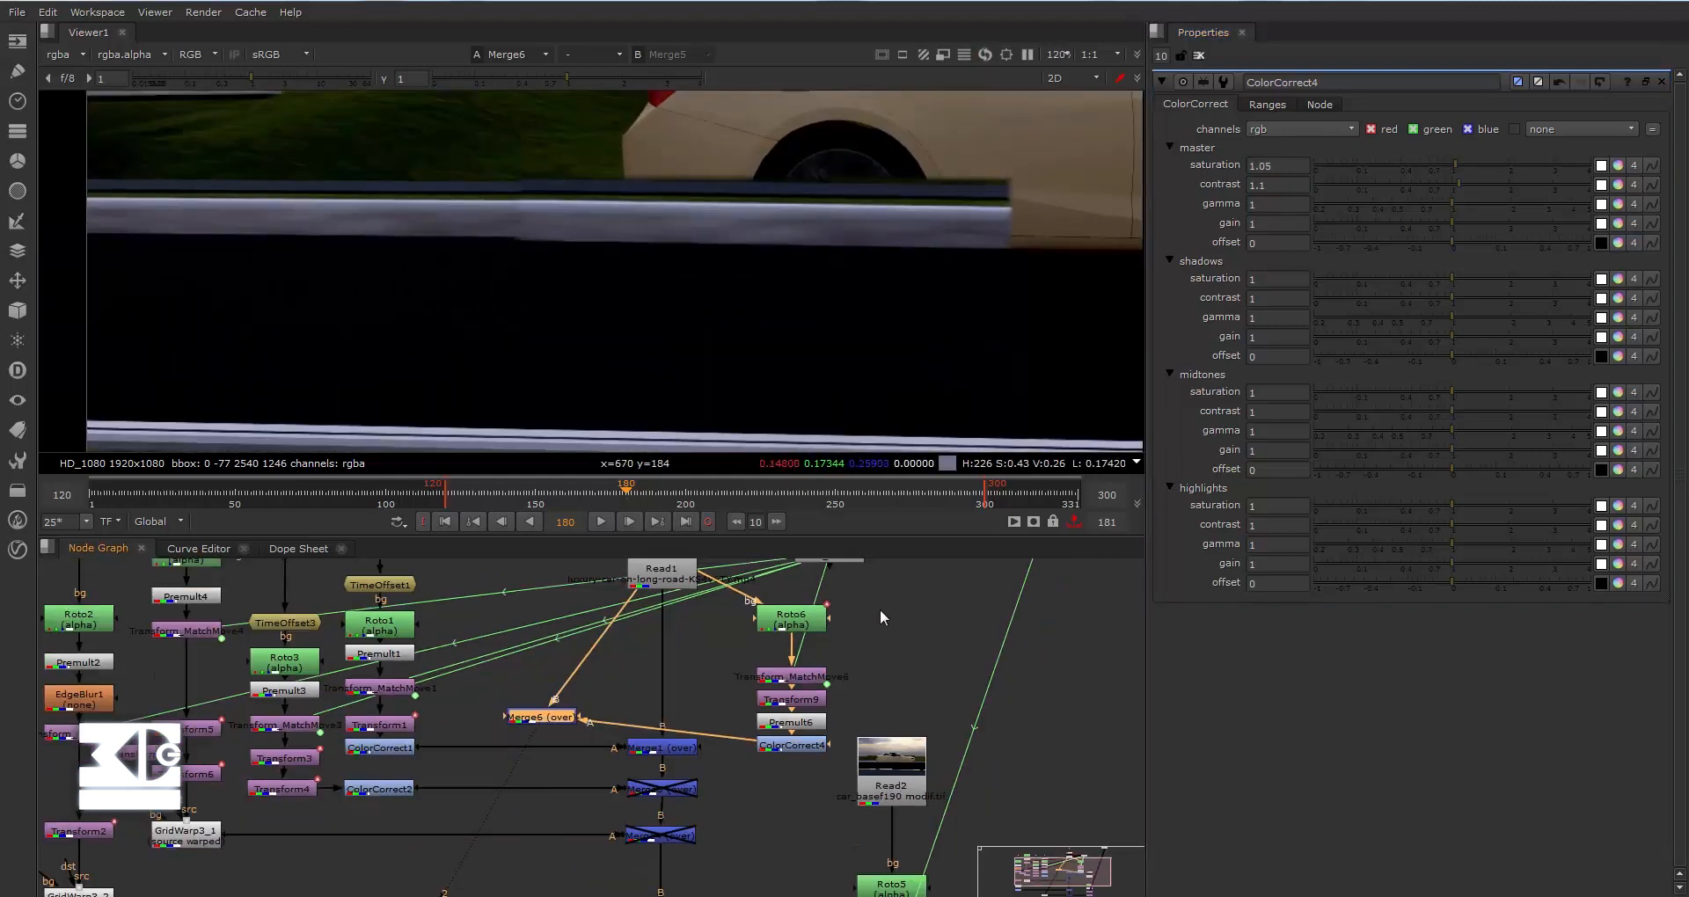
scroll(461, 349, down, 2)
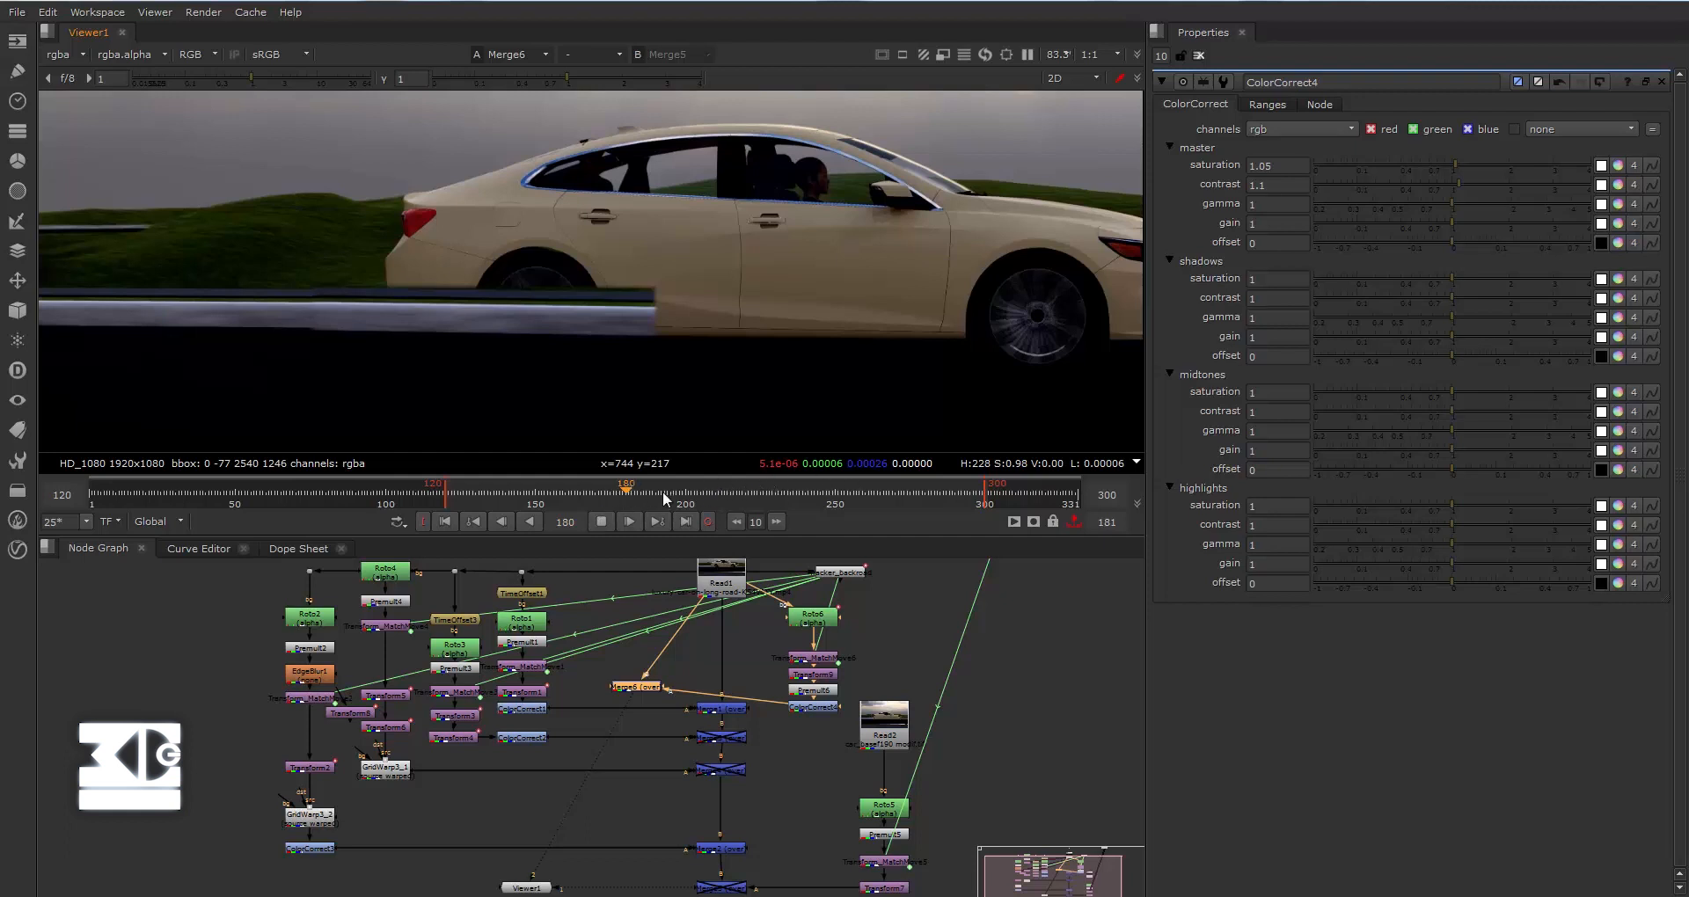
key(l)
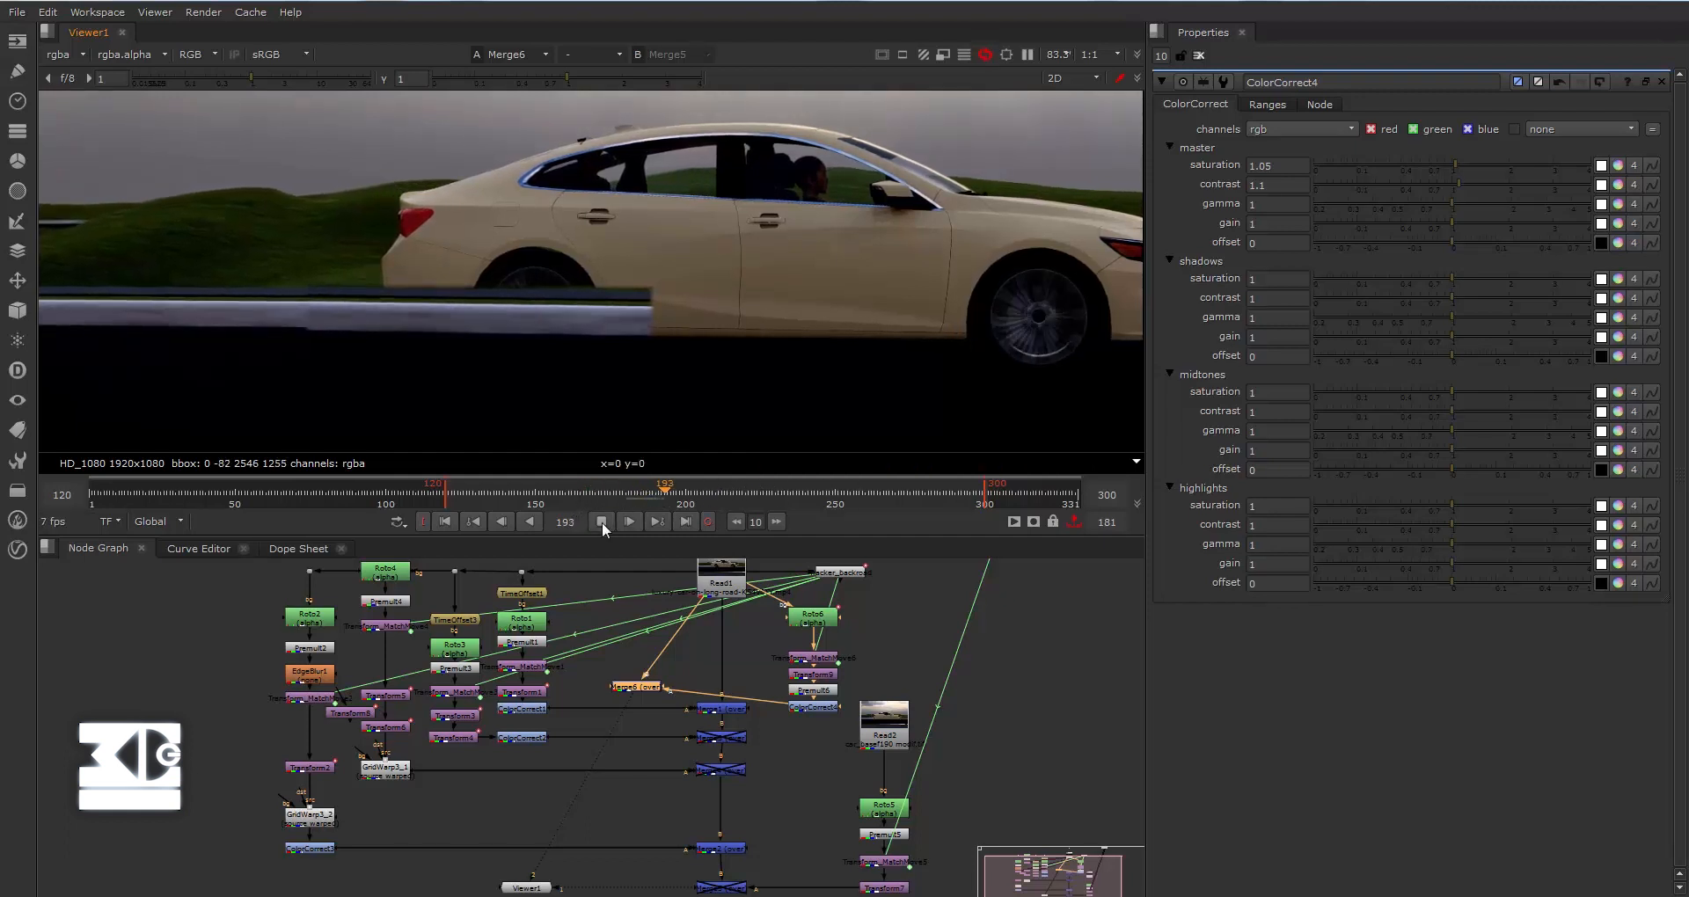
Stop playback at frame 193 and examine the Merge6 patch over the rear wheel and the road around the front wheel.
click(601, 521)
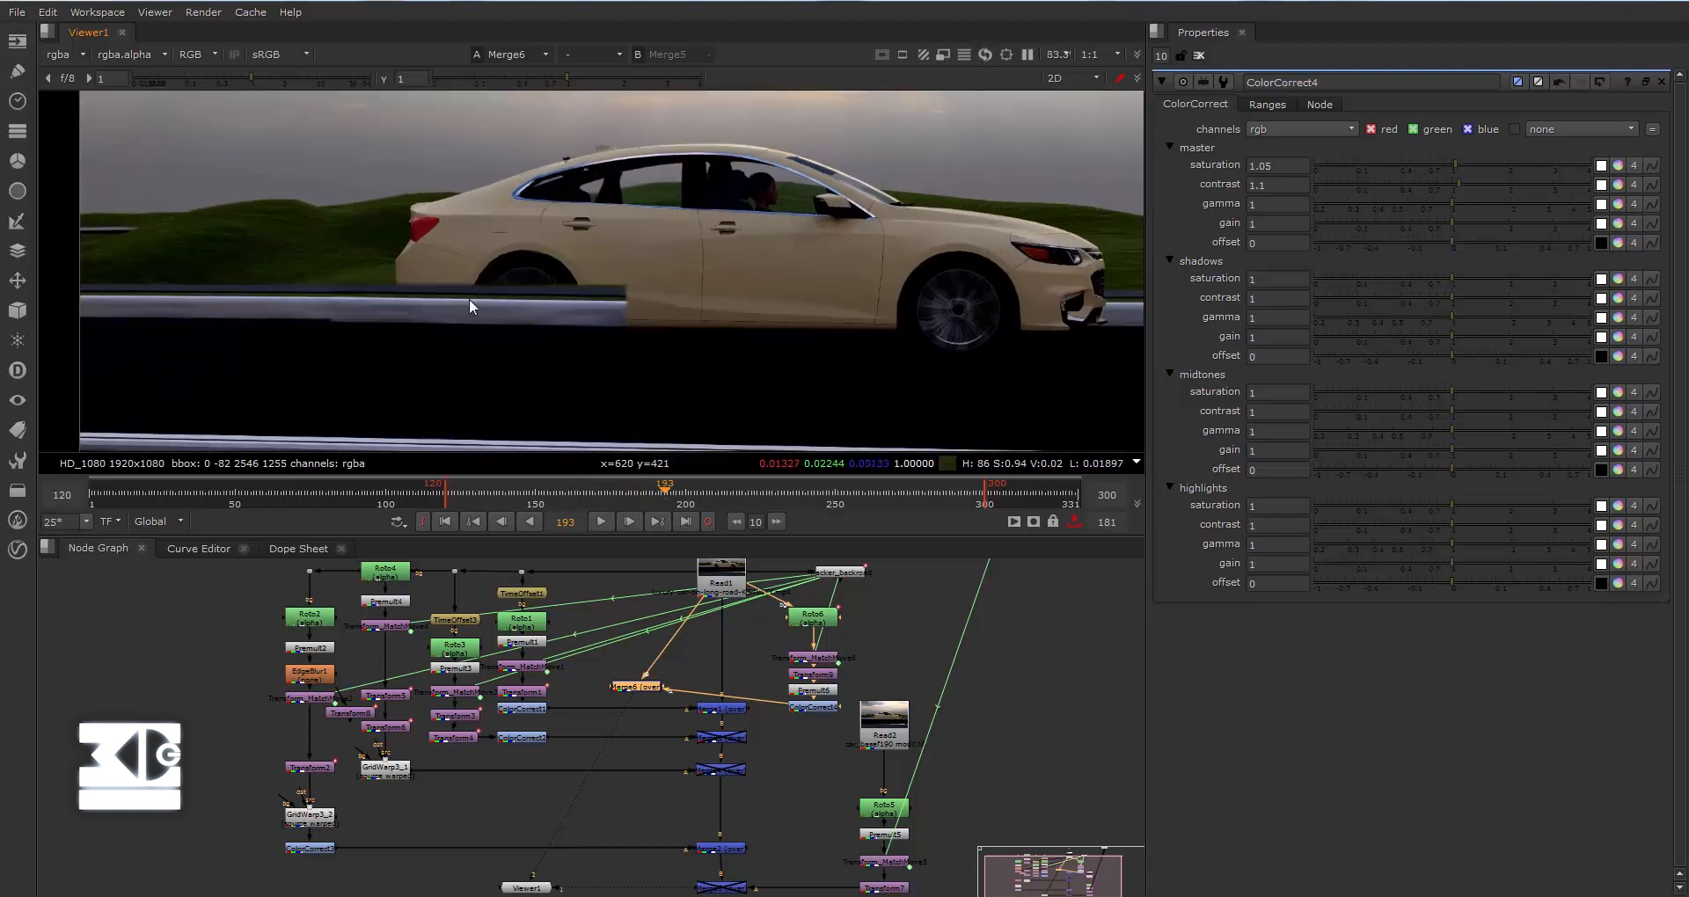
scroll(468, 298, up, 2)
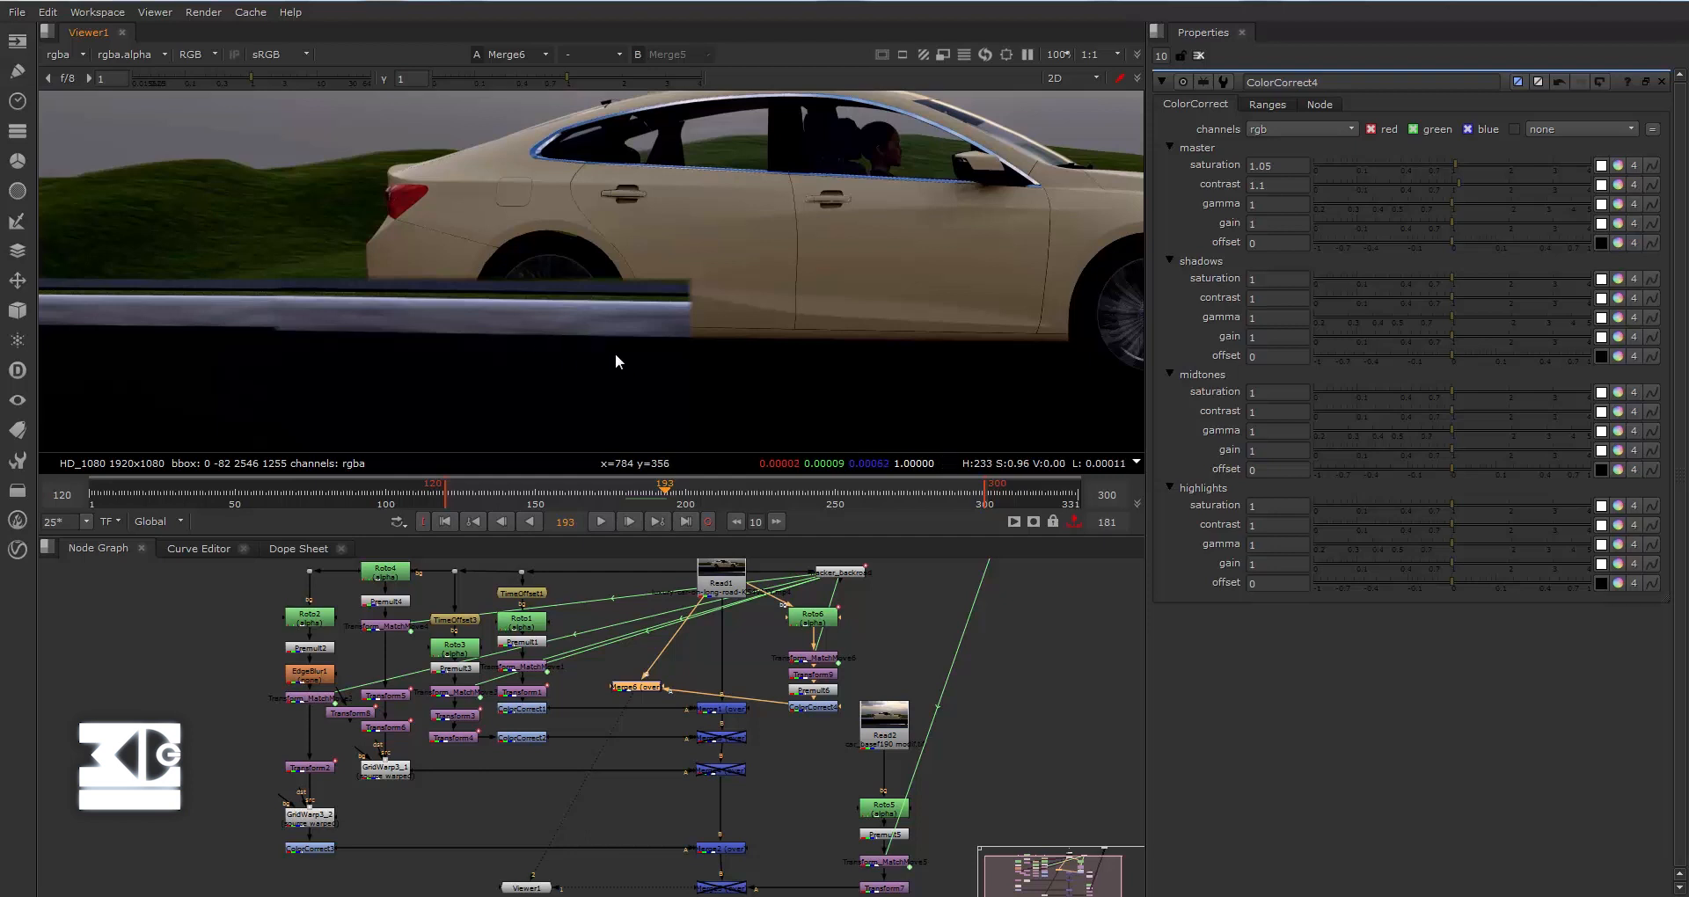
scroll(616, 352, down, 1)
middle_drag(573, 354, 493, 340)
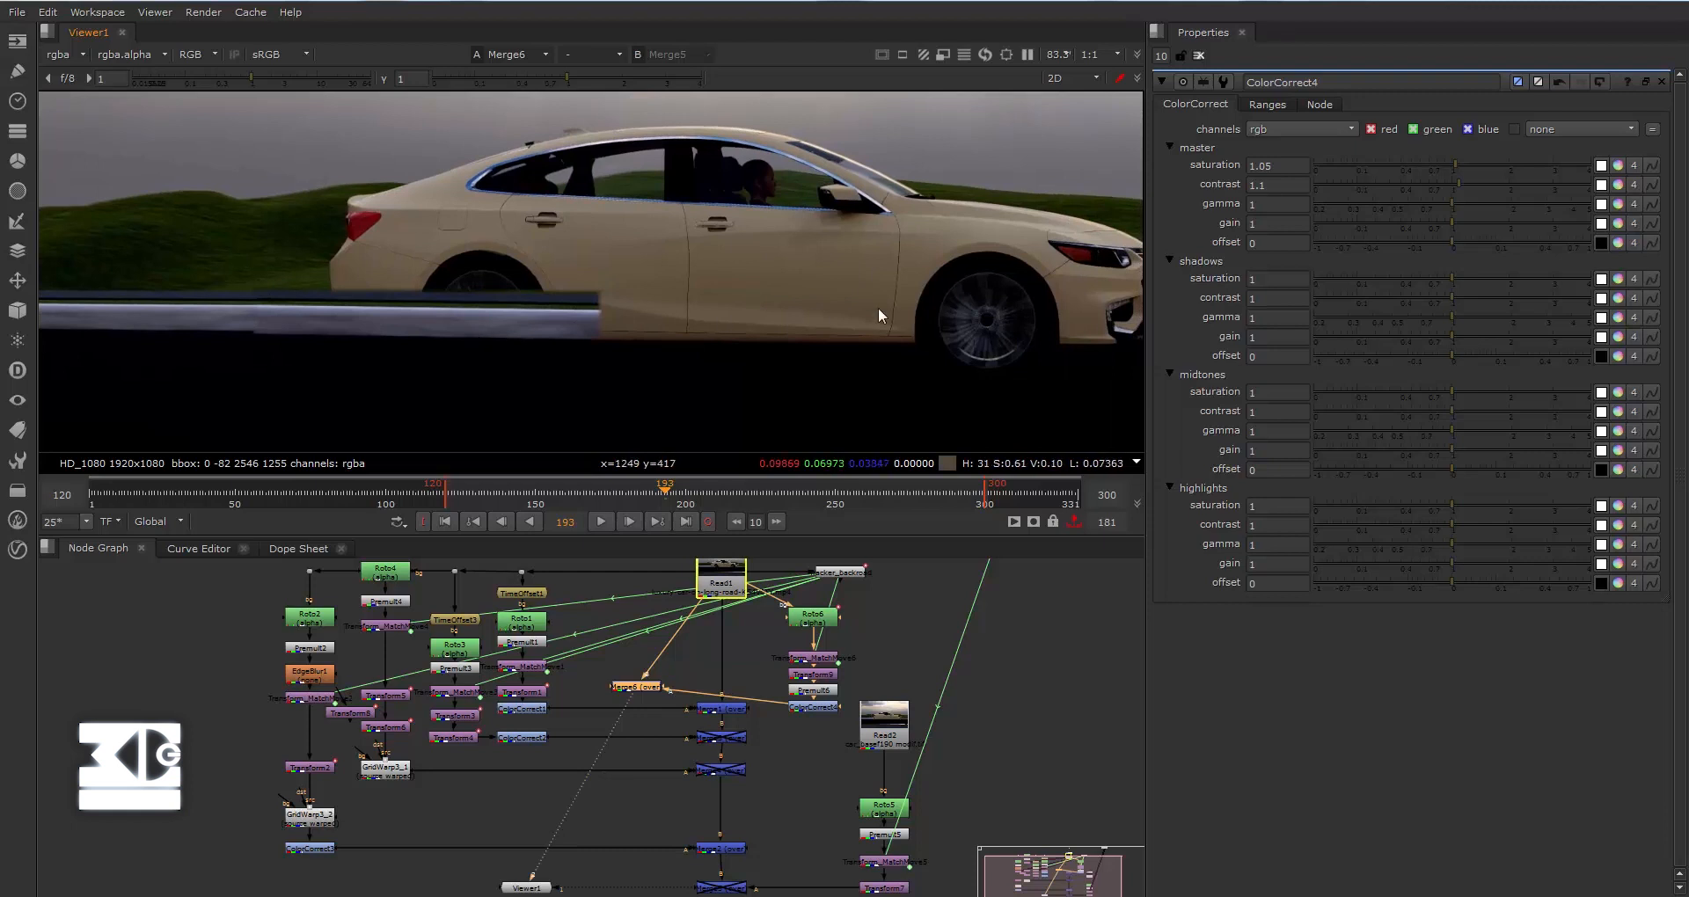
scroll(716, 311, down, 2)
click(538, 565)
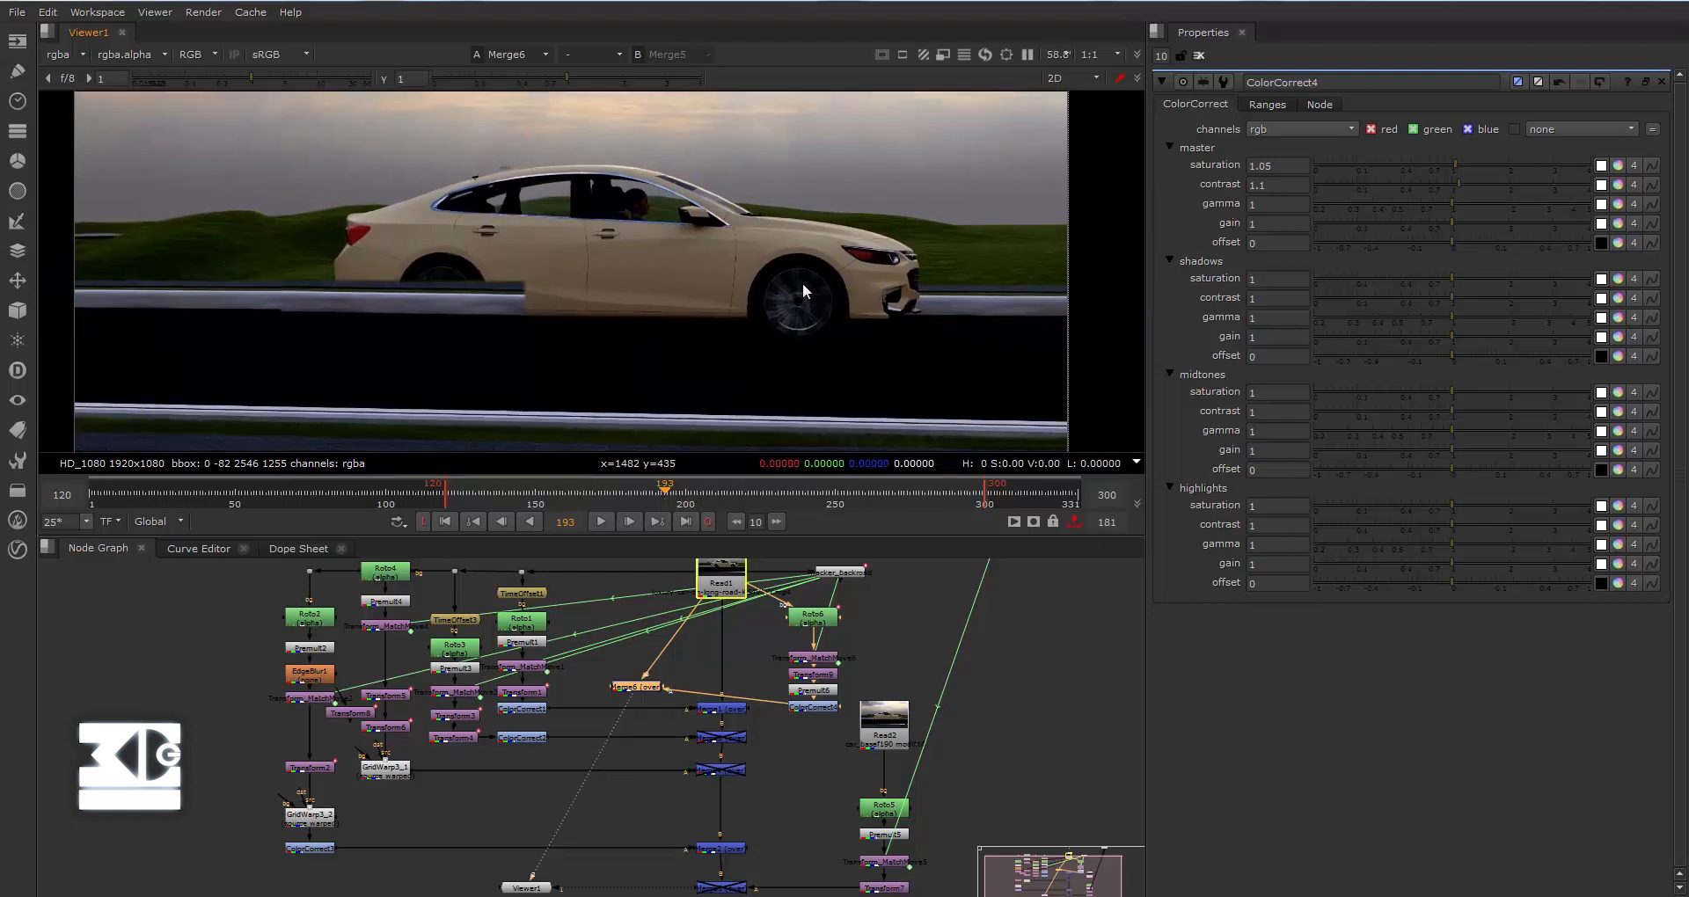
middle_drag(959, 288, 830, 261)
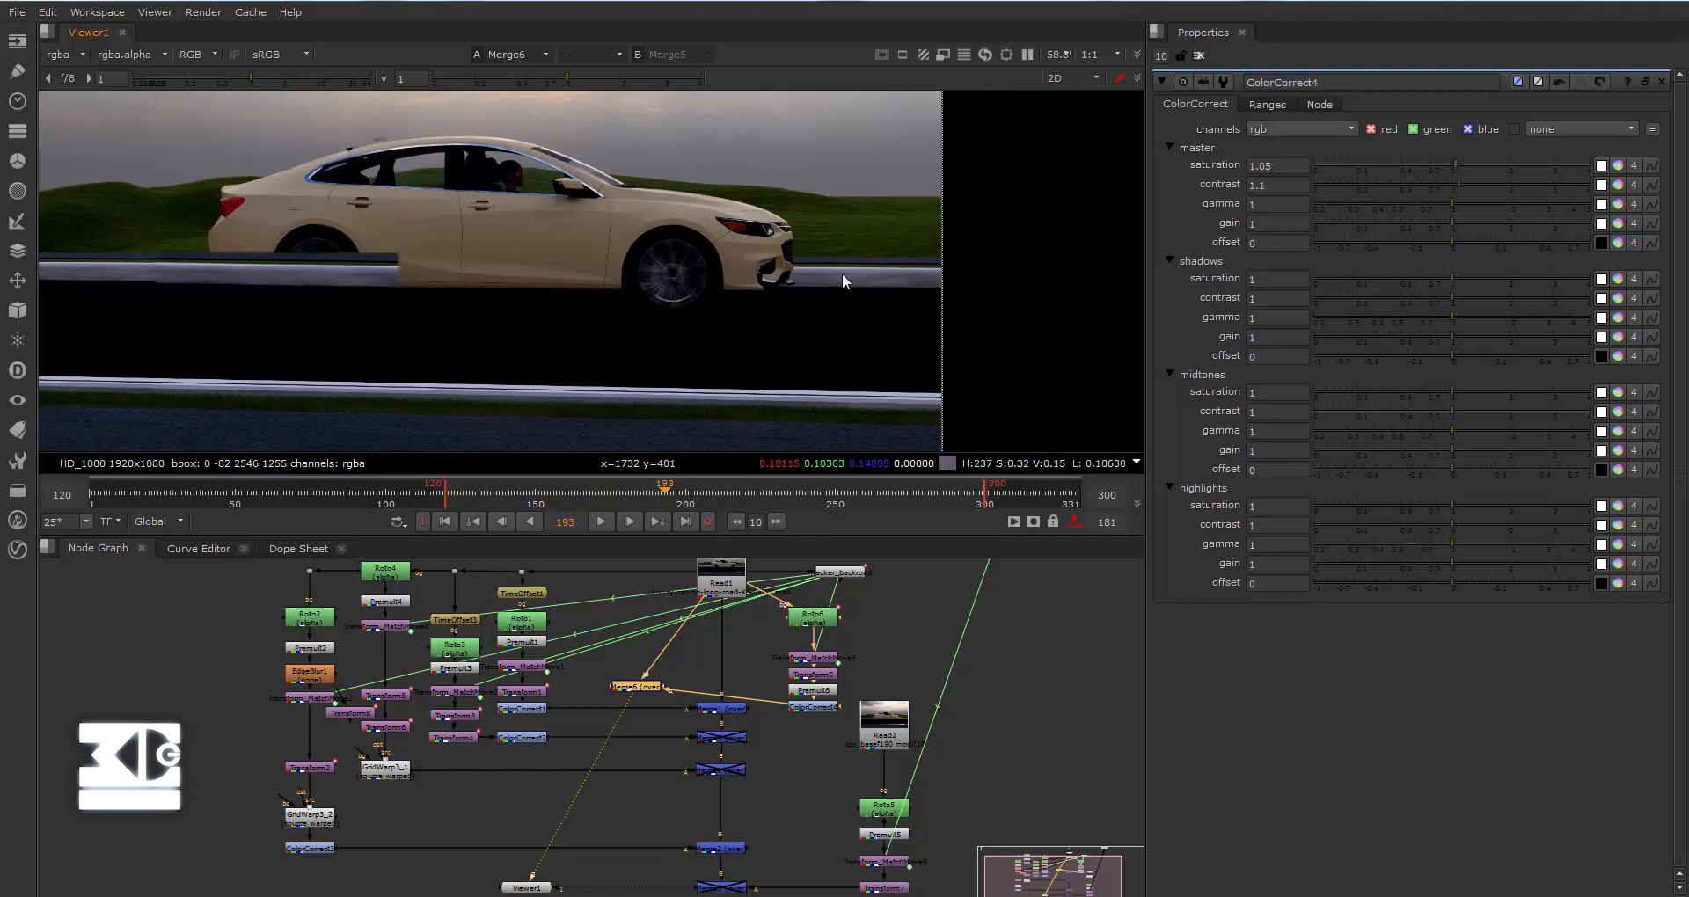
middle_drag(738, 769, 724, 715)
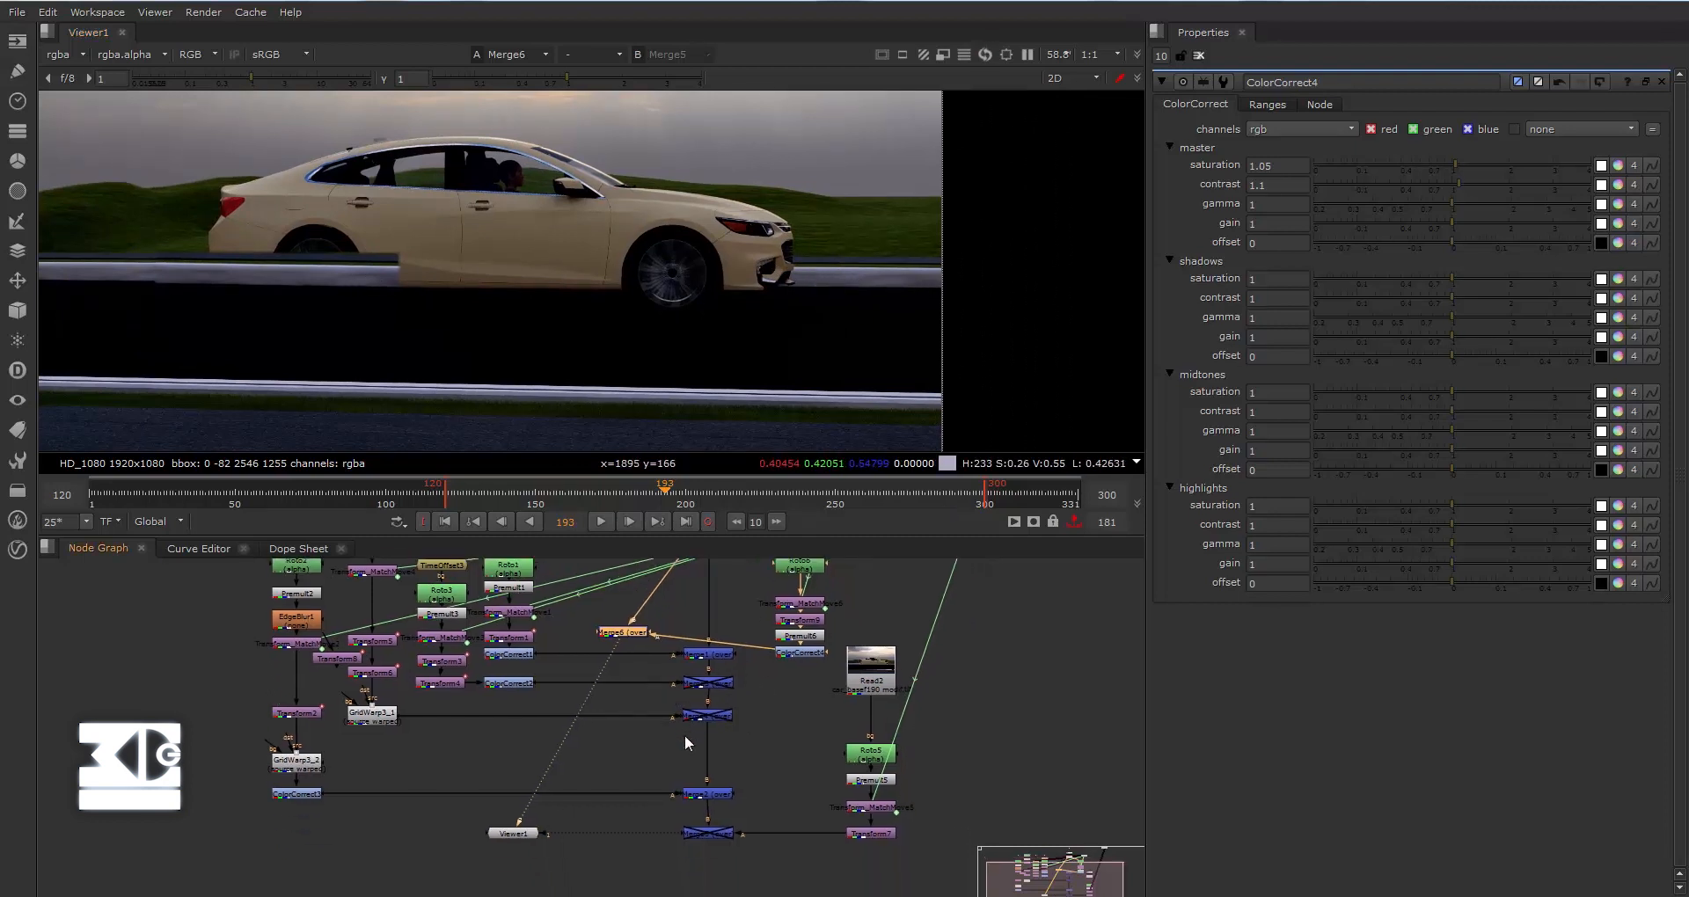
Show Merge5's output in the viewer and enable Merge3 to inspect the combined road patches at frame 193.
click(619, 762)
key(1)
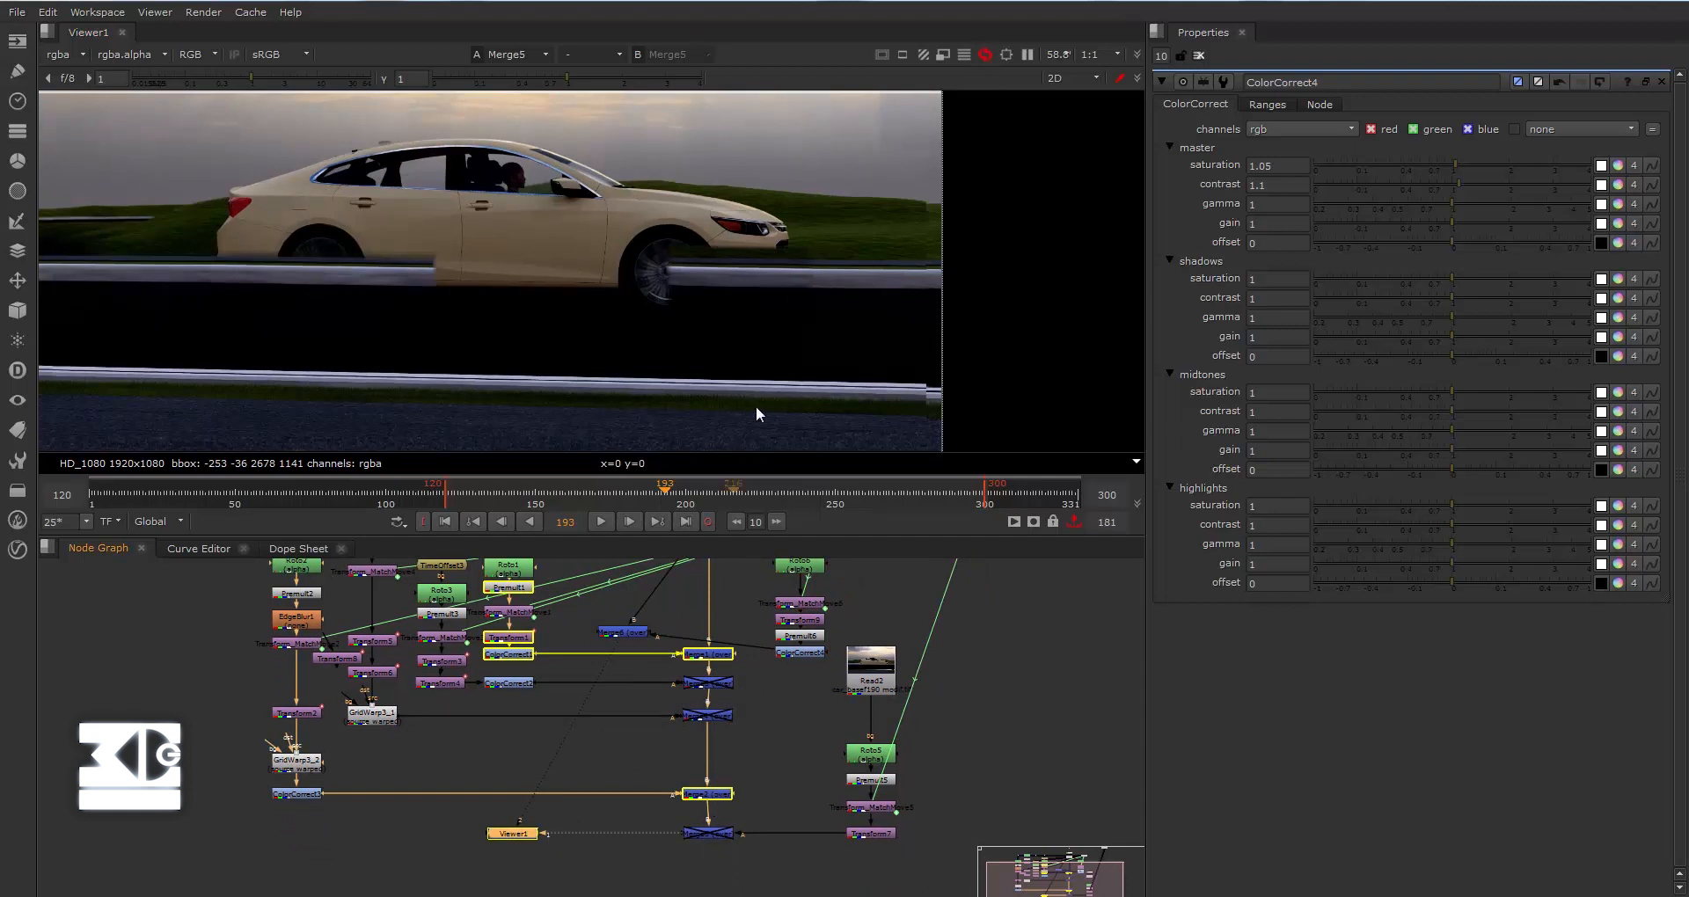
click(653, 621)
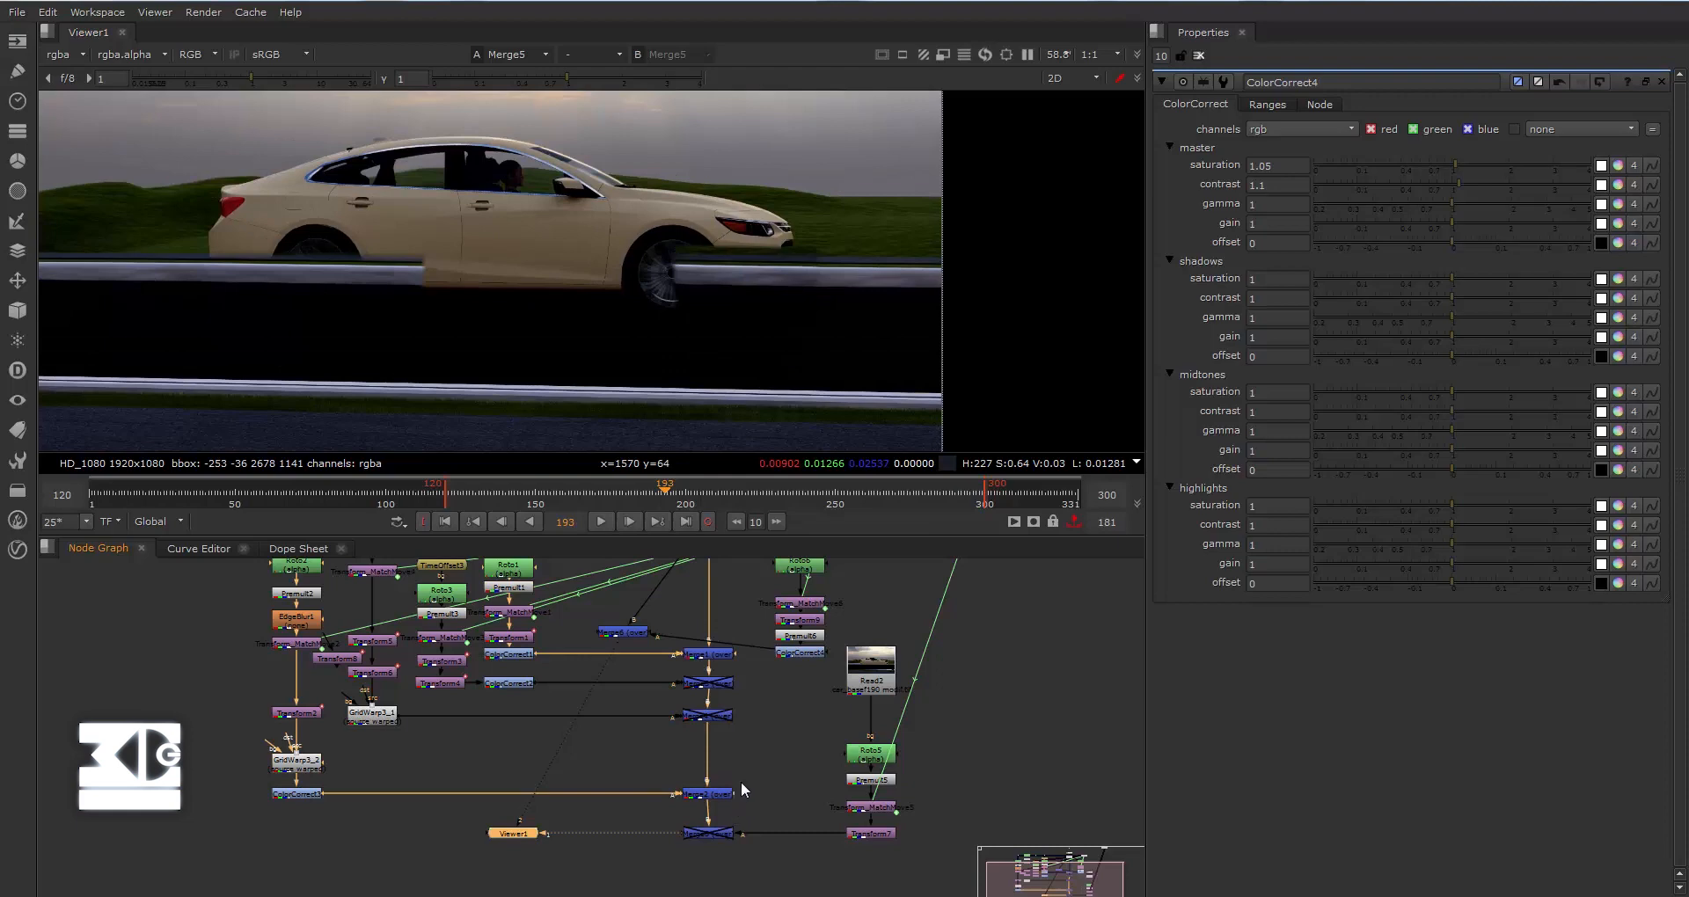
scroll(693, 840, up, 1)
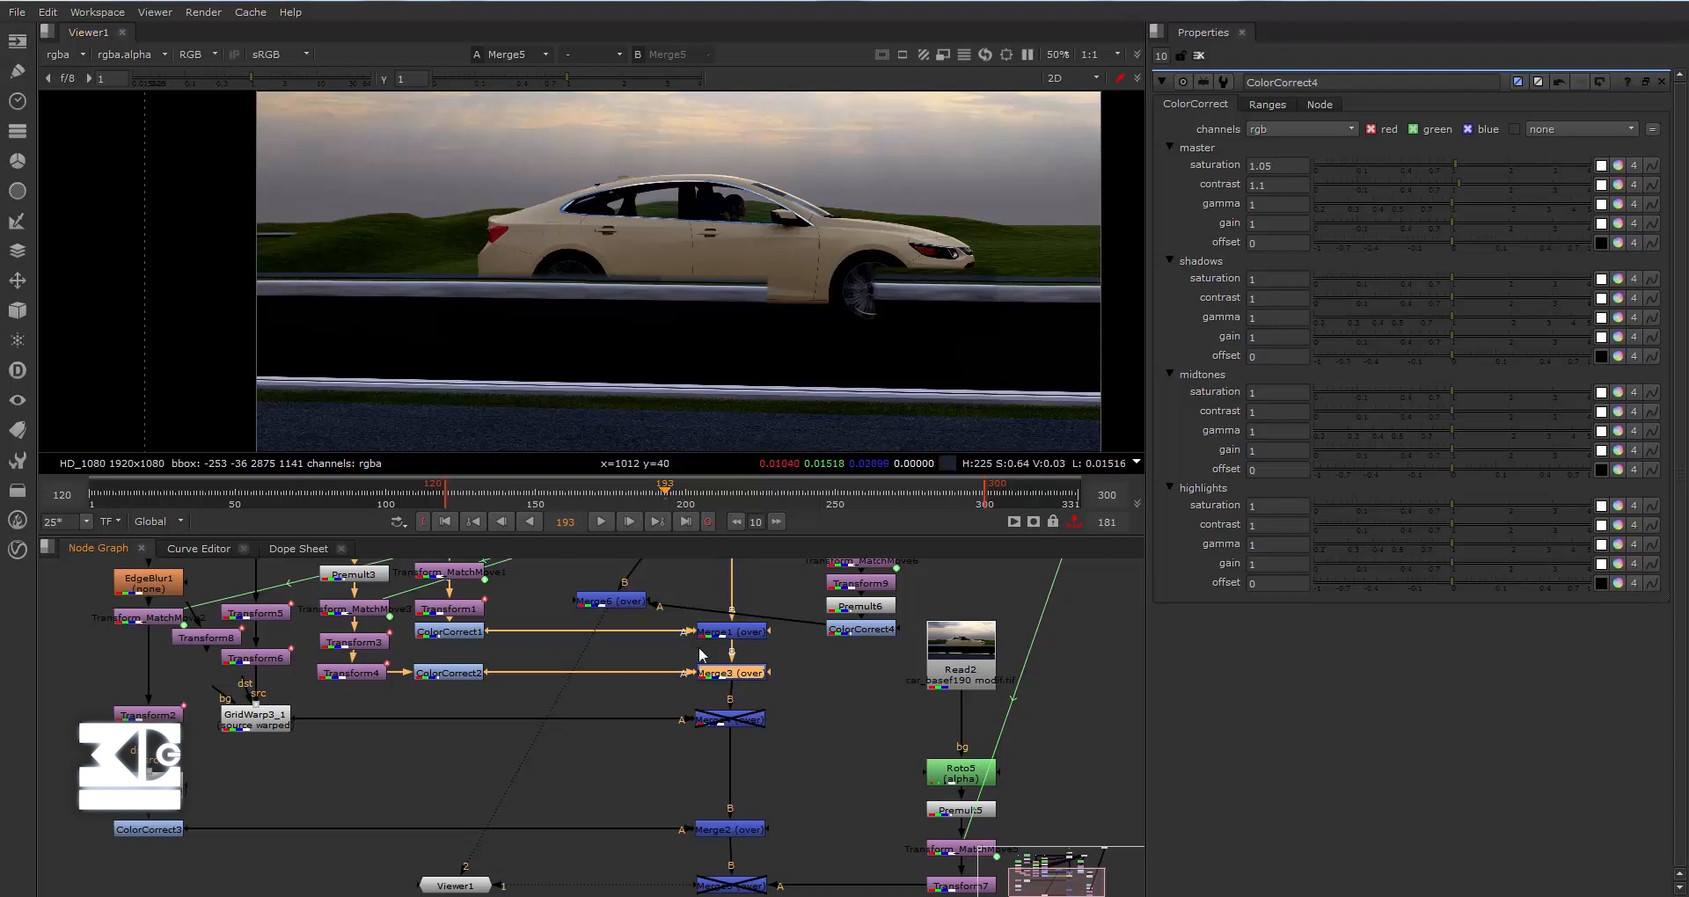
scroll(763, 280, up, 2)
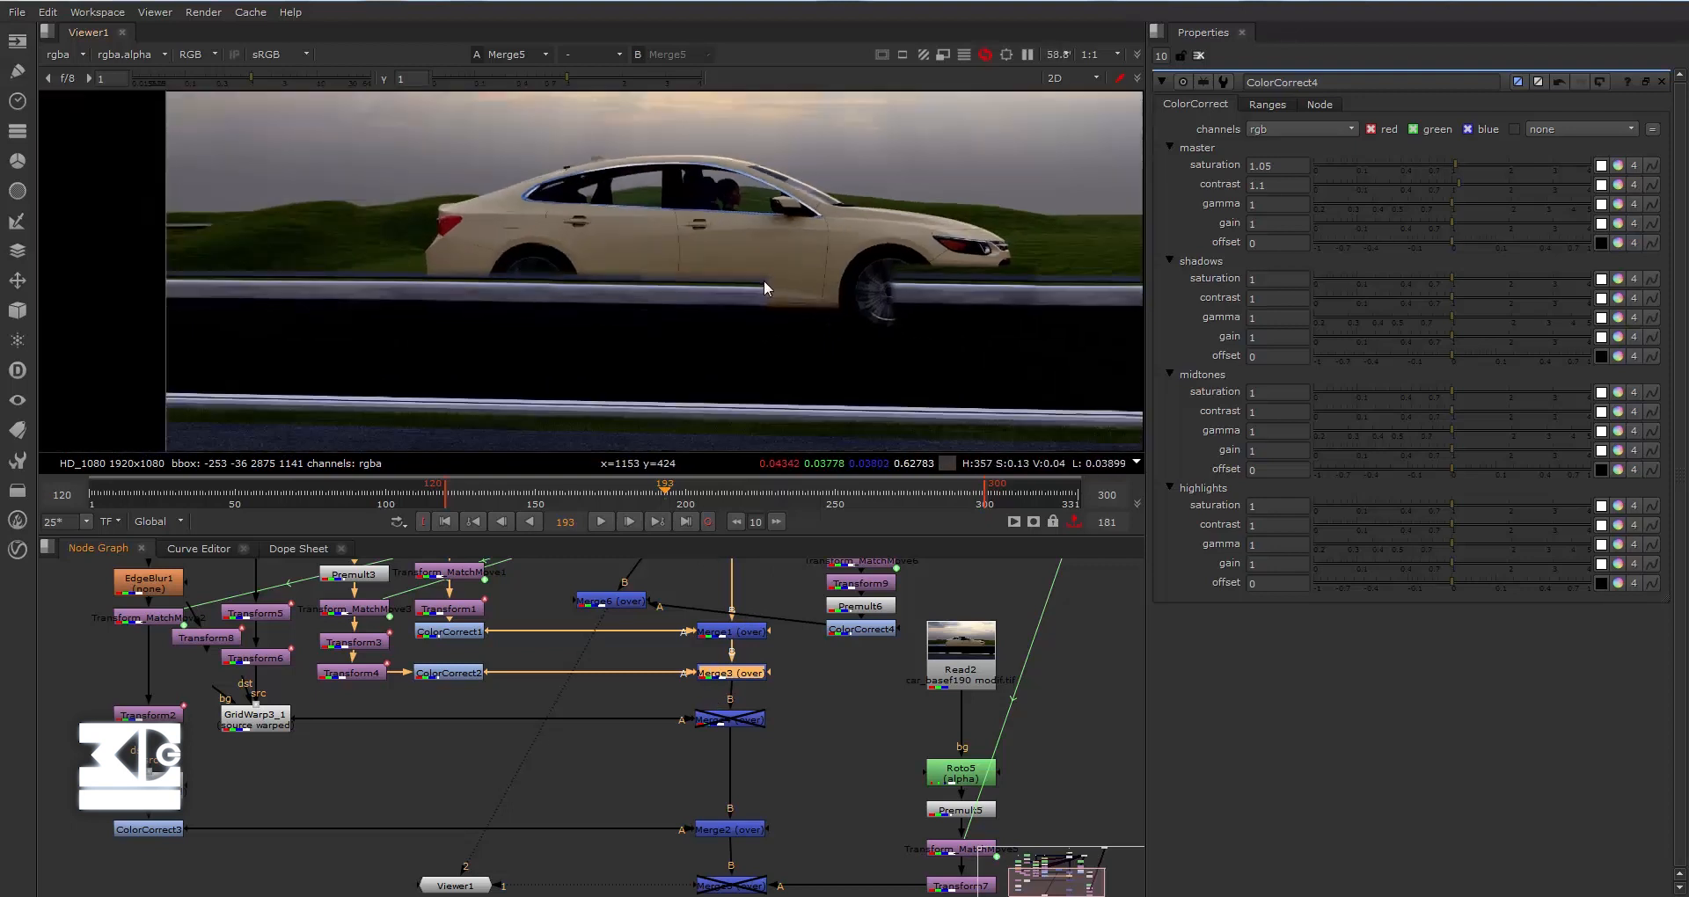
scroll(763, 280, down, 2)
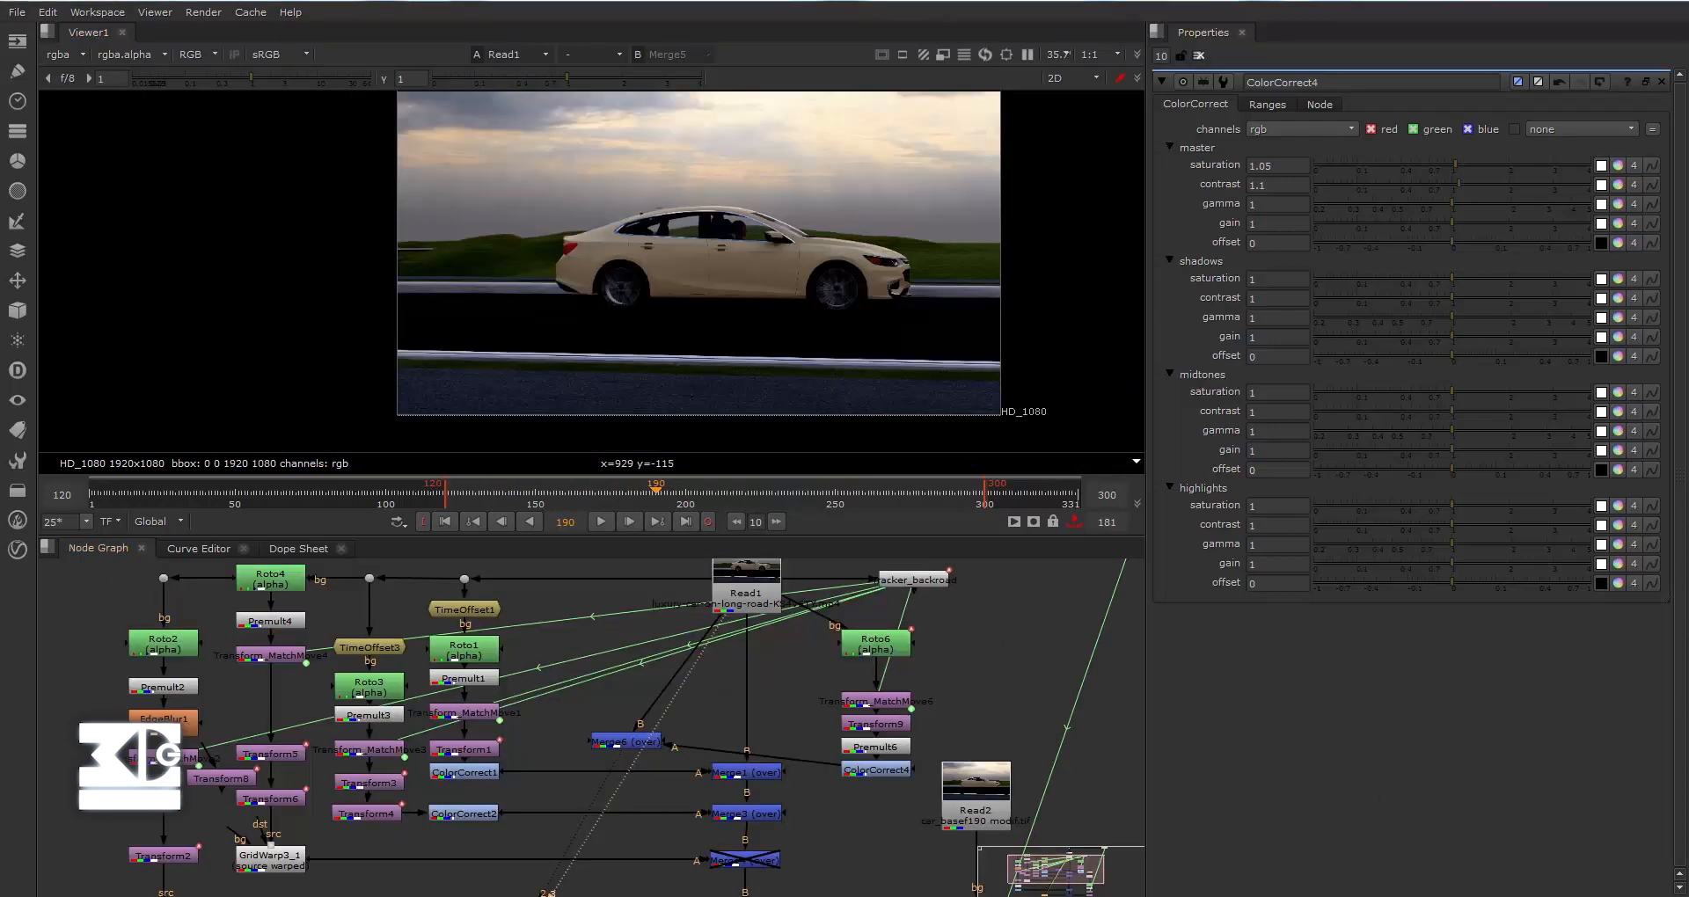
Switch to Photoshop and toggle the visibility of the front and back layer groups in car_basef190.psd.
drag(1688, 86, 814, 250)
double_click(813, 249)
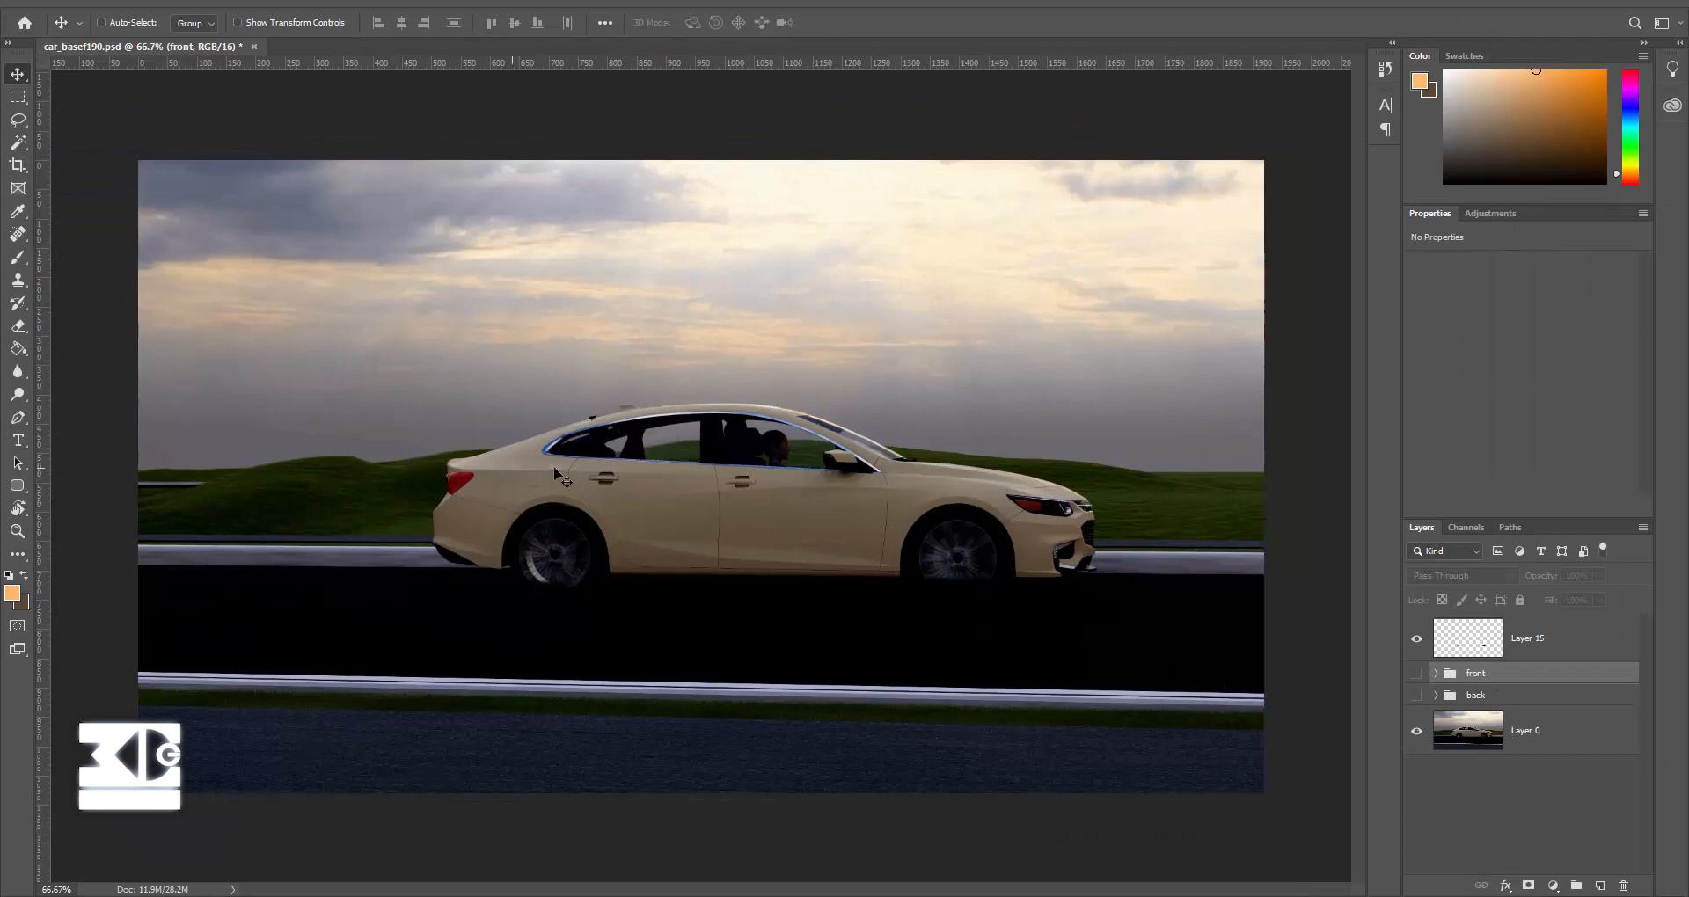
click(1416, 674)
click(1416, 695)
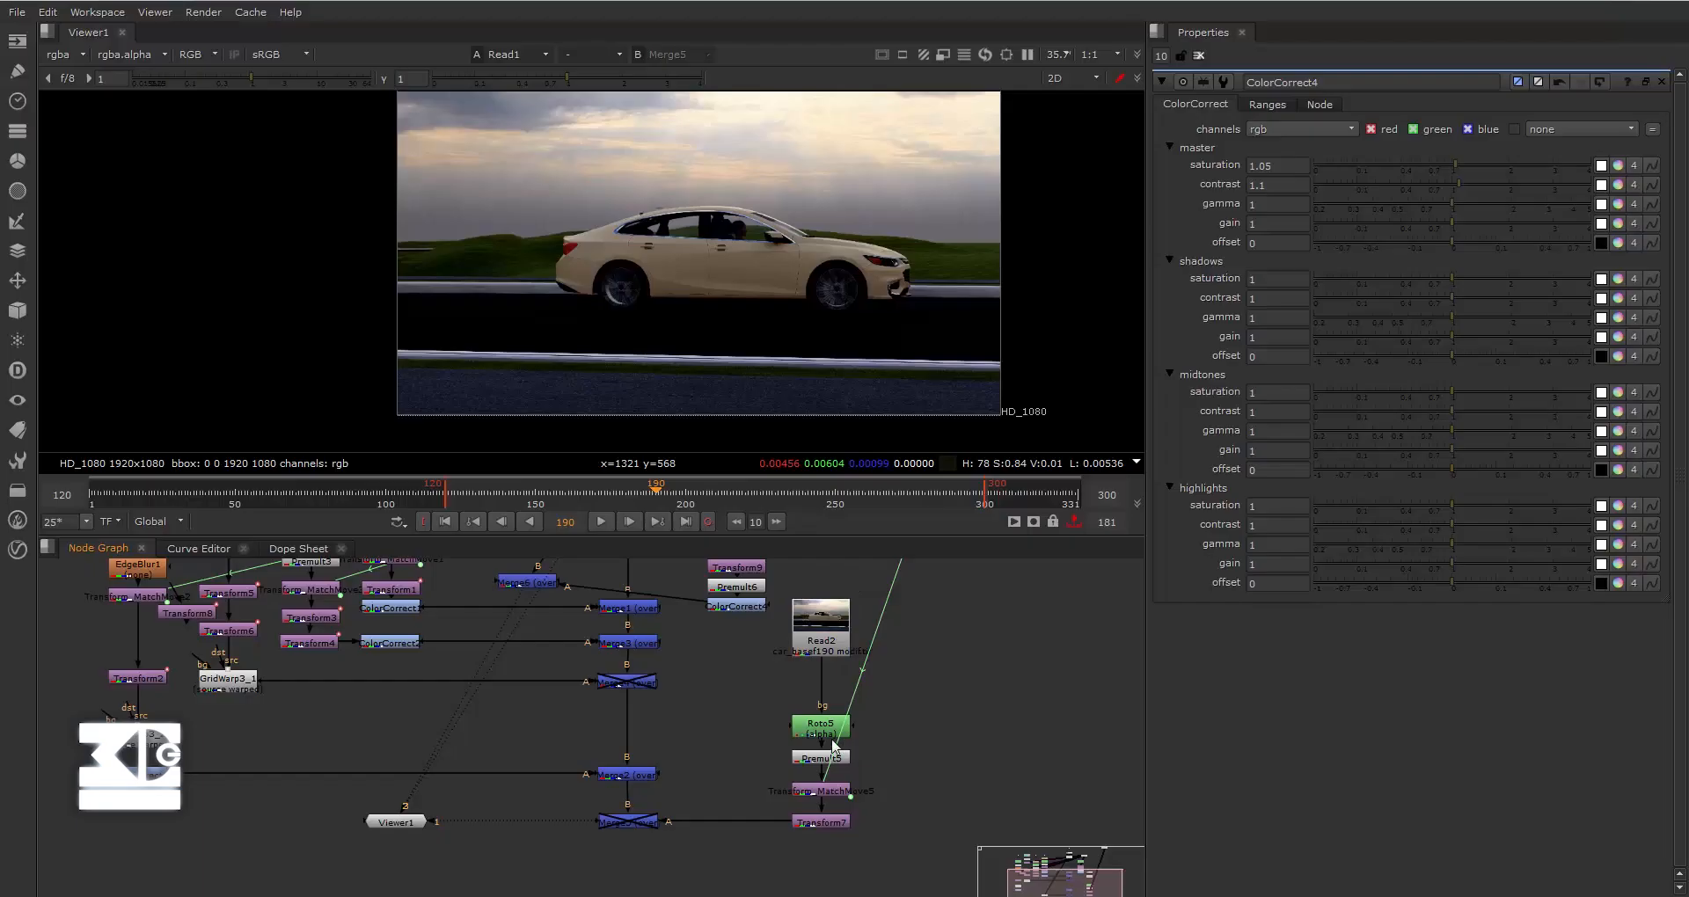
Examine the Read2 branch in Nuke, from Roto5 and Premult5 through Transform_MatchMove5 and Transform7 into the final merge.
scroll(704, 638, up, 5)
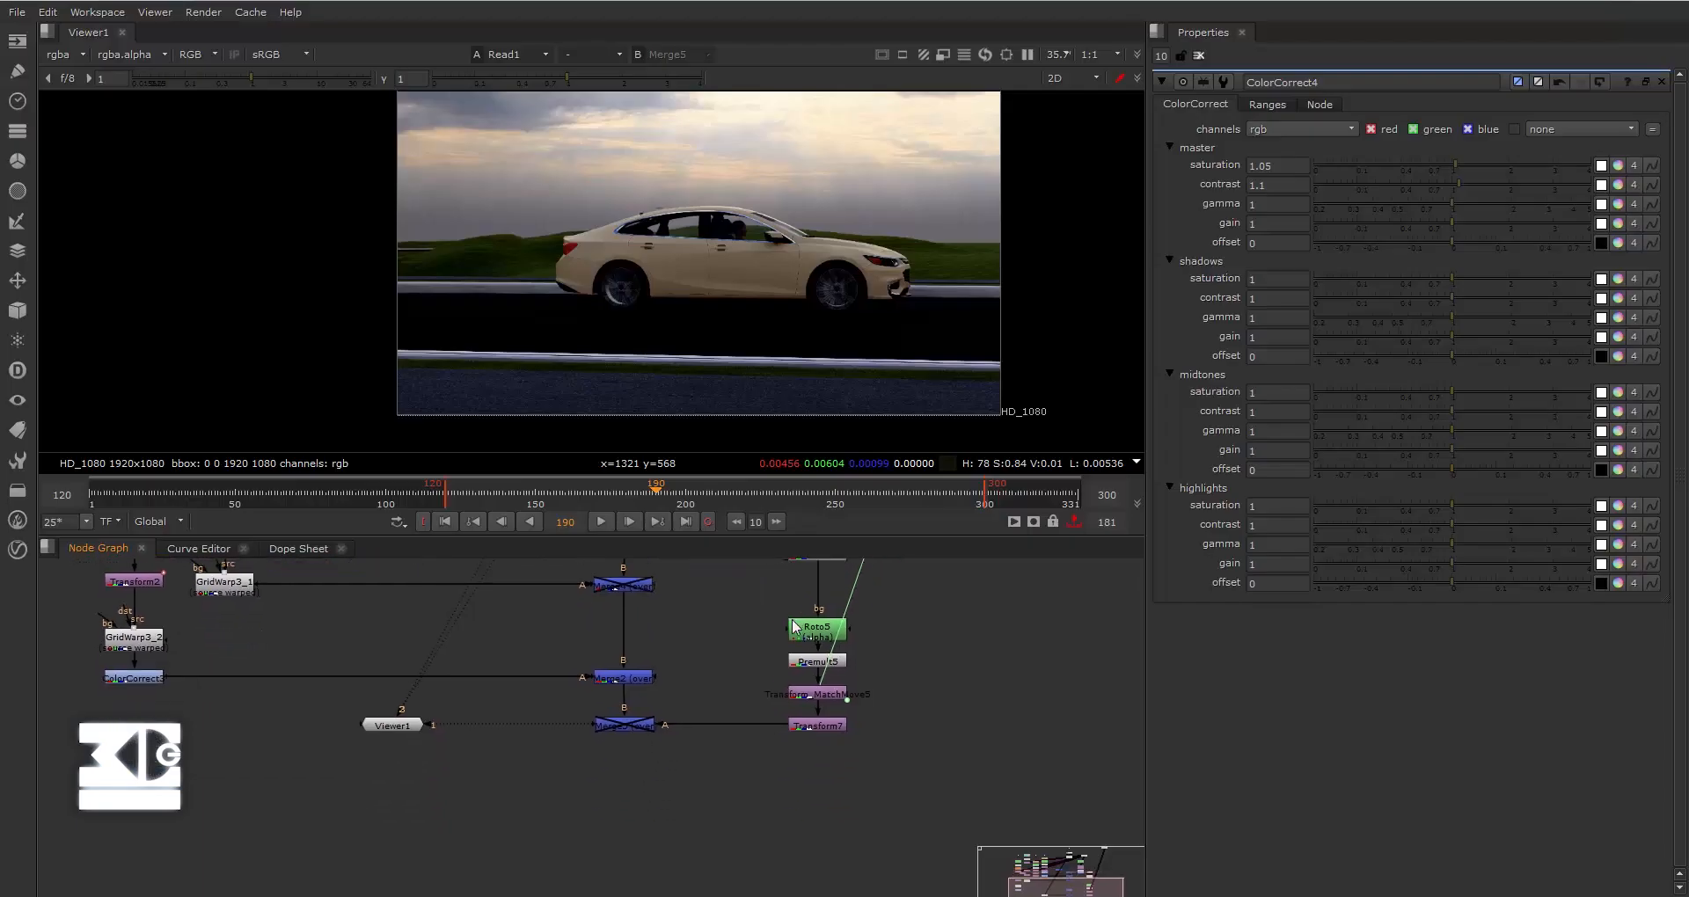
scroll(695, 637, down, 1)
scroll(669, 708, down, 1)
middle_drag(719, 712, 881, 725)
click(766, 741)
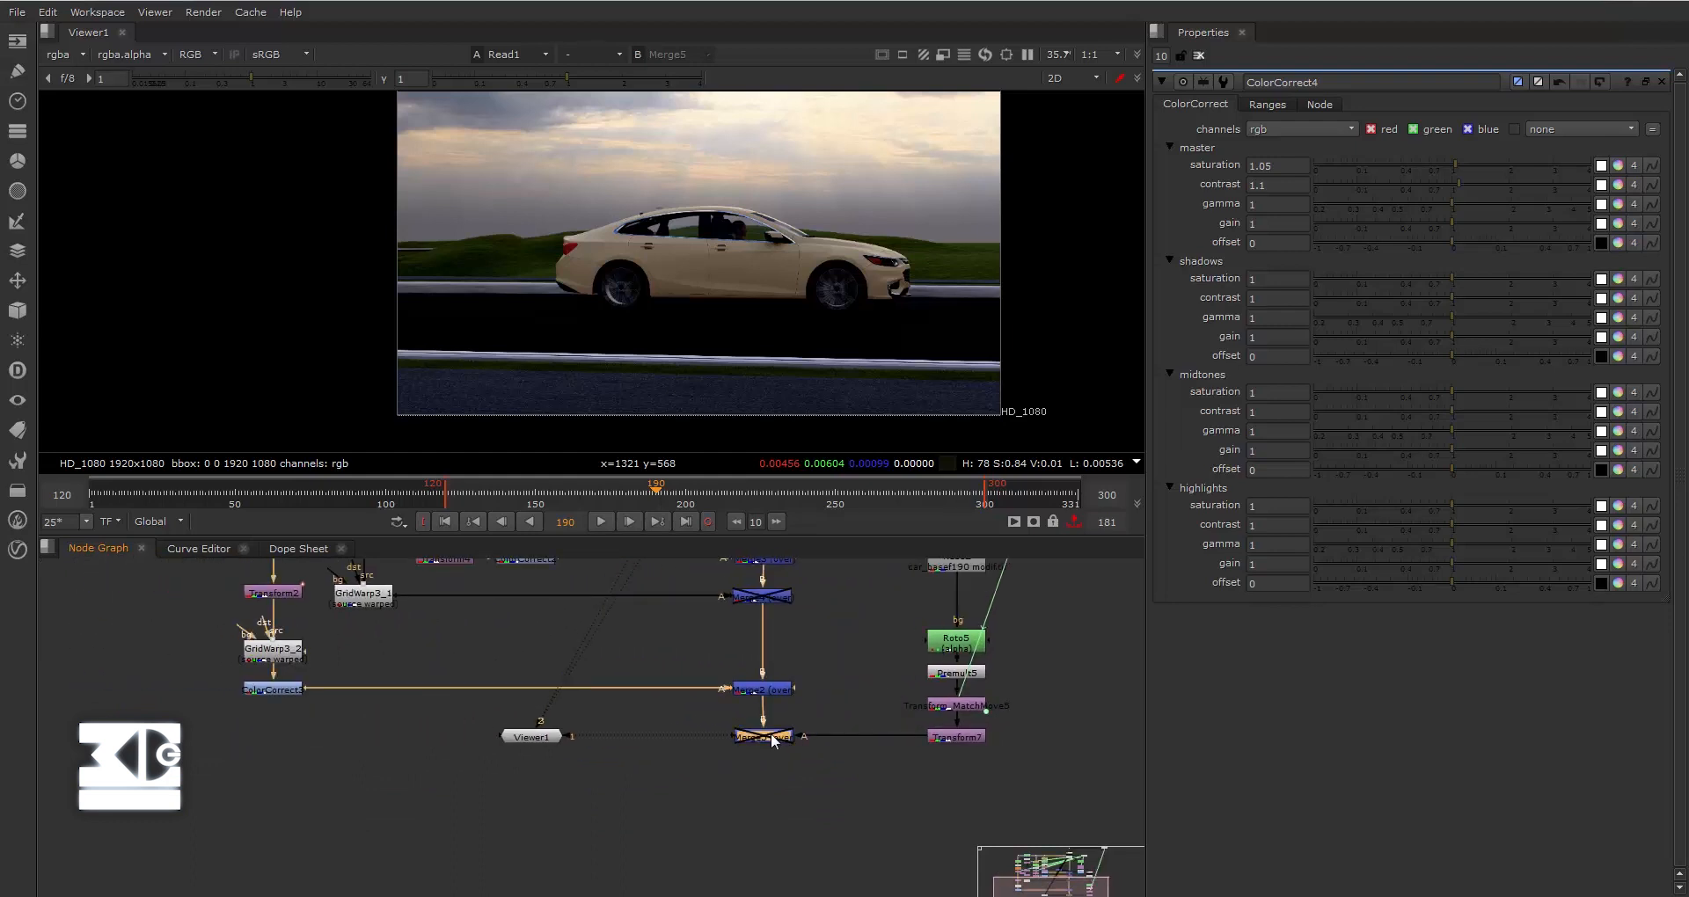
scroll(892, 685, up, 4)
click(862, 691)
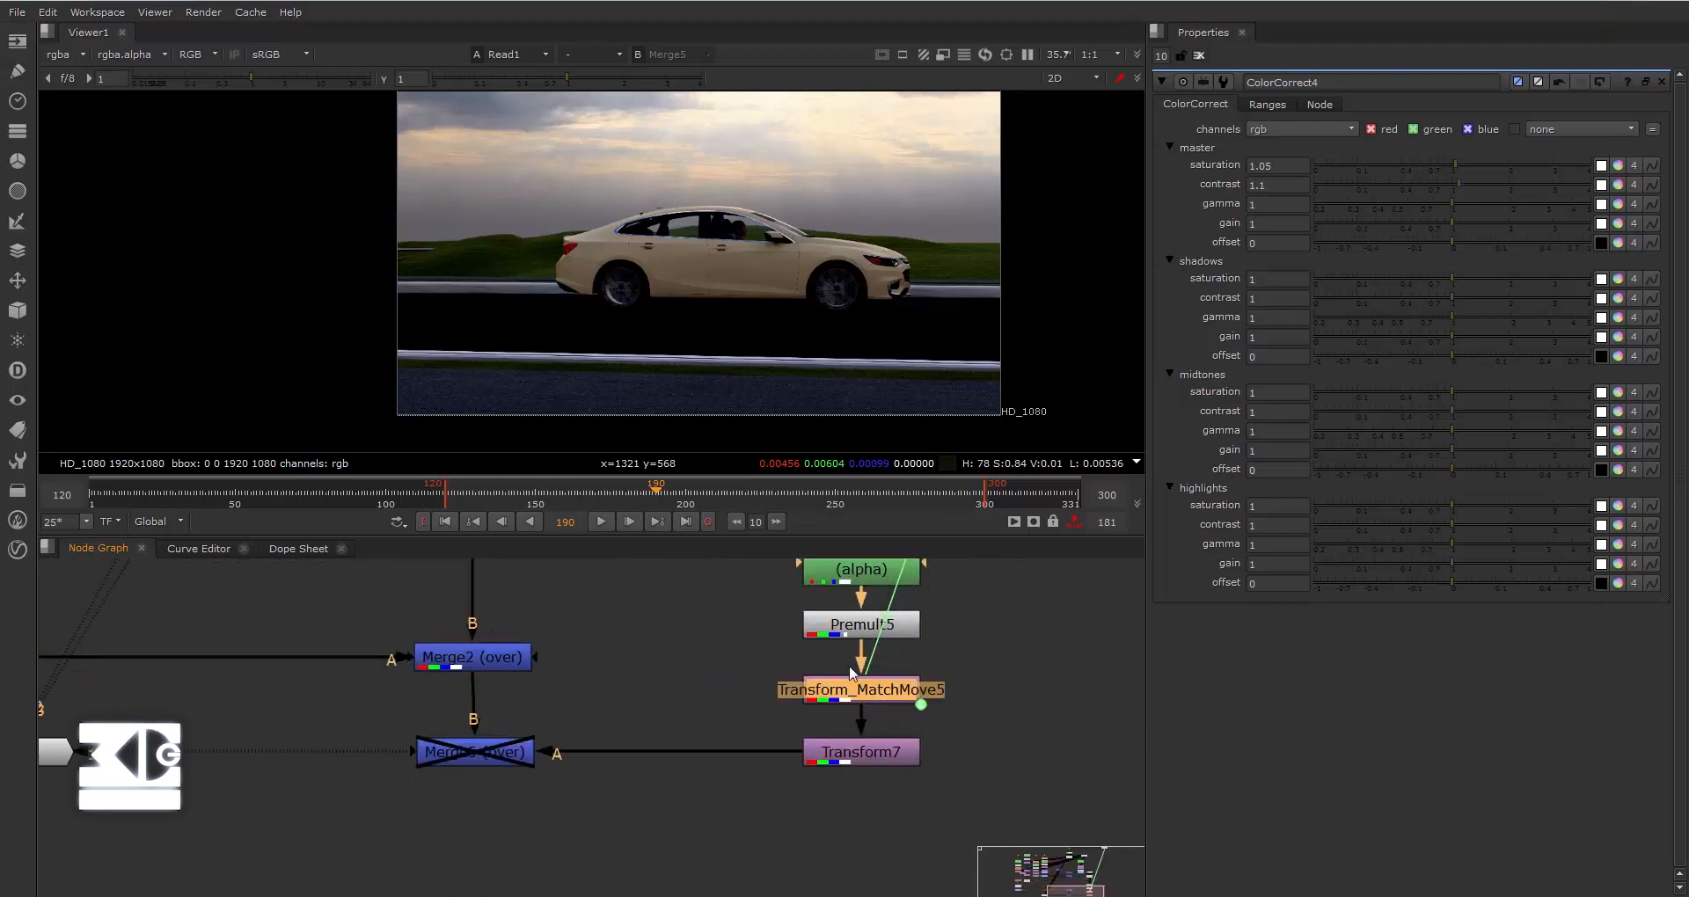
scroll(908, 682, down, 4)
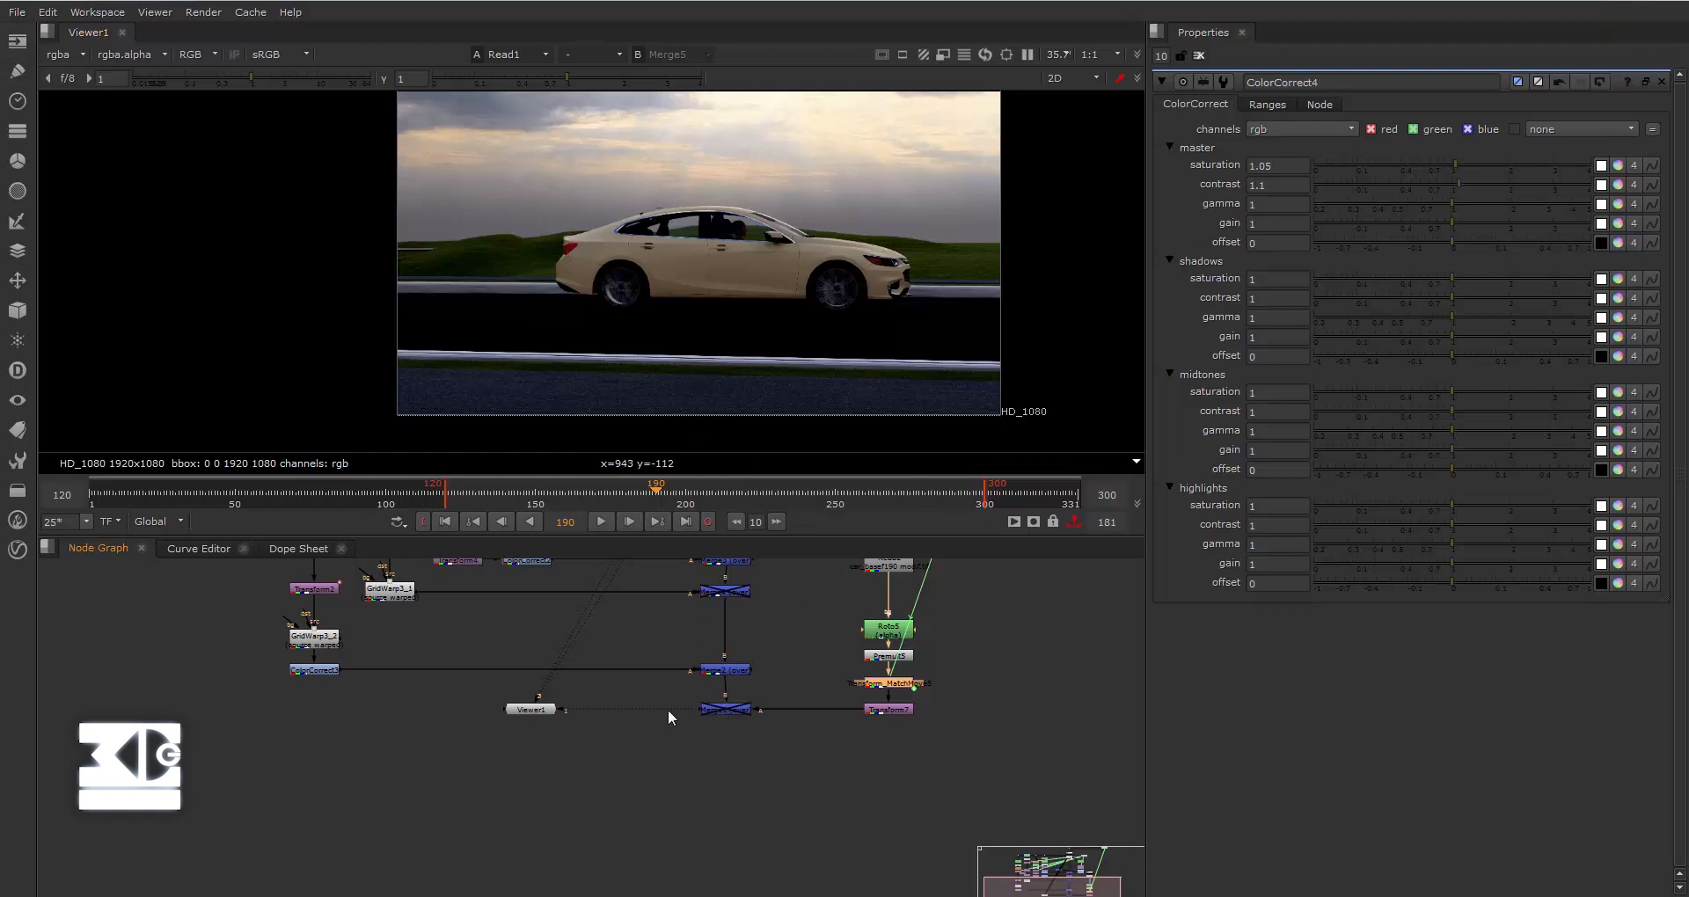
Enable Merge5 and show its output in the viewer at frame 190.
click(723, 709)
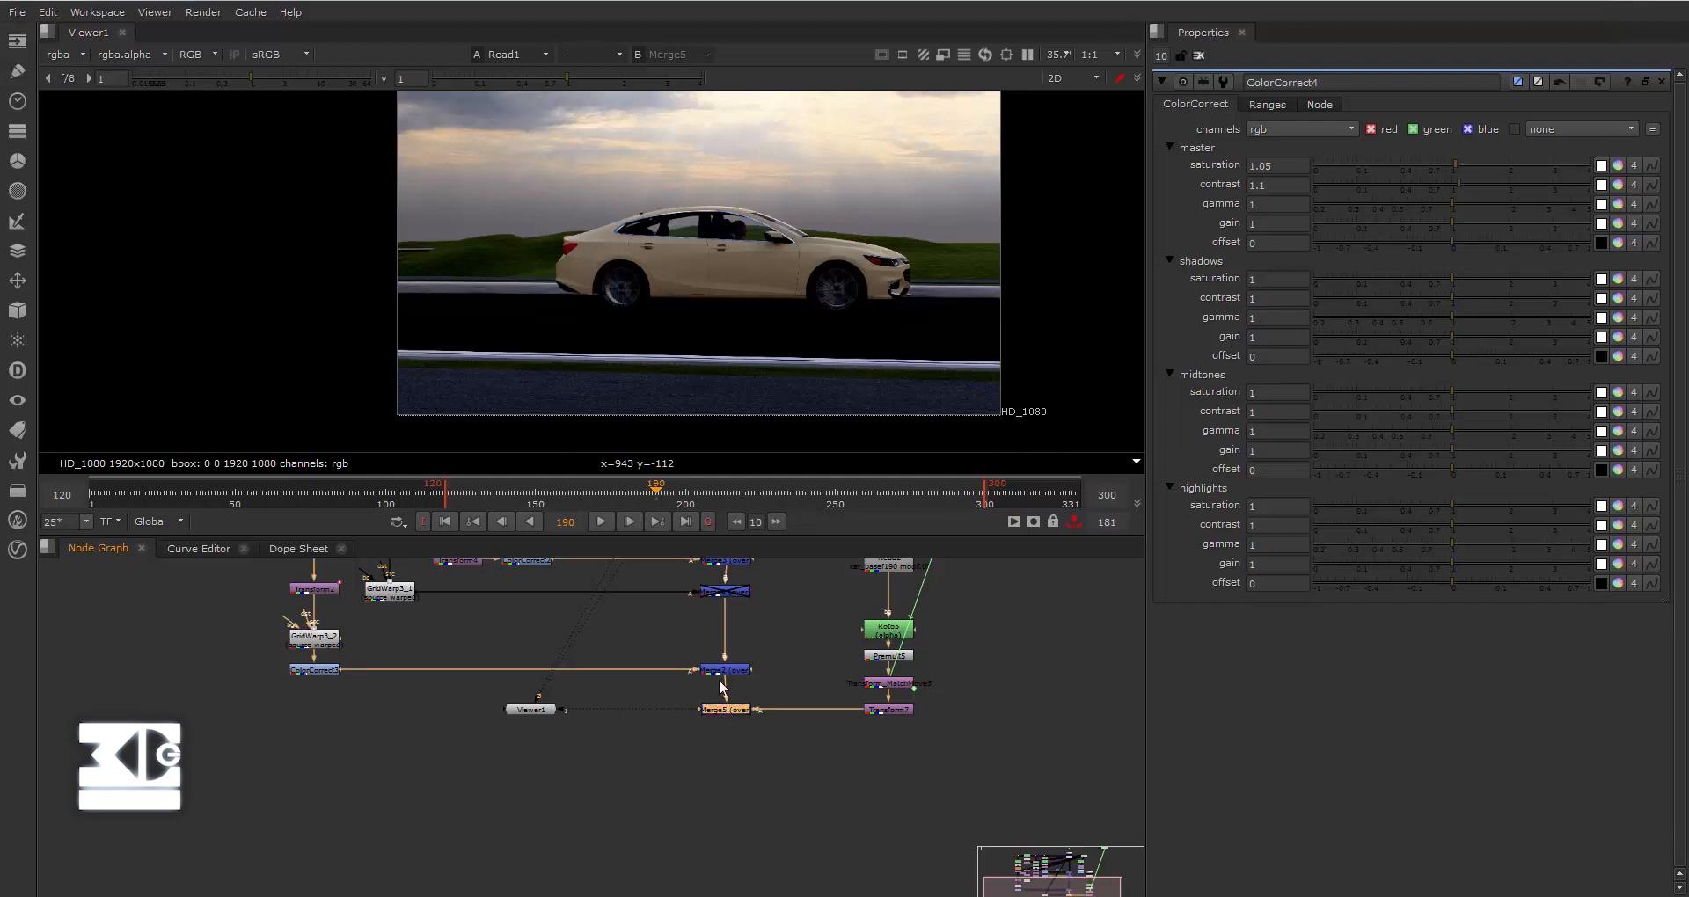
click(642, 692)
key(1)
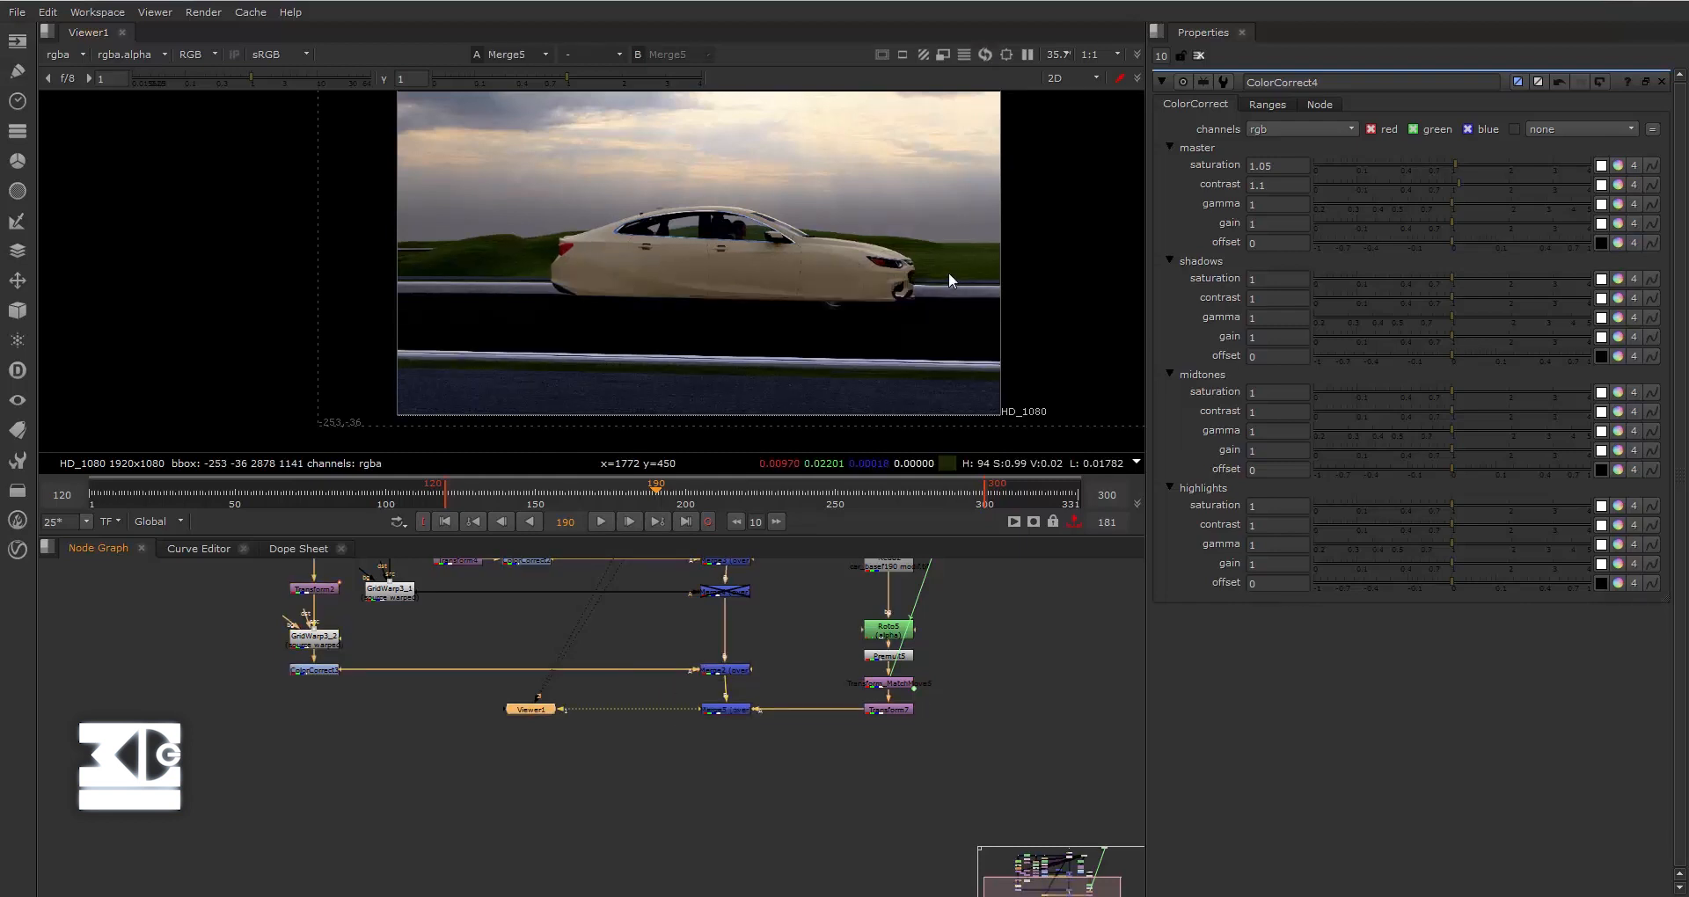
Enable the merge fed by GridWarp3_1 and check the front wheel area in the Merge5 result.
middle_drag(723, 660, 726, 758)
scroll(839, 293, up, 4)
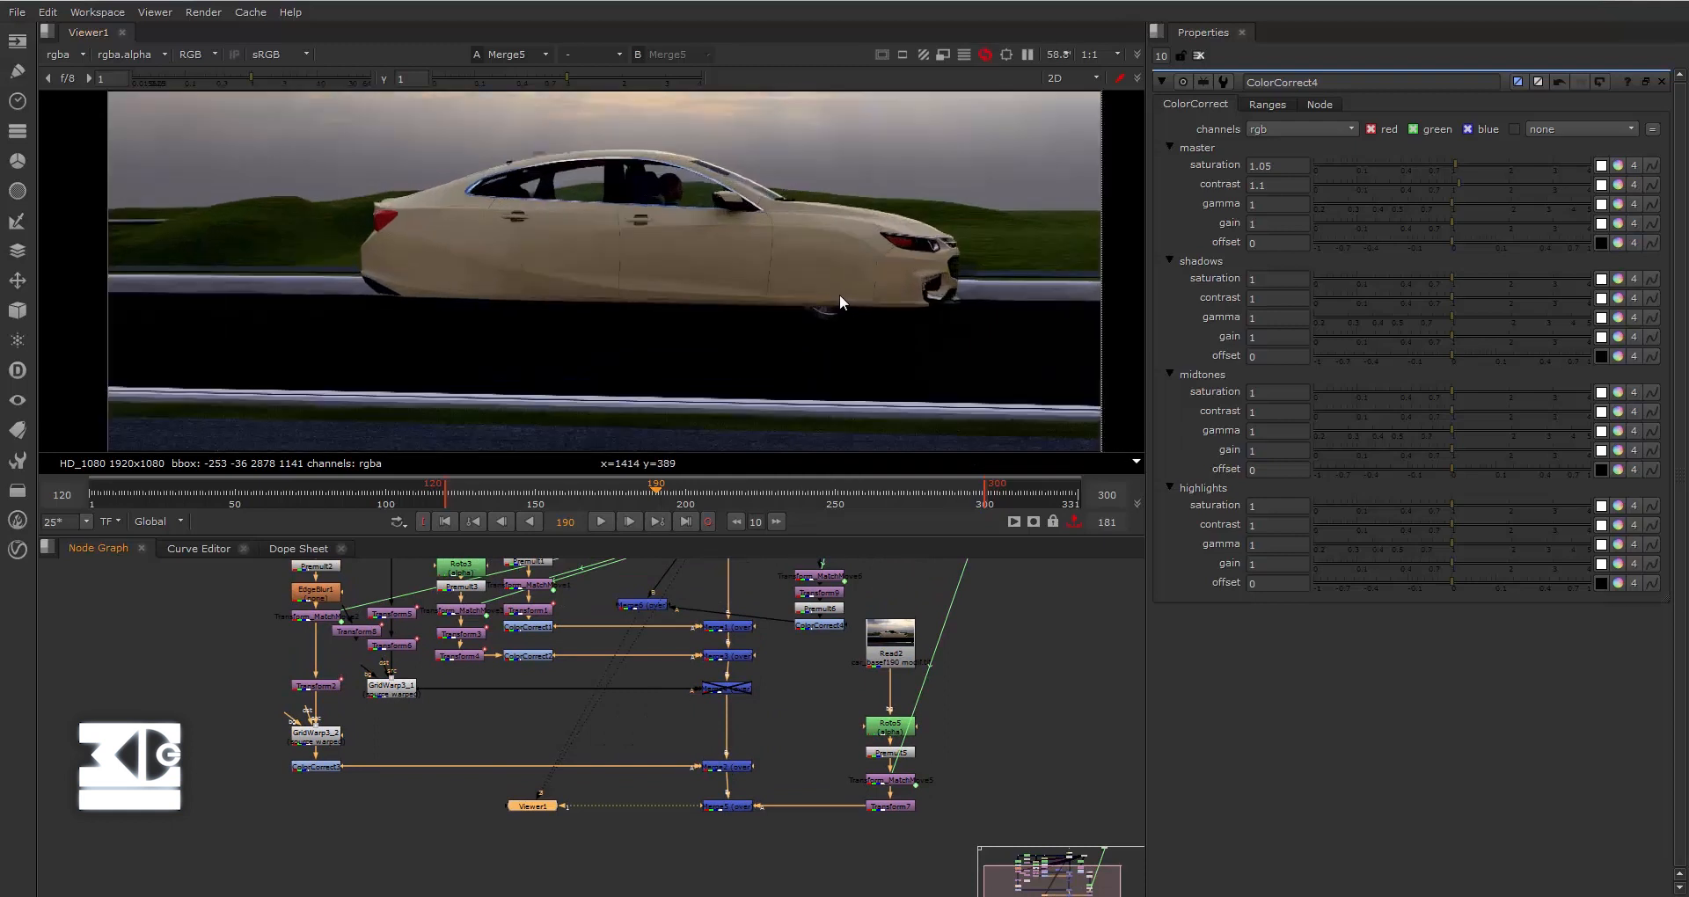
click(724, 690)
key(d)
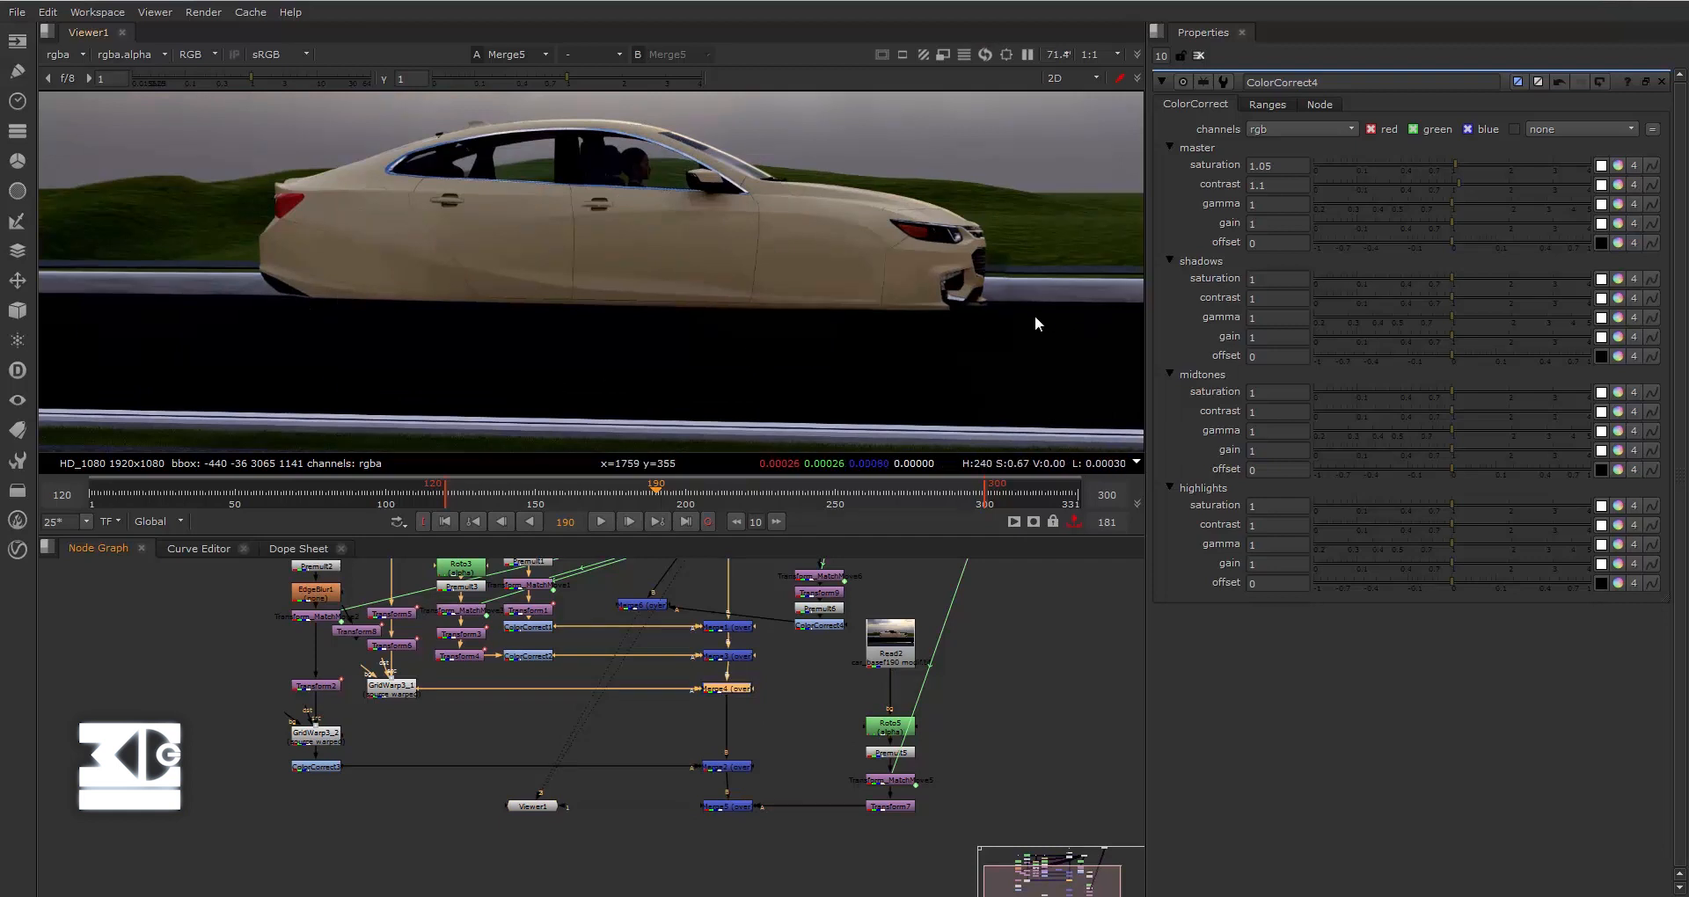
scroll(901, 325, down, 2)
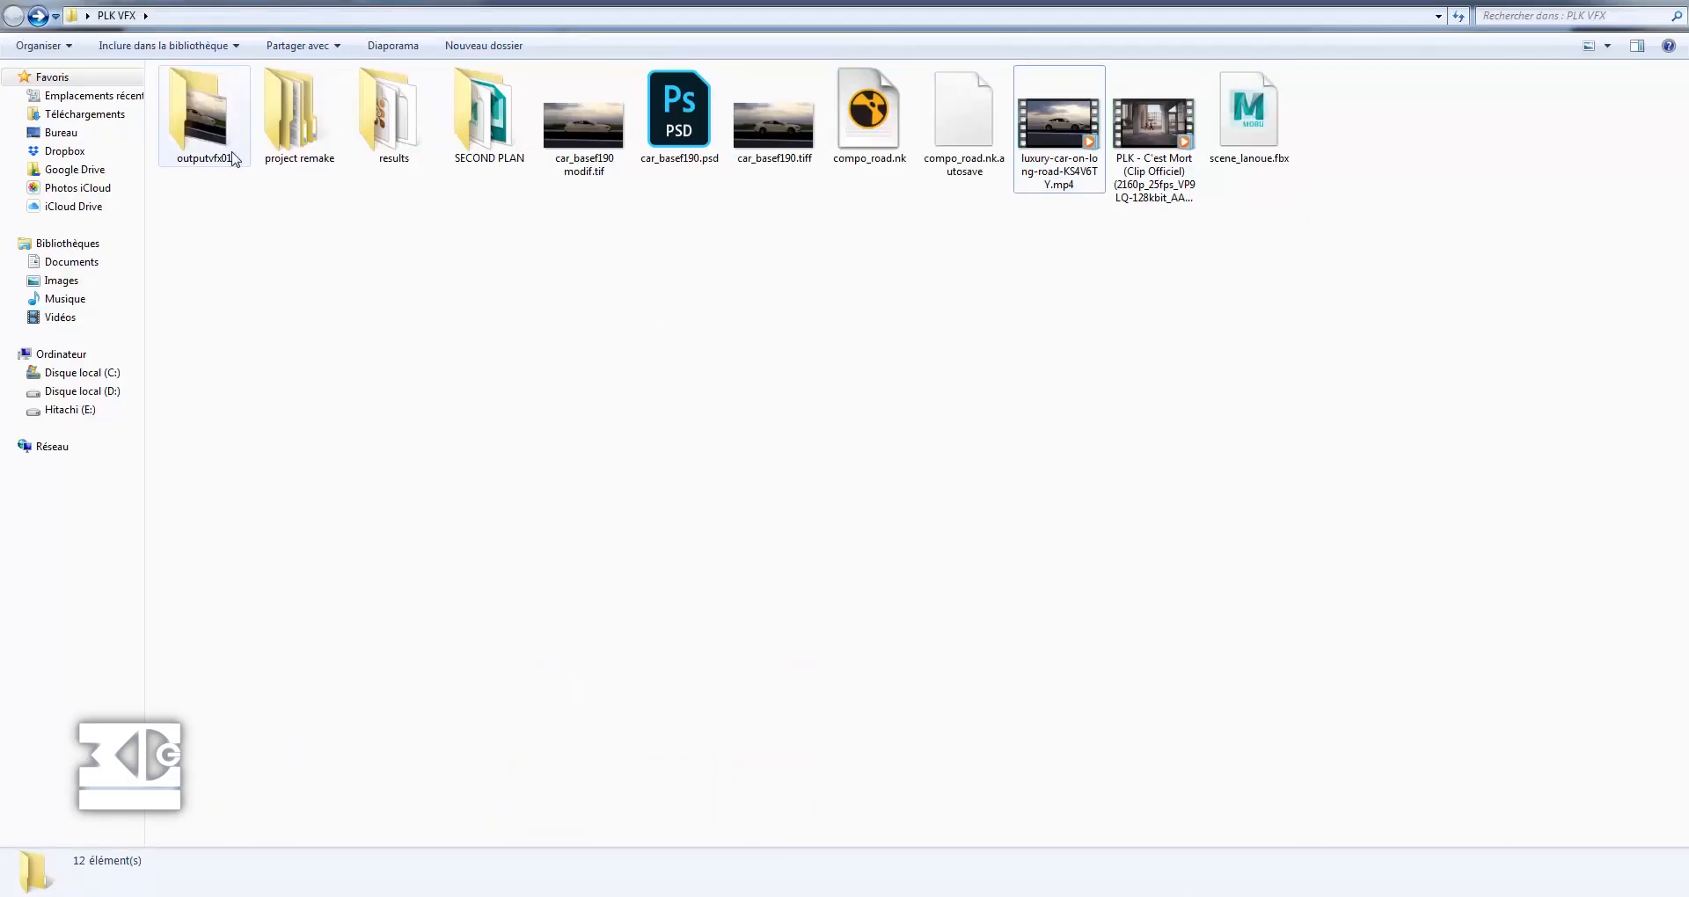
Open the outputvfx01 folder in the file explorer and play the rendered compo_road video to review the wheelless car.
double_click(216, 96)
double_click(227, 148)
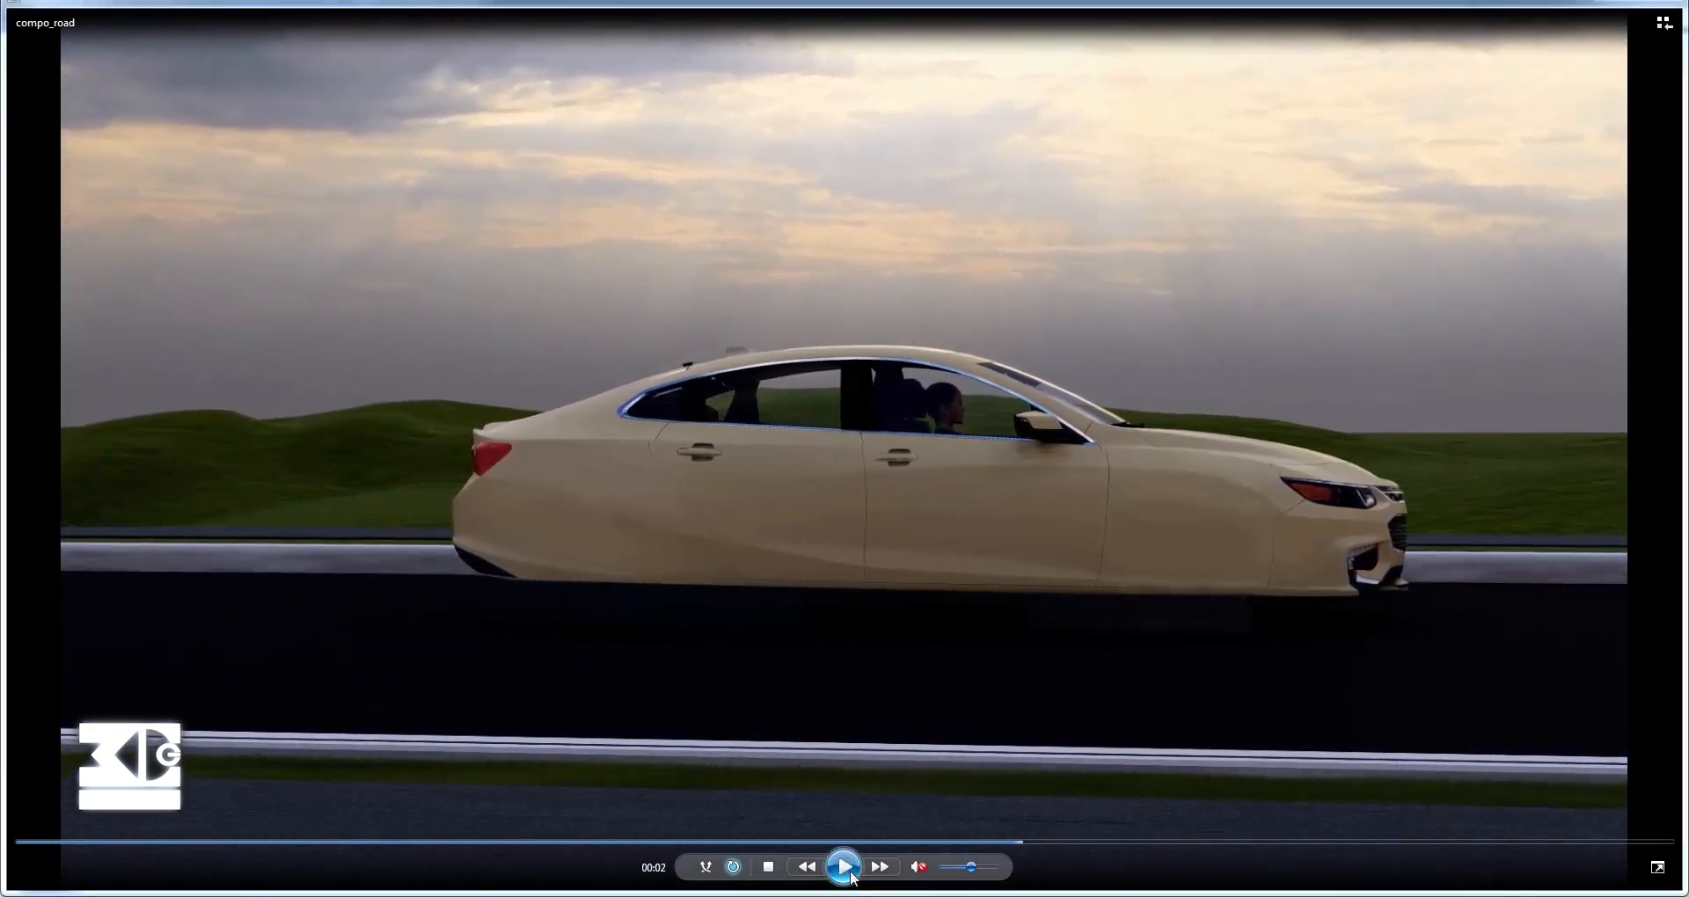
click(876, 778)
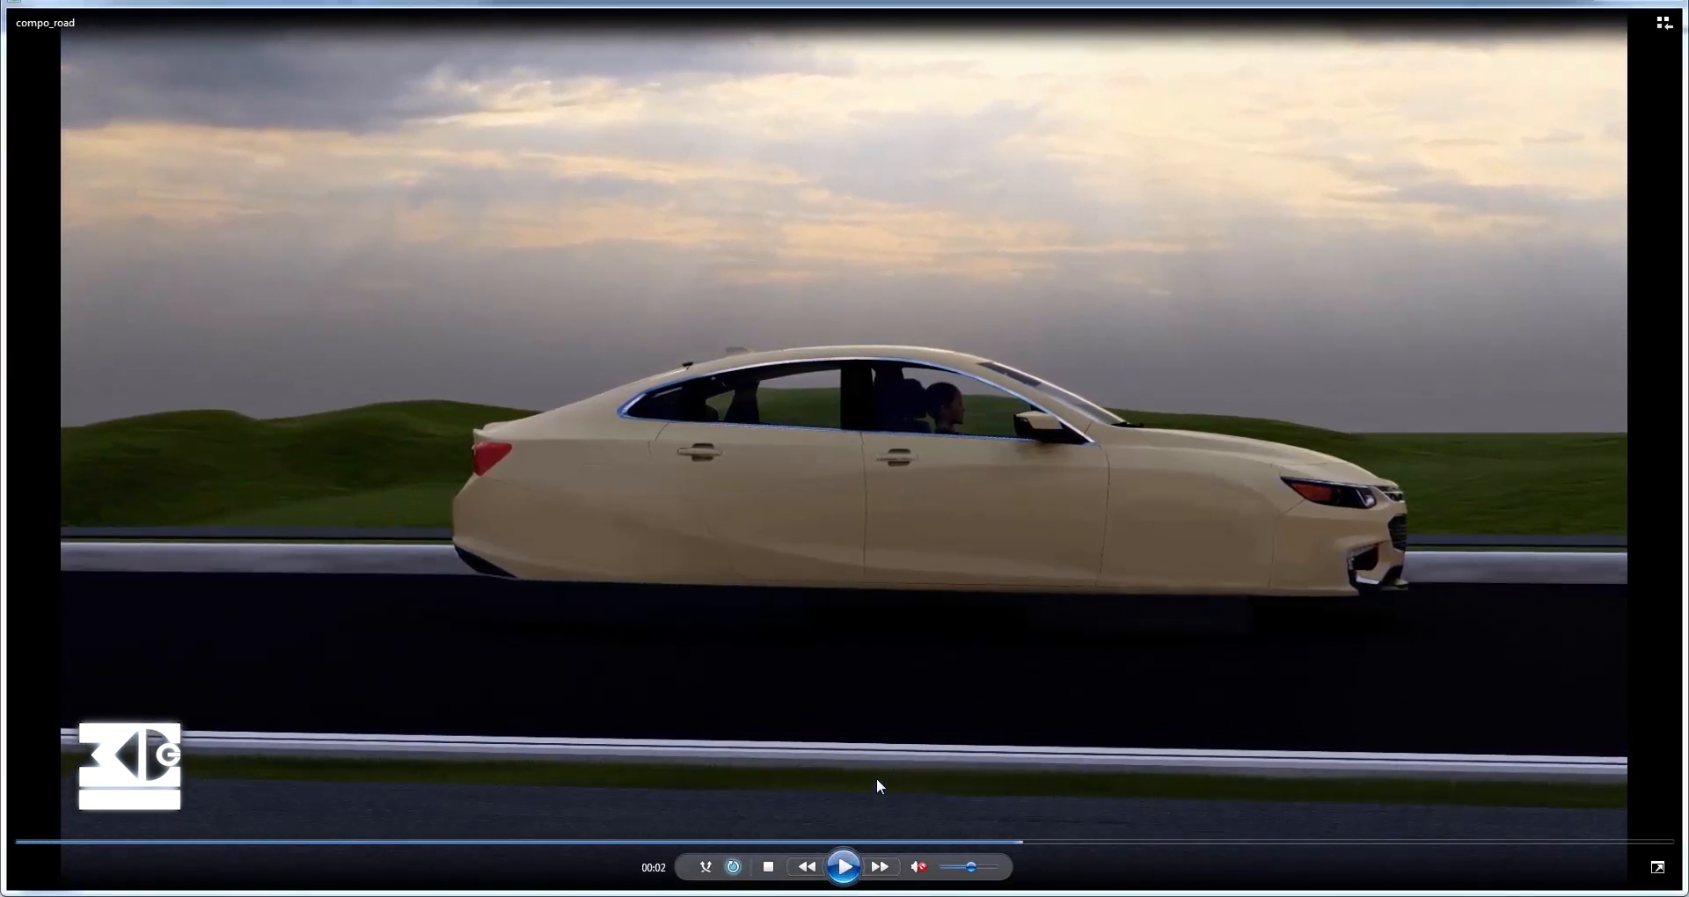
click(850, 868)
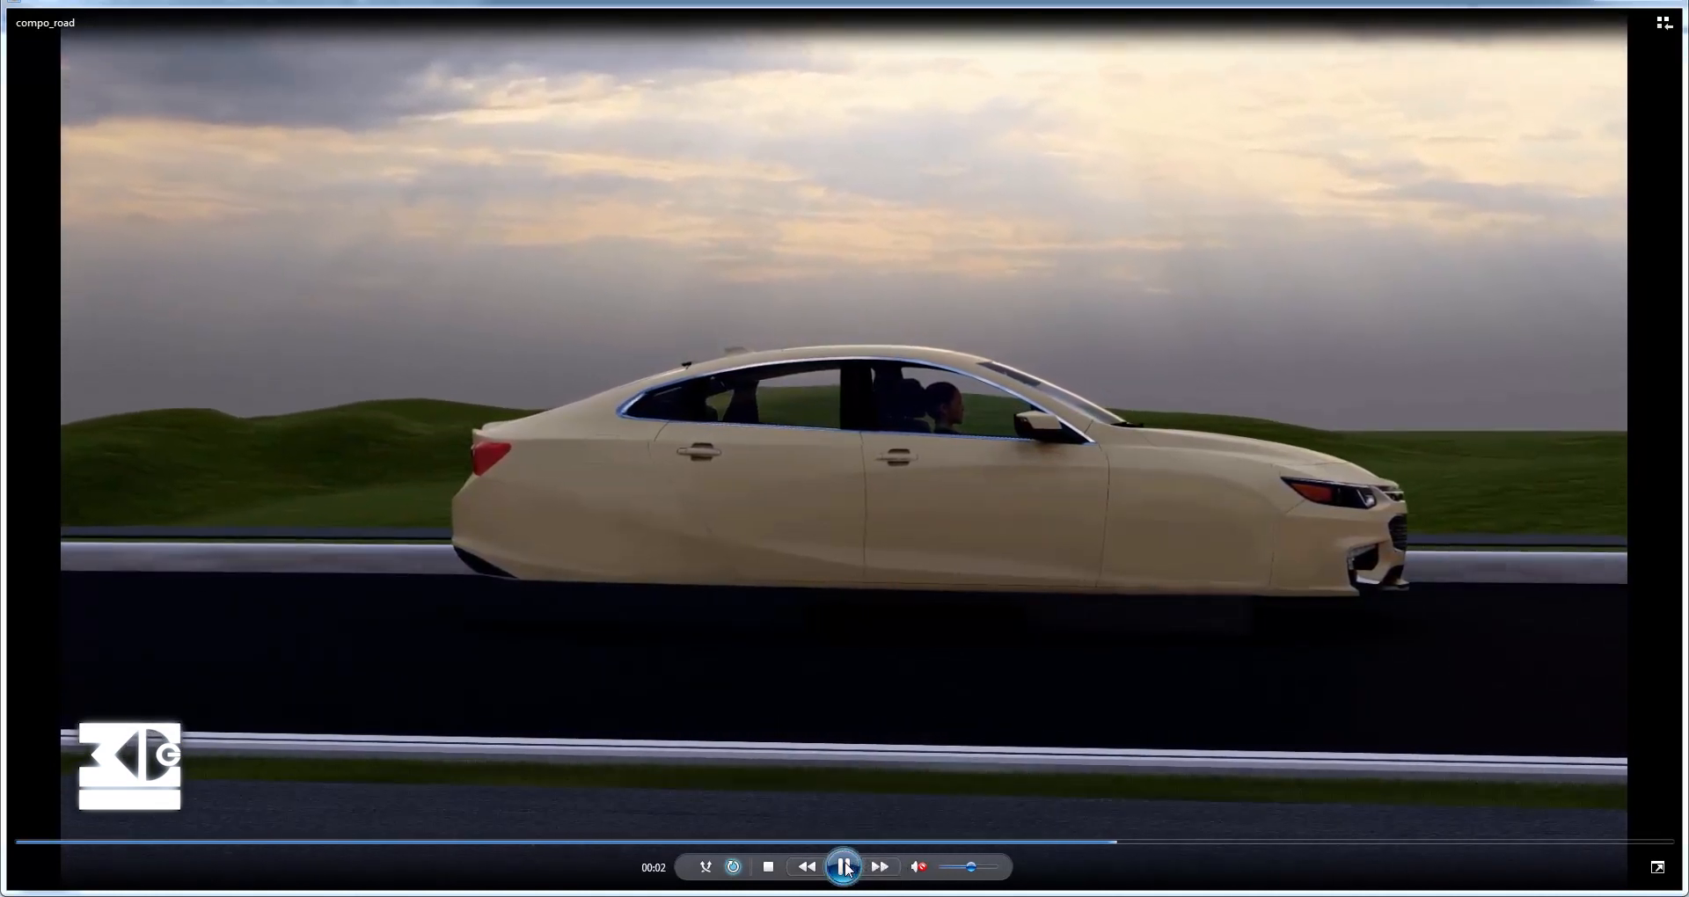
click(844, 868)
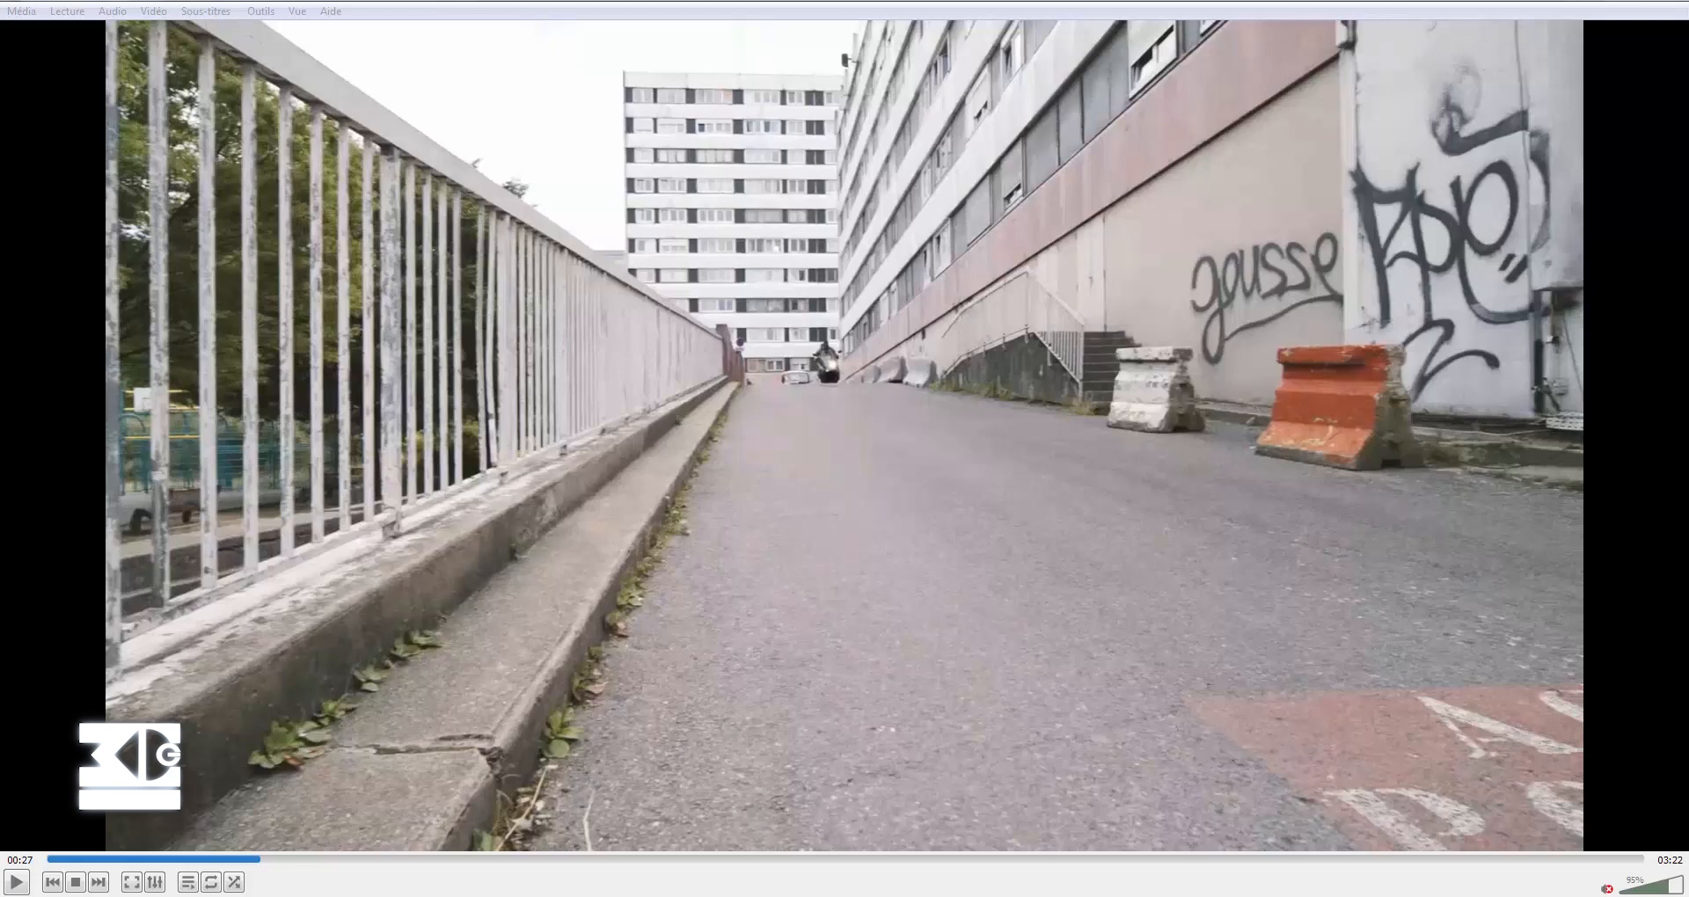
Replay the floating scooter and police car shot between about 00:27 and 00:30 in the reference music video.
click(852, 603)
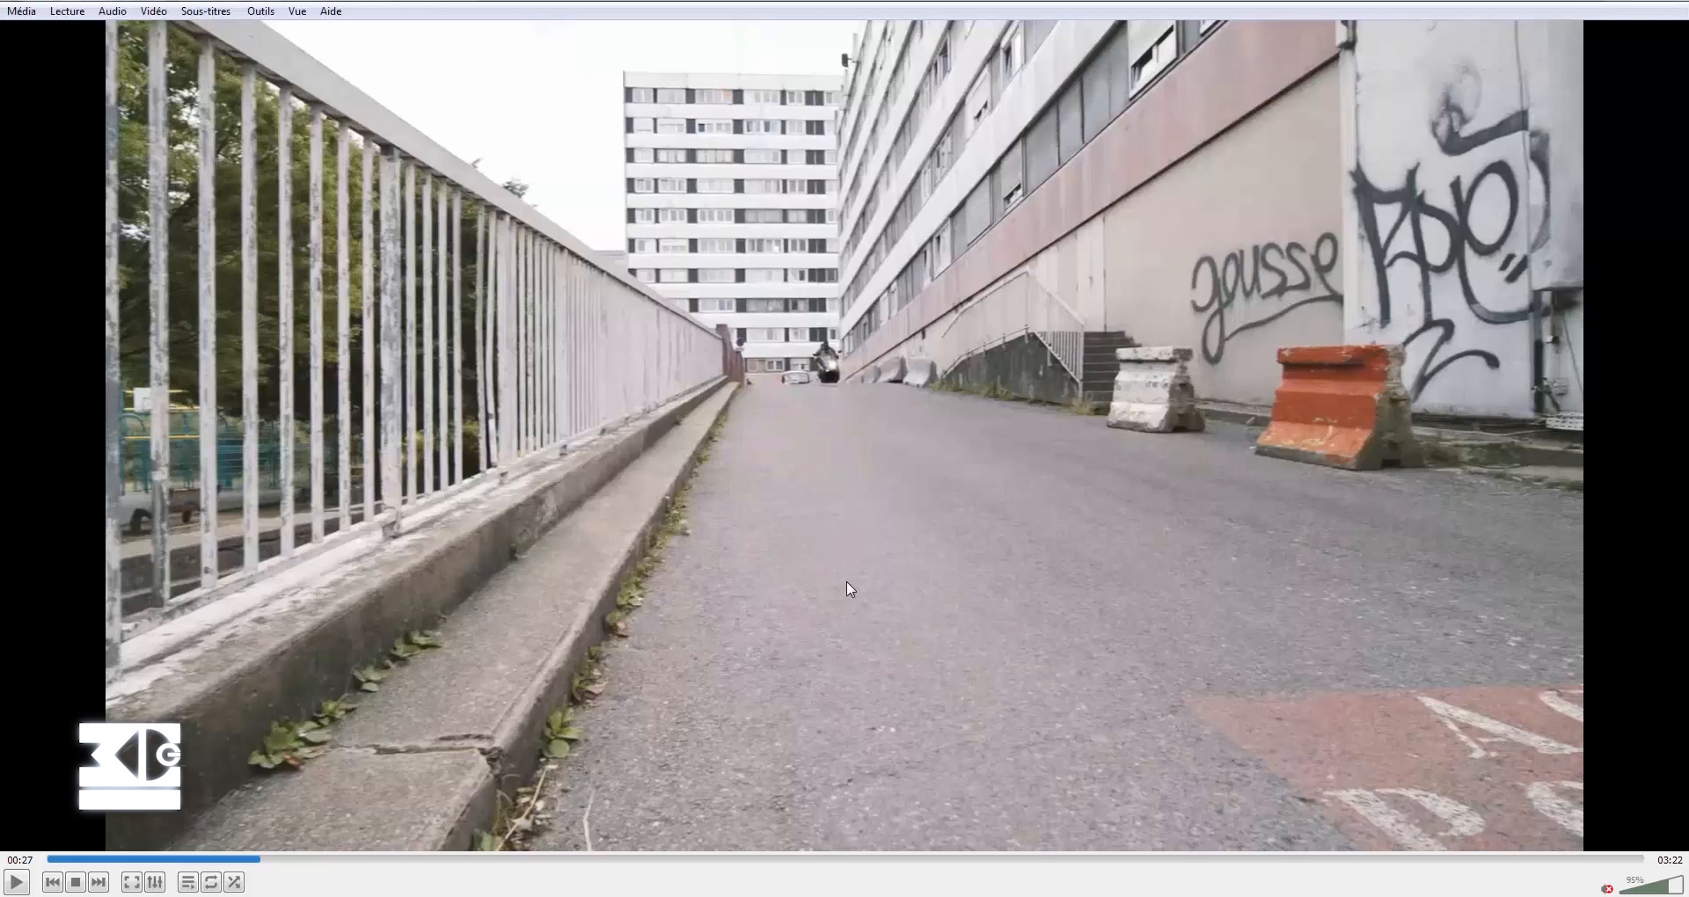
key(space)
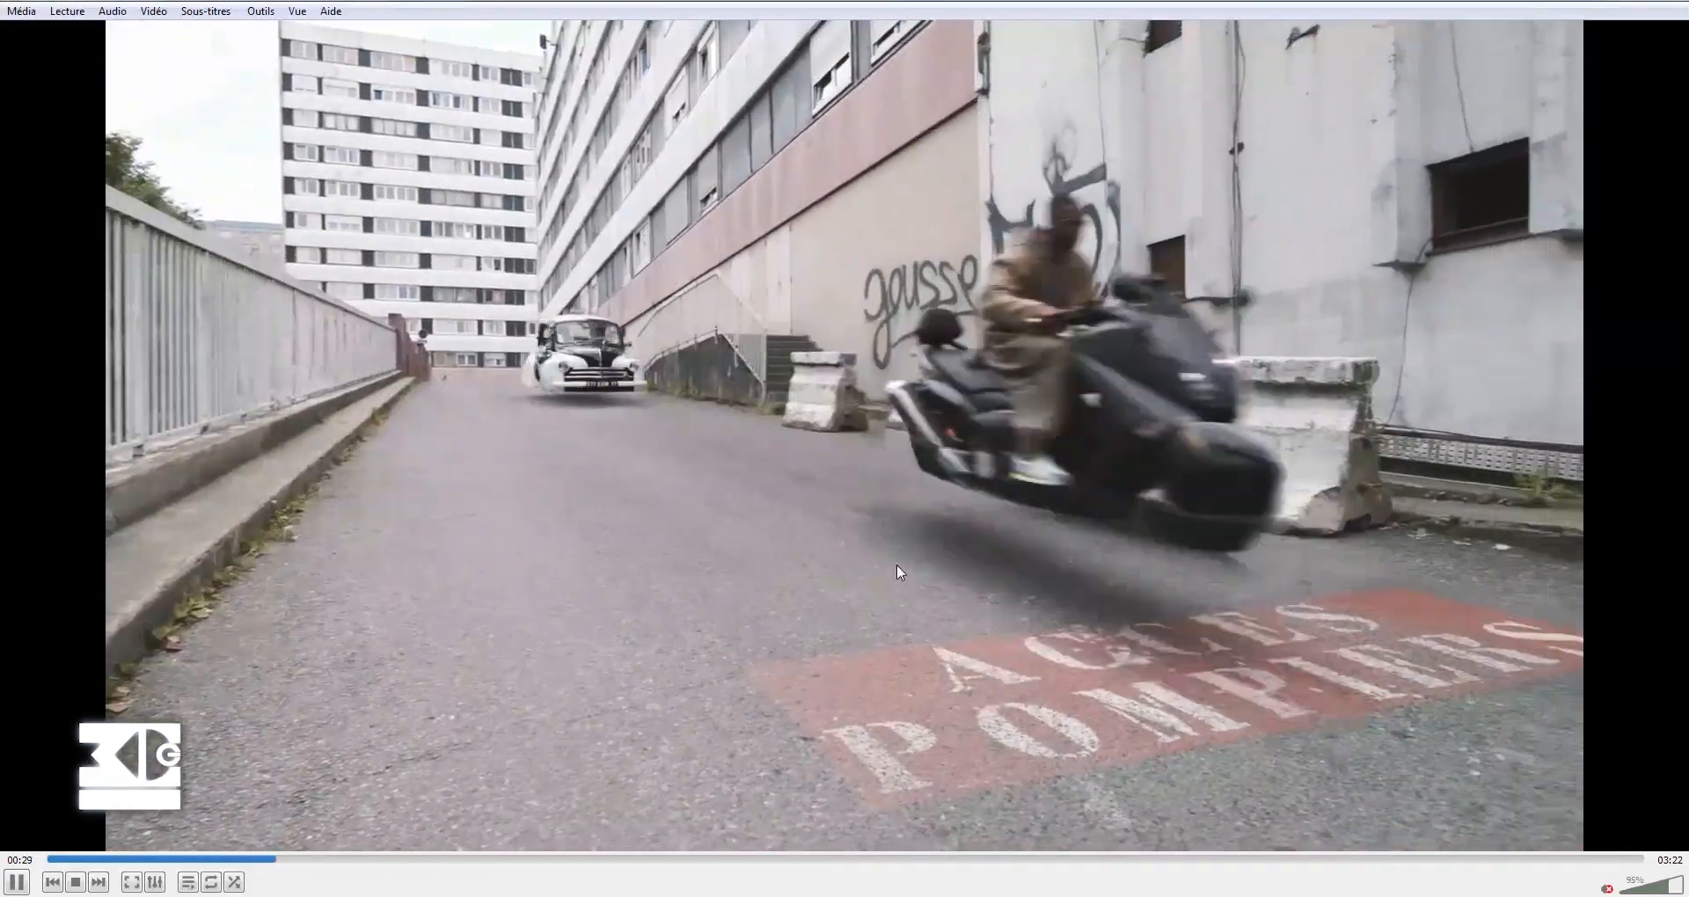
key(space)
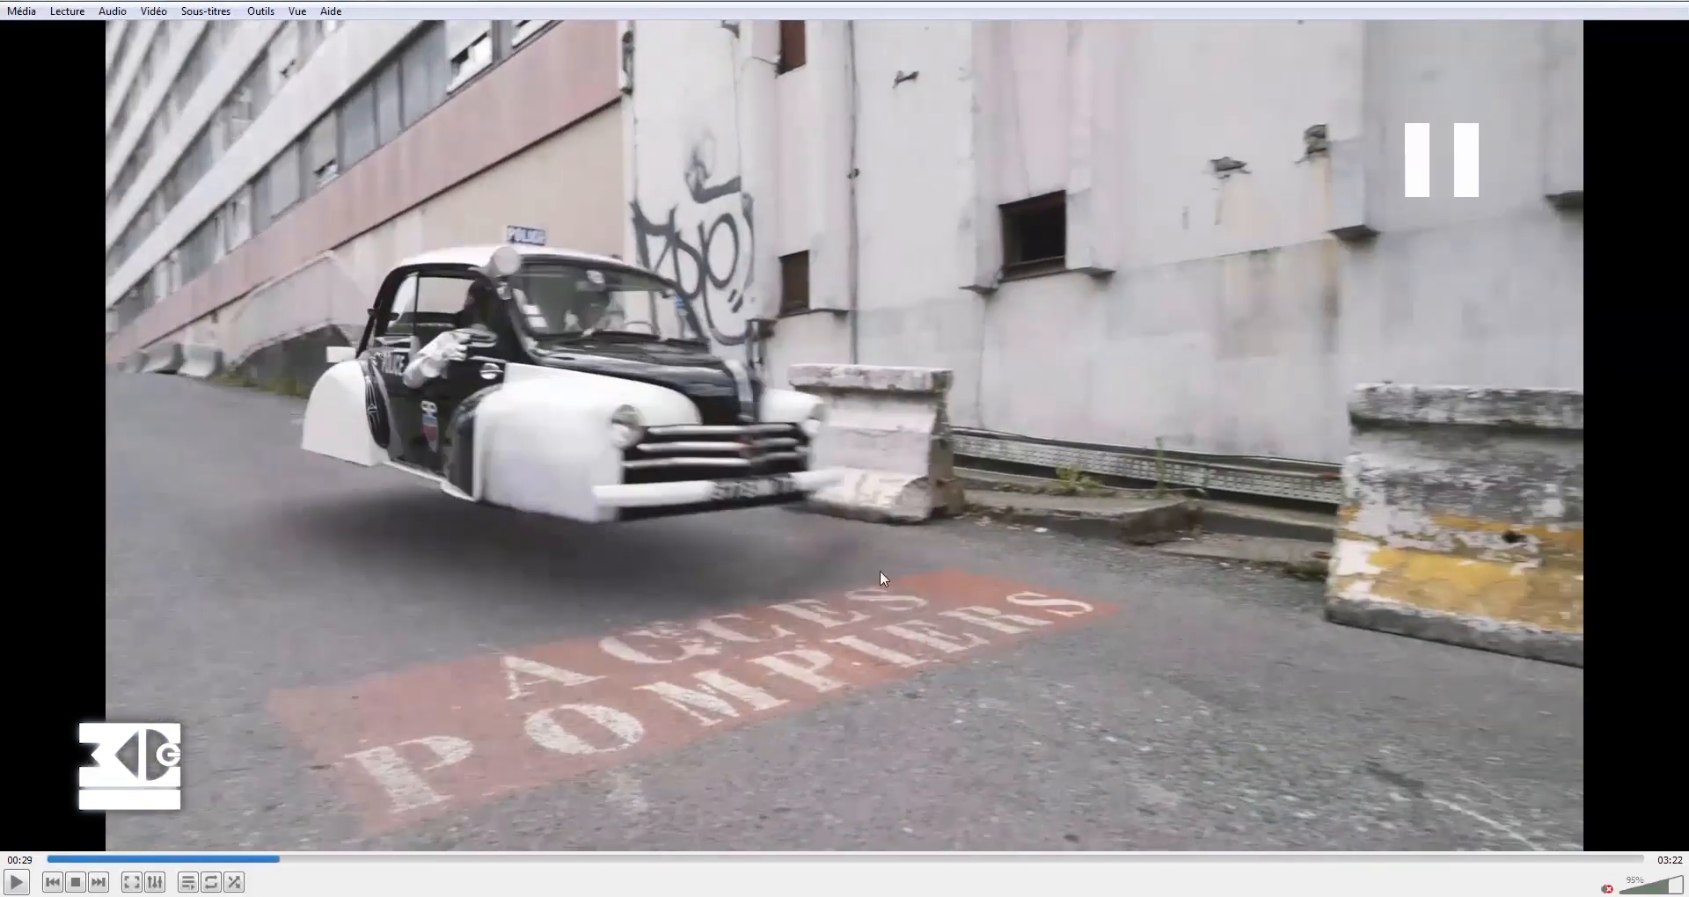
click(273, 859)
click(265, 859)
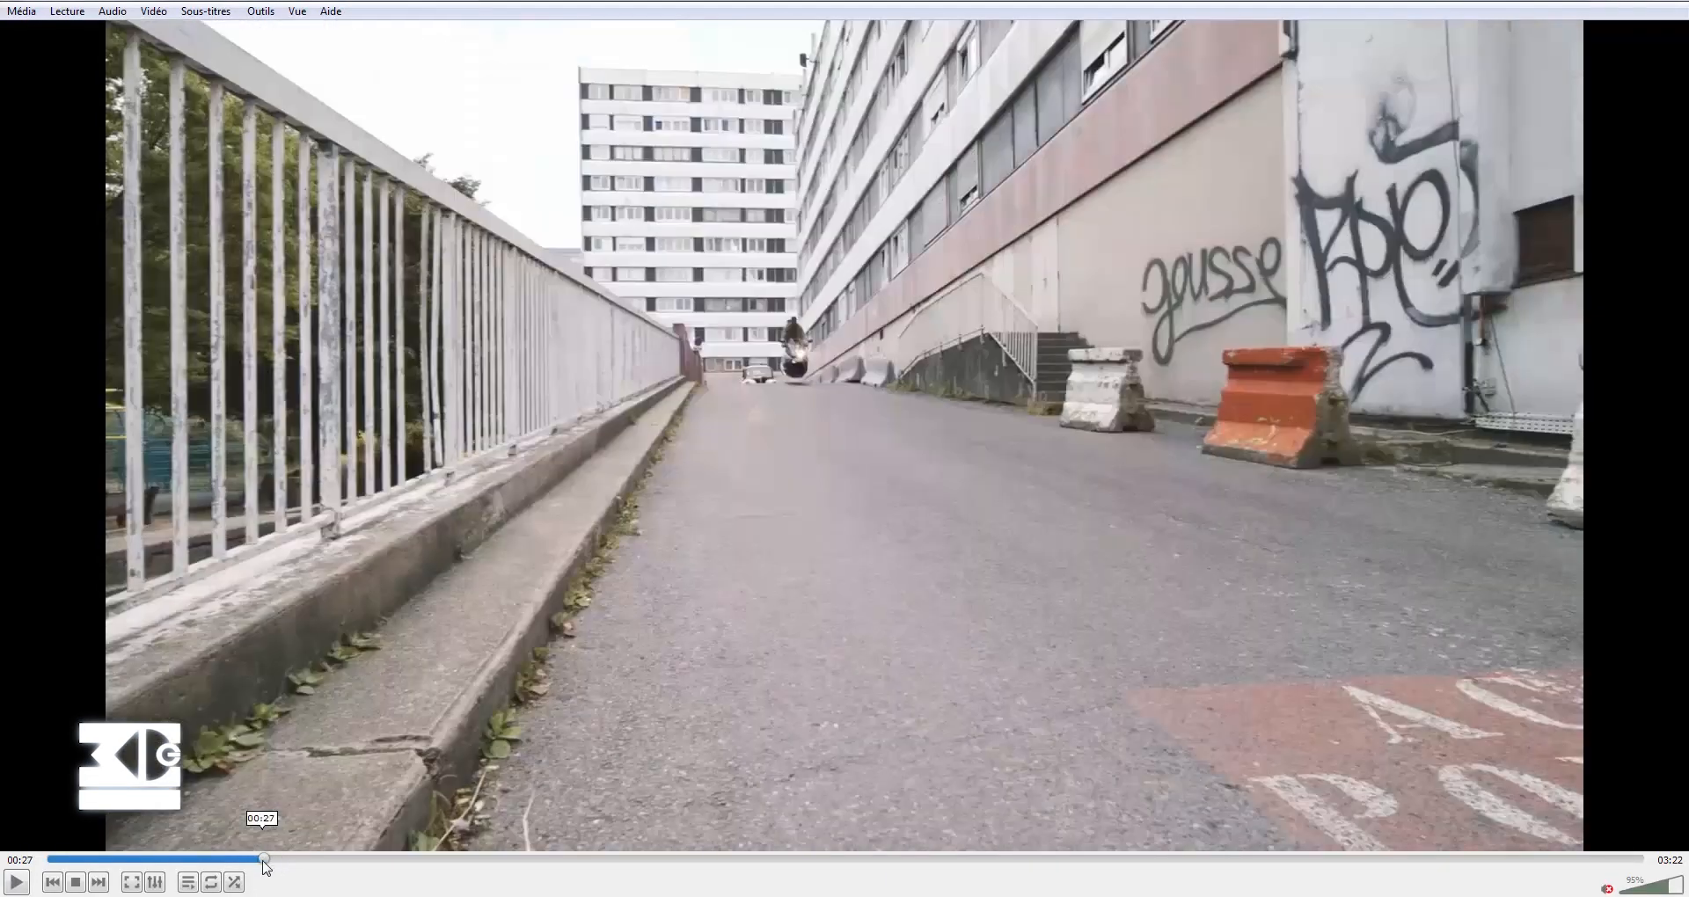
key(space)
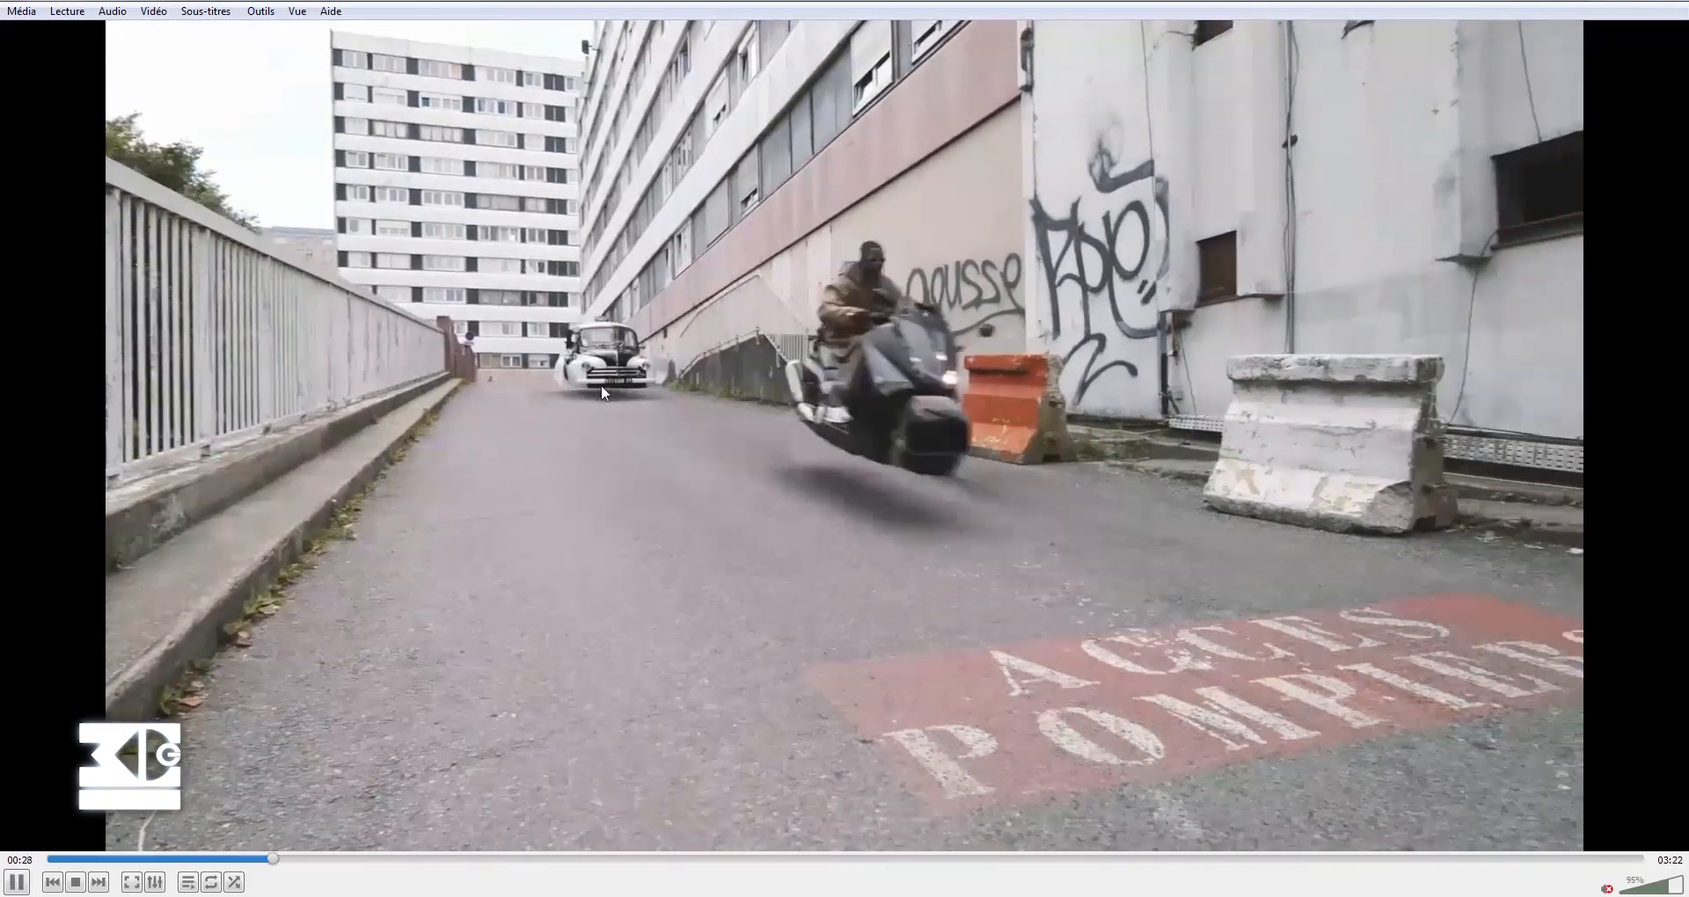
key(space)
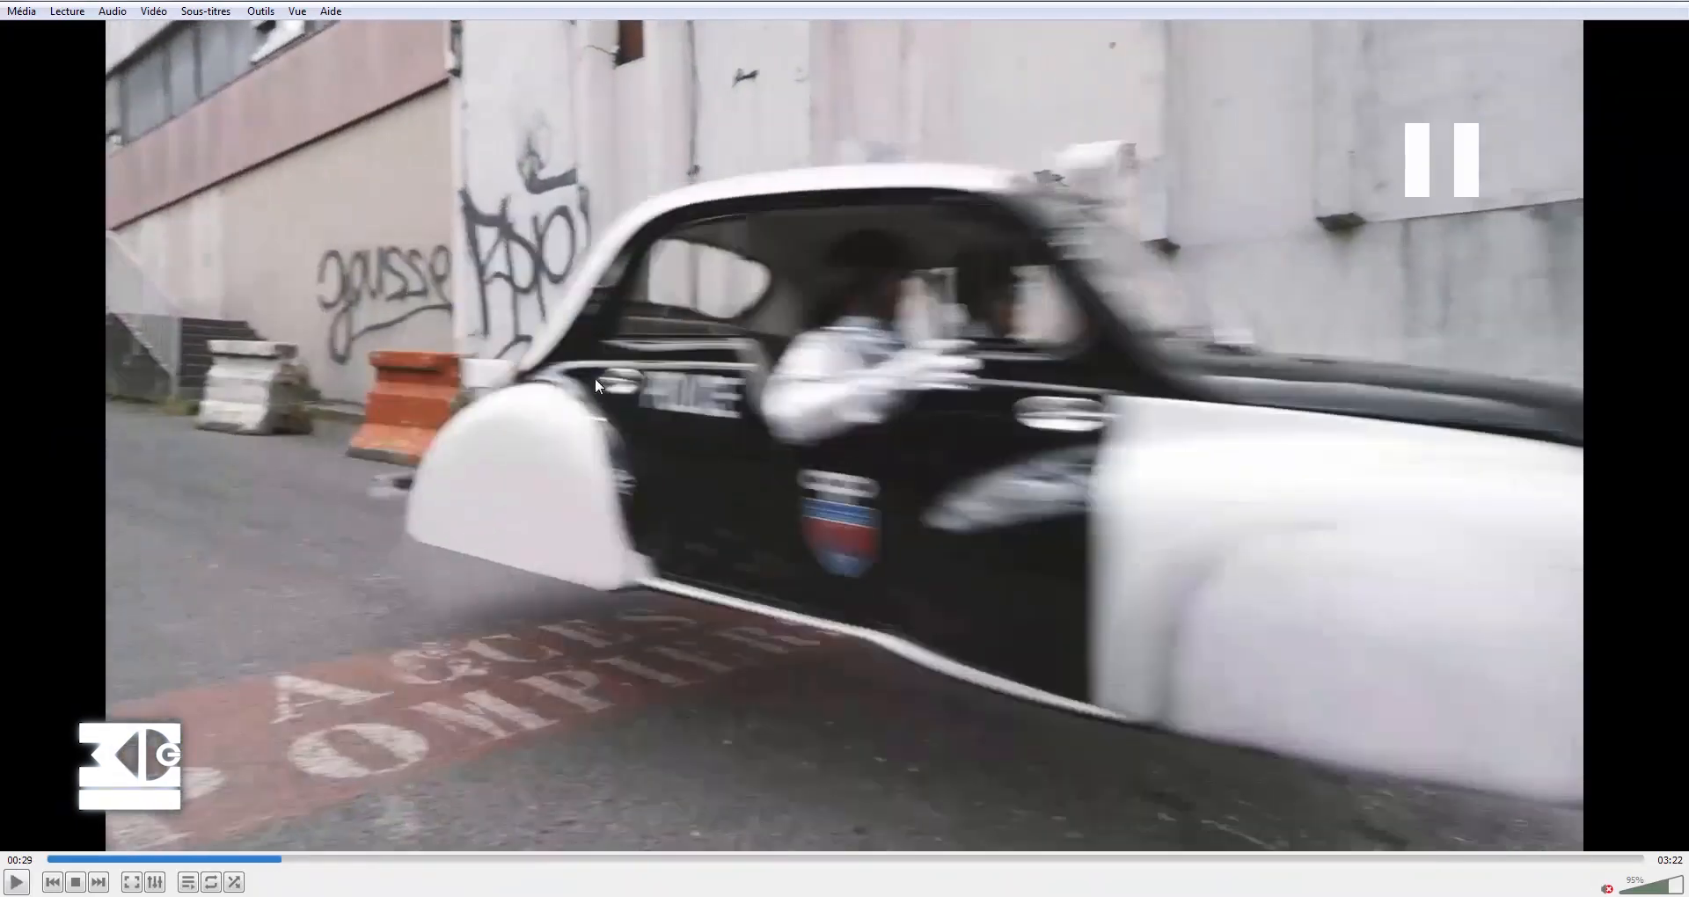
click(274, 855)
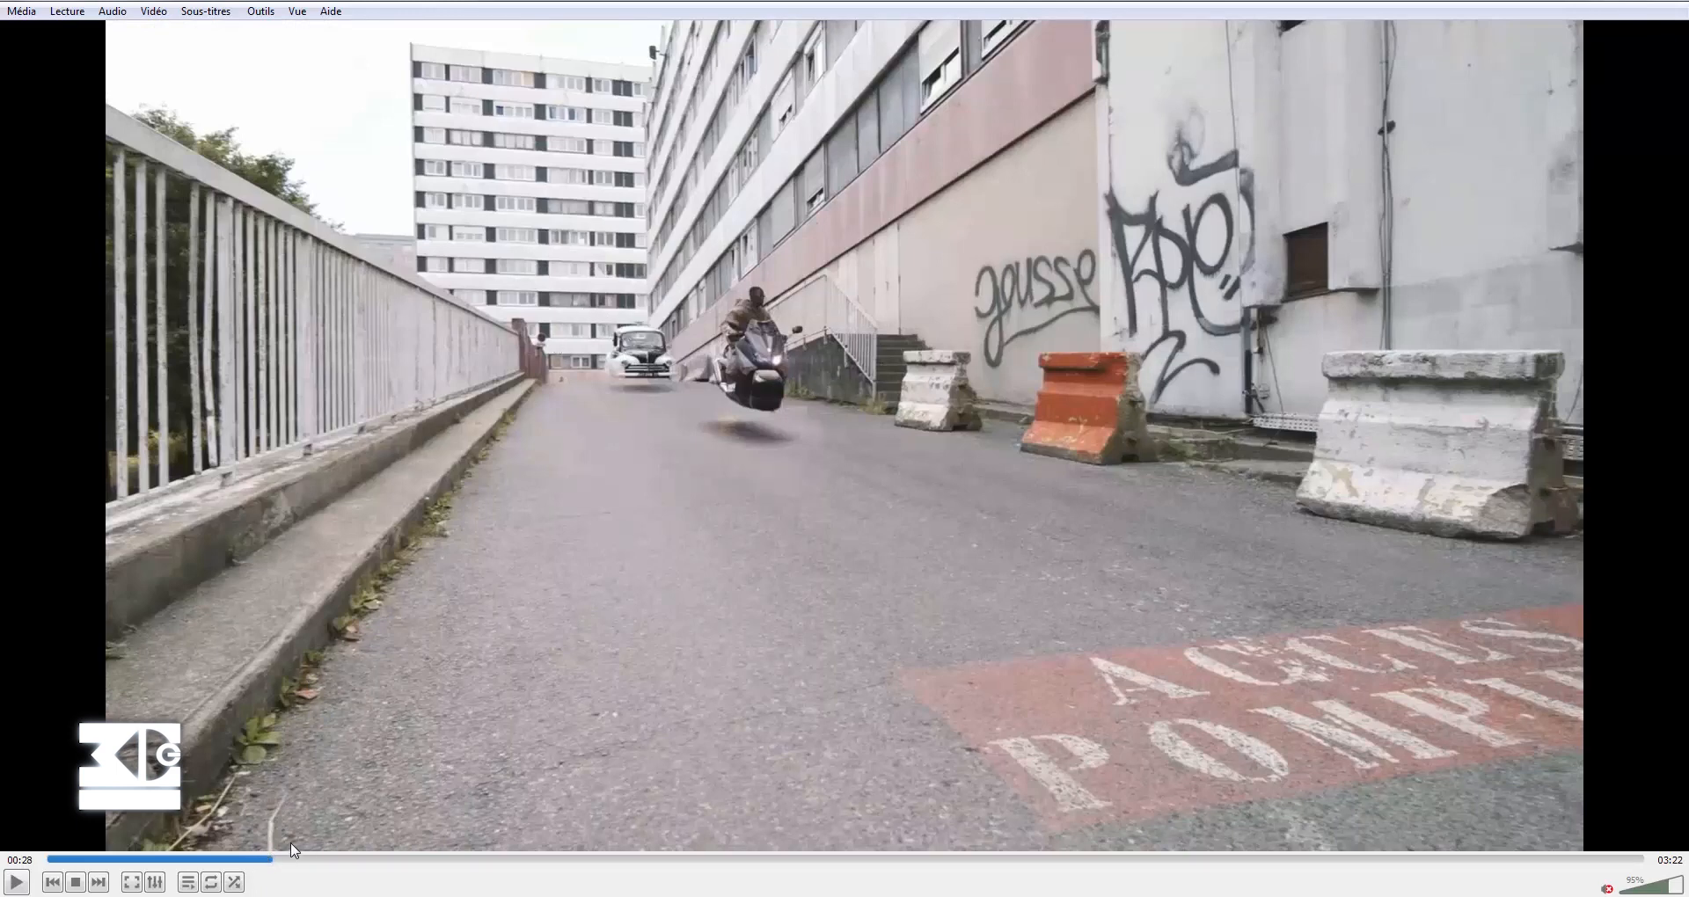
key(space)
key(space)
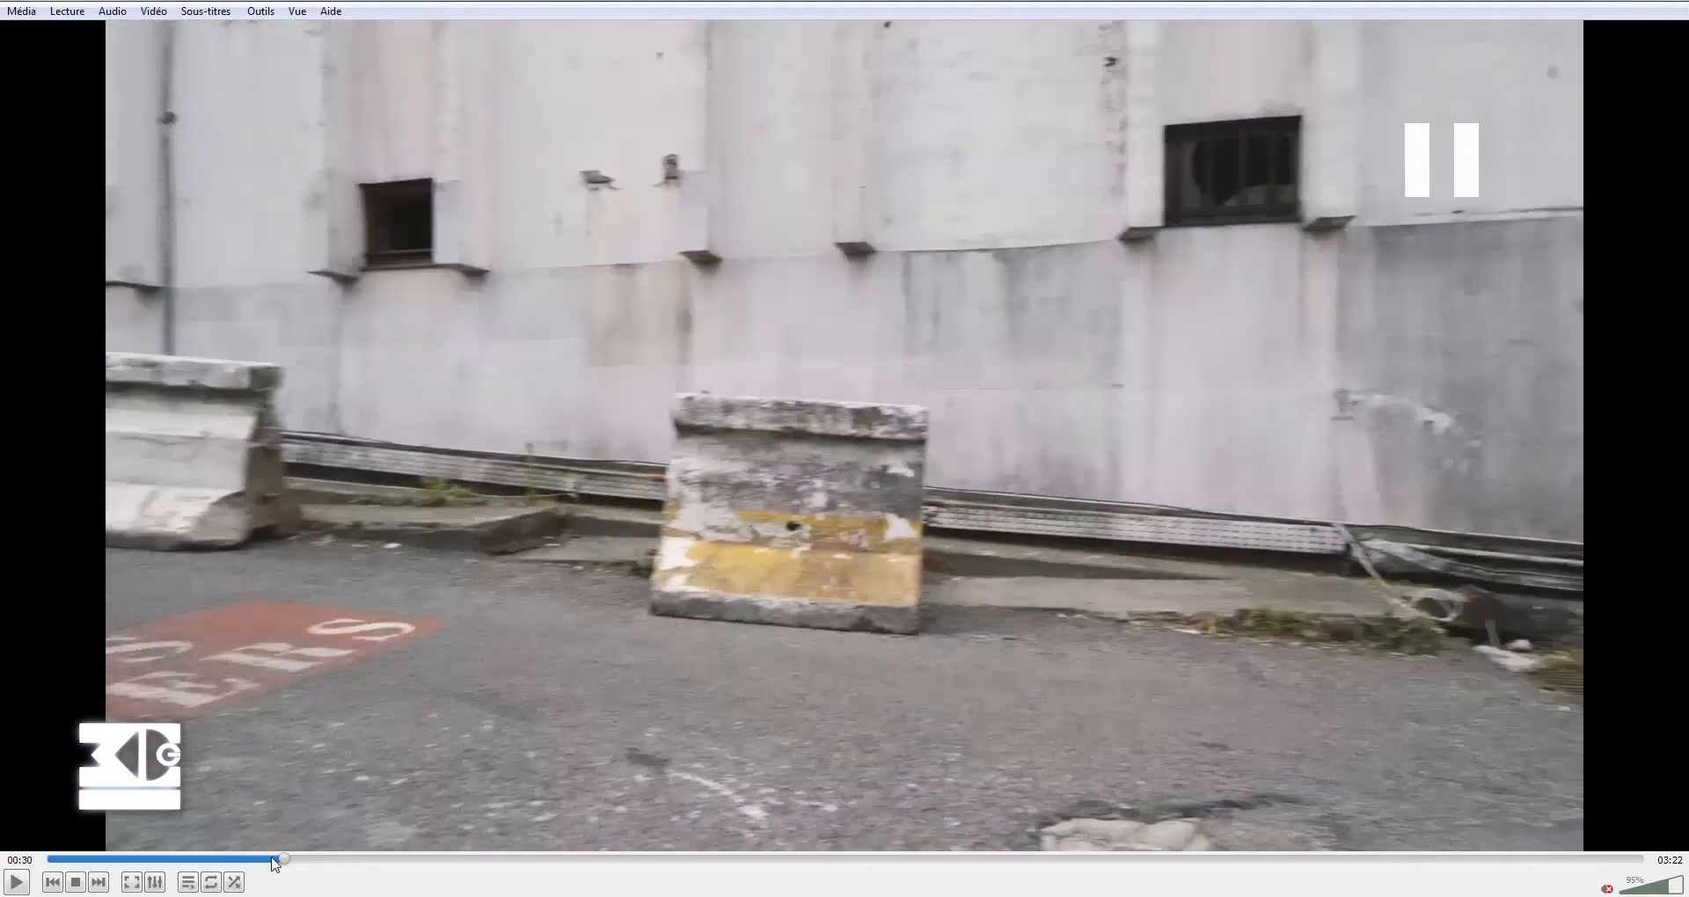
click(273, 858)
key(space)
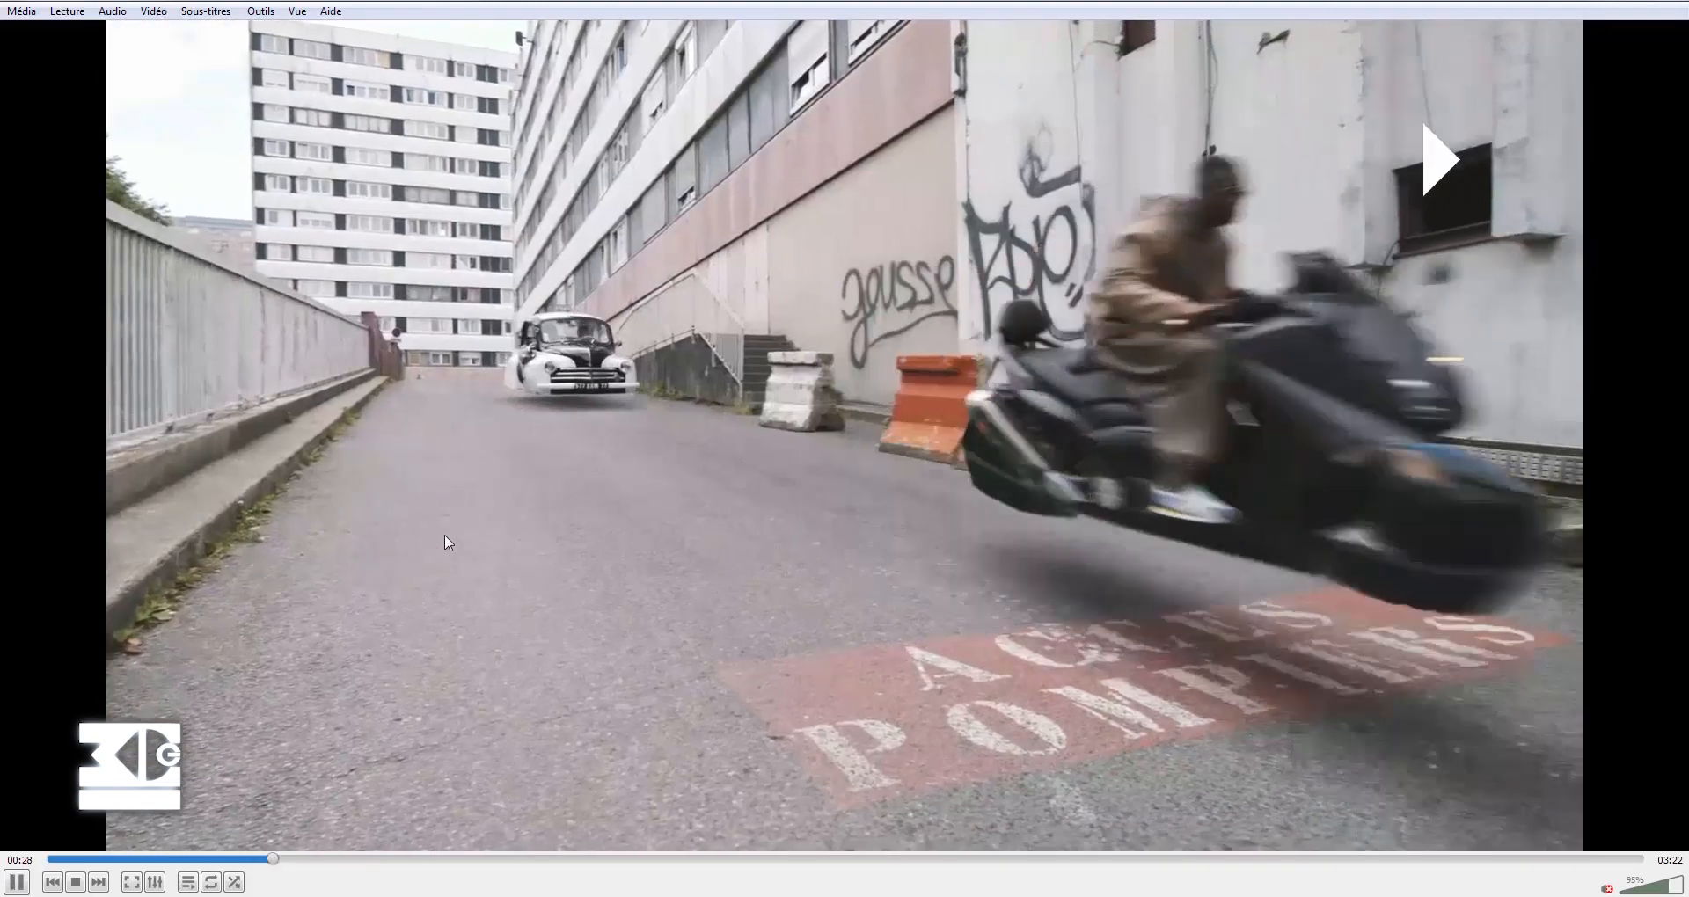
Return to about 00:28 in the reference music video and replay the camera pan that follows the floating vehicles past the concrete barriers.
key(space)
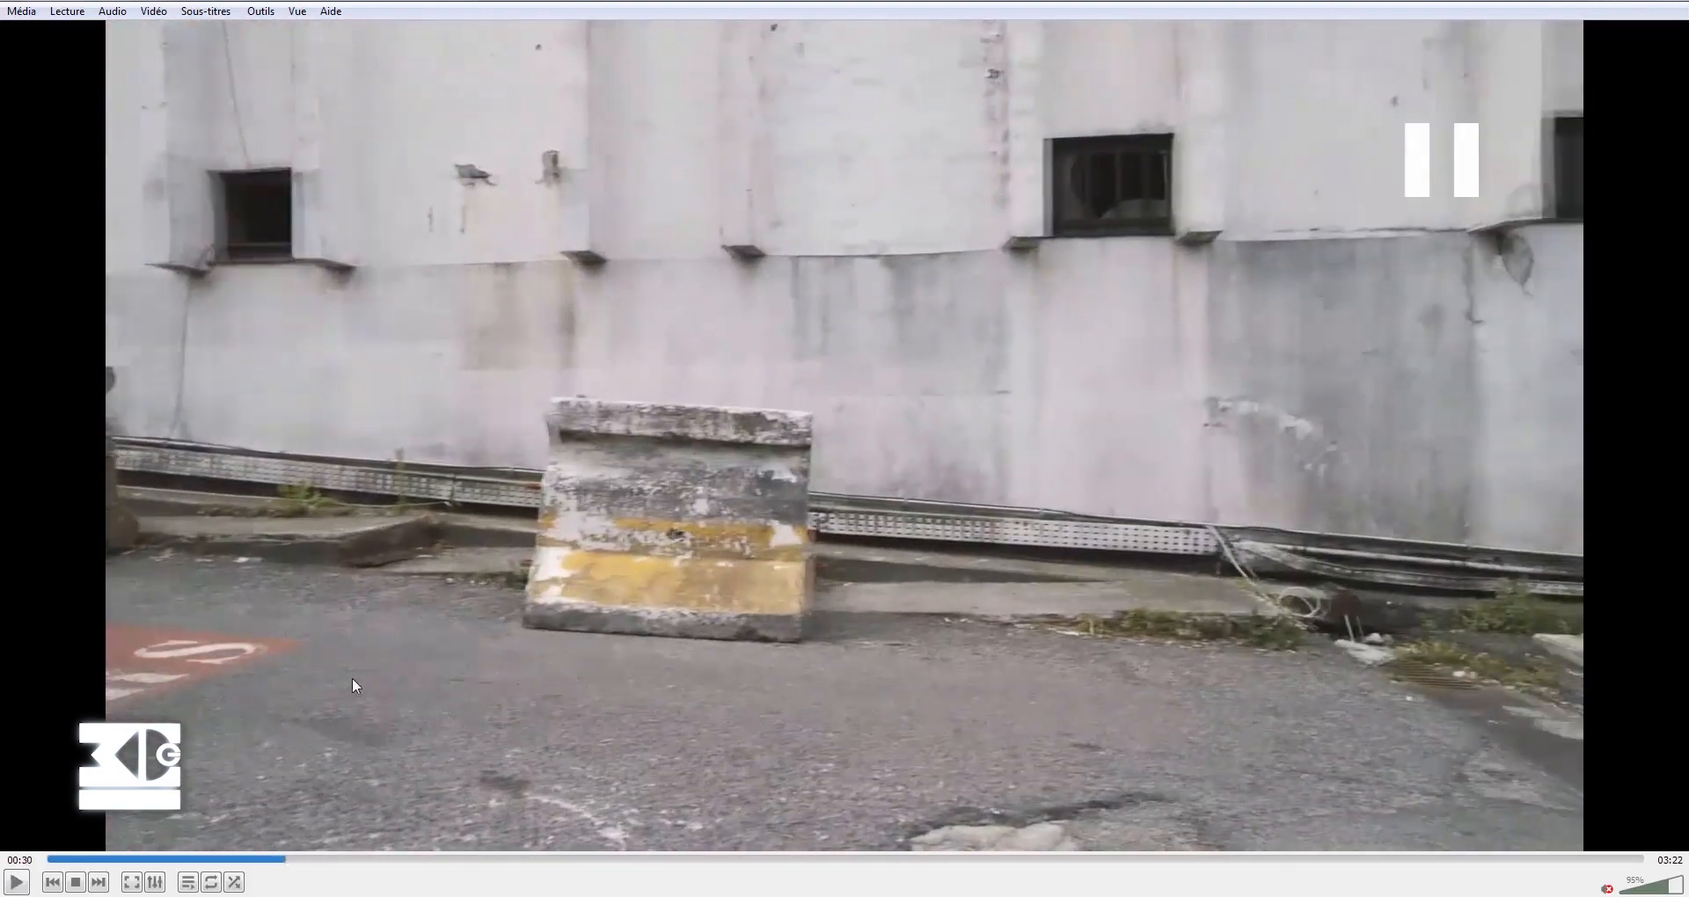
click(278, 859)
click(274, 859)
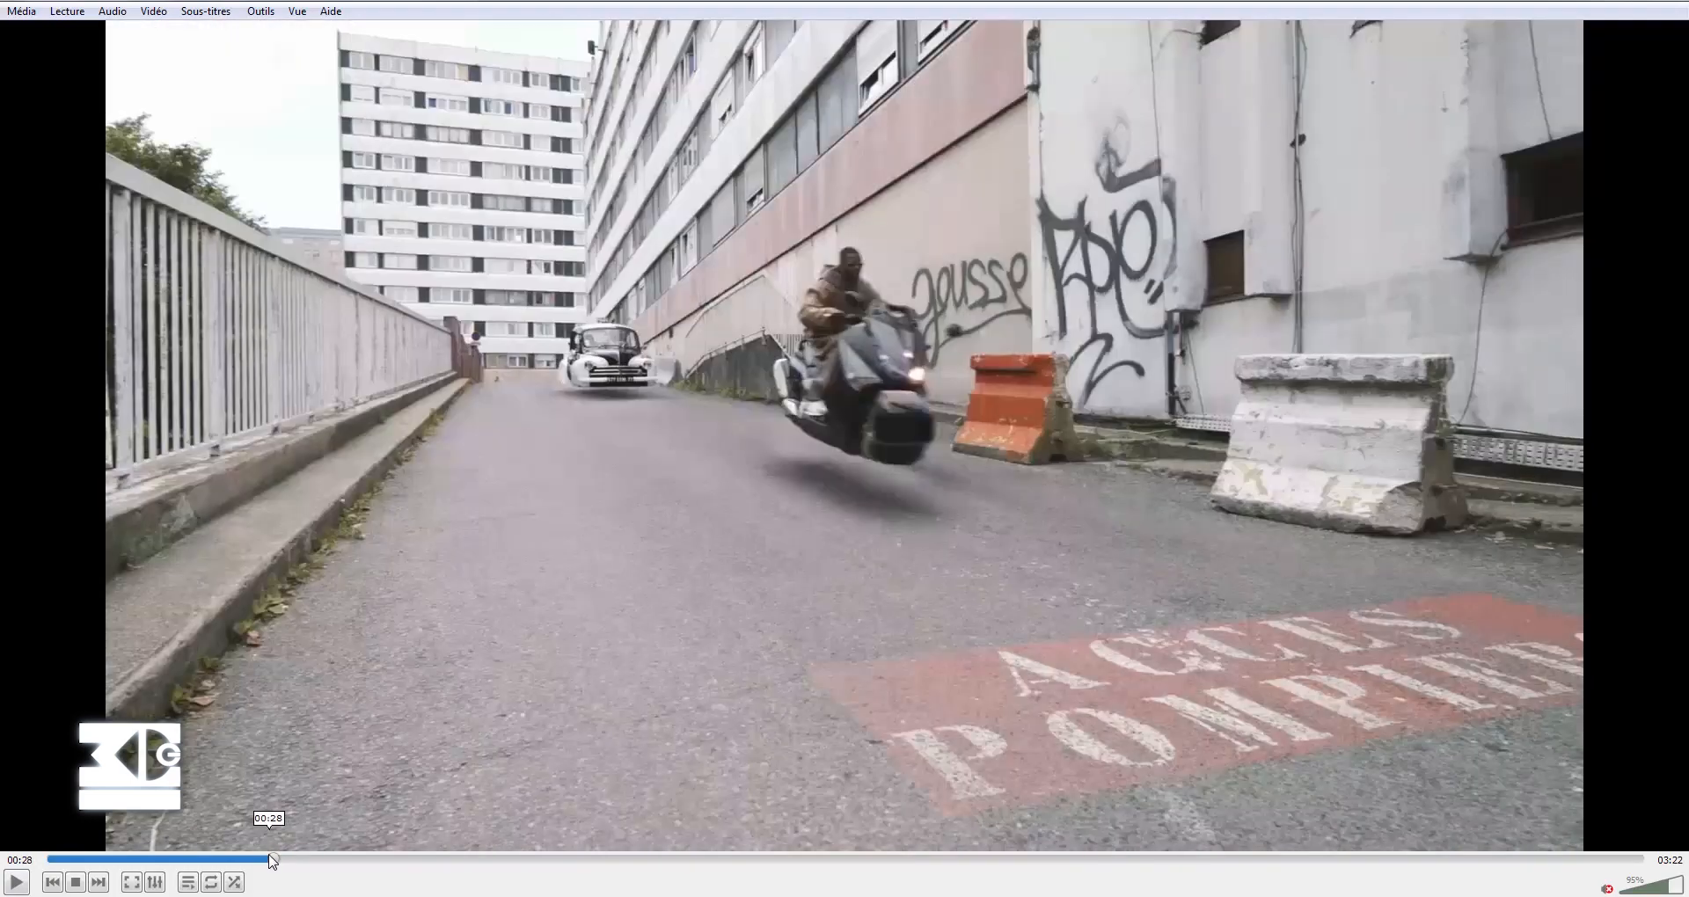
key(space)
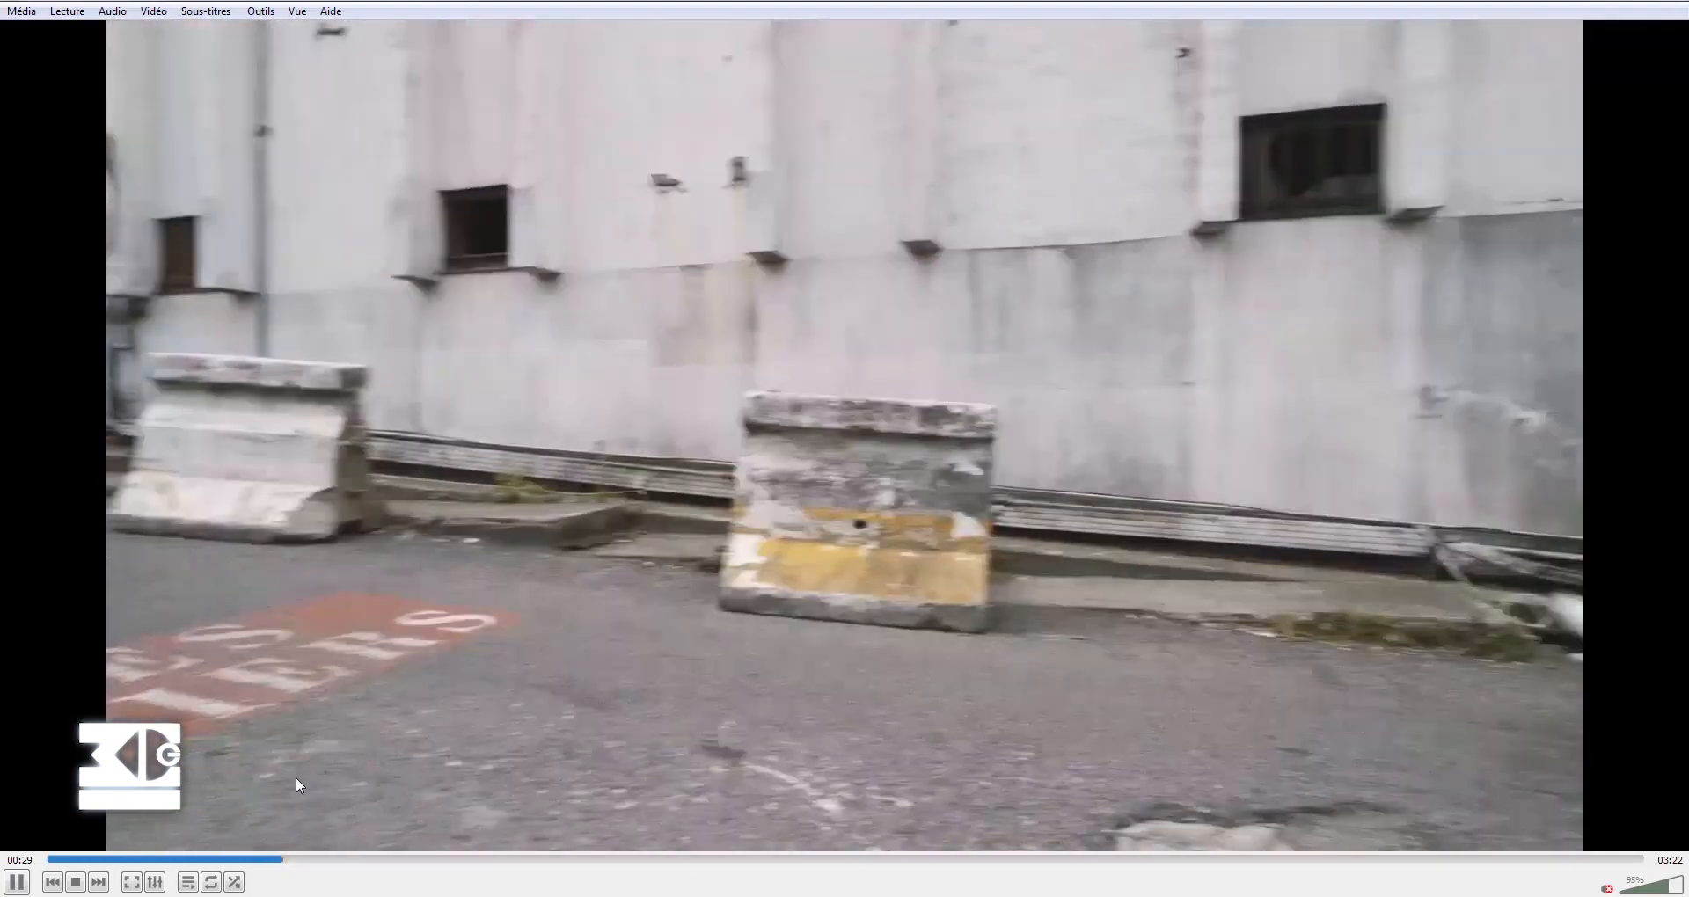
key(space)
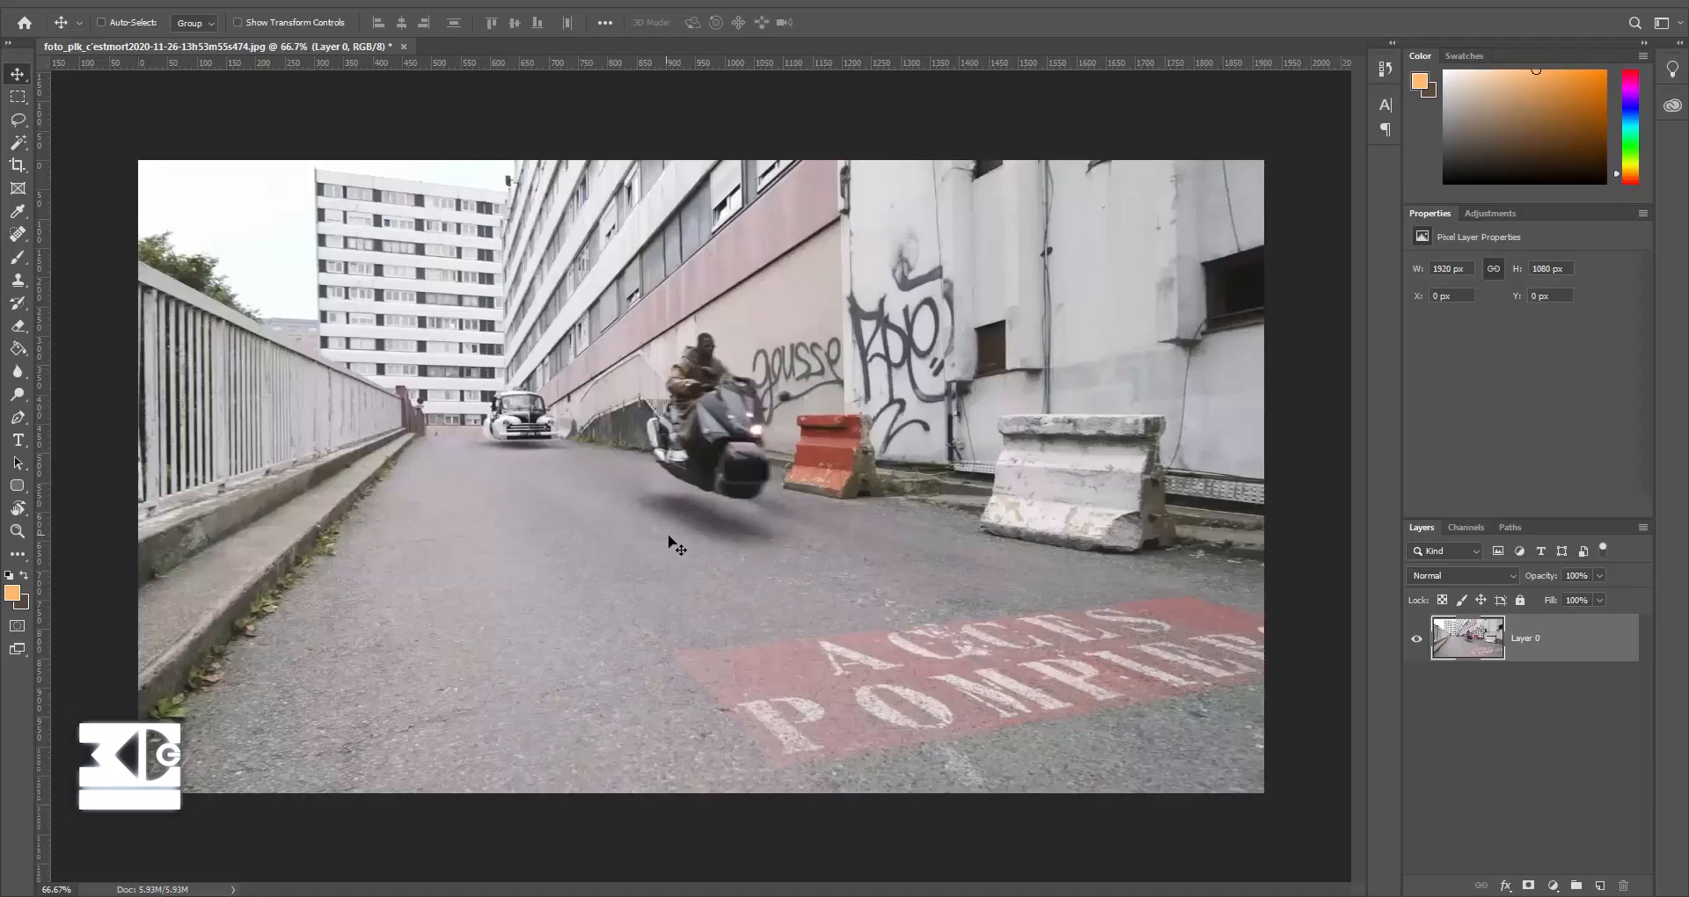
Switch to the video still in Photoshop, paint orange marks below the scooter and car where wheels would be, and undo them.
key(b)
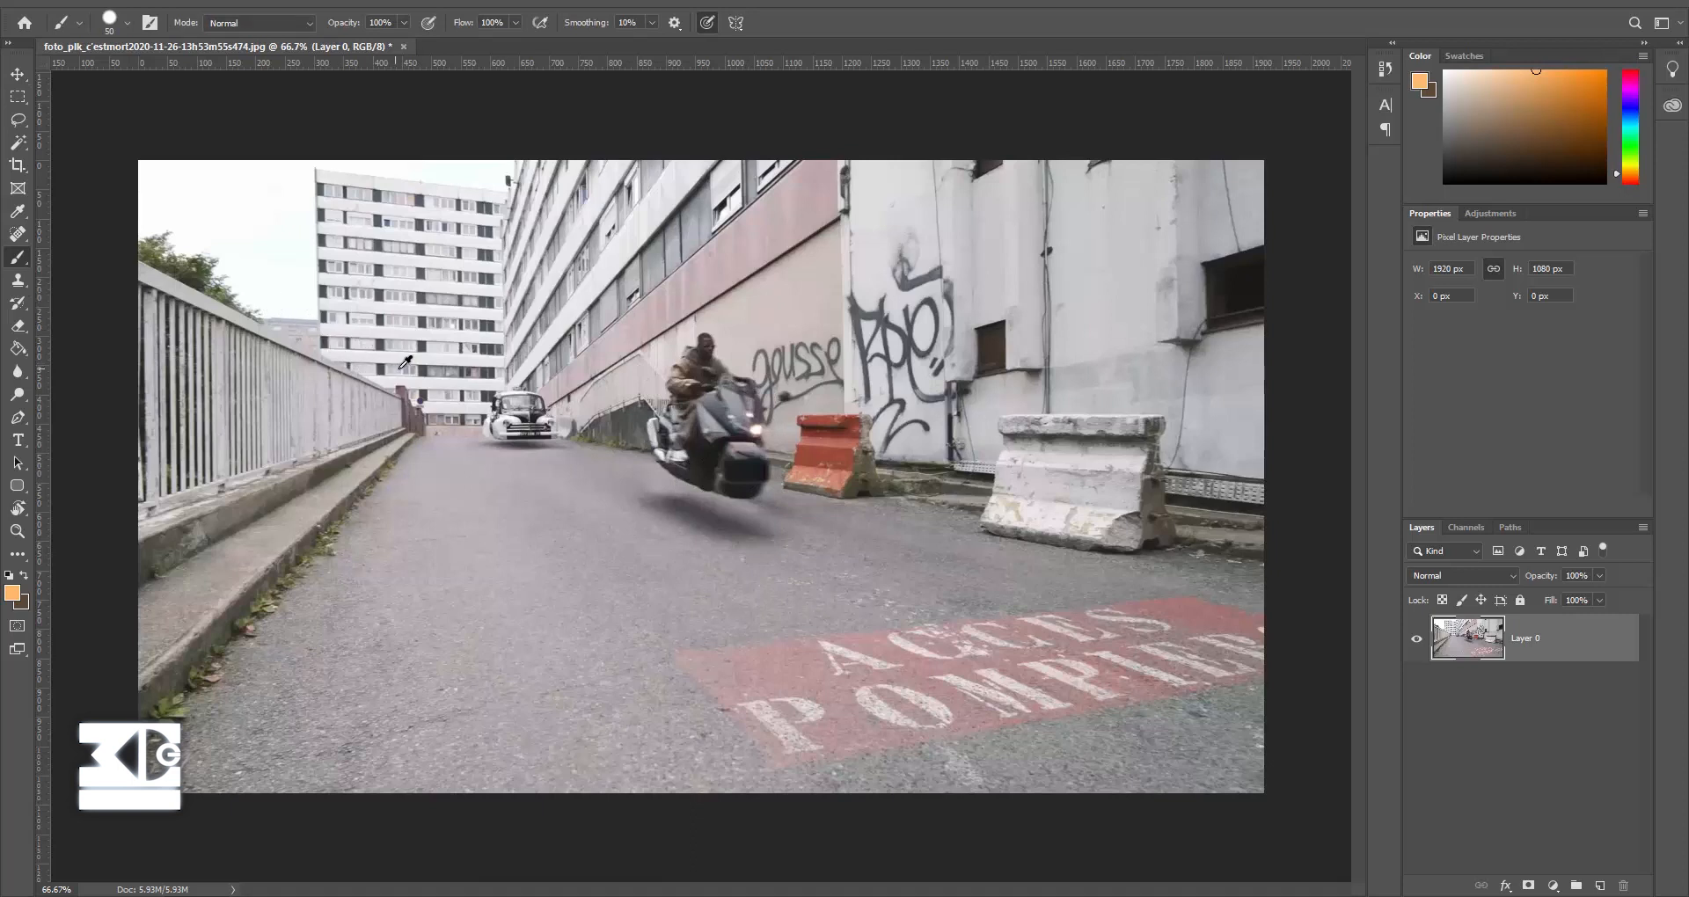
alt+right_drag(398, 369, 378, 376)
drag(659, 464, 653, 489)
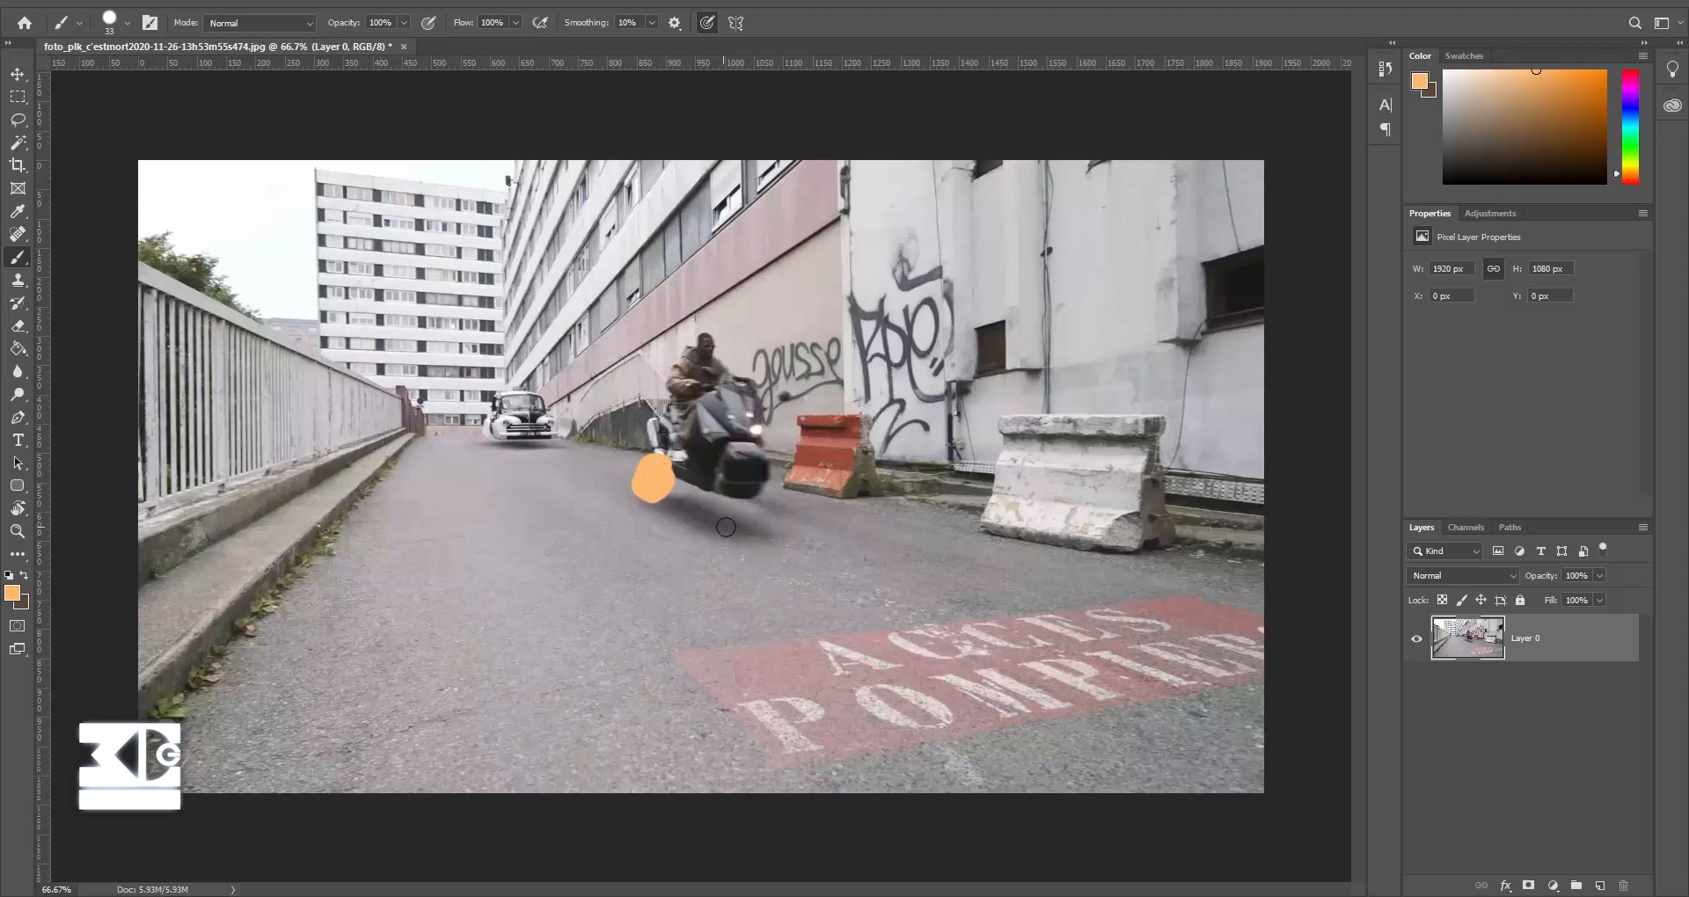
drag(729, 526, 748, 515)
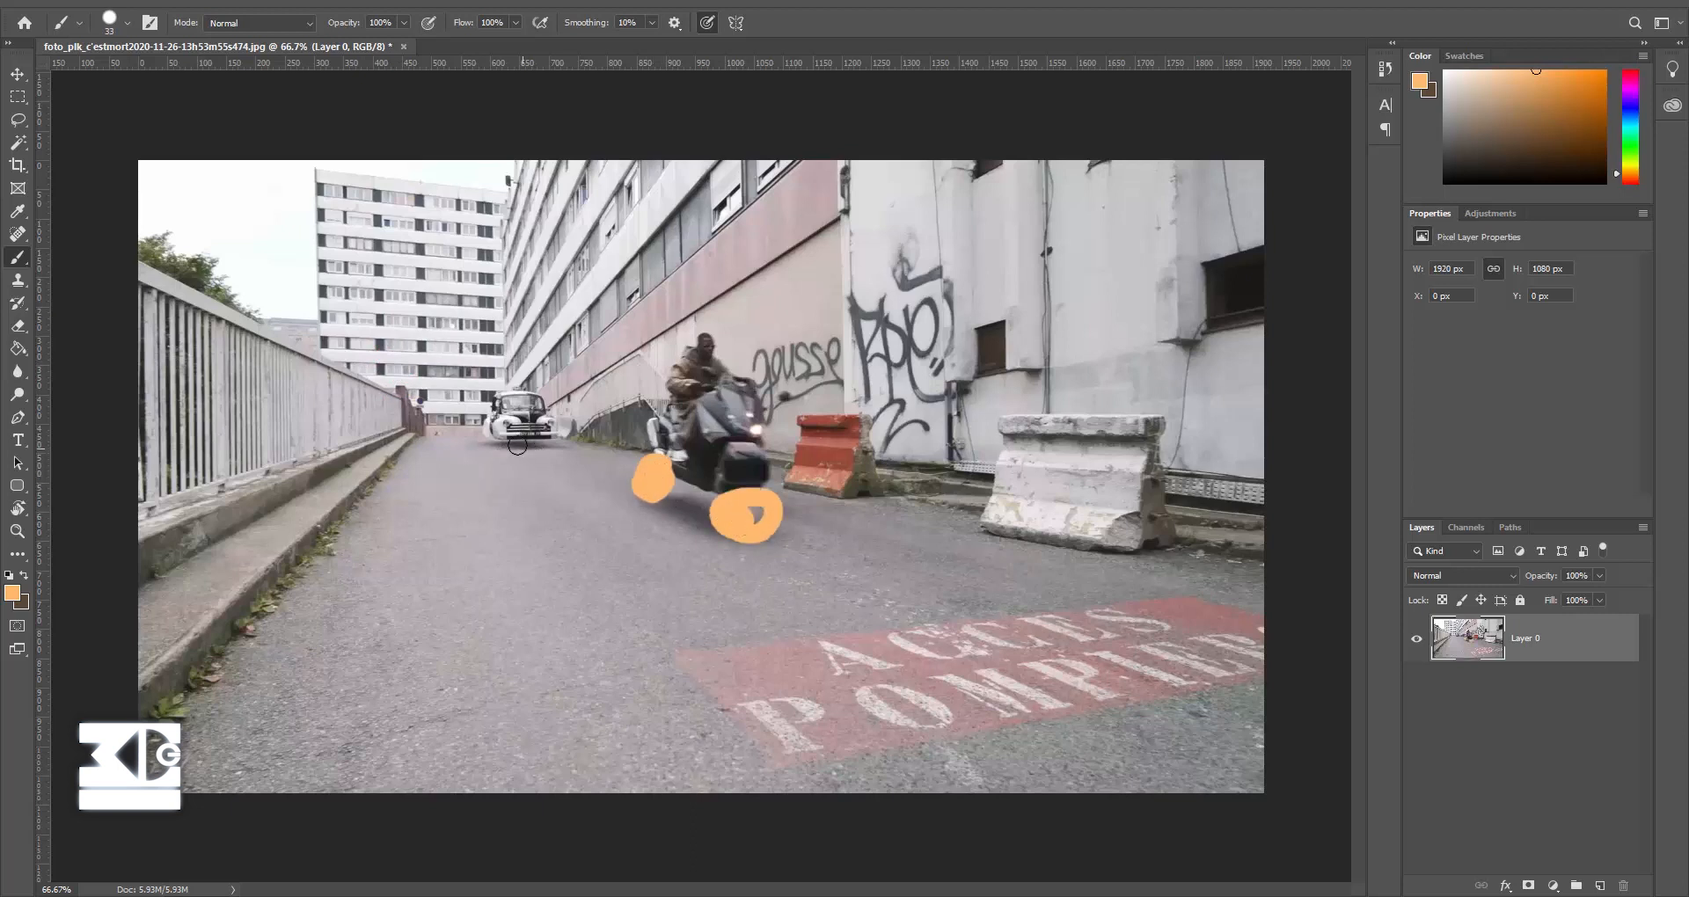
drag(517, 447, 510, 447)
drag(774, 508, 747, 515)
key(ctrl+z)
key(ctrl+z)
key(ctrl+z)
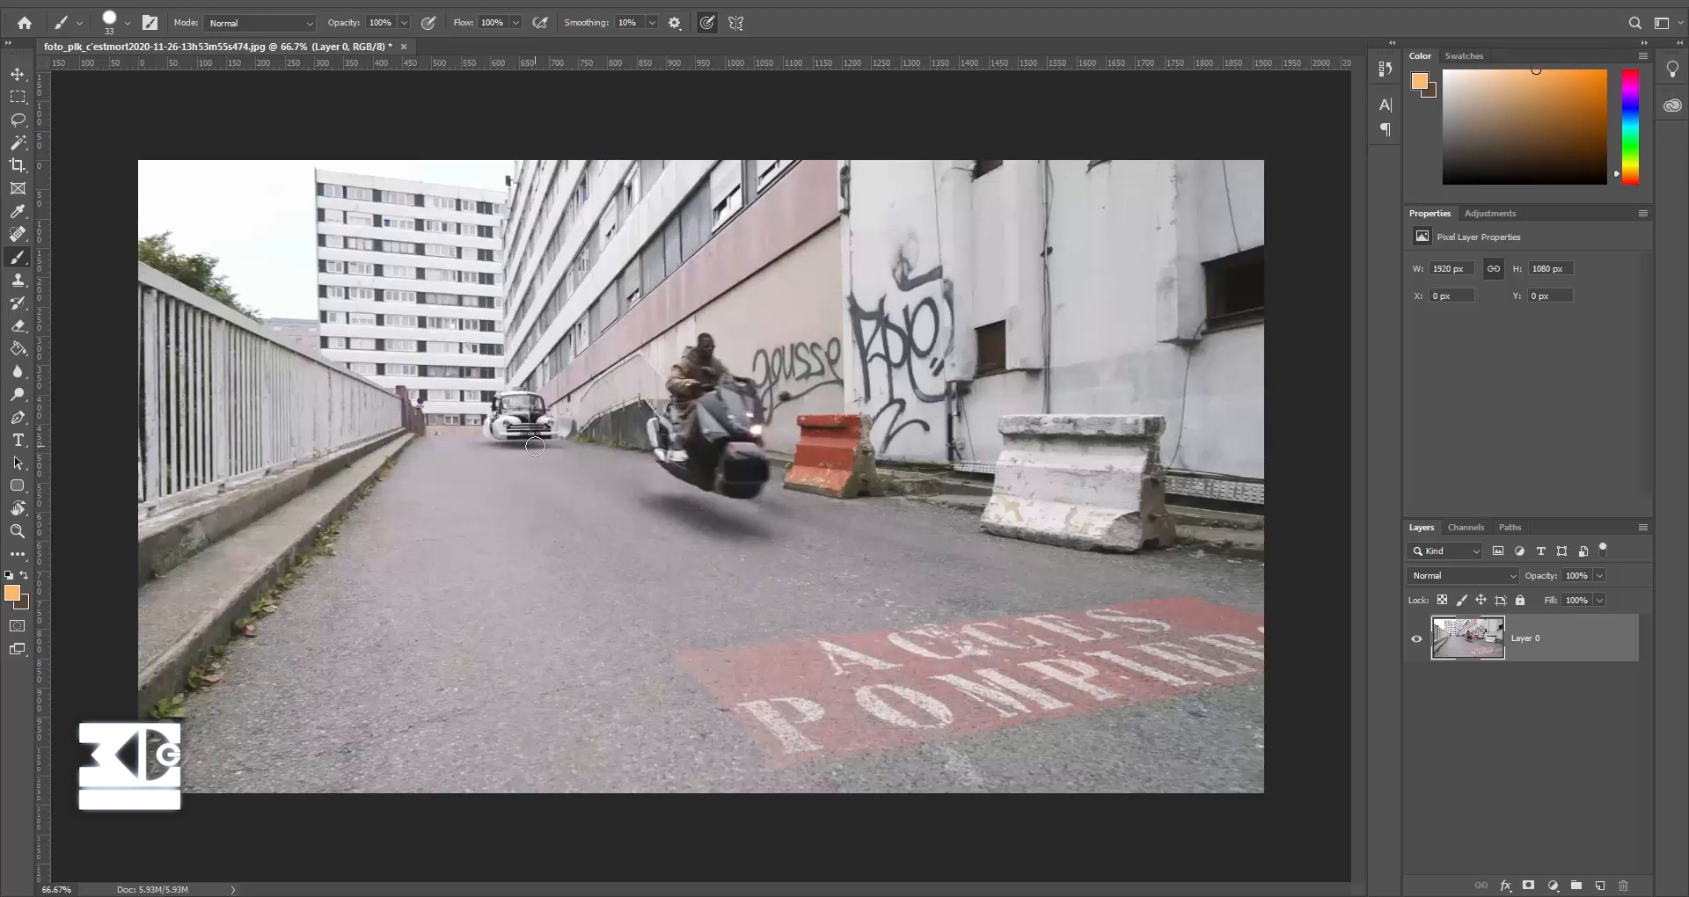
Reduce the brush size and sketch over the still from the scooter's front end toward the police car.
key(bracketleft)
key(bracketleft)
key(bracketleft)
mouse_move(765, 485)
mouse_down()
mouse_move(693, 493)
mouse_move(650, 461)
mouse_move(492, 443)
mouse_up()
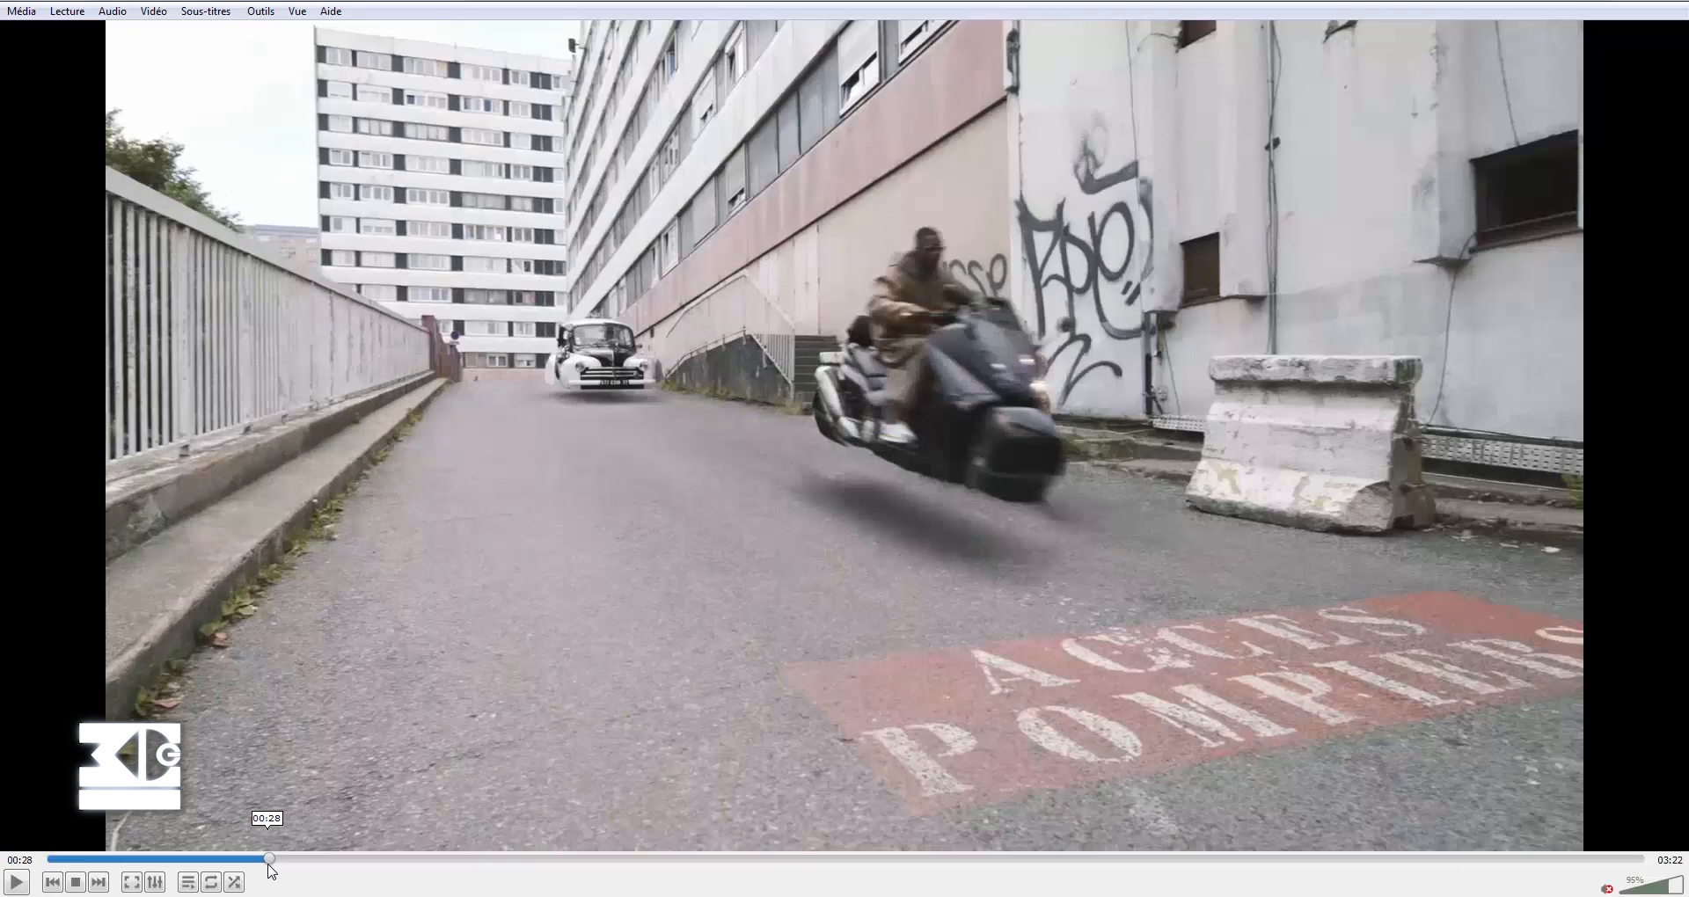
Switch to the reference music video and examine the scooter's approach and ground shadow frame by frame from about 00:28.
click(266, 859)
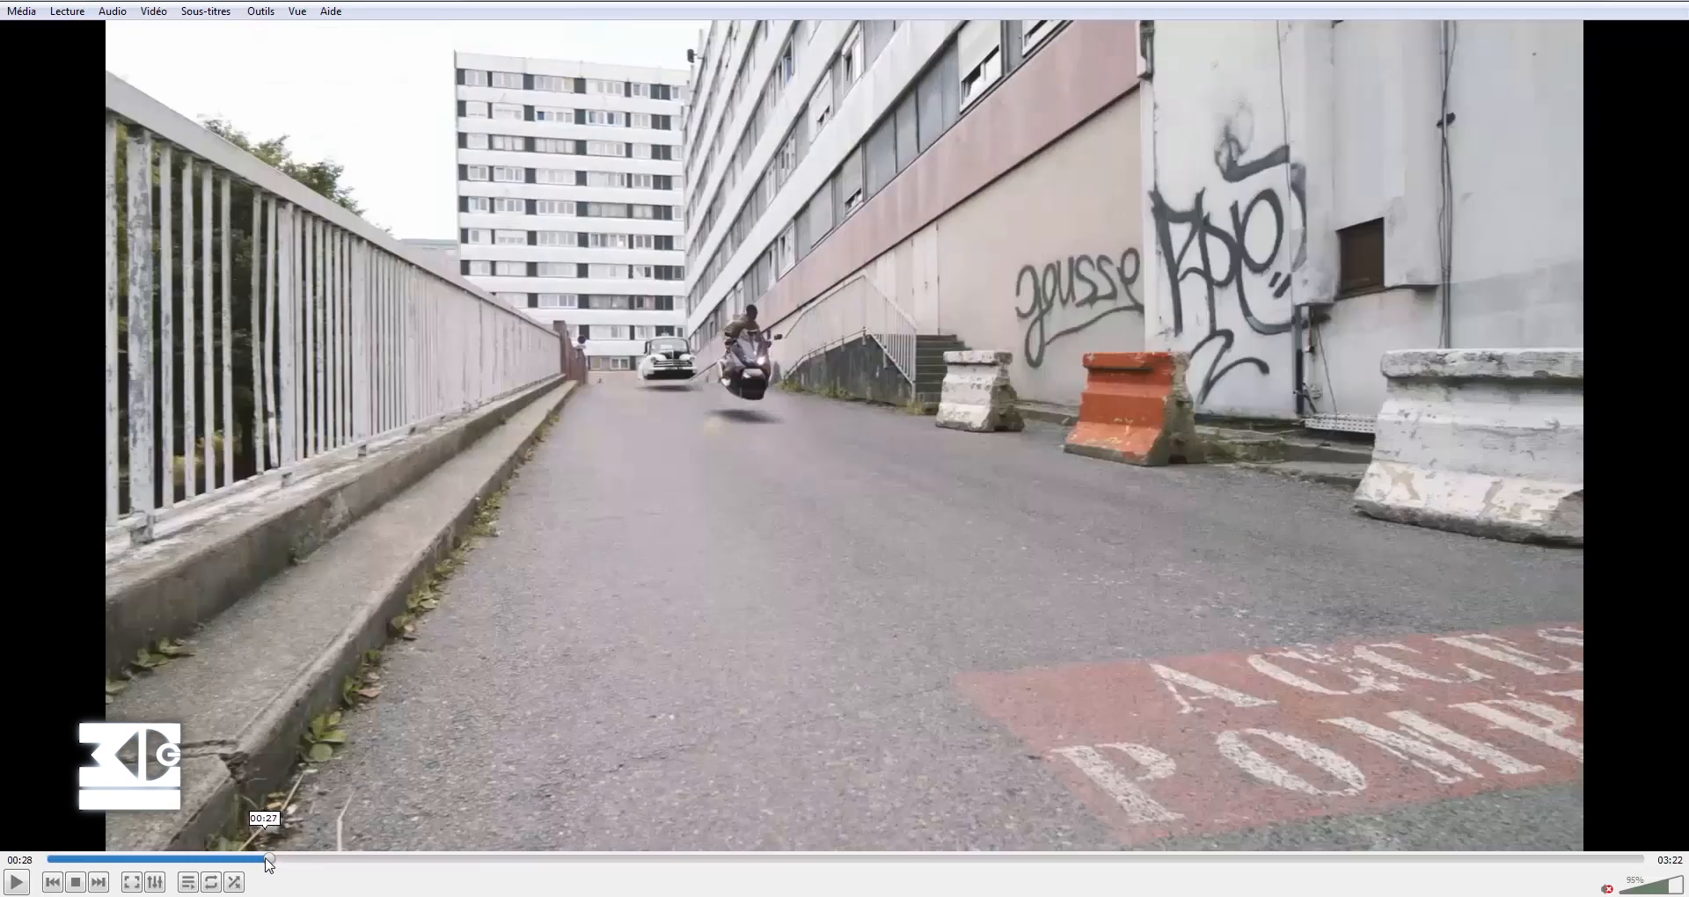
key(e)
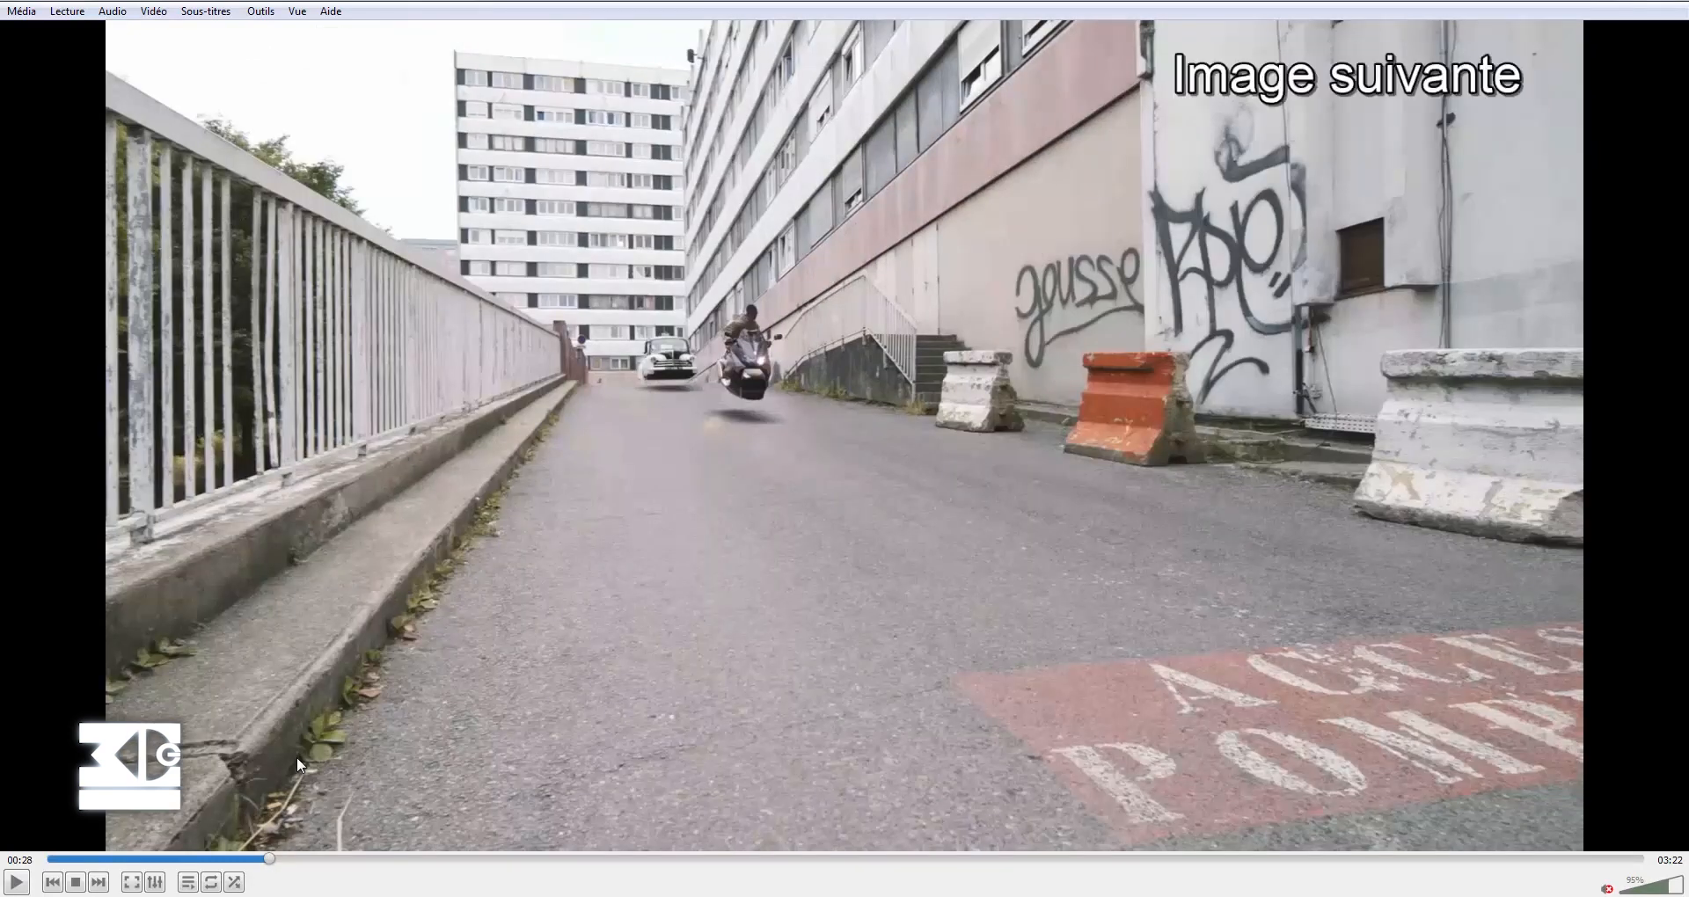
key(e)
key(e)
key(e)
key(e)
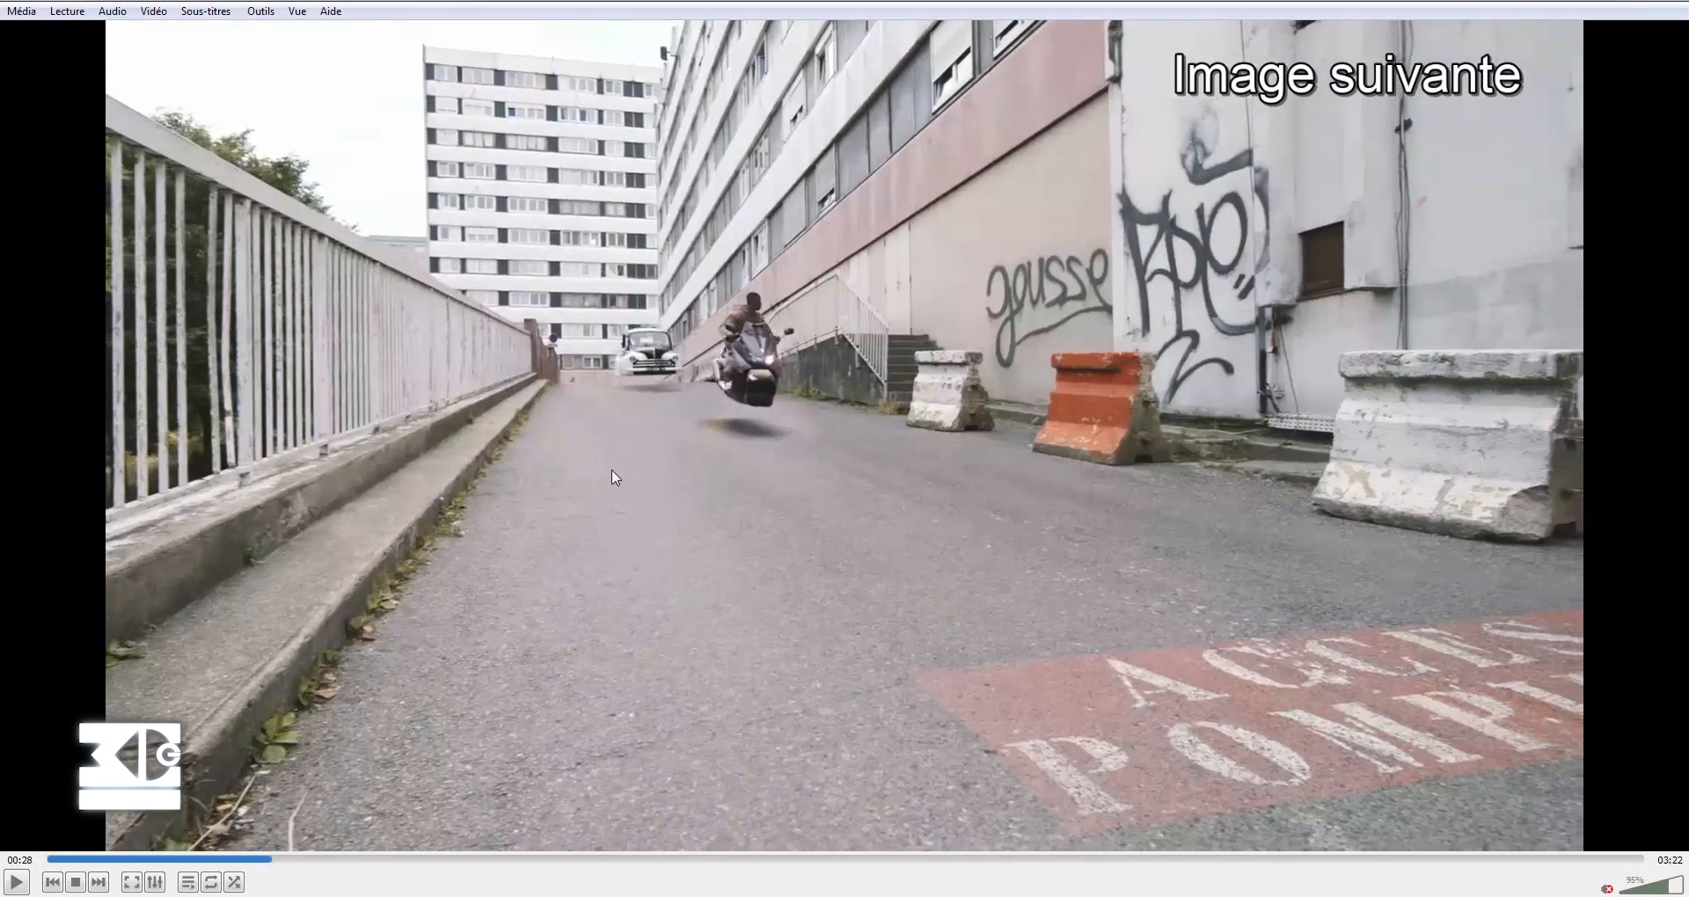
key(e)
key(e)
key(e)
key(e)
key(e)
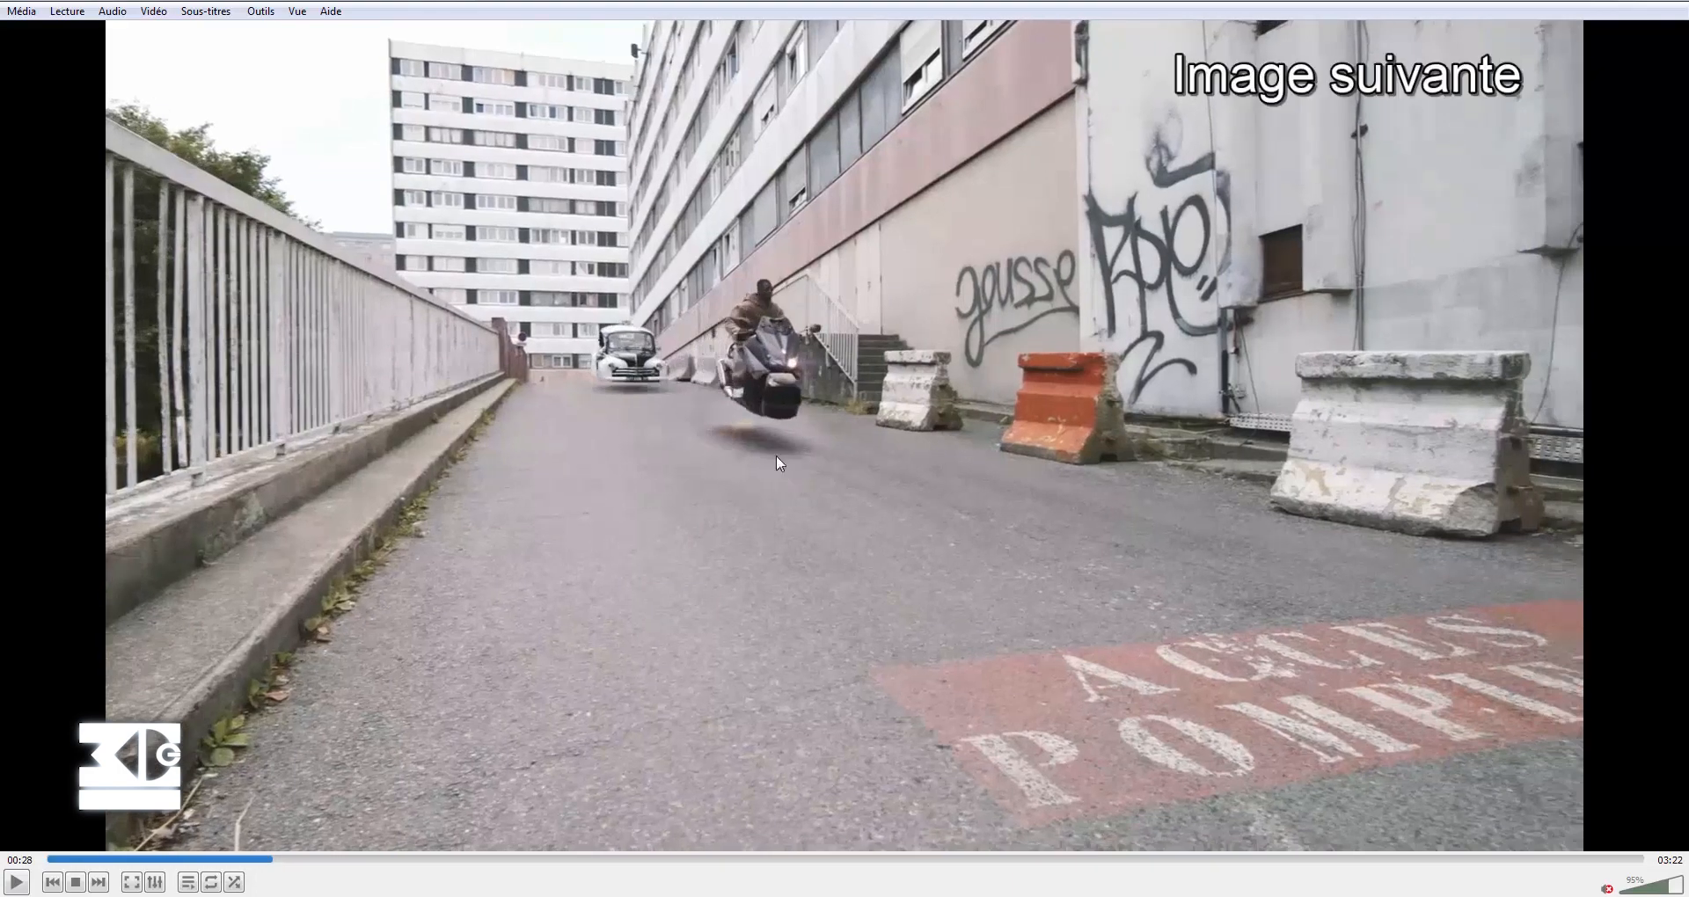
key(e)
key(e)
key(e)
key(e)
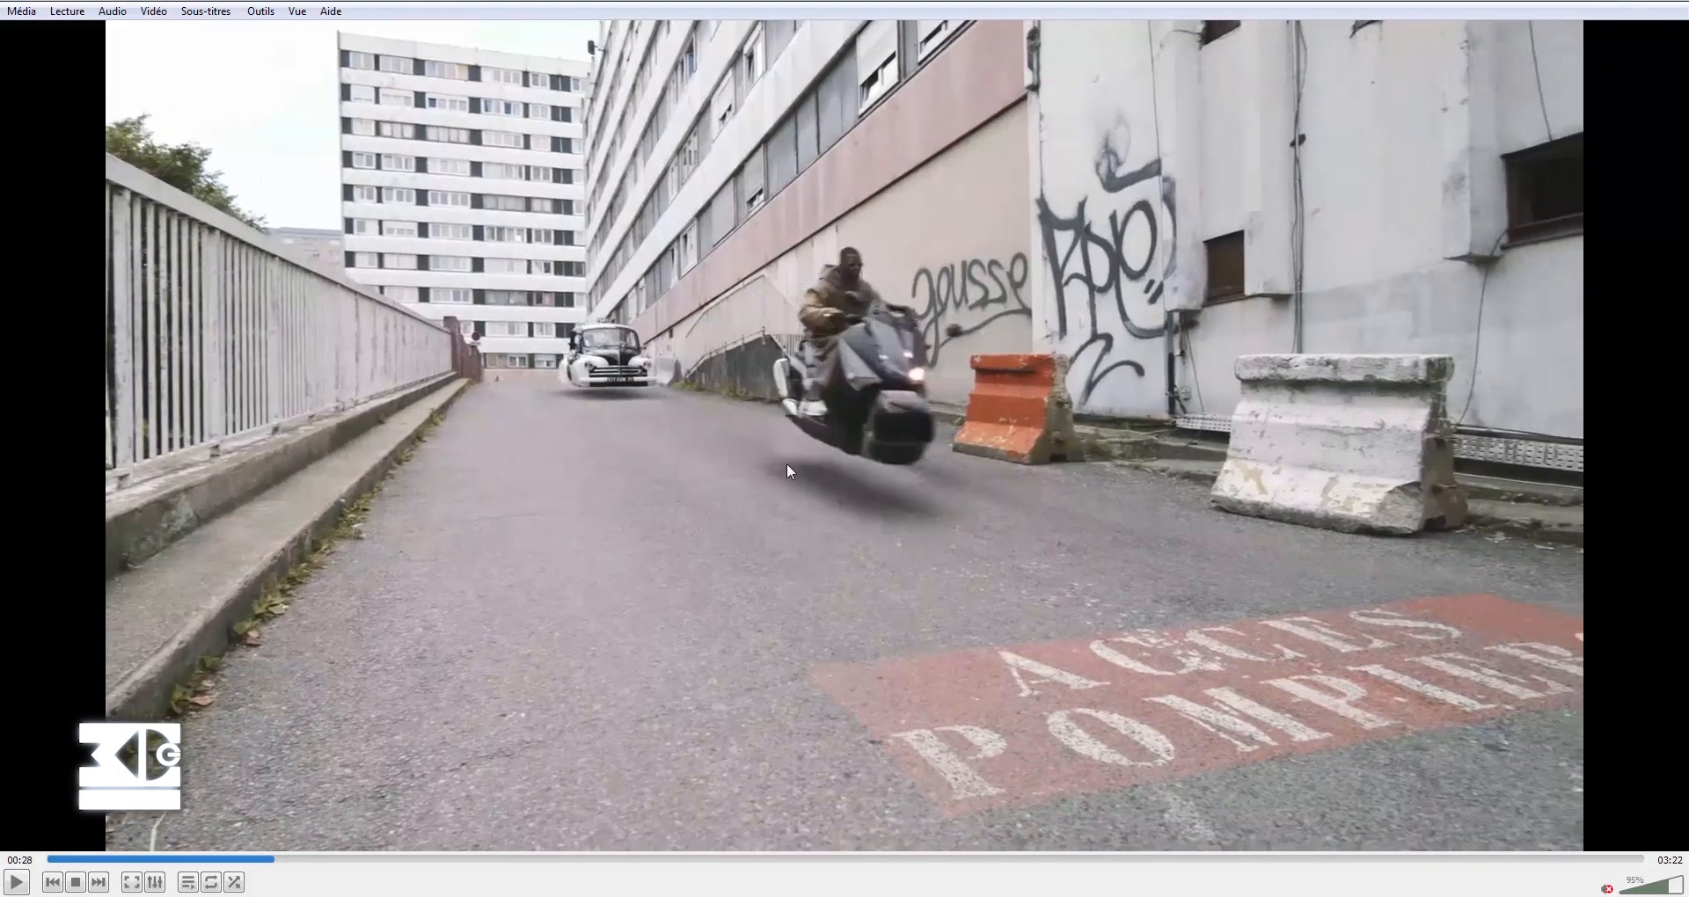
Examine the scooter's rear wheel area frame by frame, and play on to the floating police car at 00:29.
key(e)
key(e)
key(e)
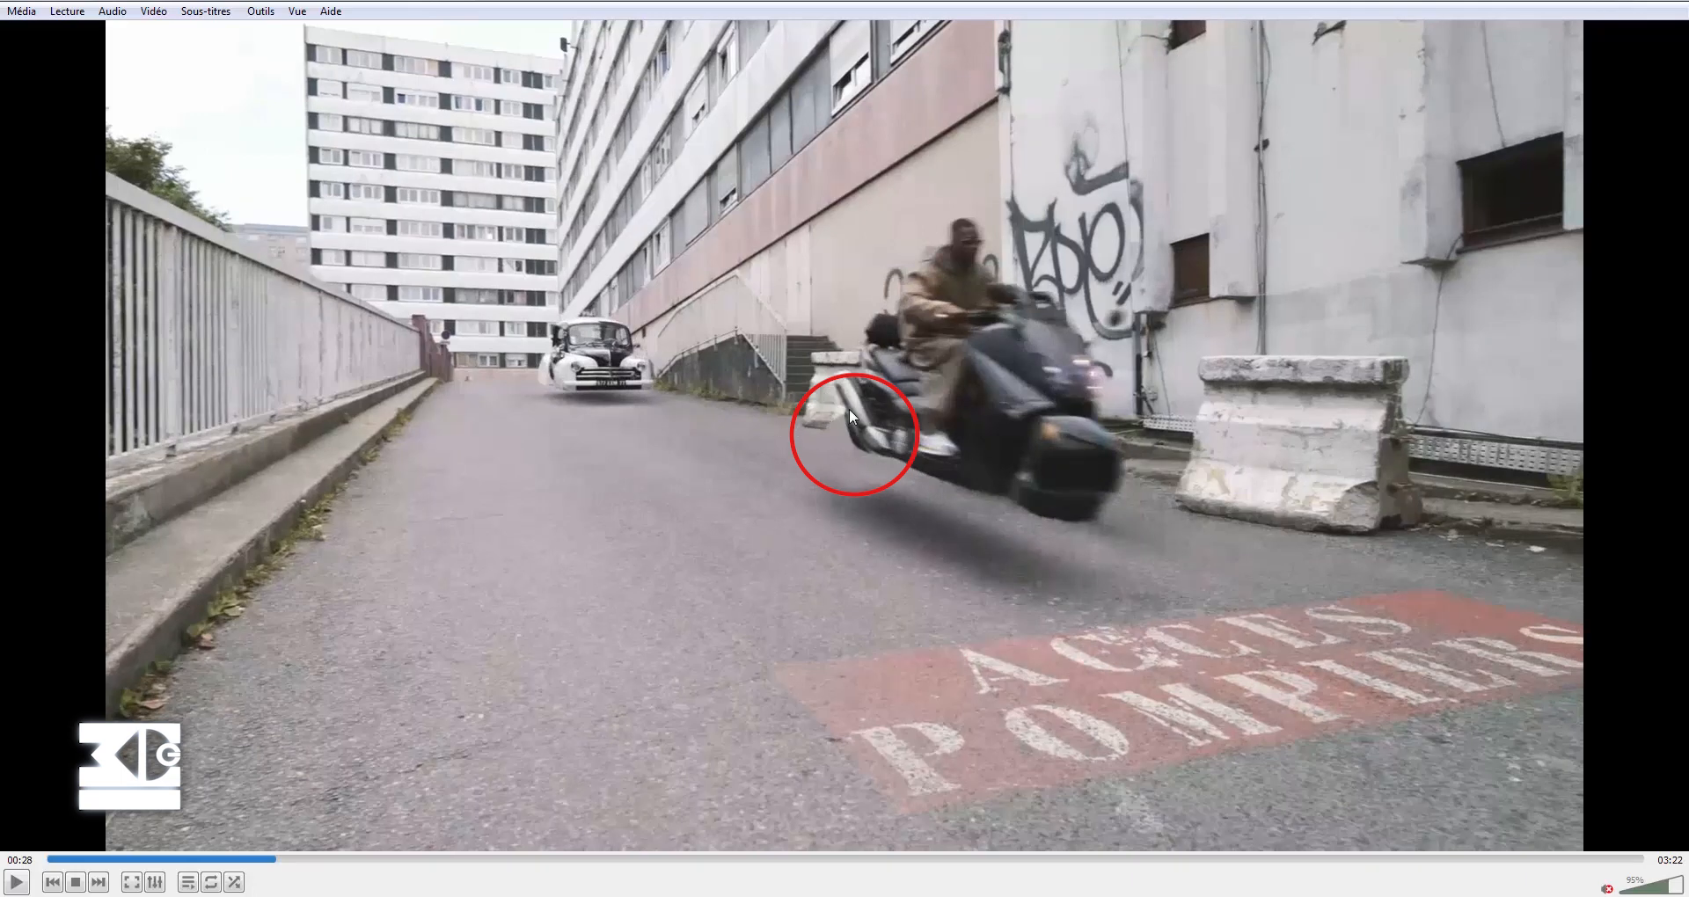
key(e)
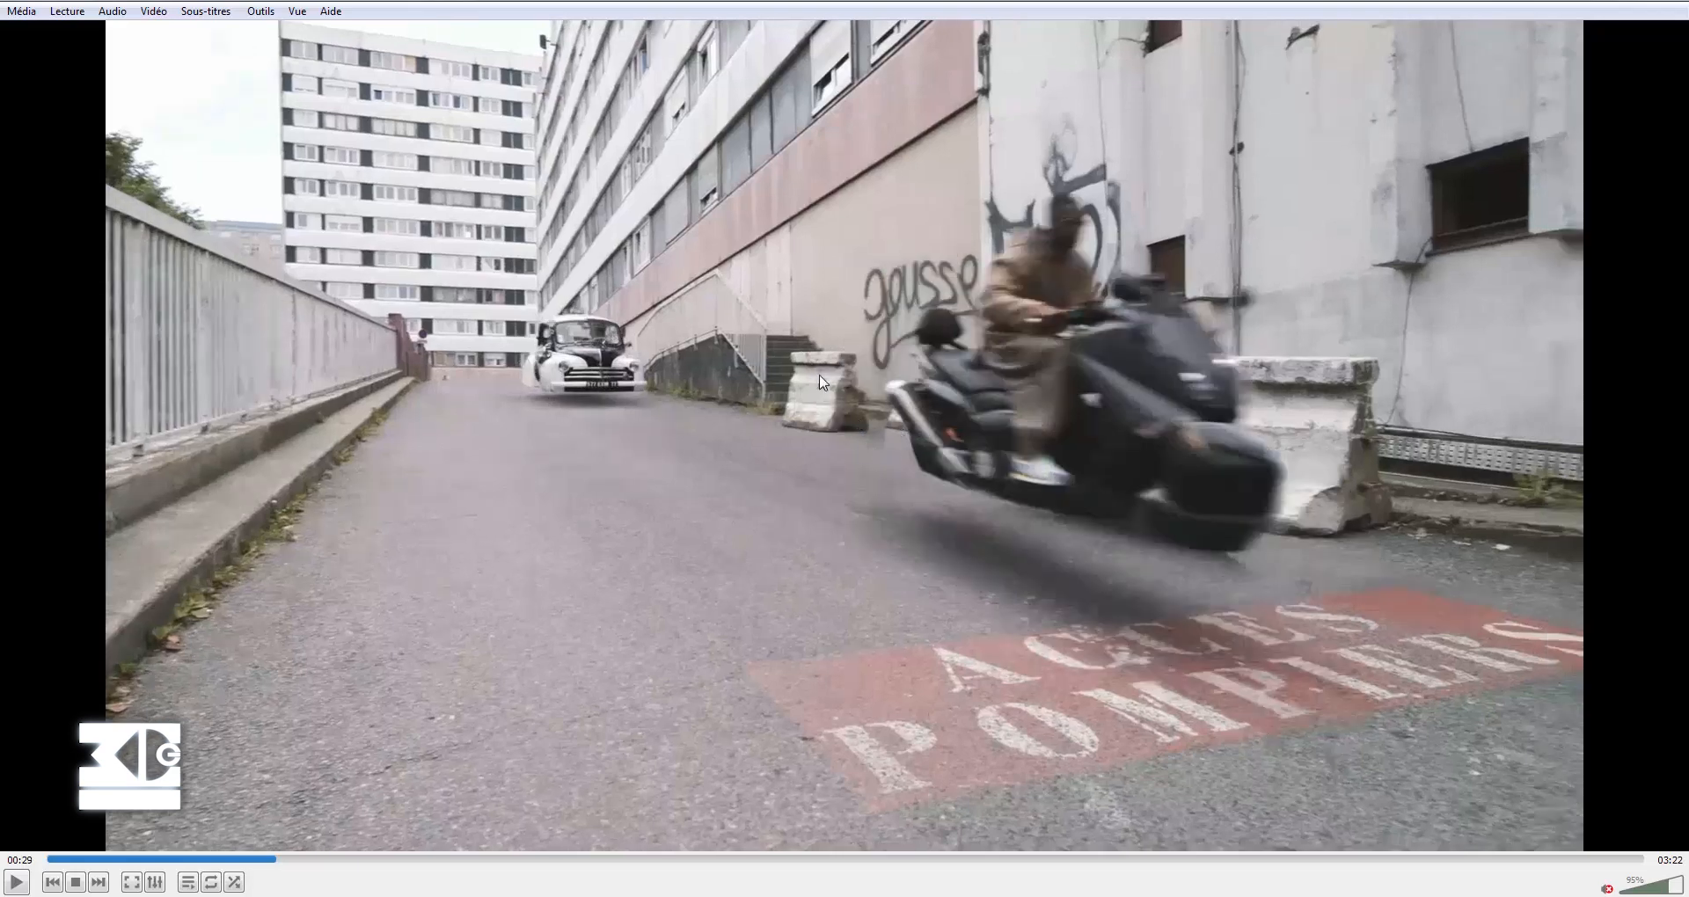
click(906, 423)
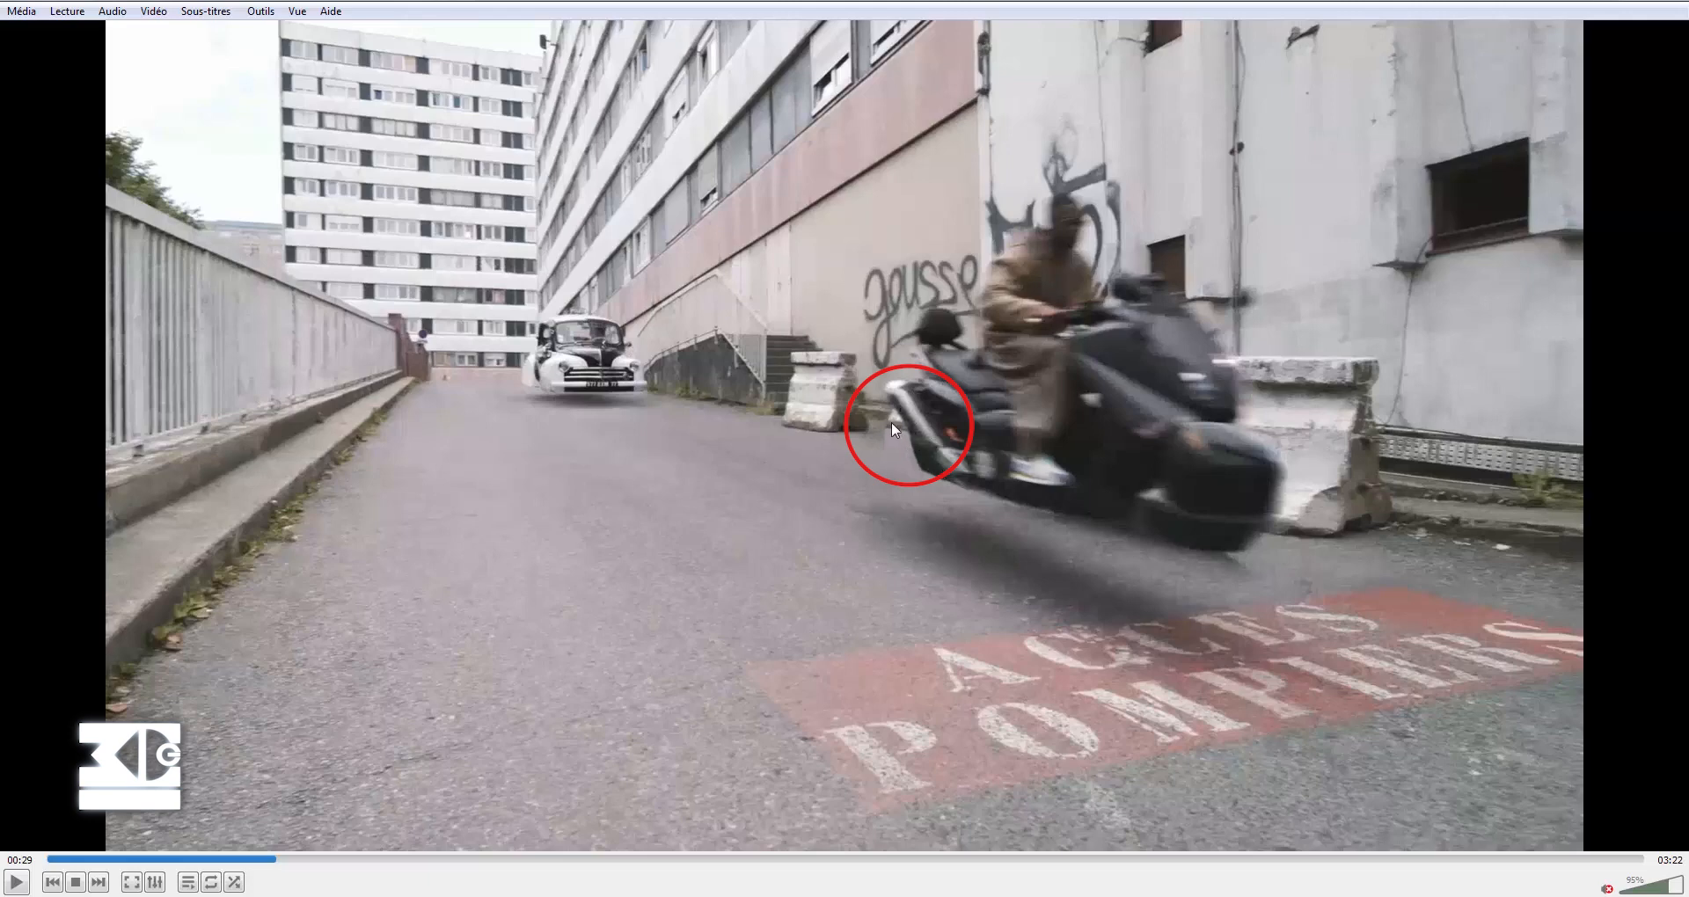
key(e)
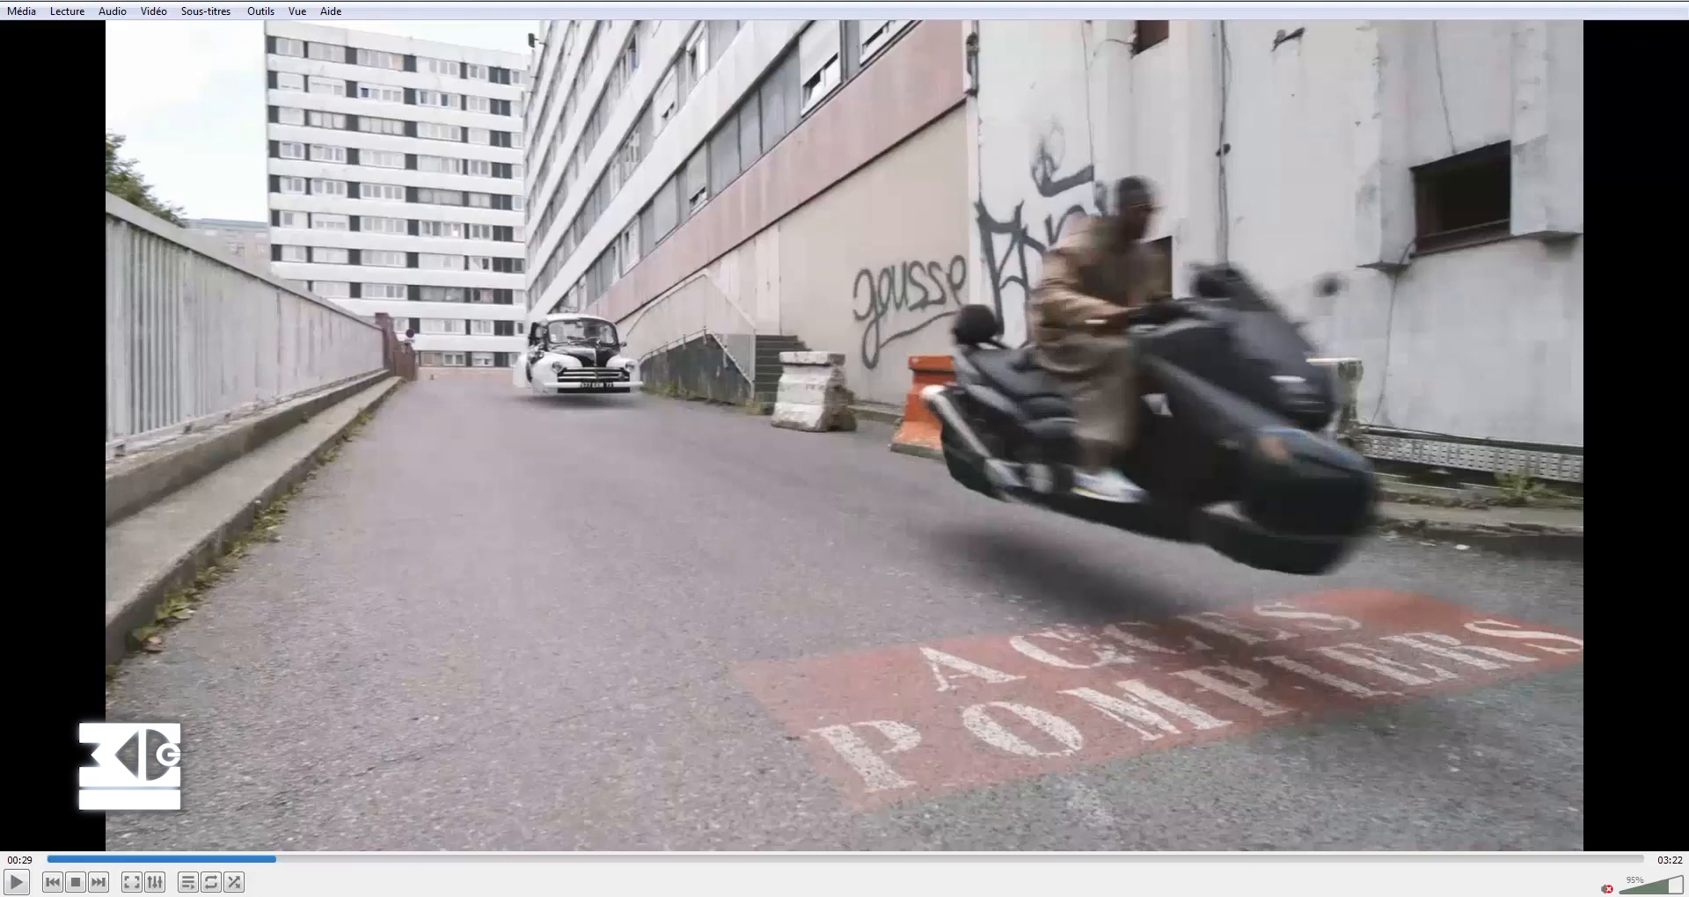
key(space)
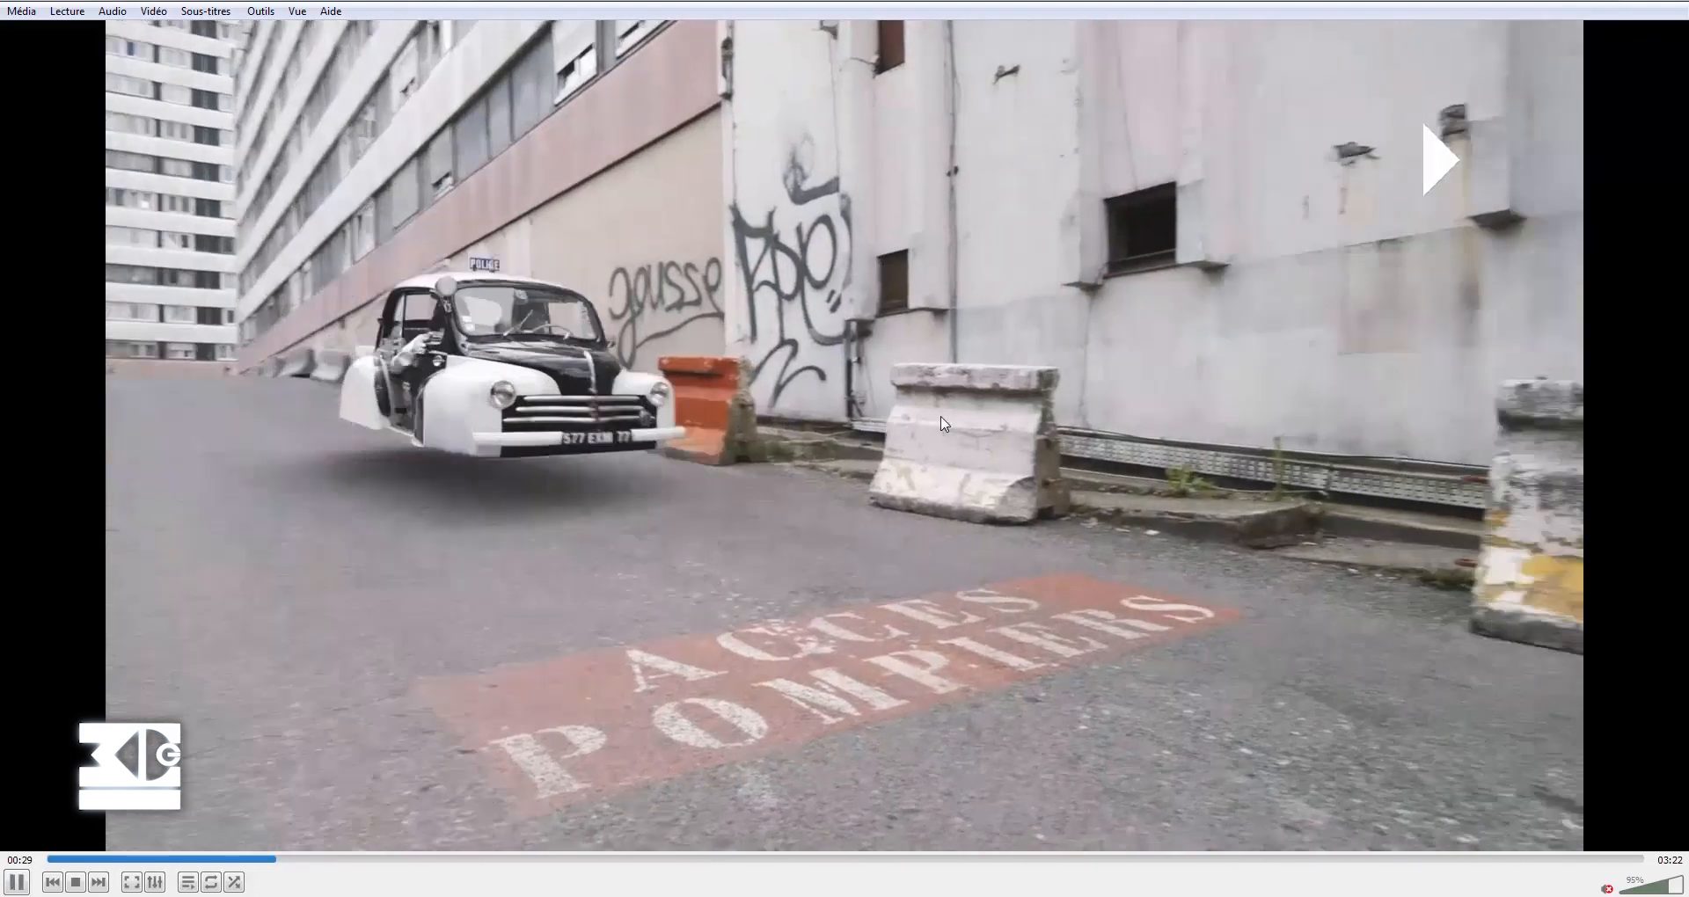
key(space)
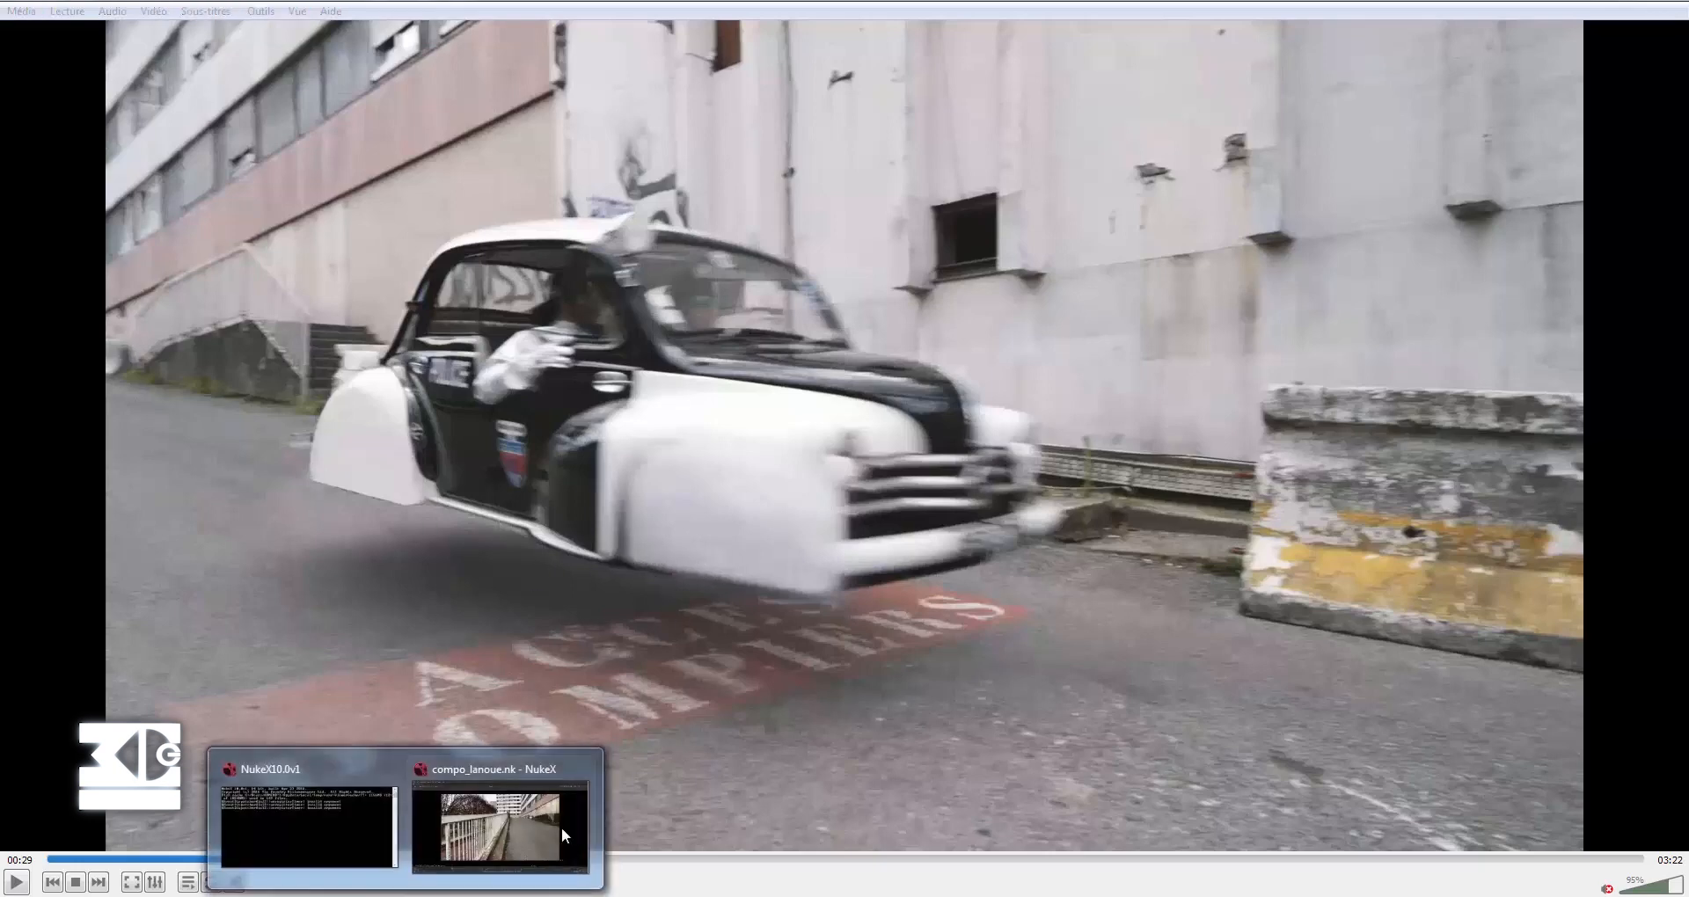
Switch to the compo_lanoue.nk project in NukeX, play the Read1 street footage and return to frame 50.
click(562, 827)
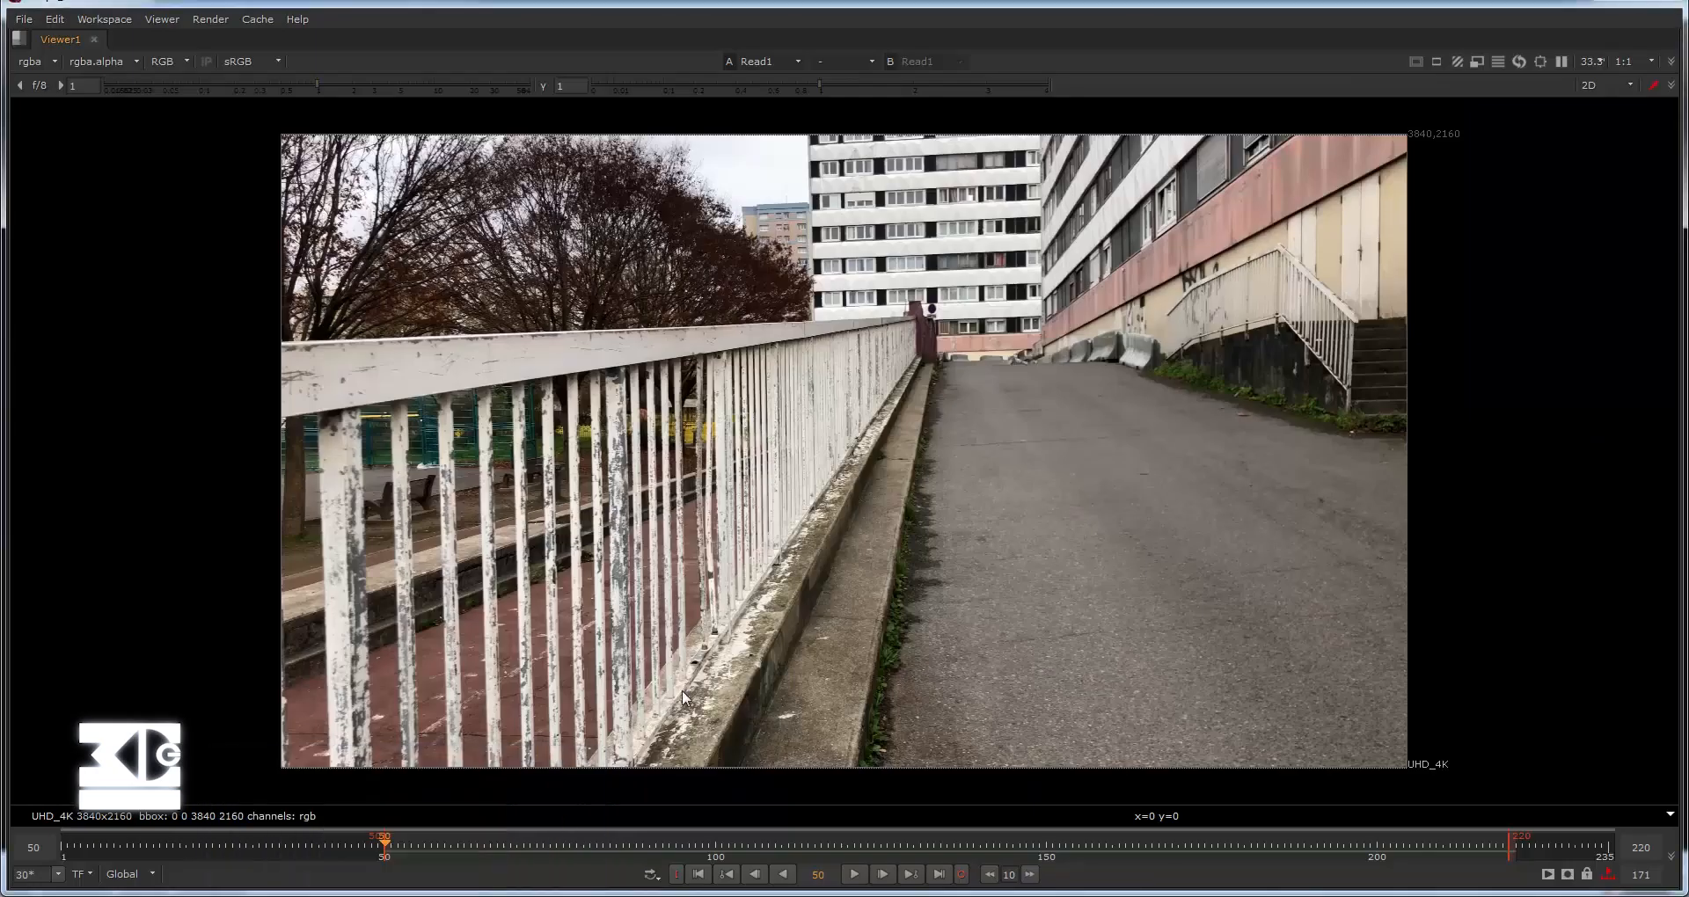
click(856, 877)
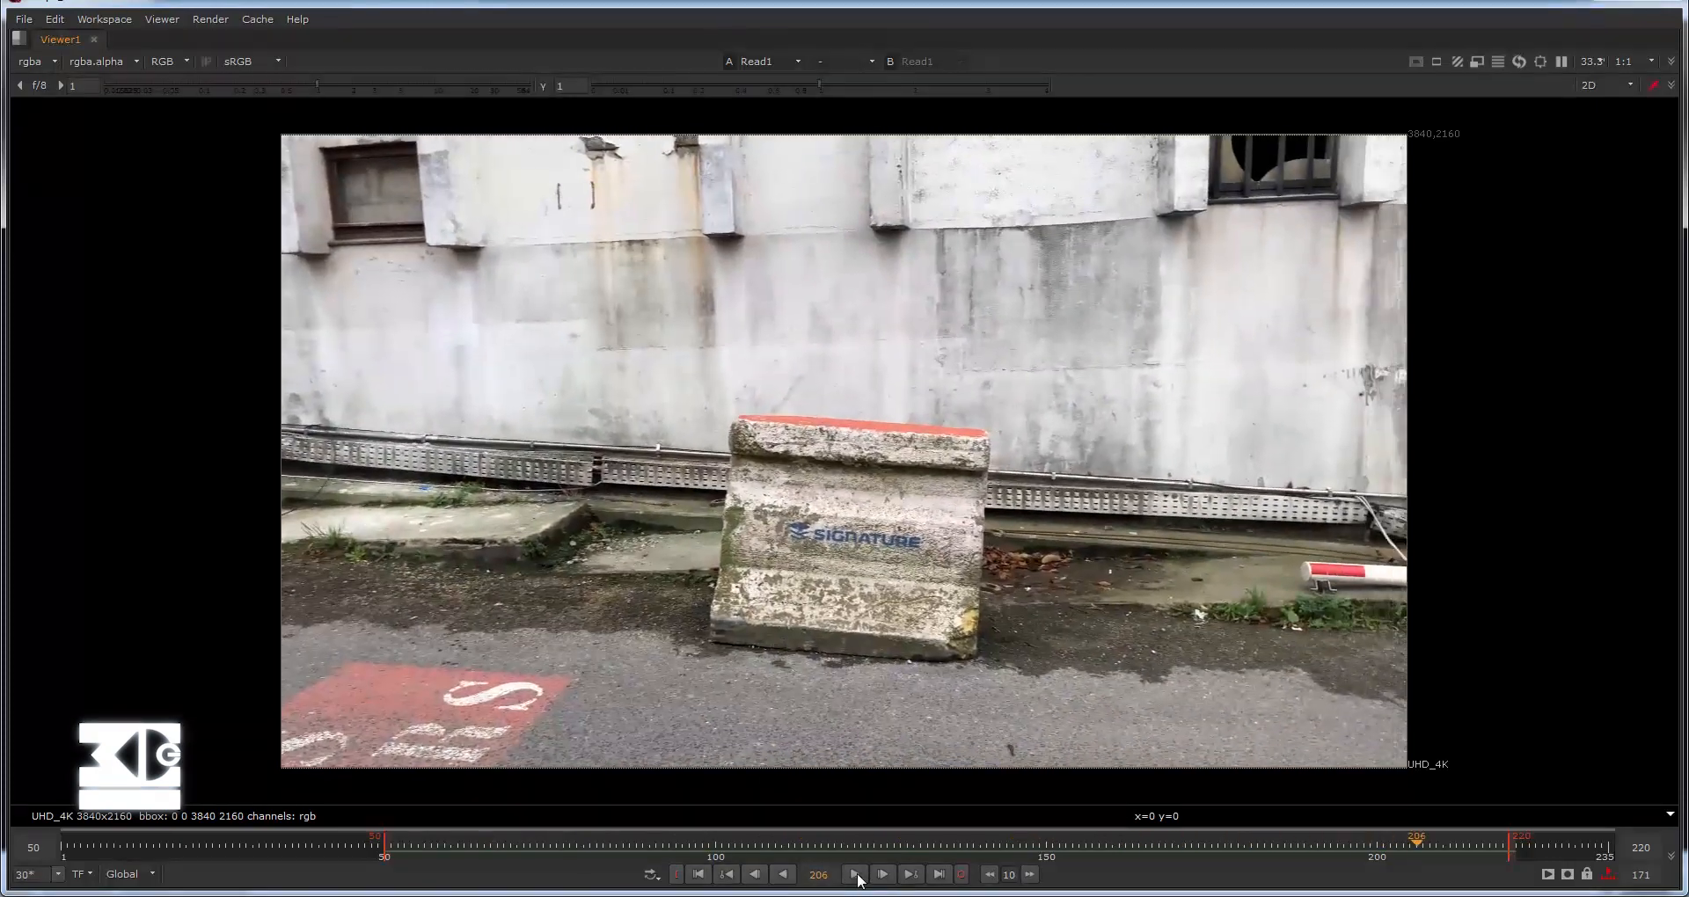
click(855, 875)
click(724, 873)
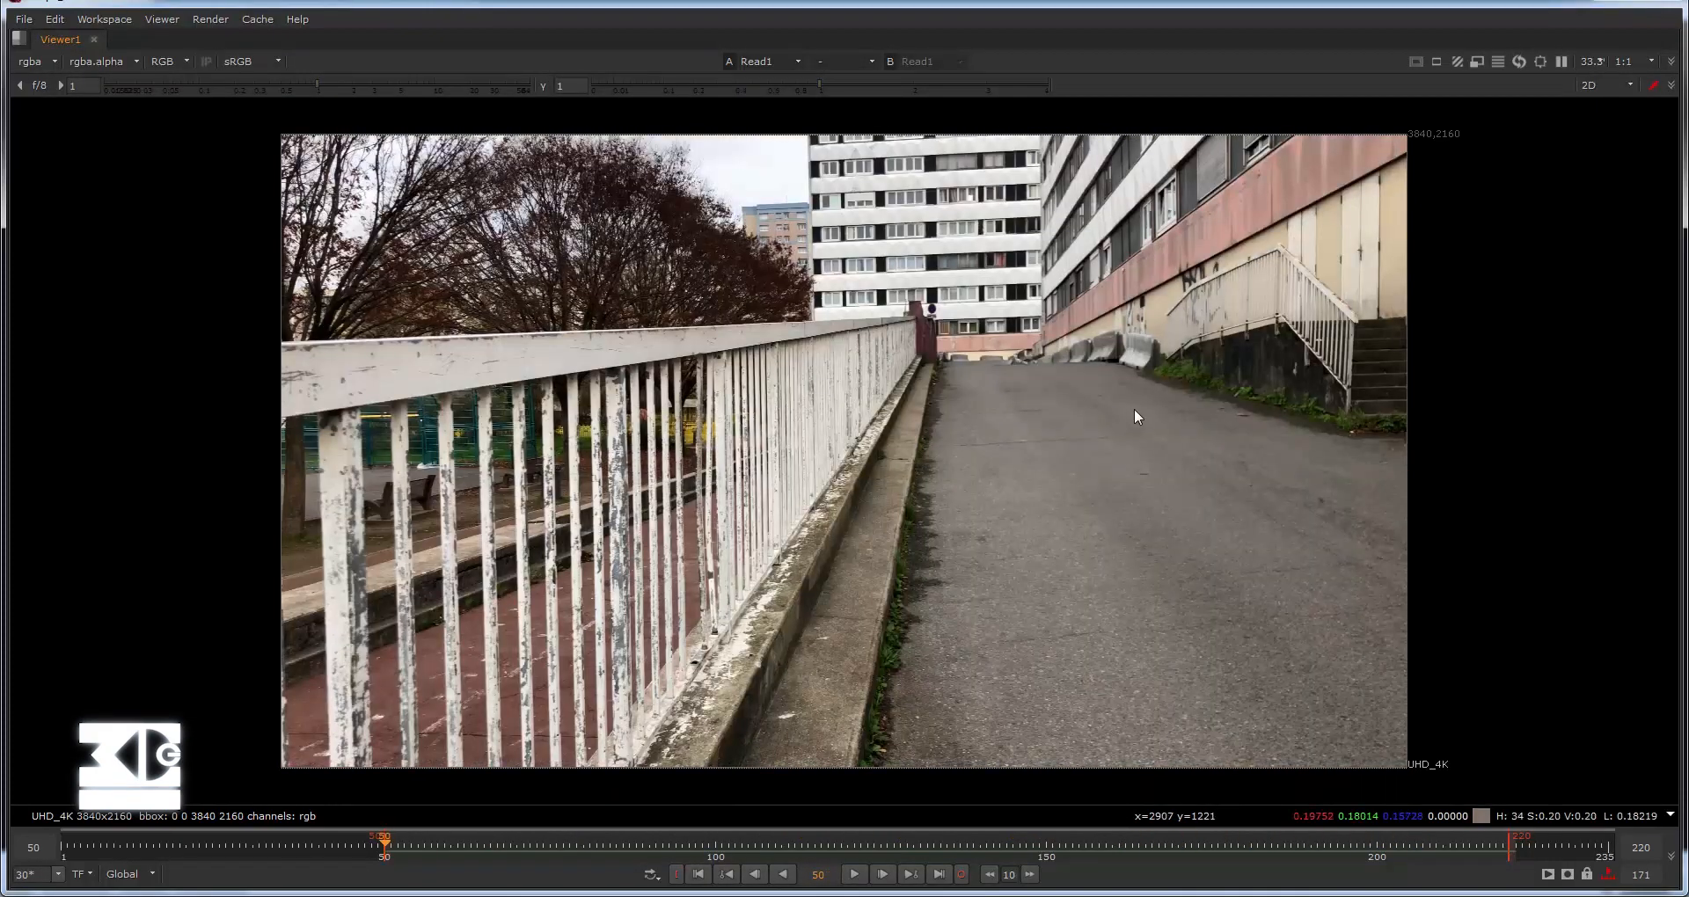
Show LensDistortion1 in the viewer and toggle the node off and on to compare the footage with and without lens correction.
key(space)
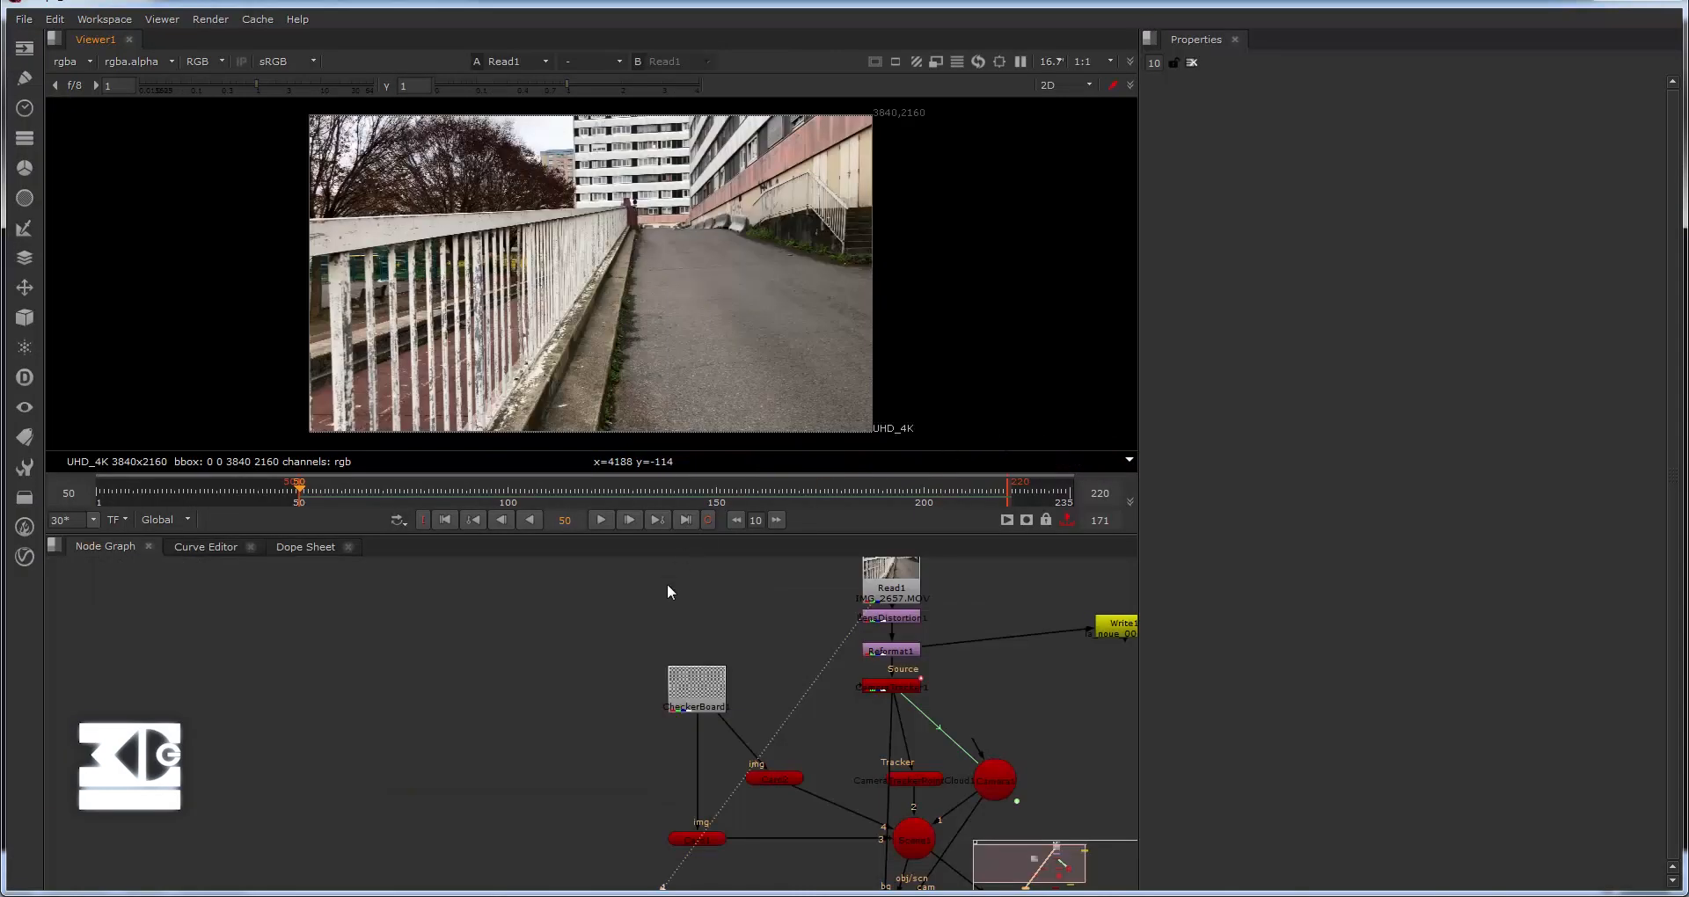
scroll(655, 691, up, 2)
middle_drag(677, 618, 667, 605)
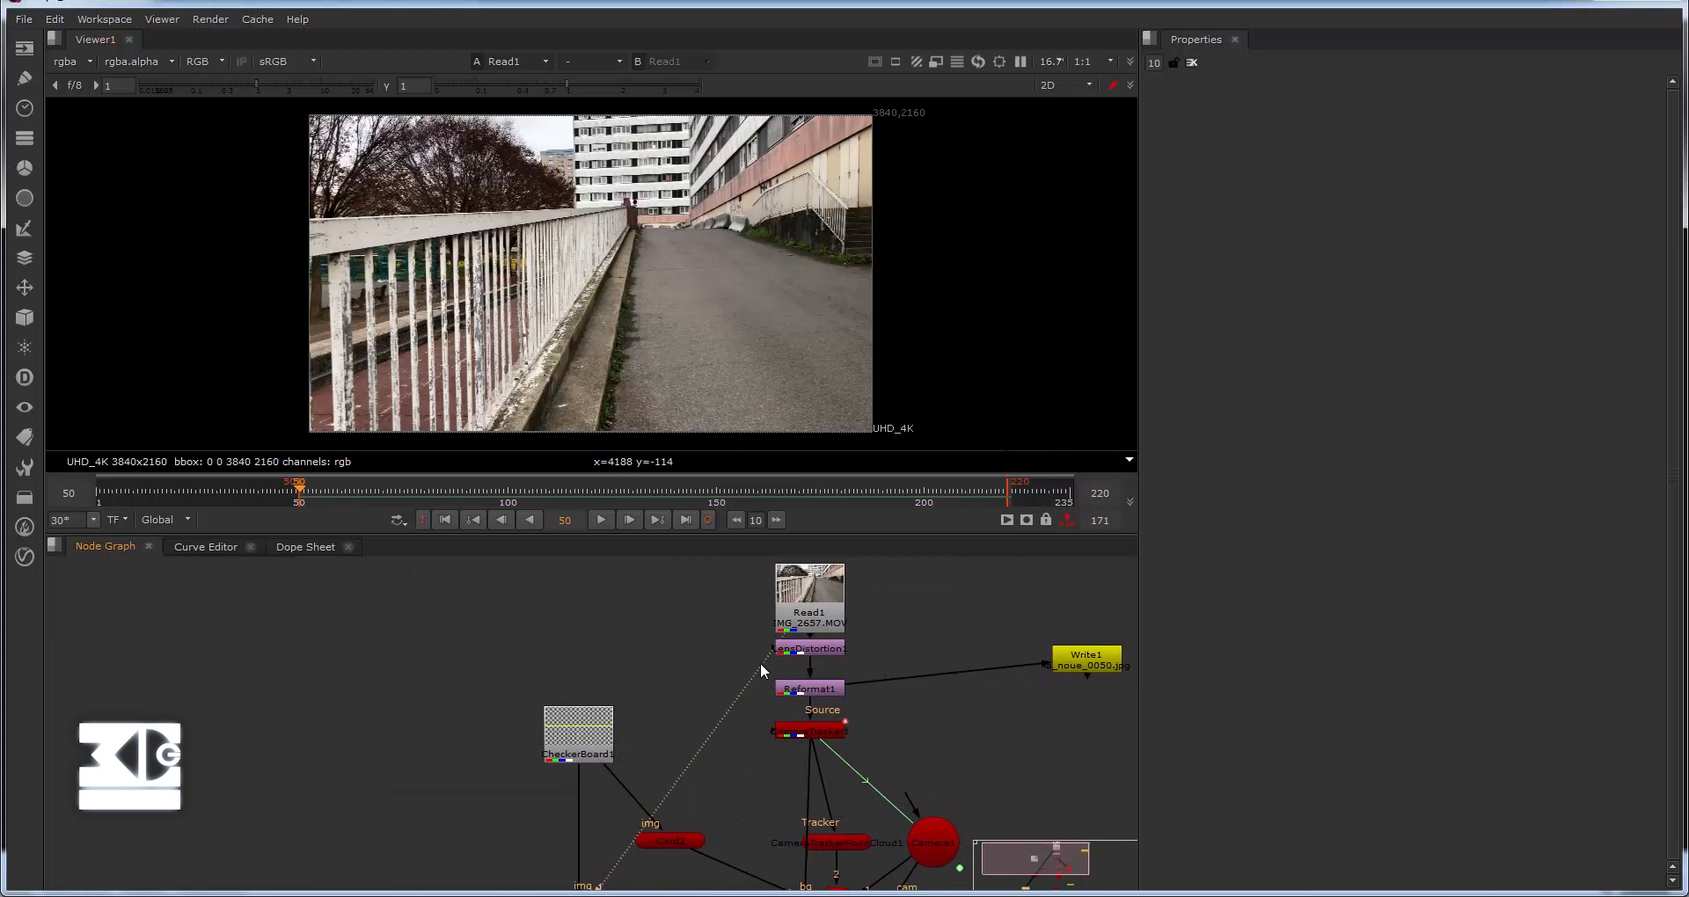
ctrl+click(794, 652)
key(1)
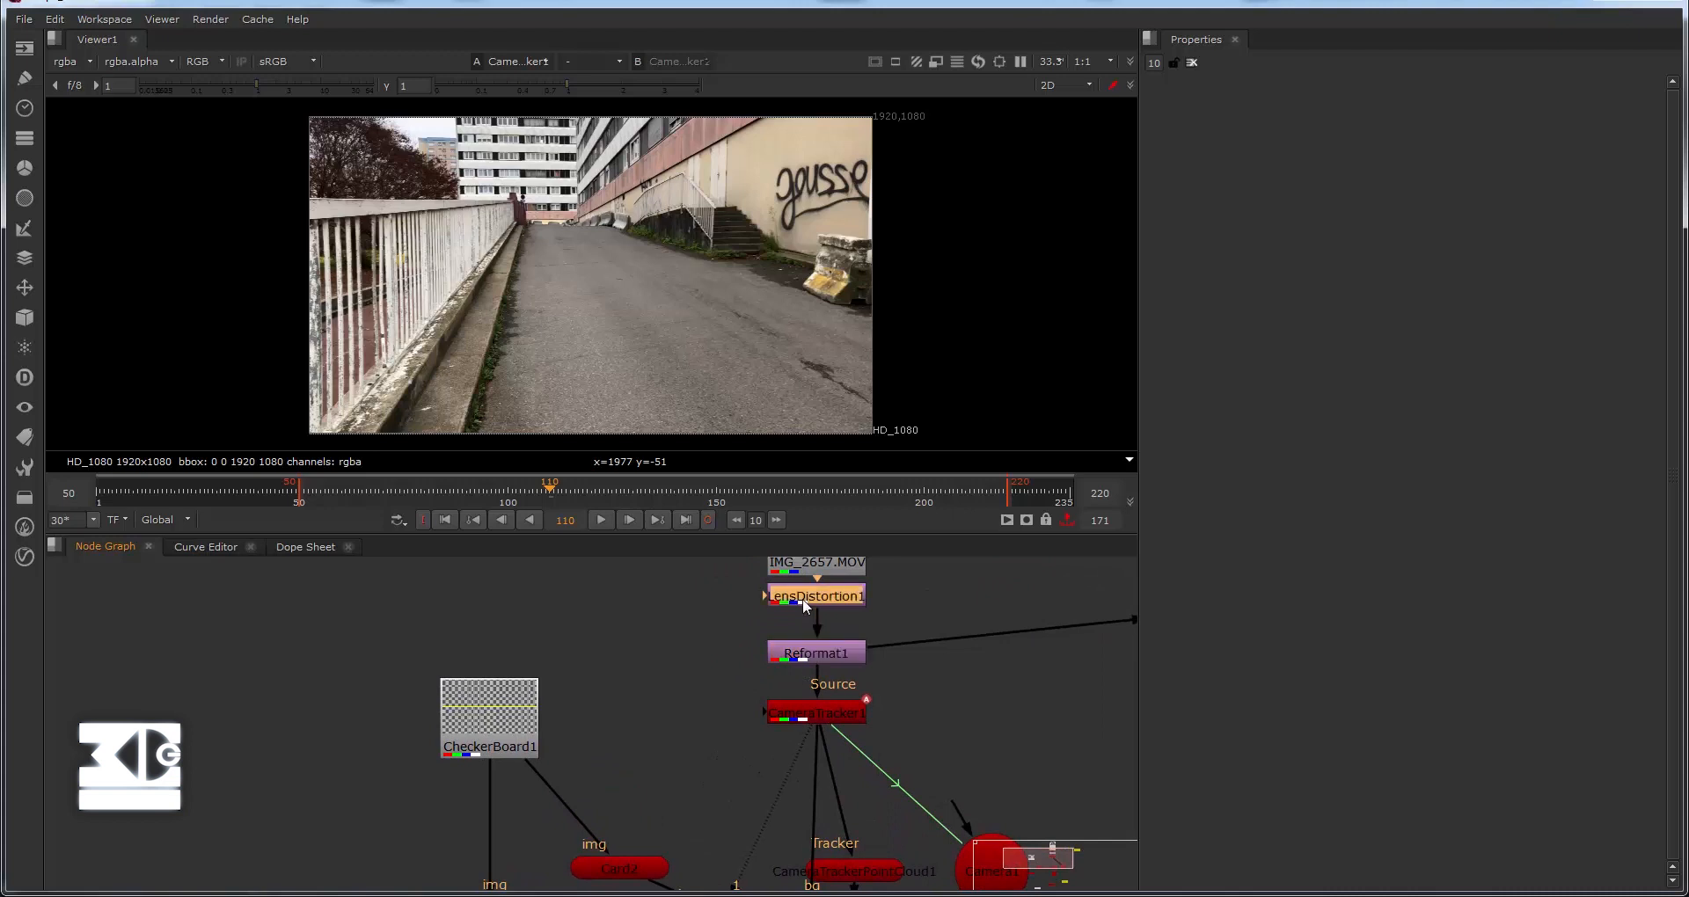
ctrl+click(803, 609)
key(1)
middle_drag(735, 615, 740, 665)
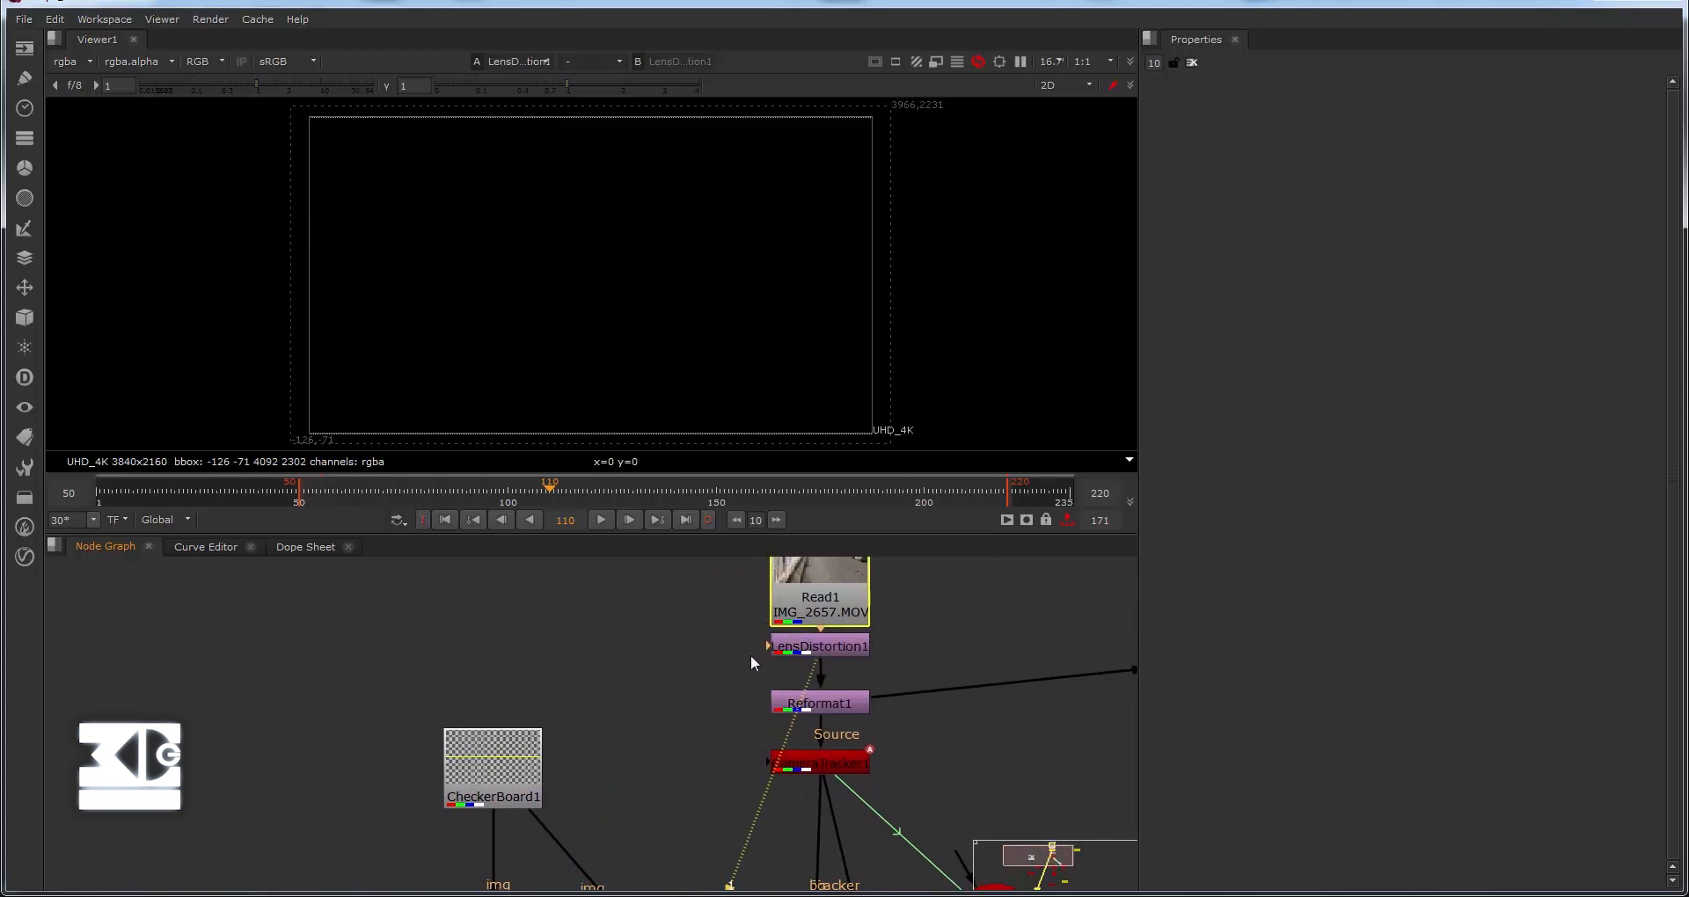
click(817, 644)
key(d)
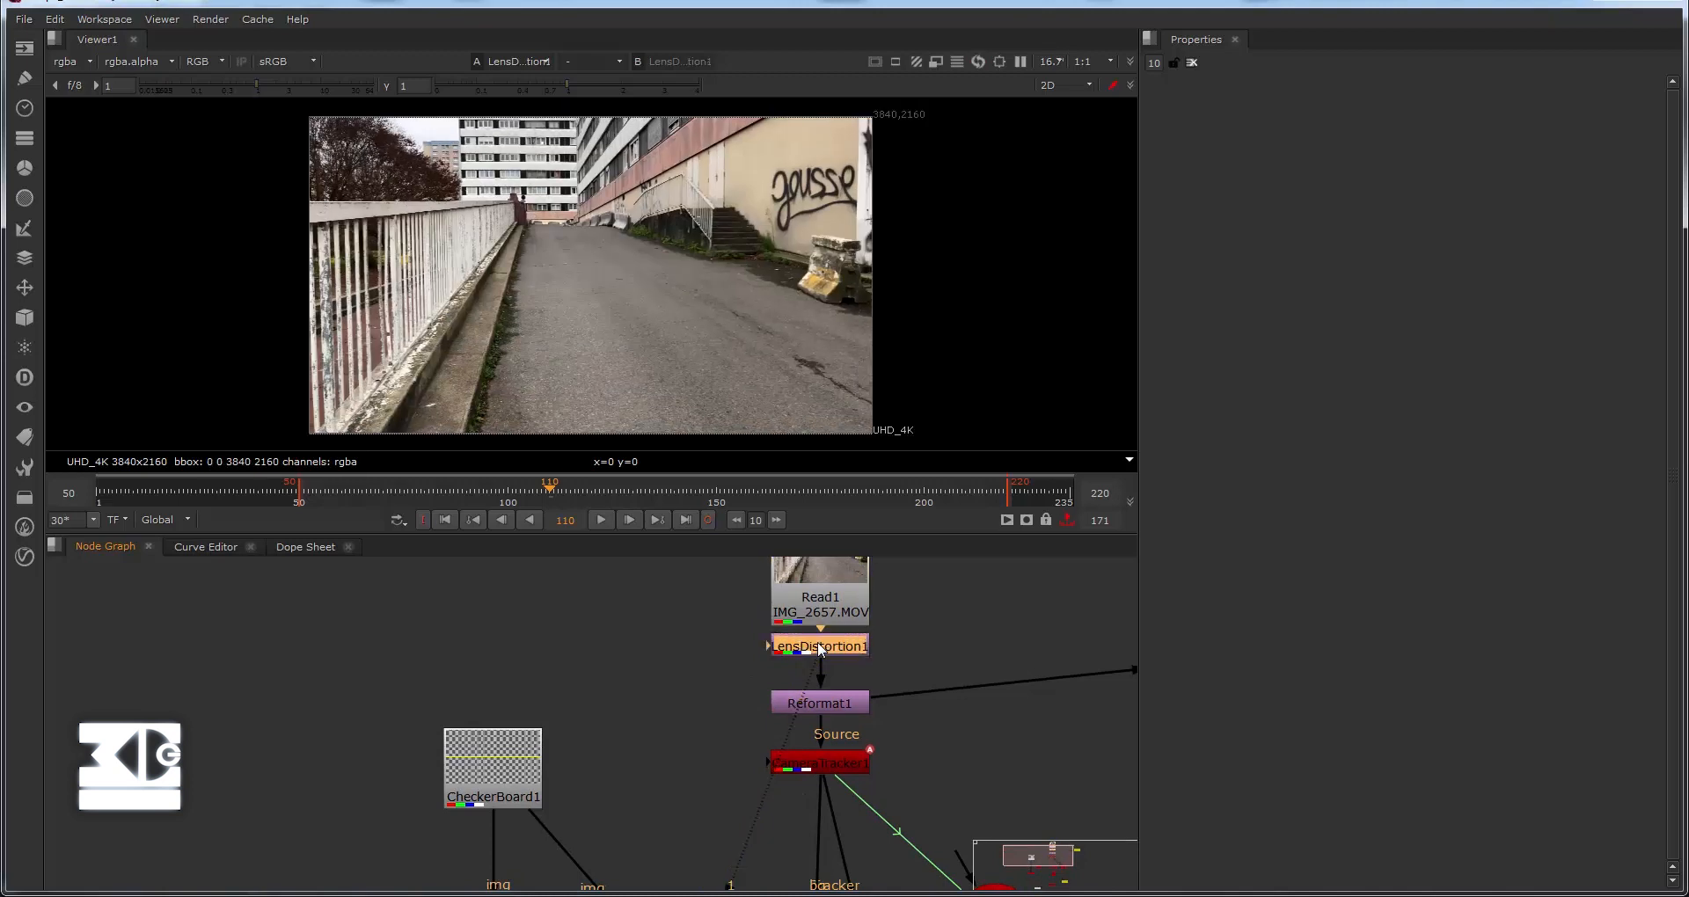
key(d)
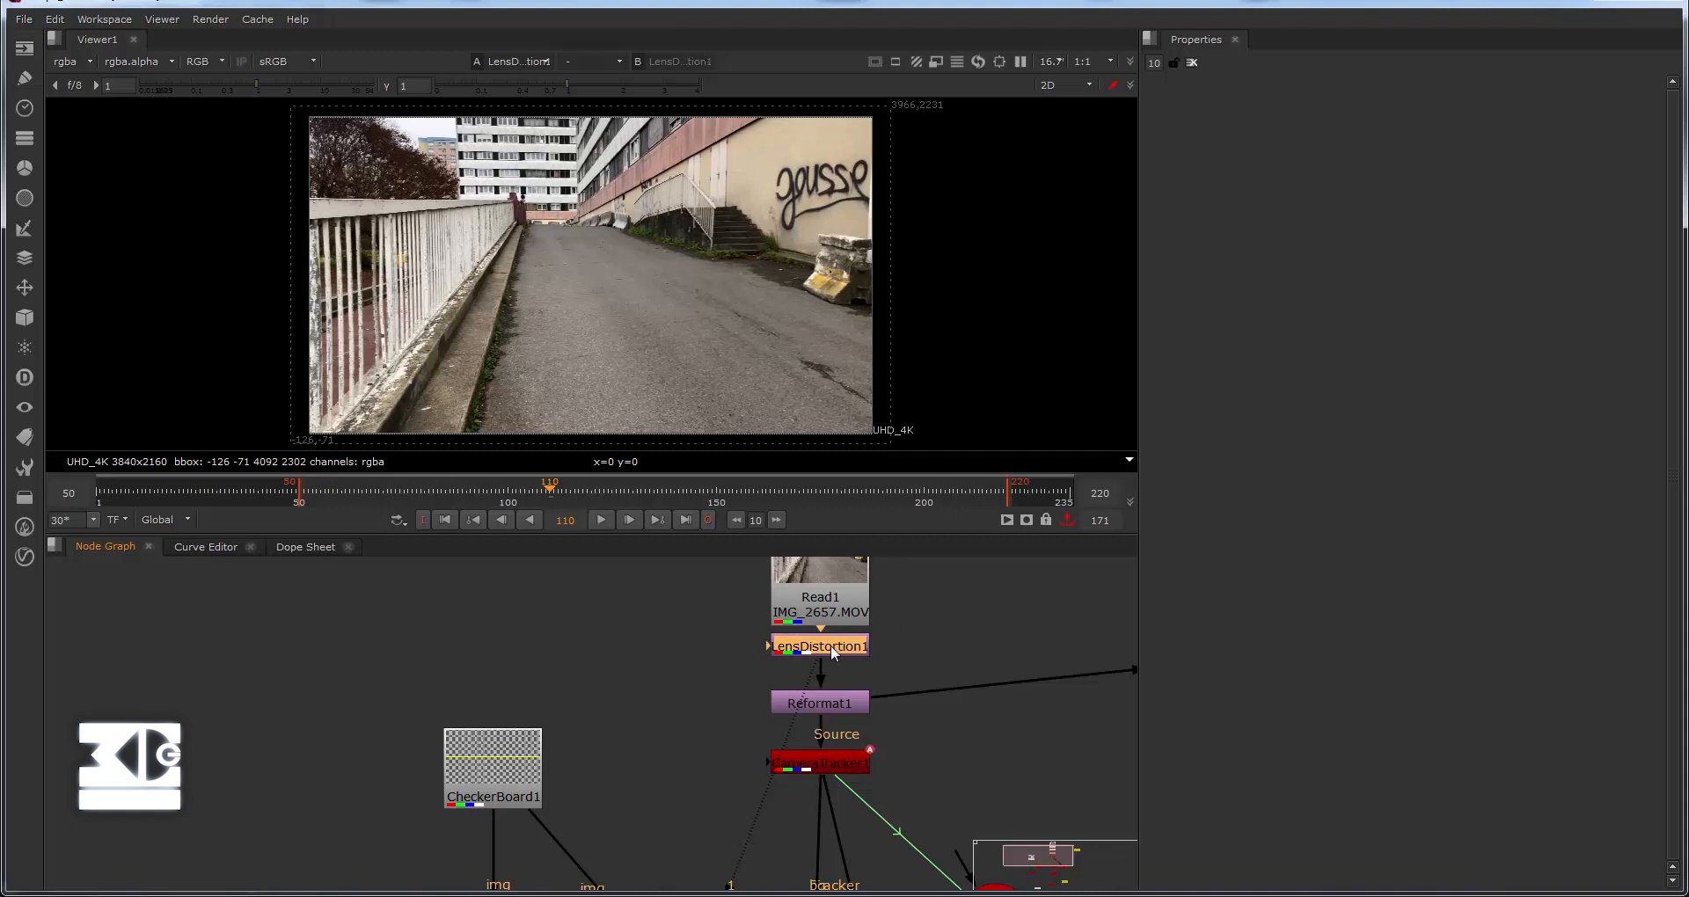
View the CameraTracker1 output, open the node's settings and check its tracking points at frame 183.
scroll(700, 710, down, 2)
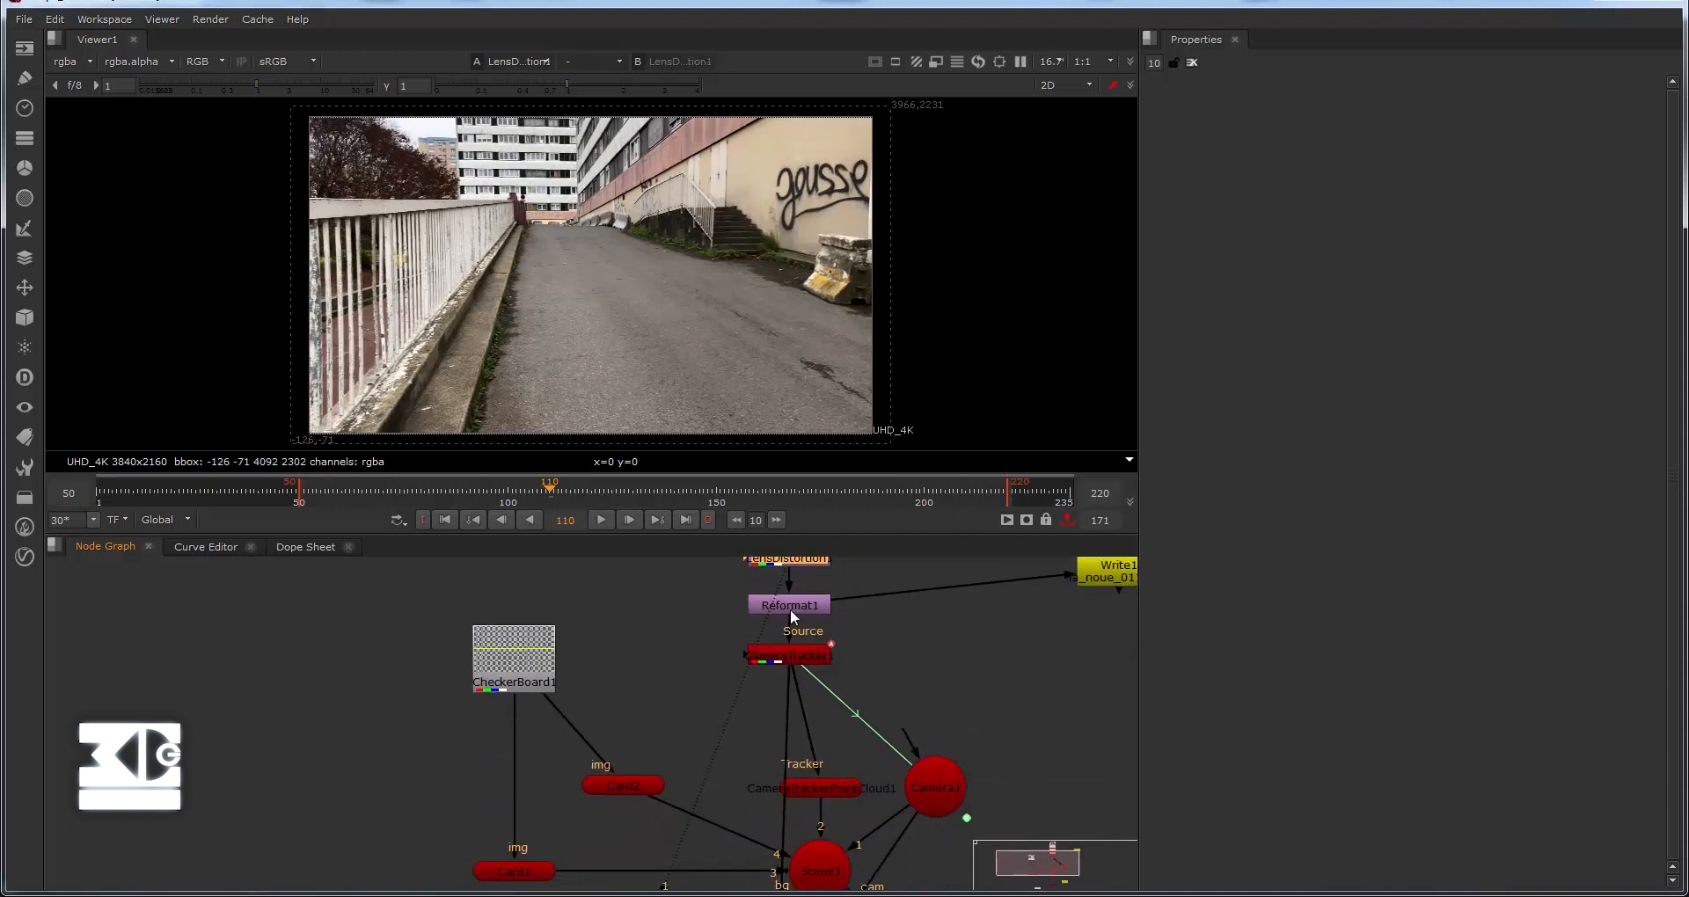
click(789, 655)
key(1)
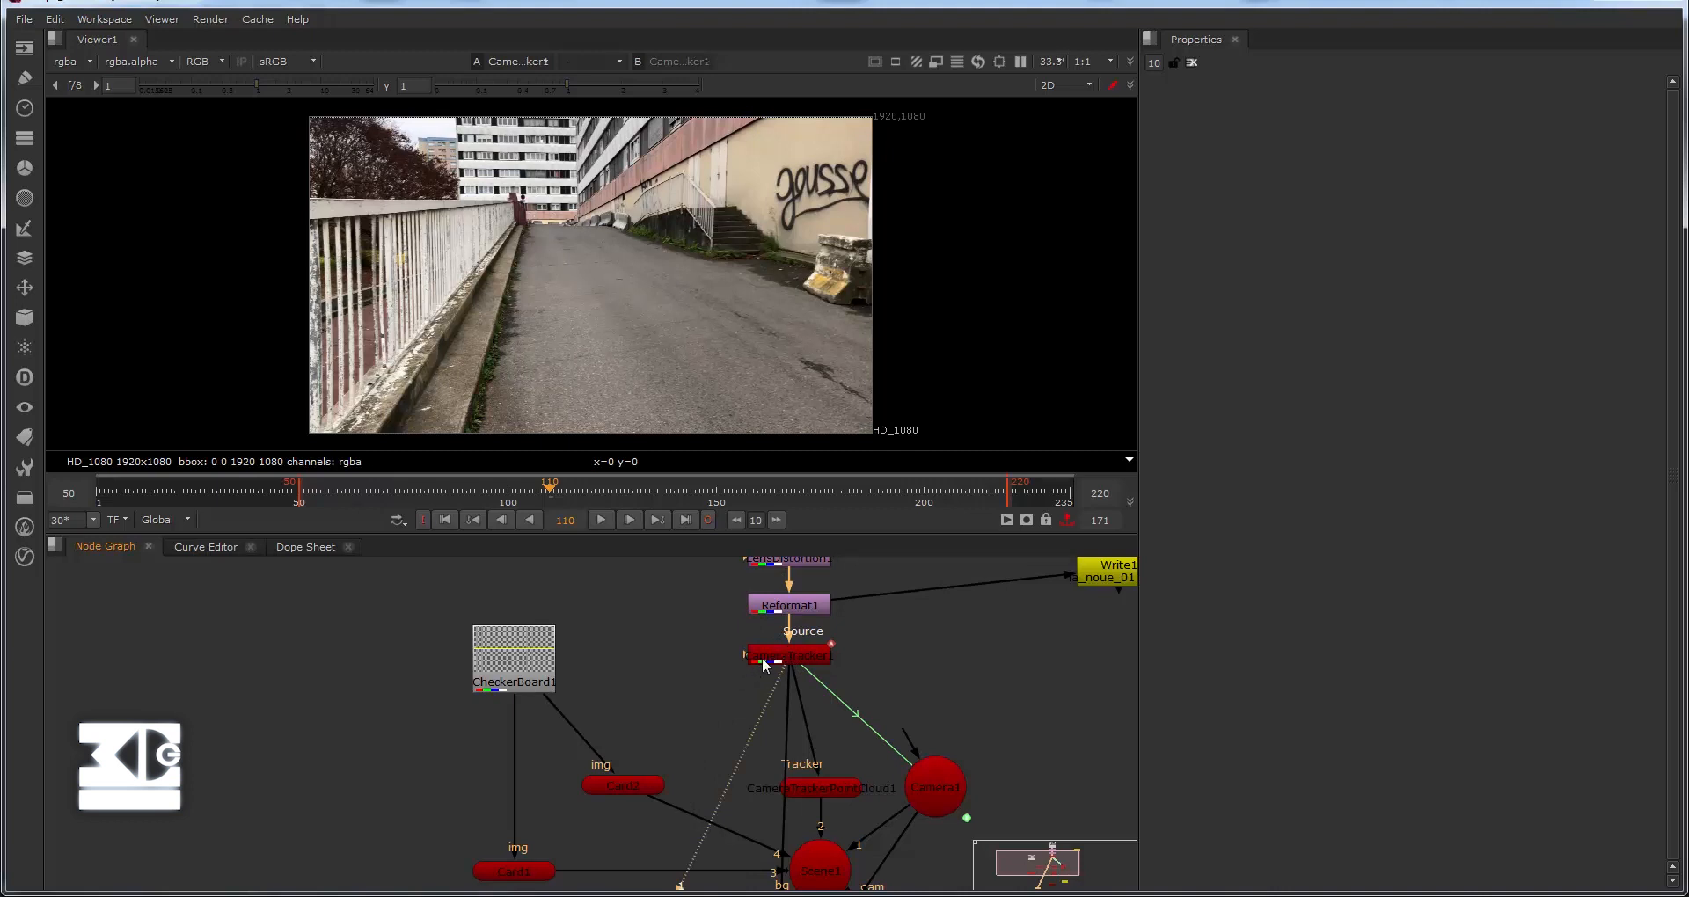
click(789, 656)
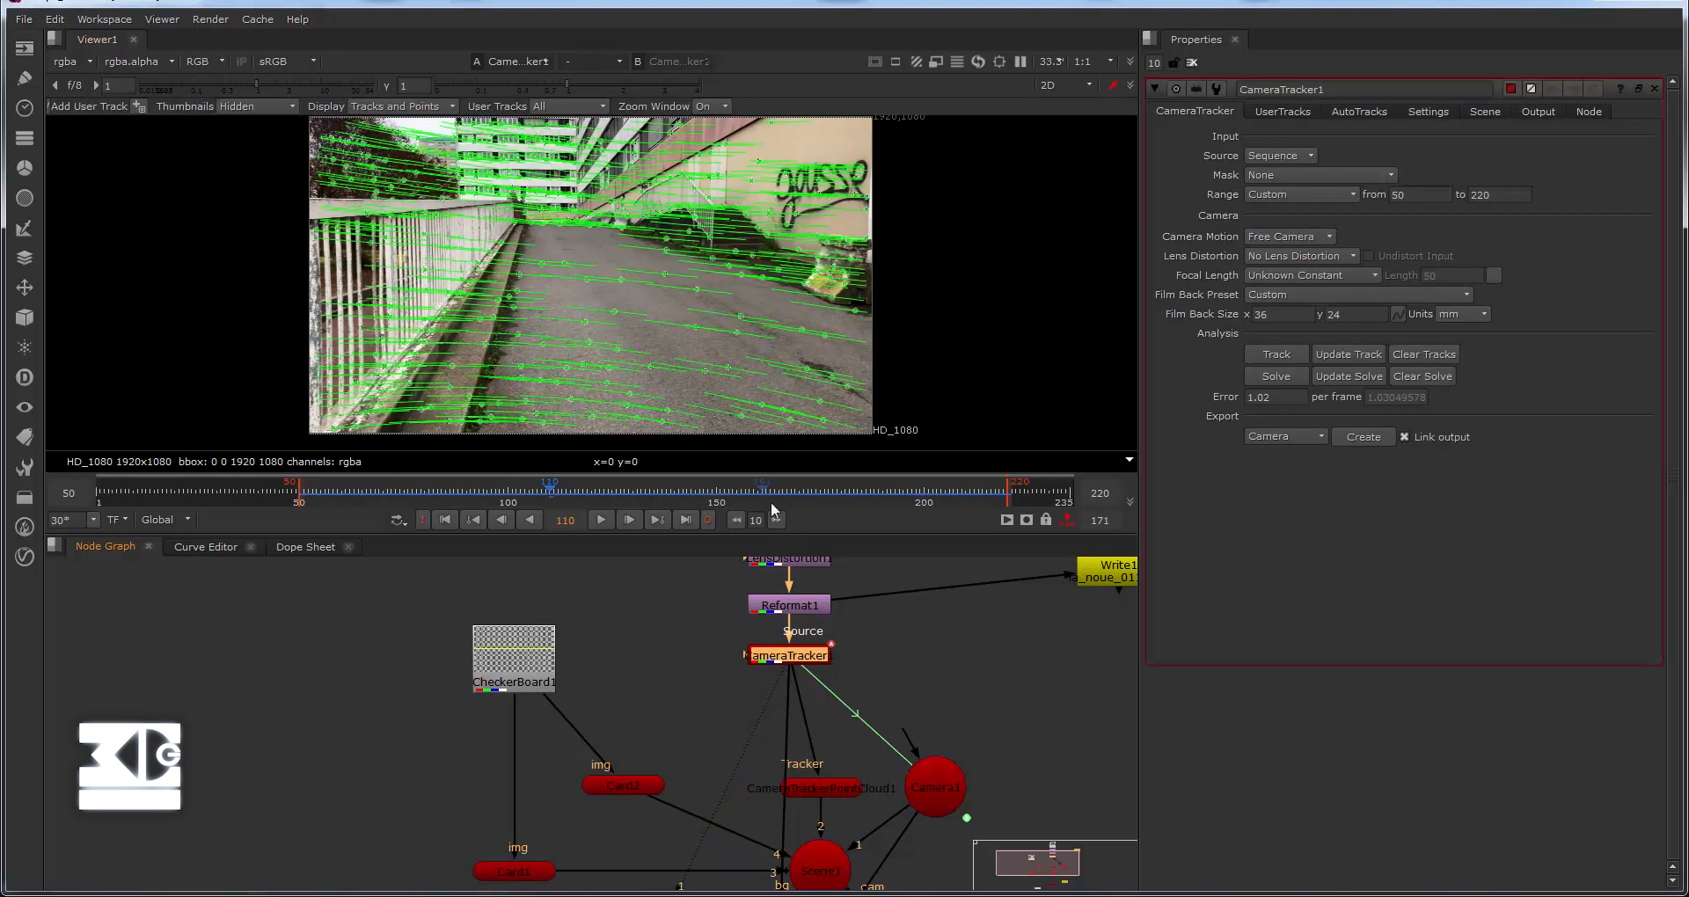
click(855, 489)
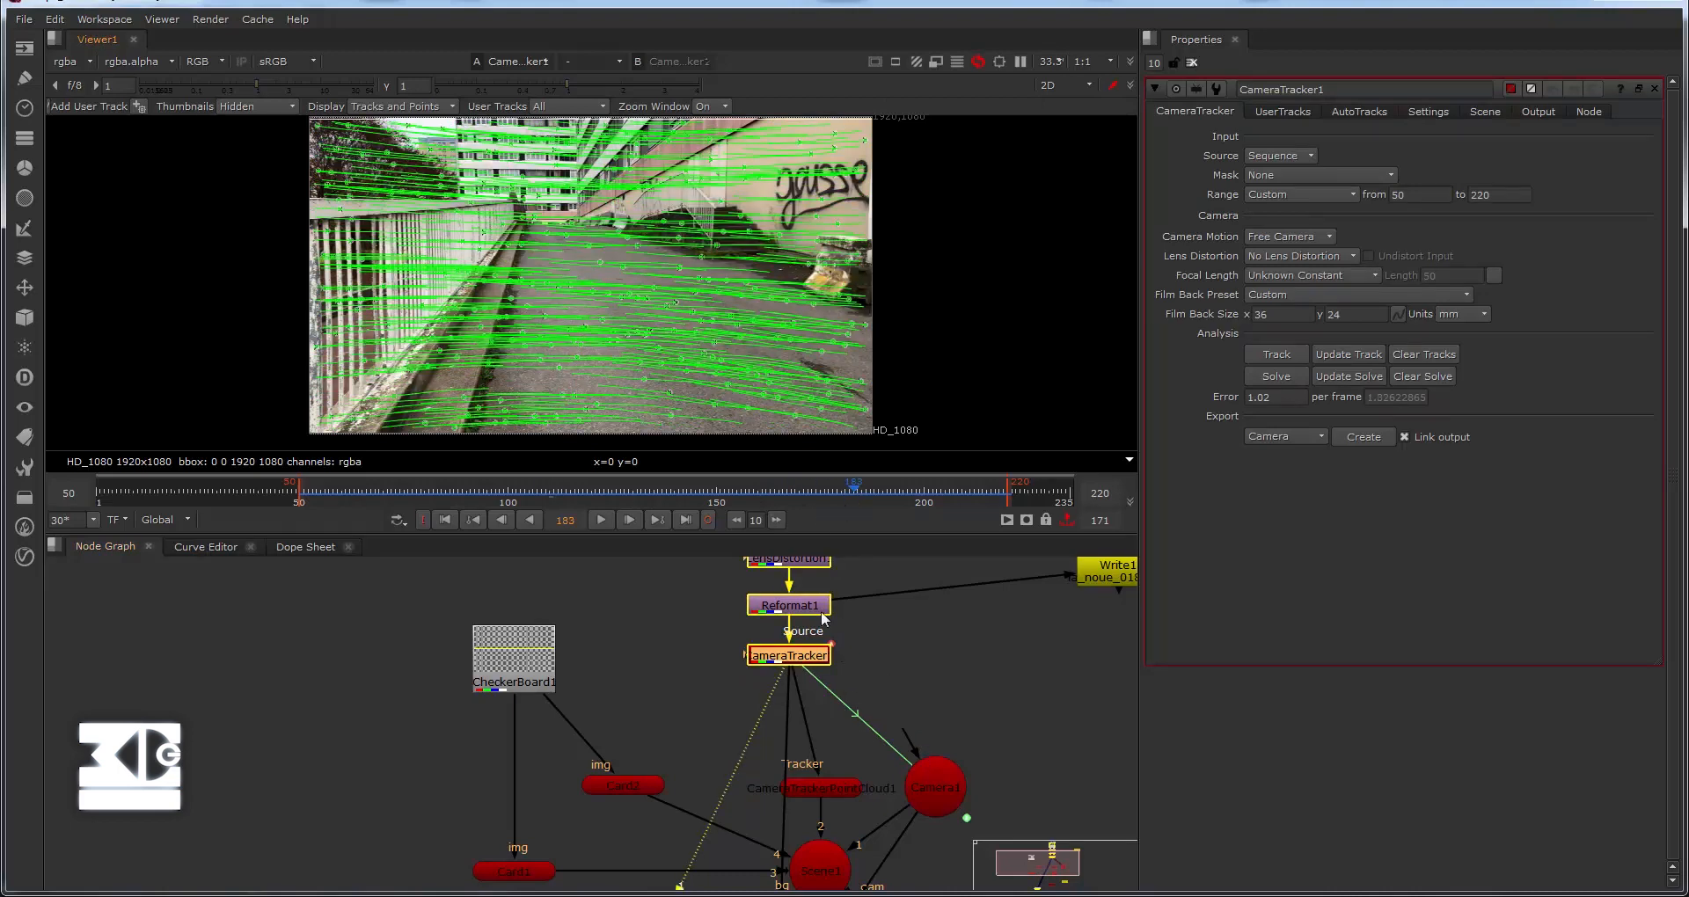
scroll(700, 721, down, 4)
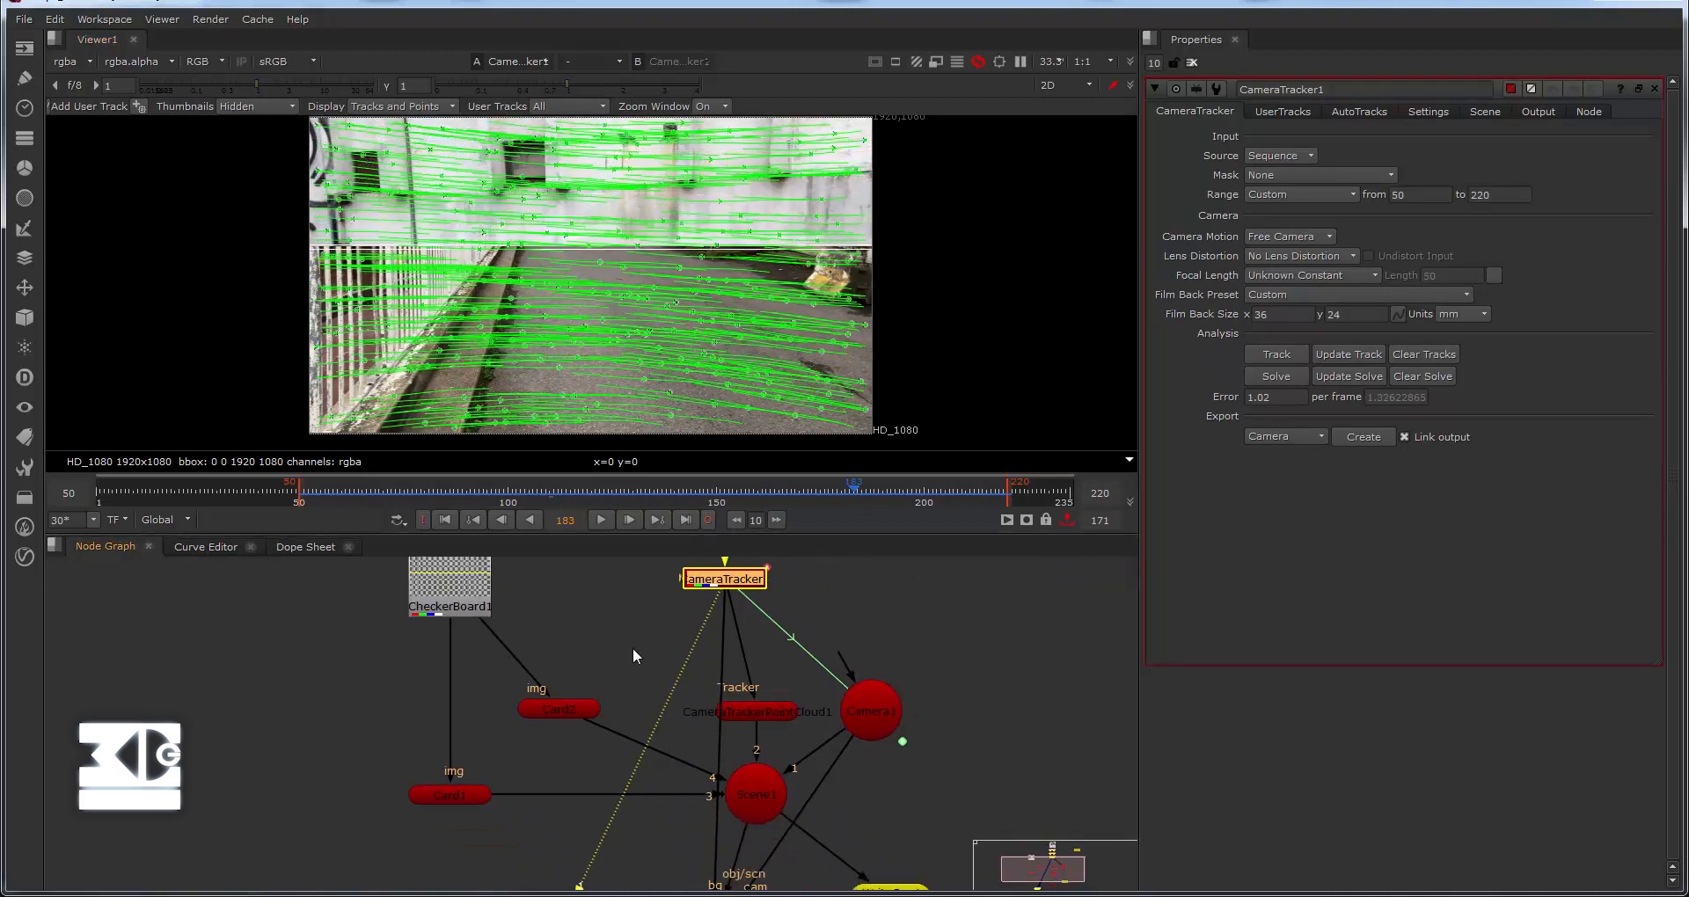
scroll(778, 761, up, 5)
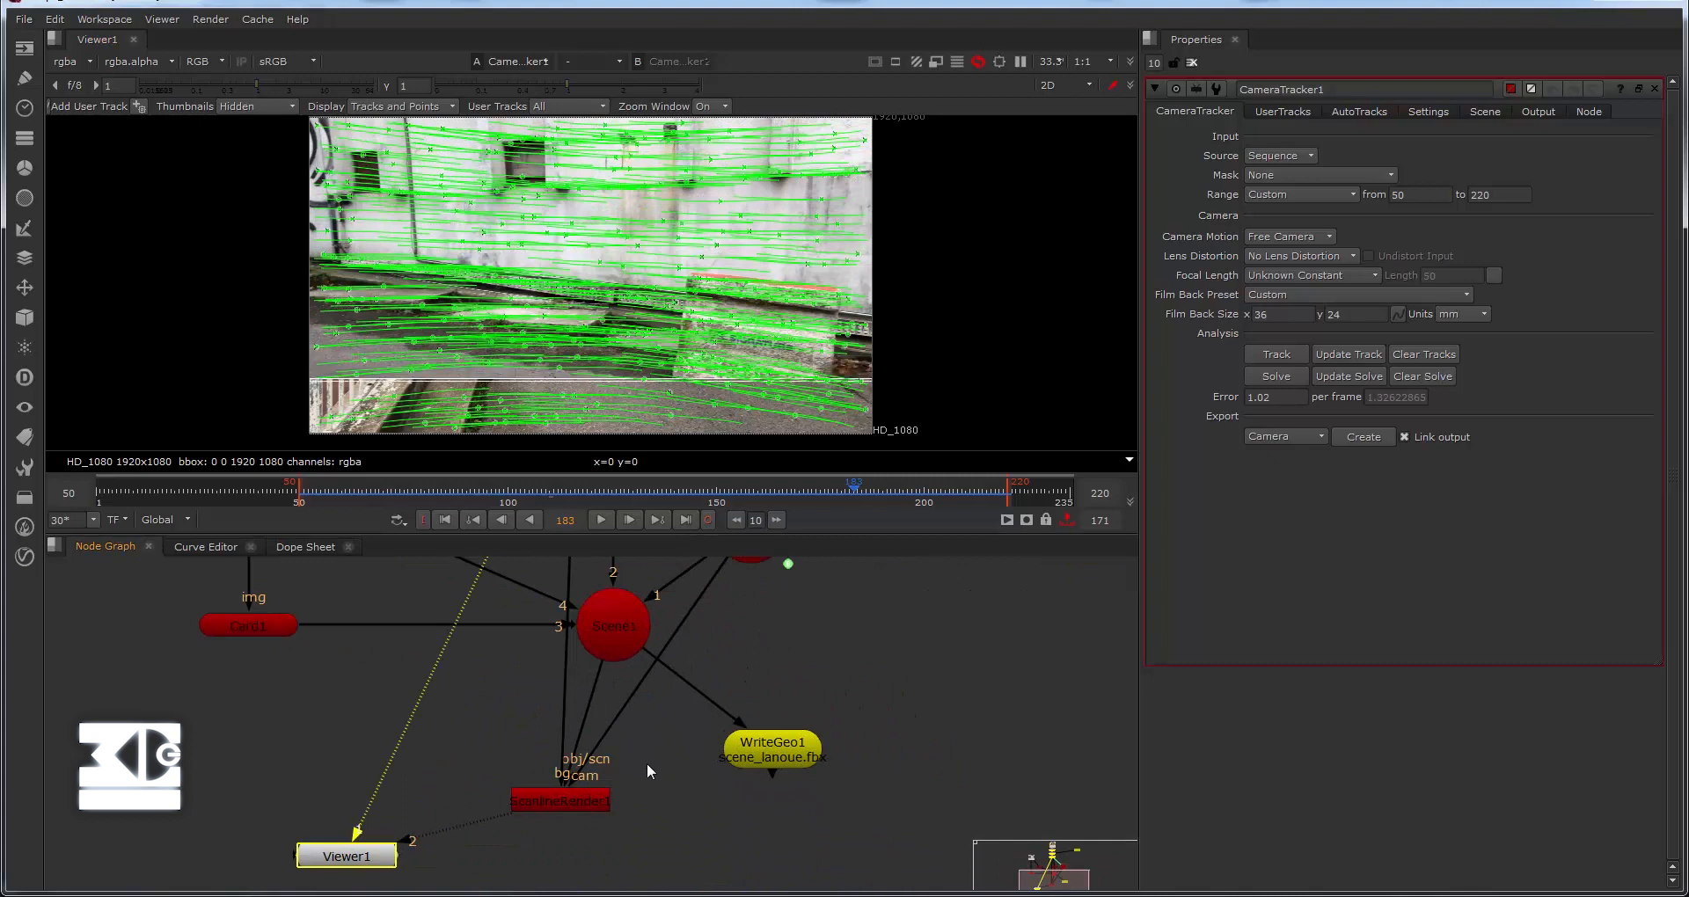
Open the settings of the WriteGeo1 node that exports the tracked scene to FBX.
click(613, 697)
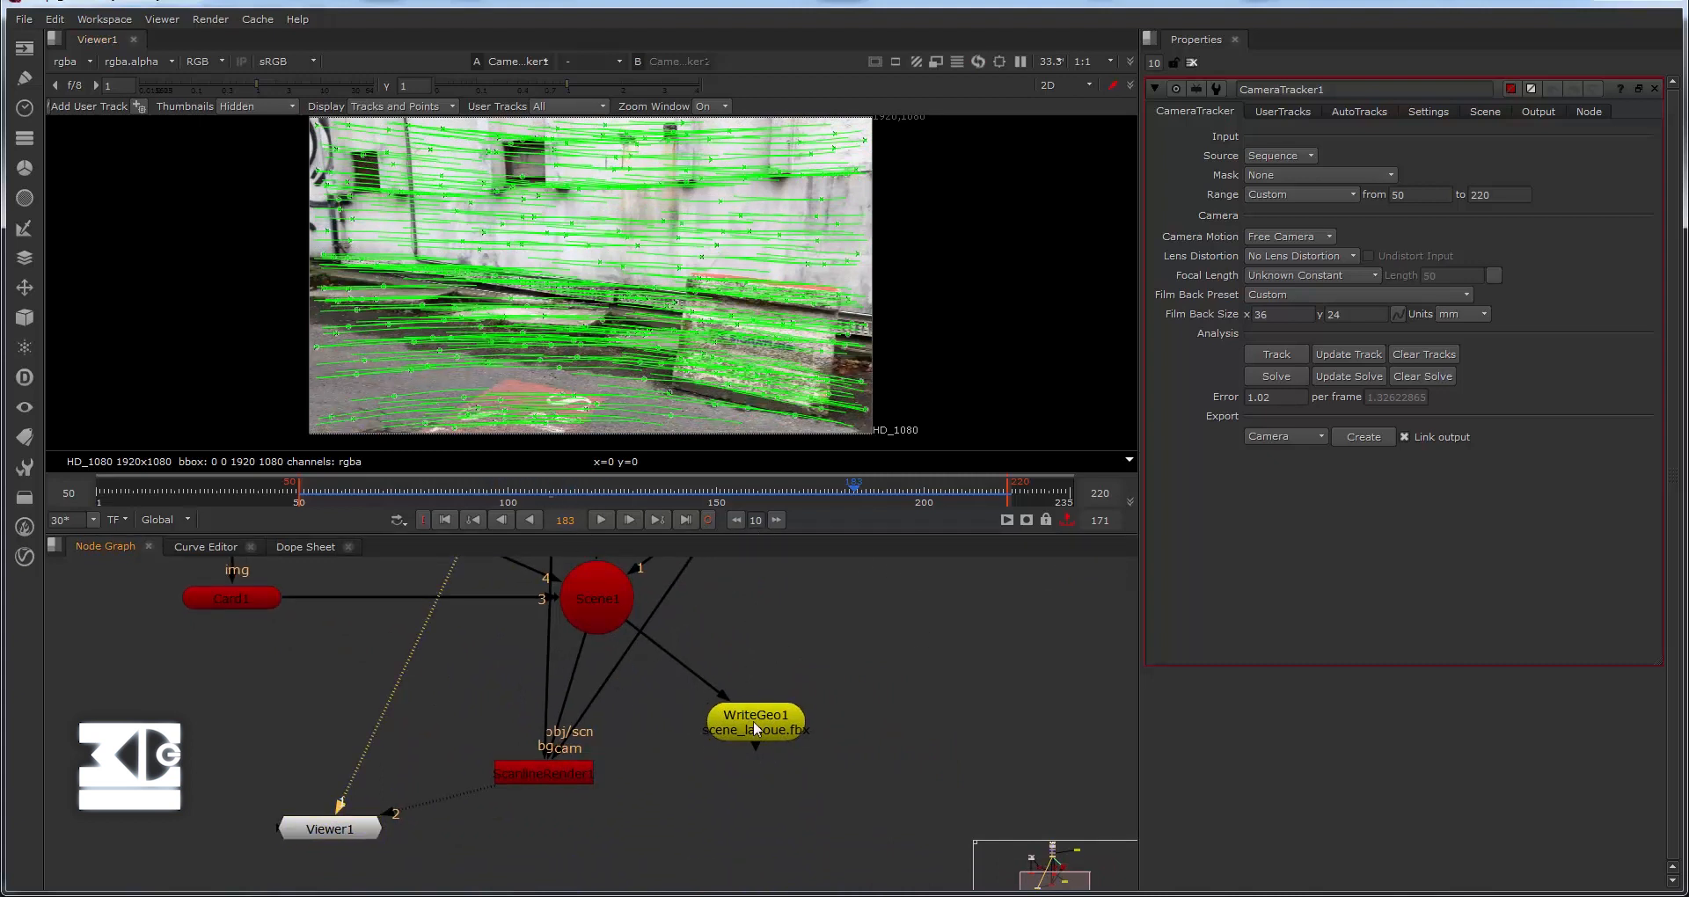
double_click(753, 721)
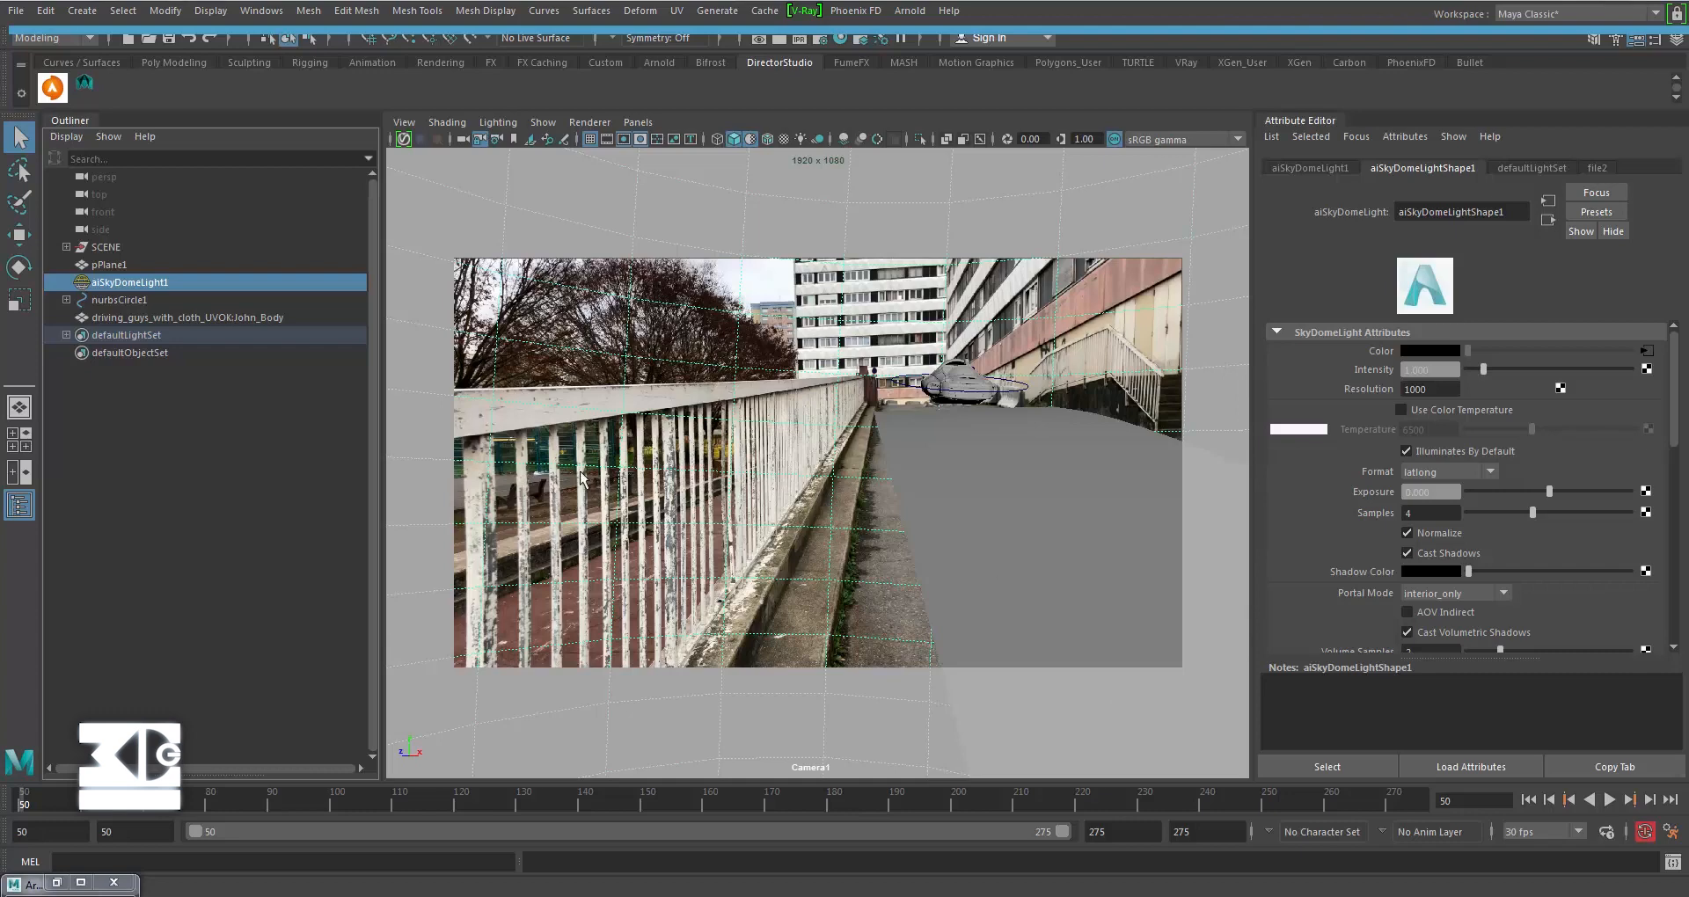
Switch to the Maya scene, set the playback and animation end frames to 200, and replay the floating car animation from the start.
click(1609, 800)
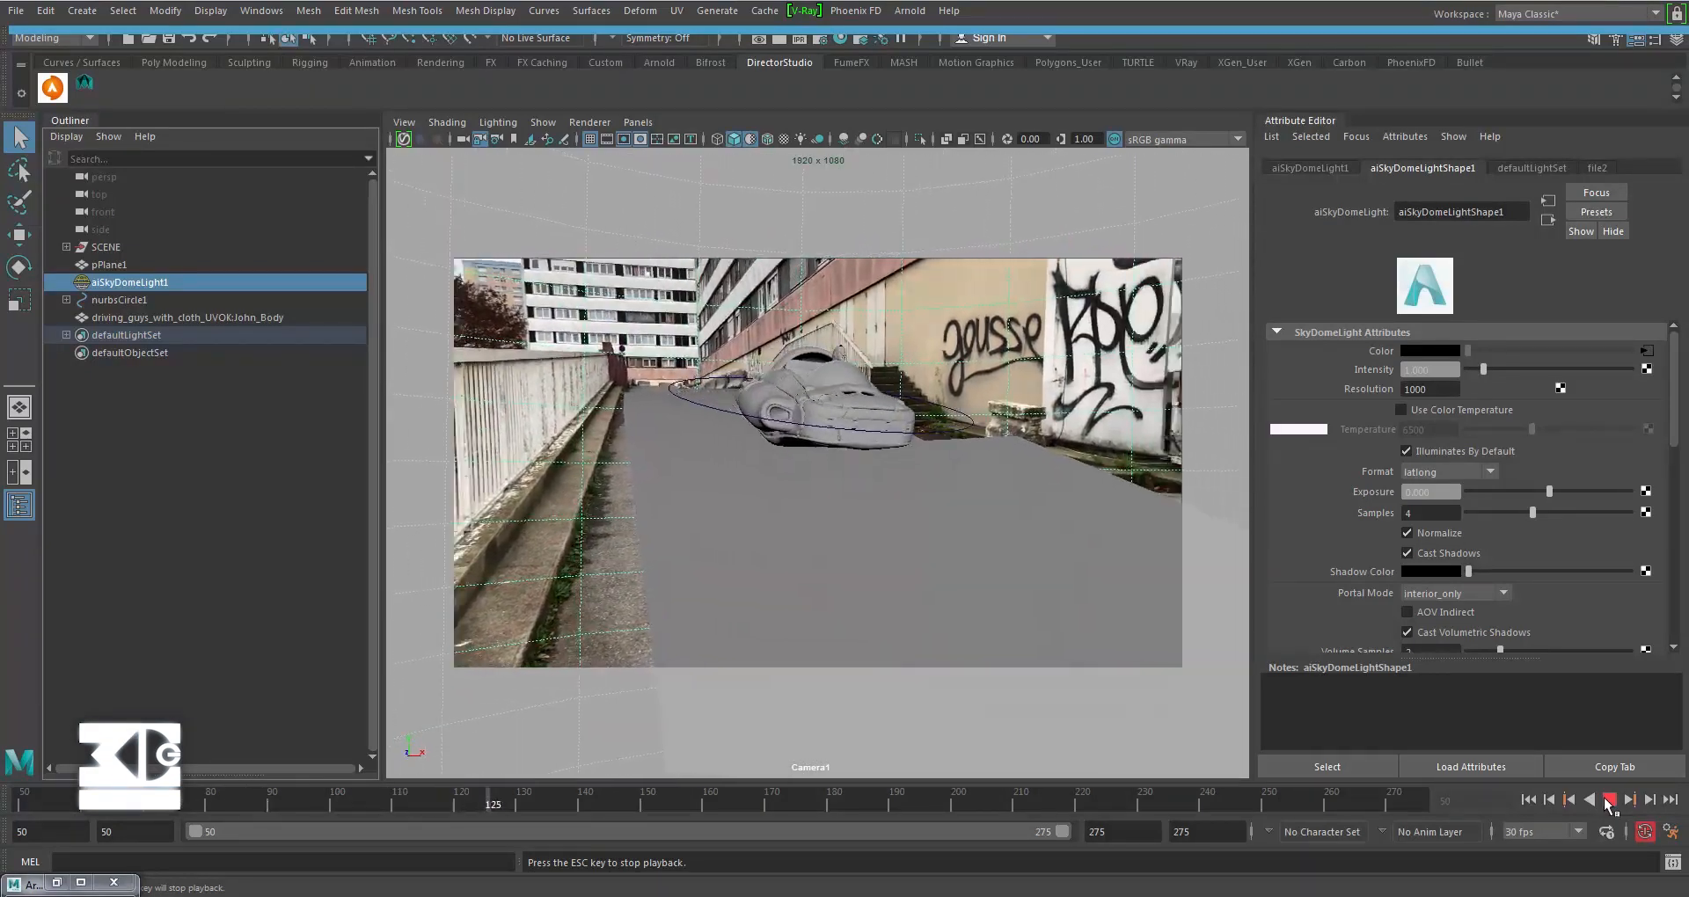
click(1609, 801)
click(1135, 836)
text(200)
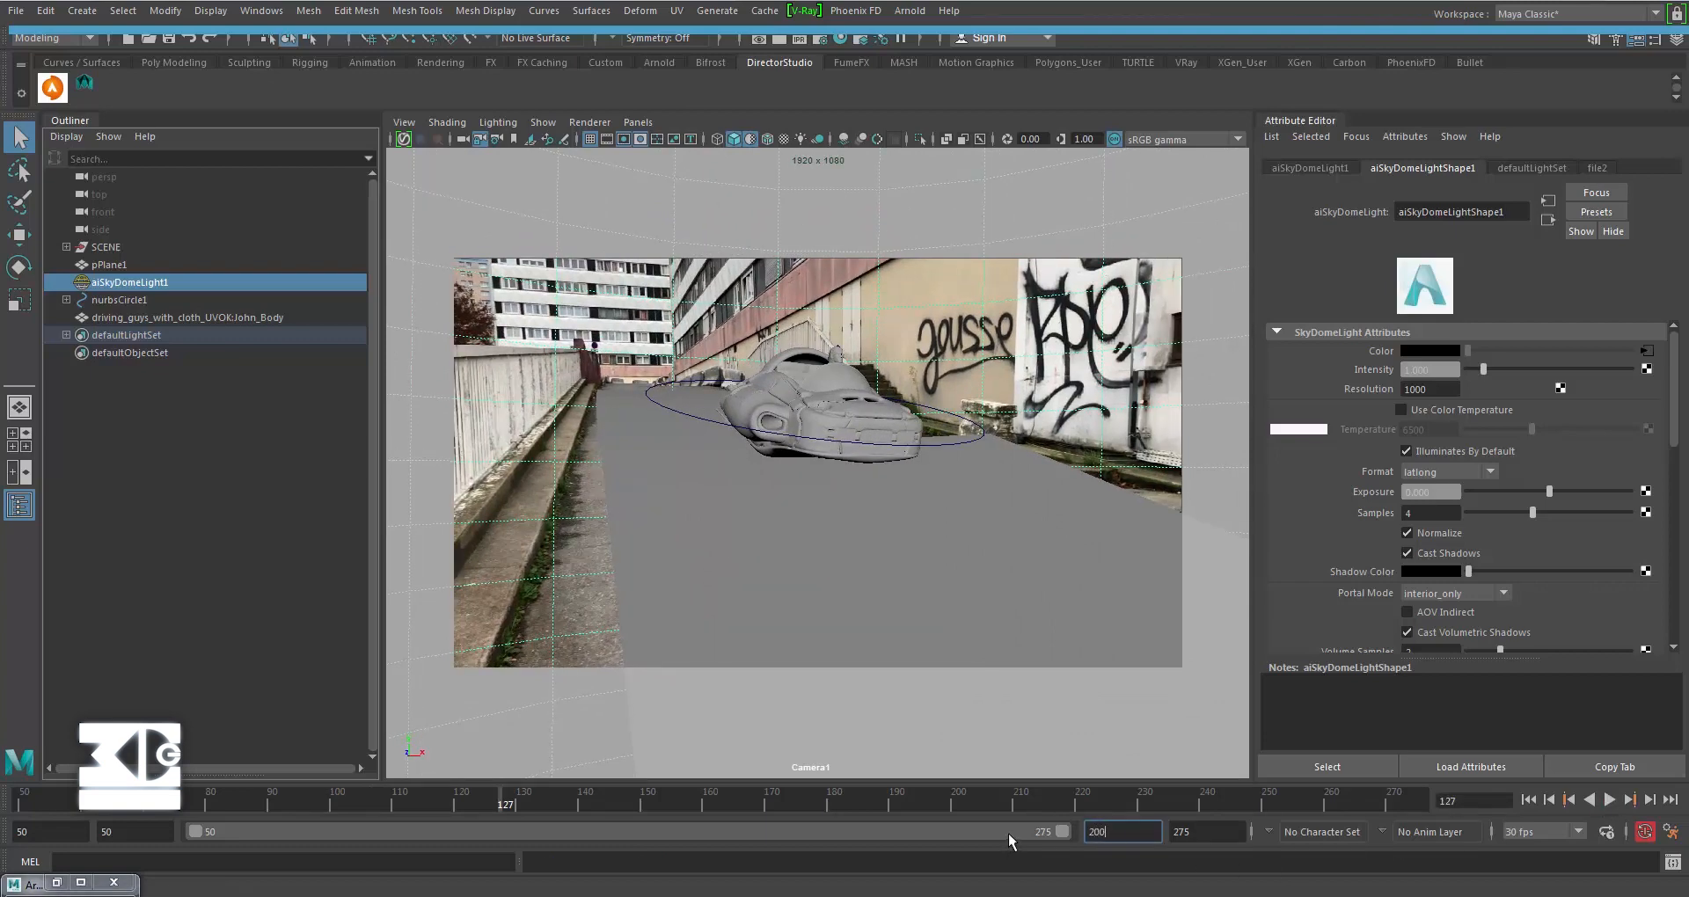
key(Tab)
text(200)
key(Return)
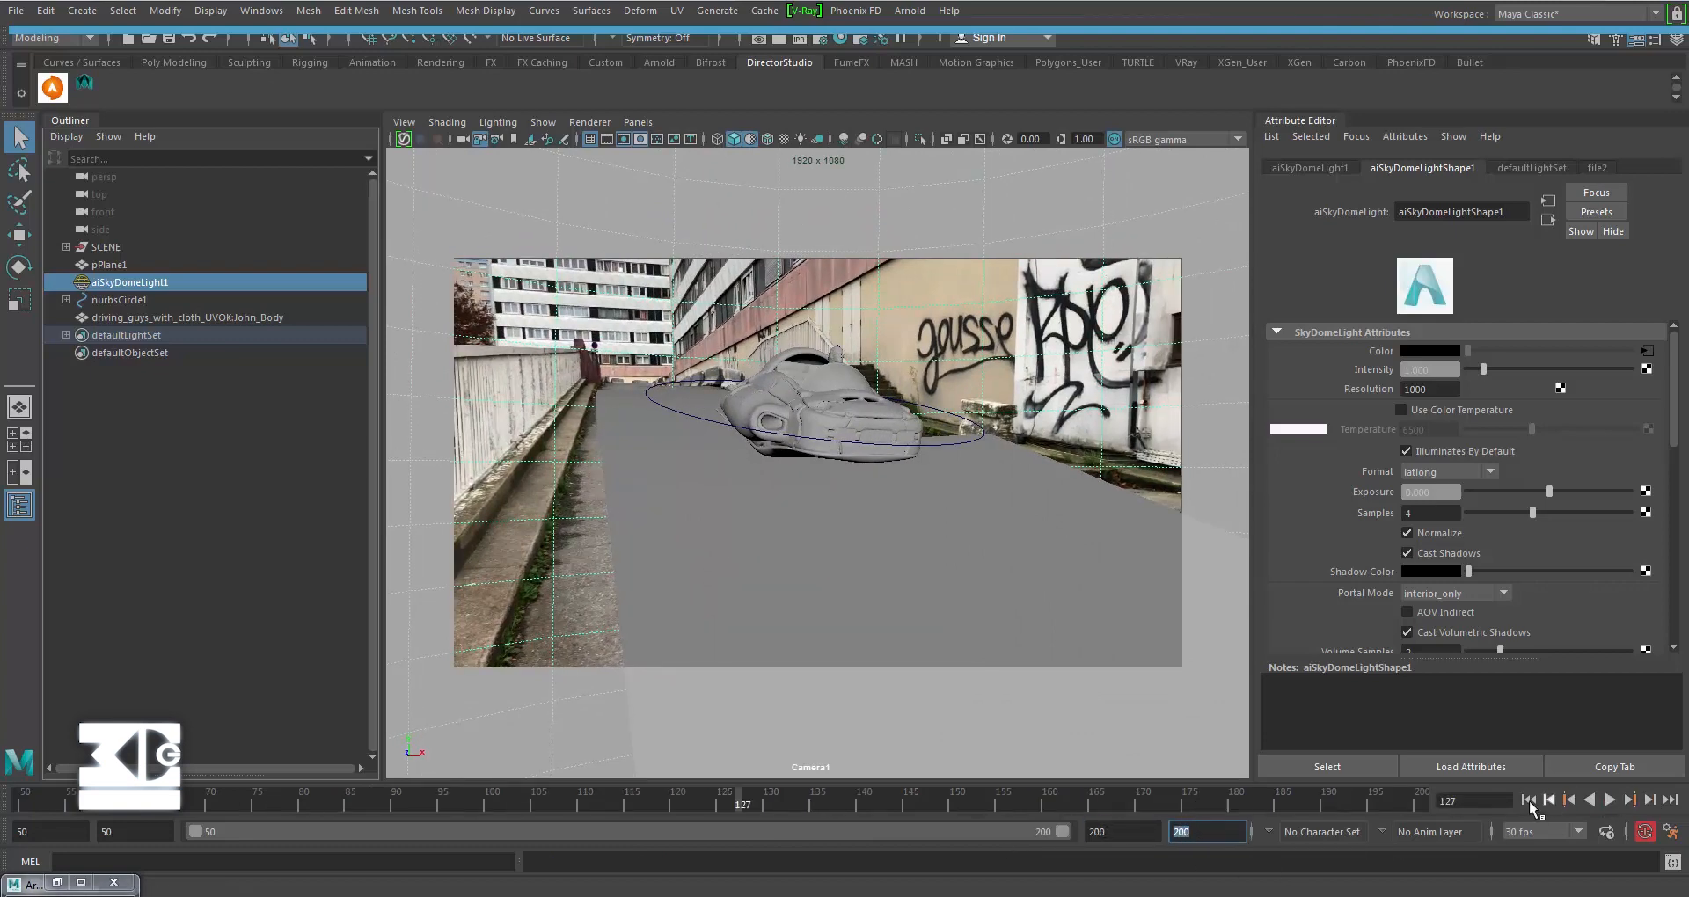
click(1531, 802)
click(1610, 801)
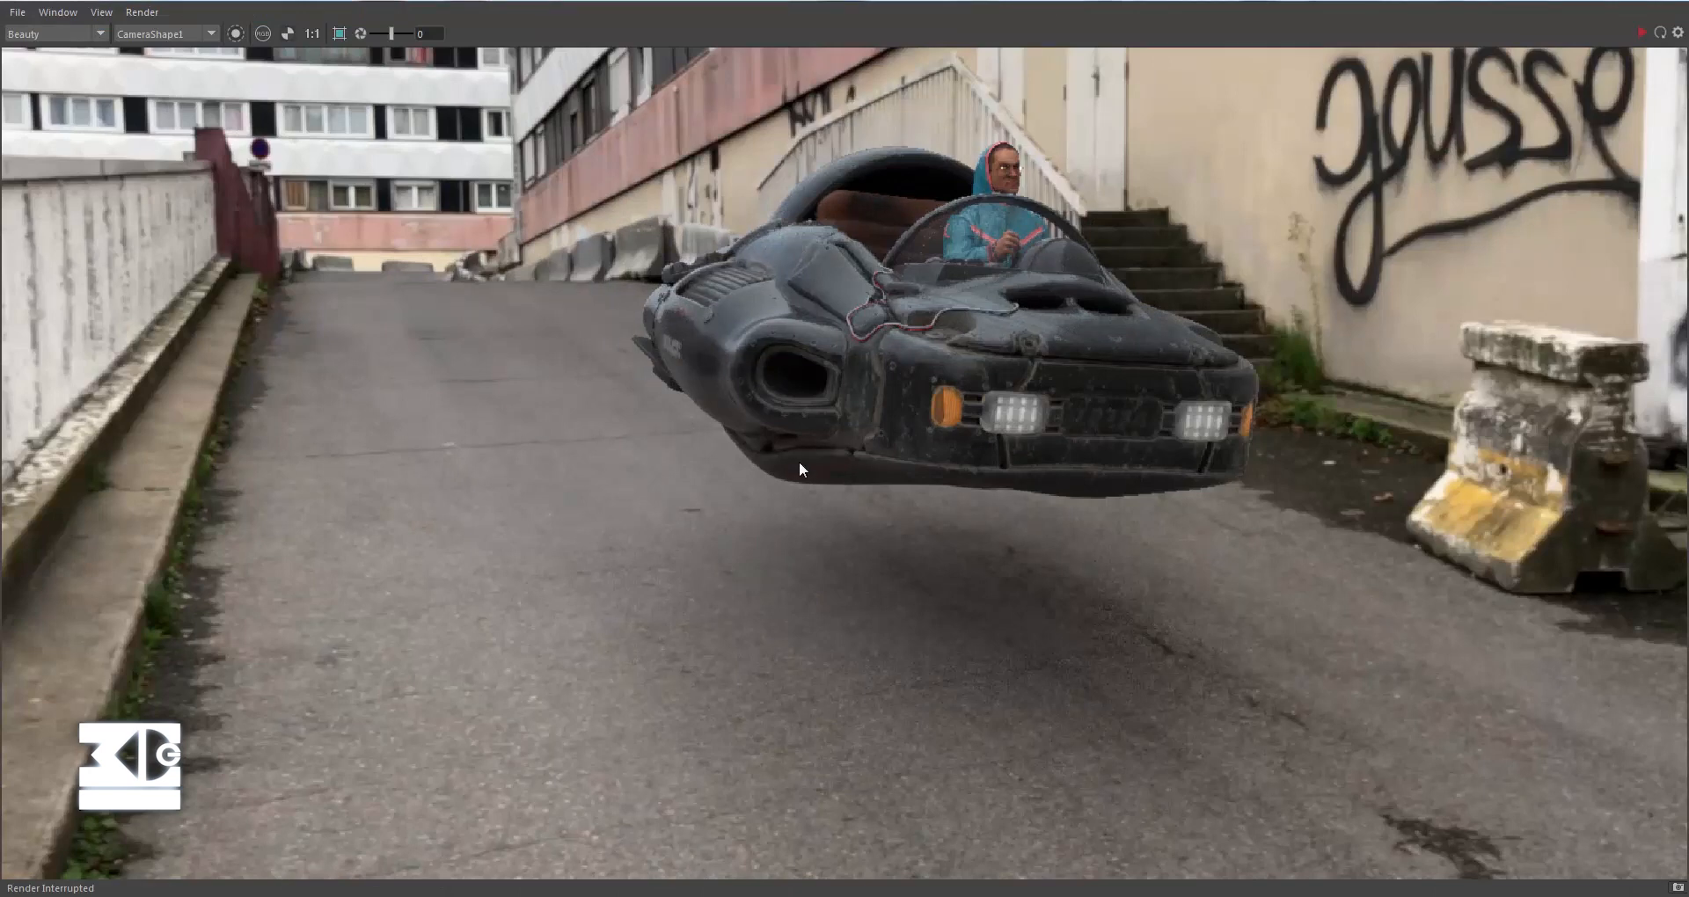
Start a Beauty render through CameraShape1 in the render view and inspect the whole frame as the car refines.
click(1642, 33)
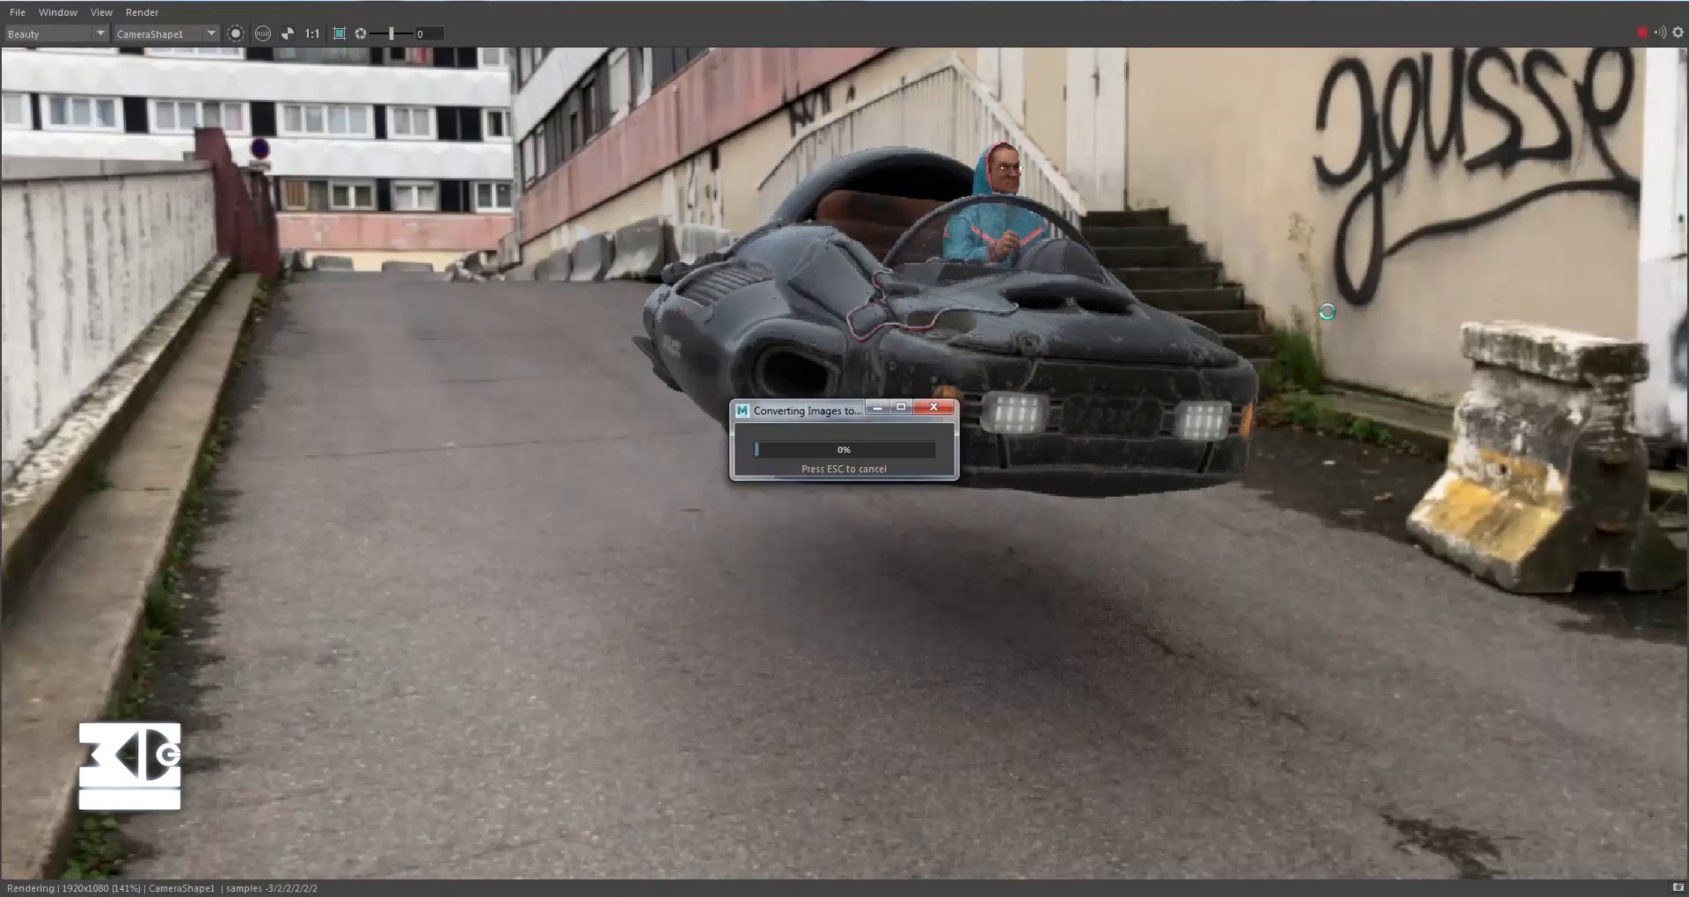
scroll(1327, 312, down, 1)
scroll(1328, 436, down, 1)
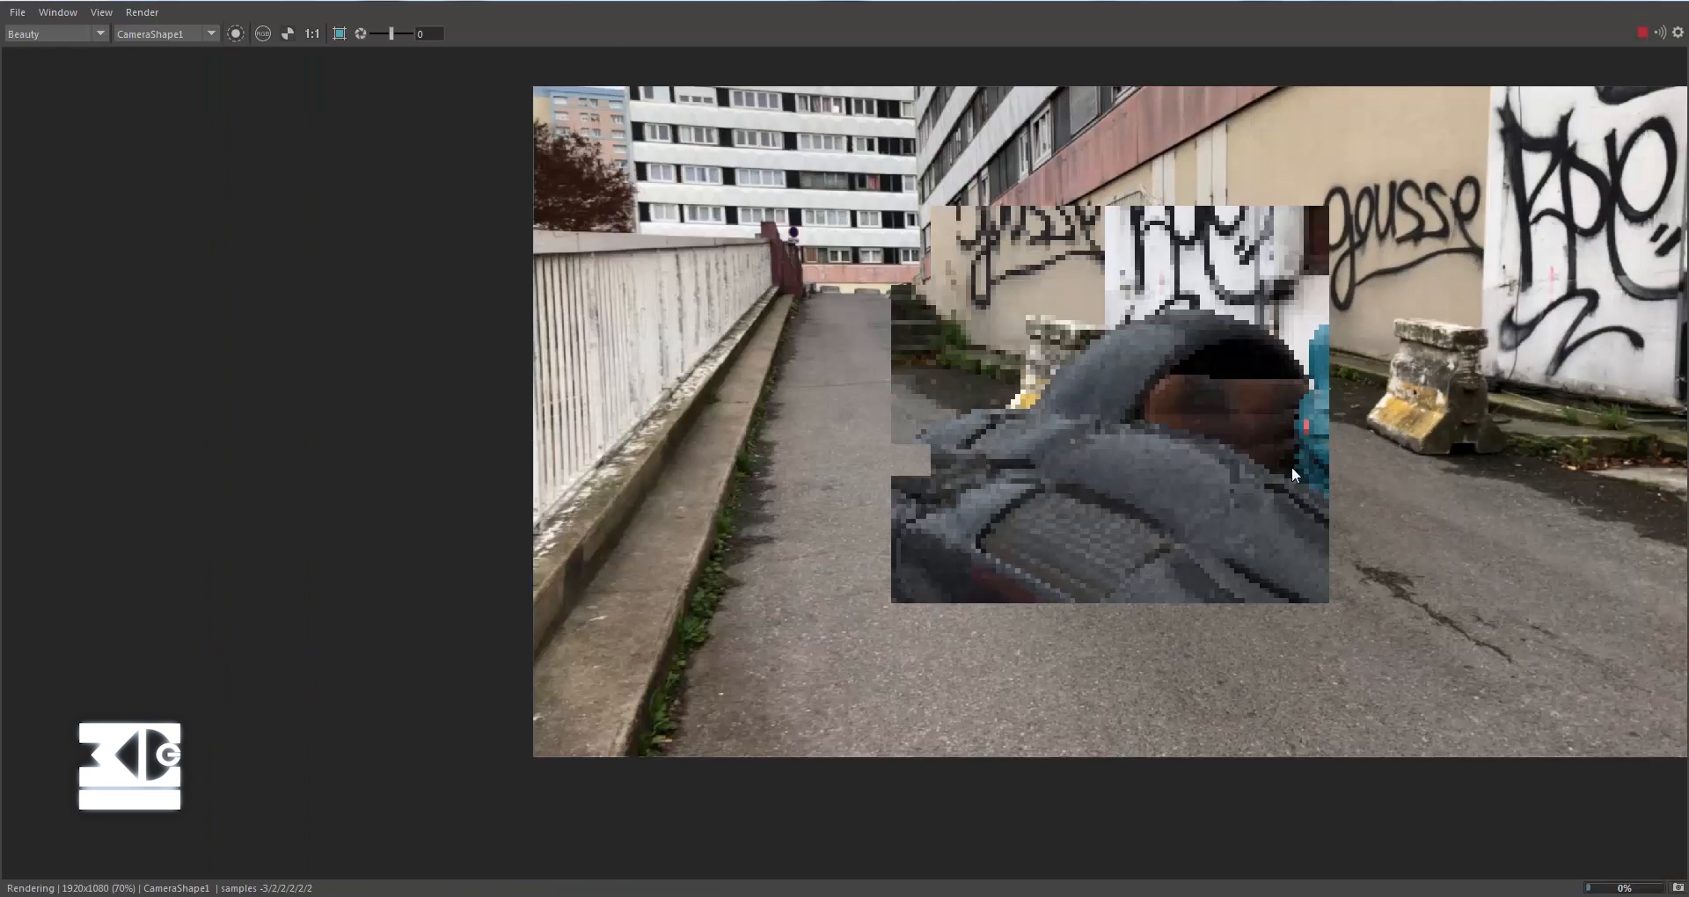
middle_drag(1347, 446, 1078, 434)
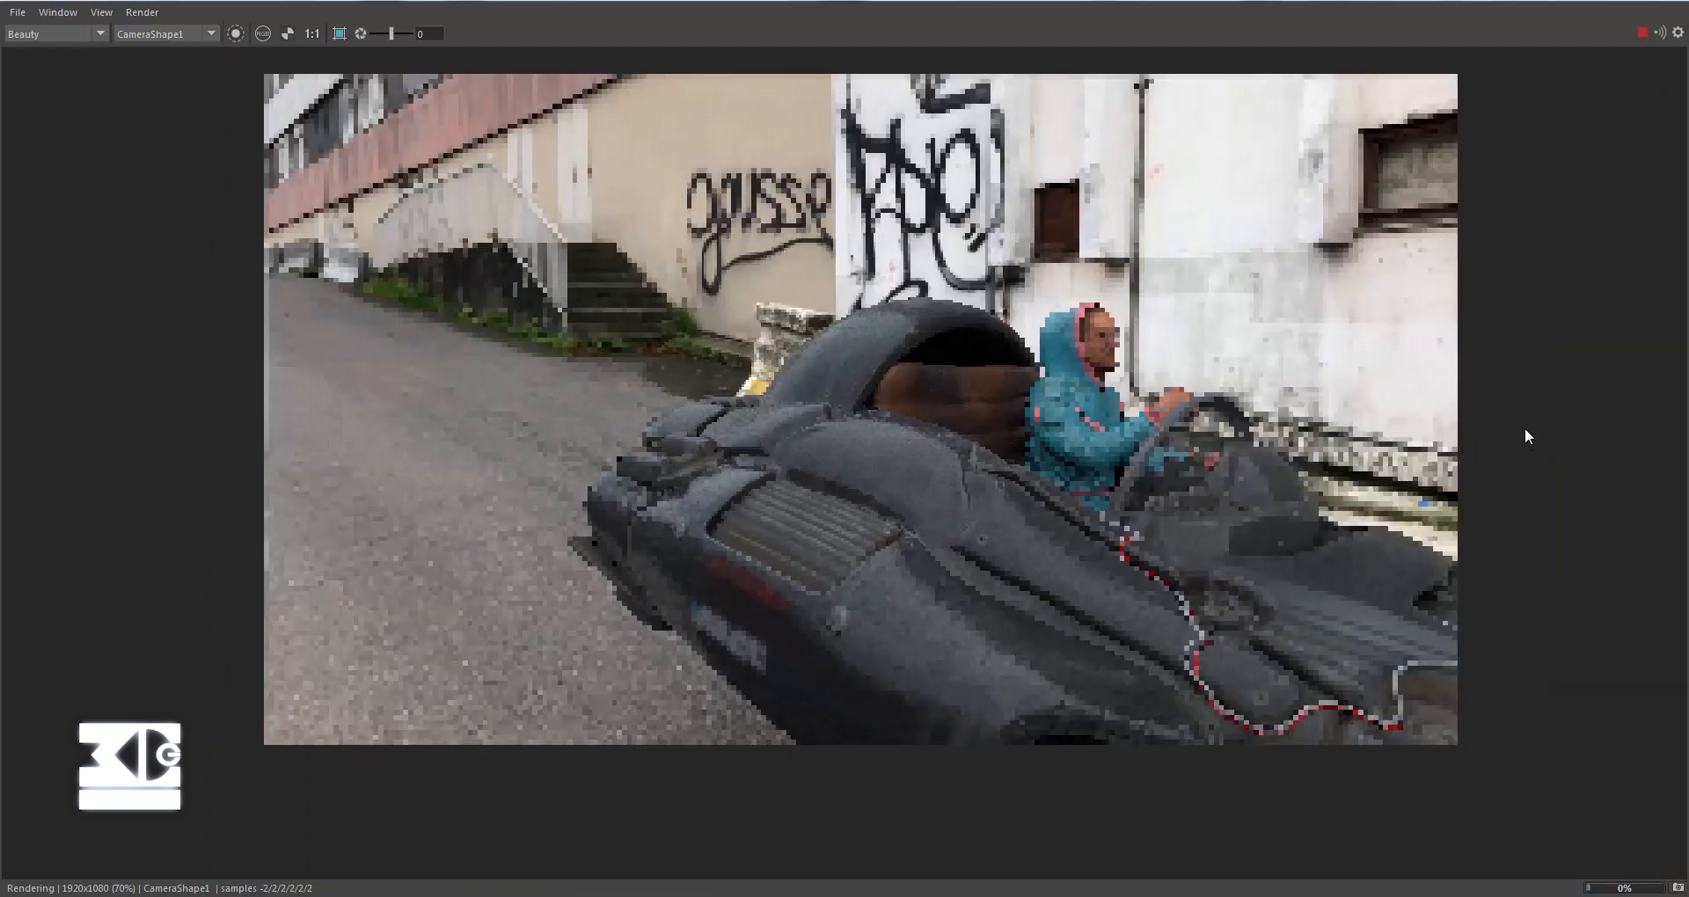
scroll(1478, 425, down, 1)
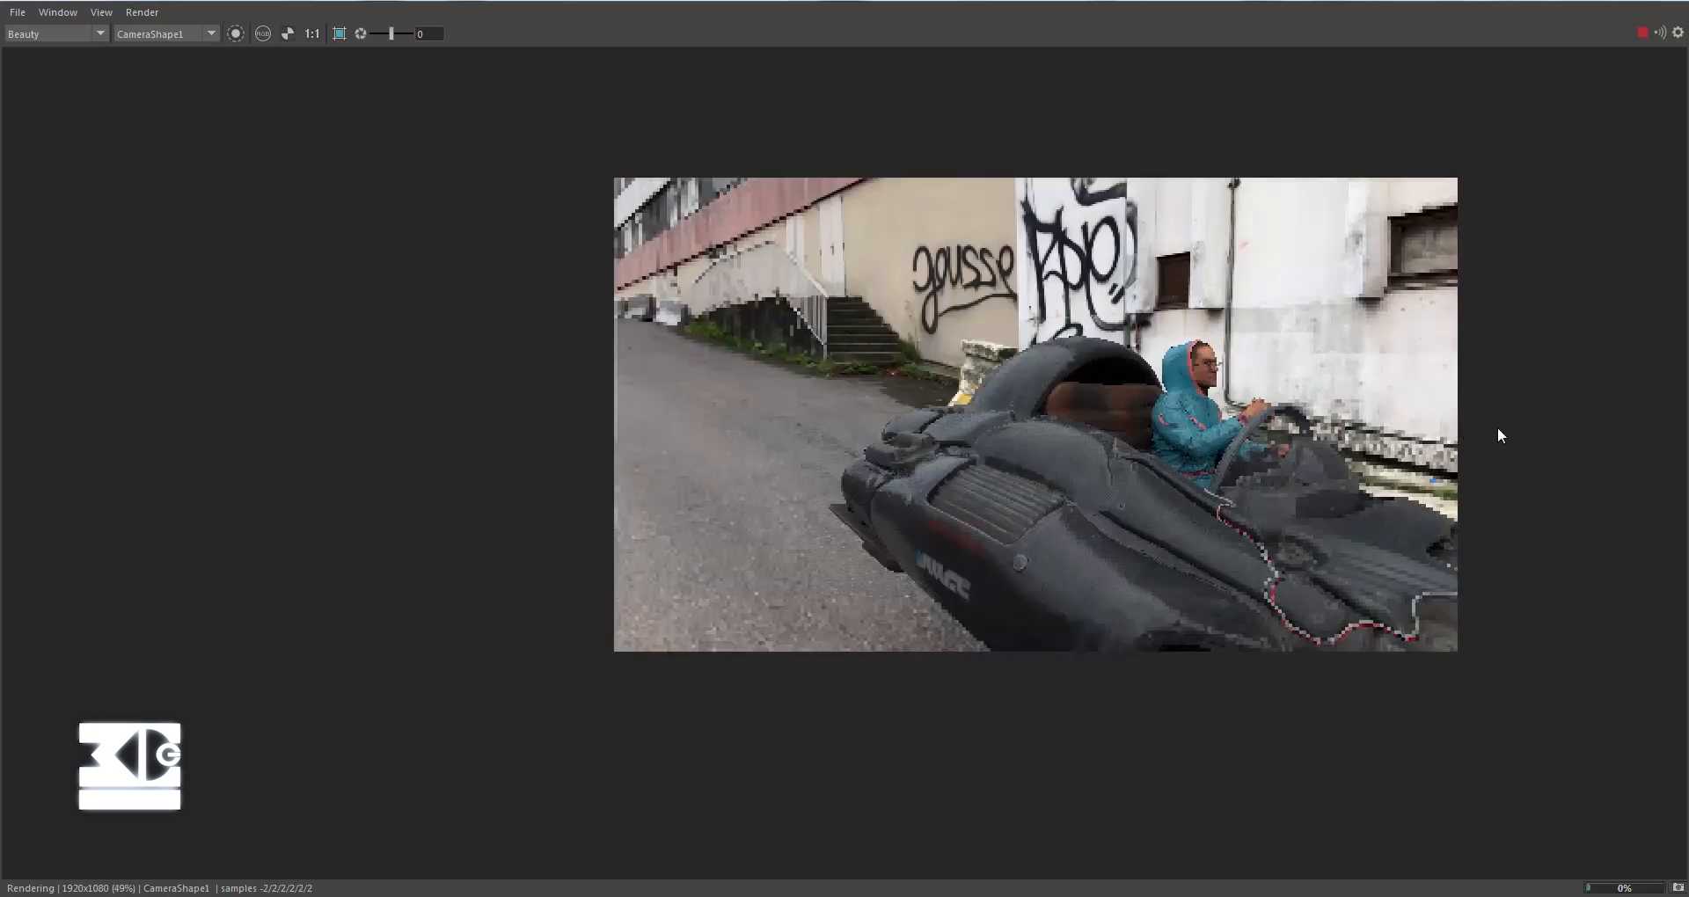
scroll(1522, 428, up, 1)
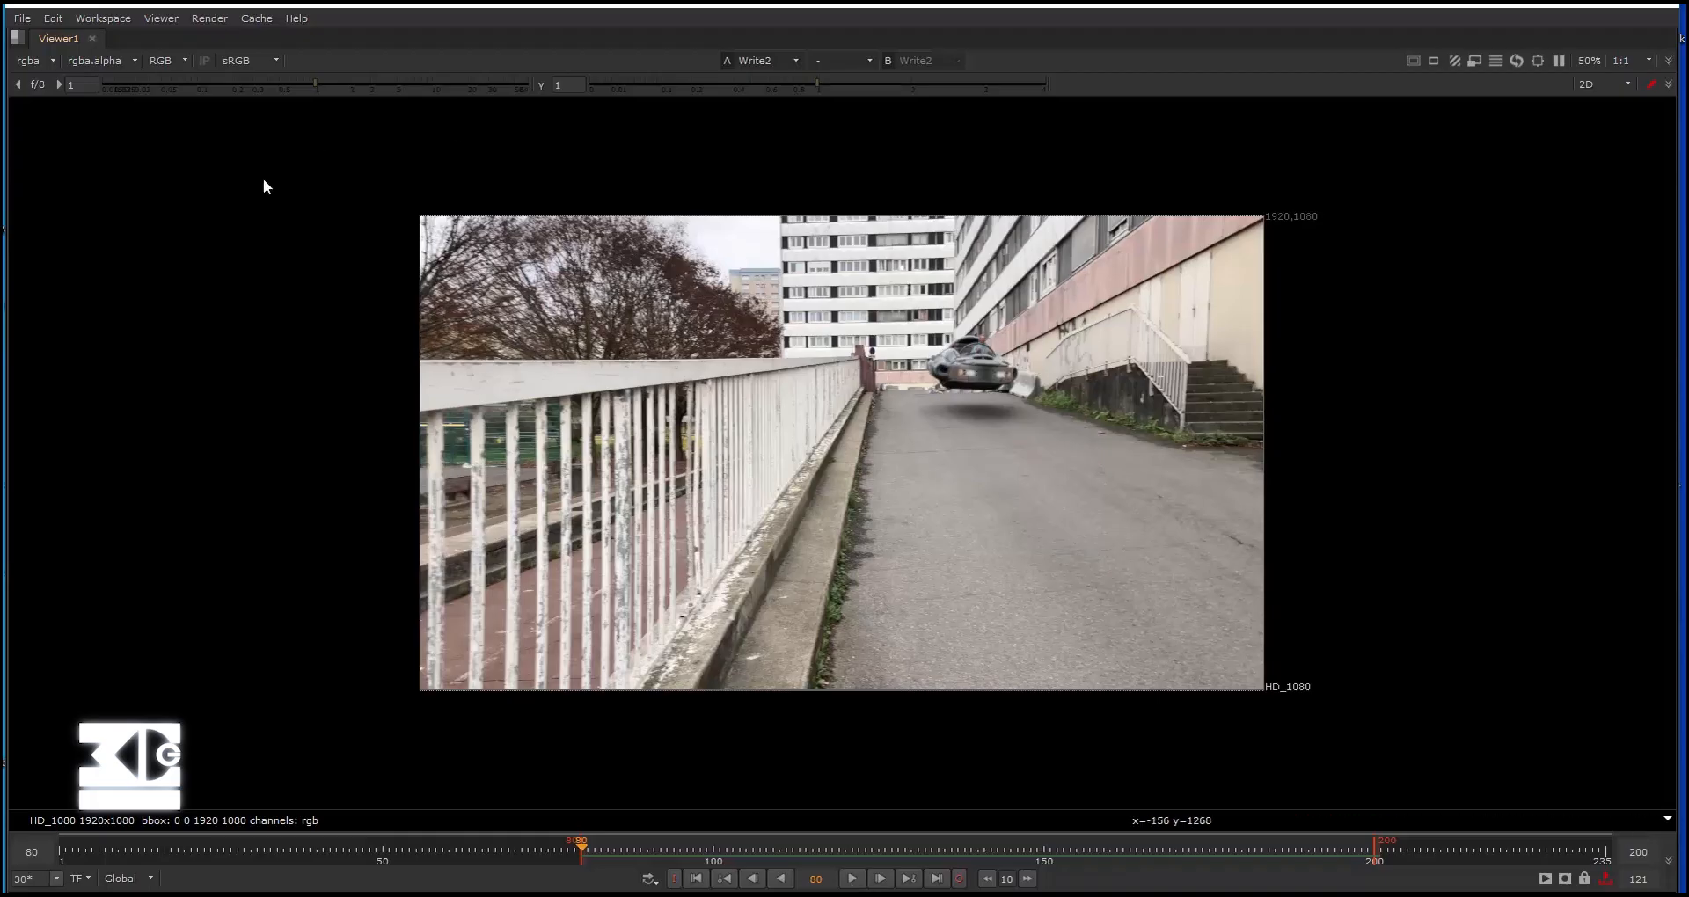
Switch to the Nuke composite, play the Write2 result, stop on frame 163 and bring back the node graph.
key(l)
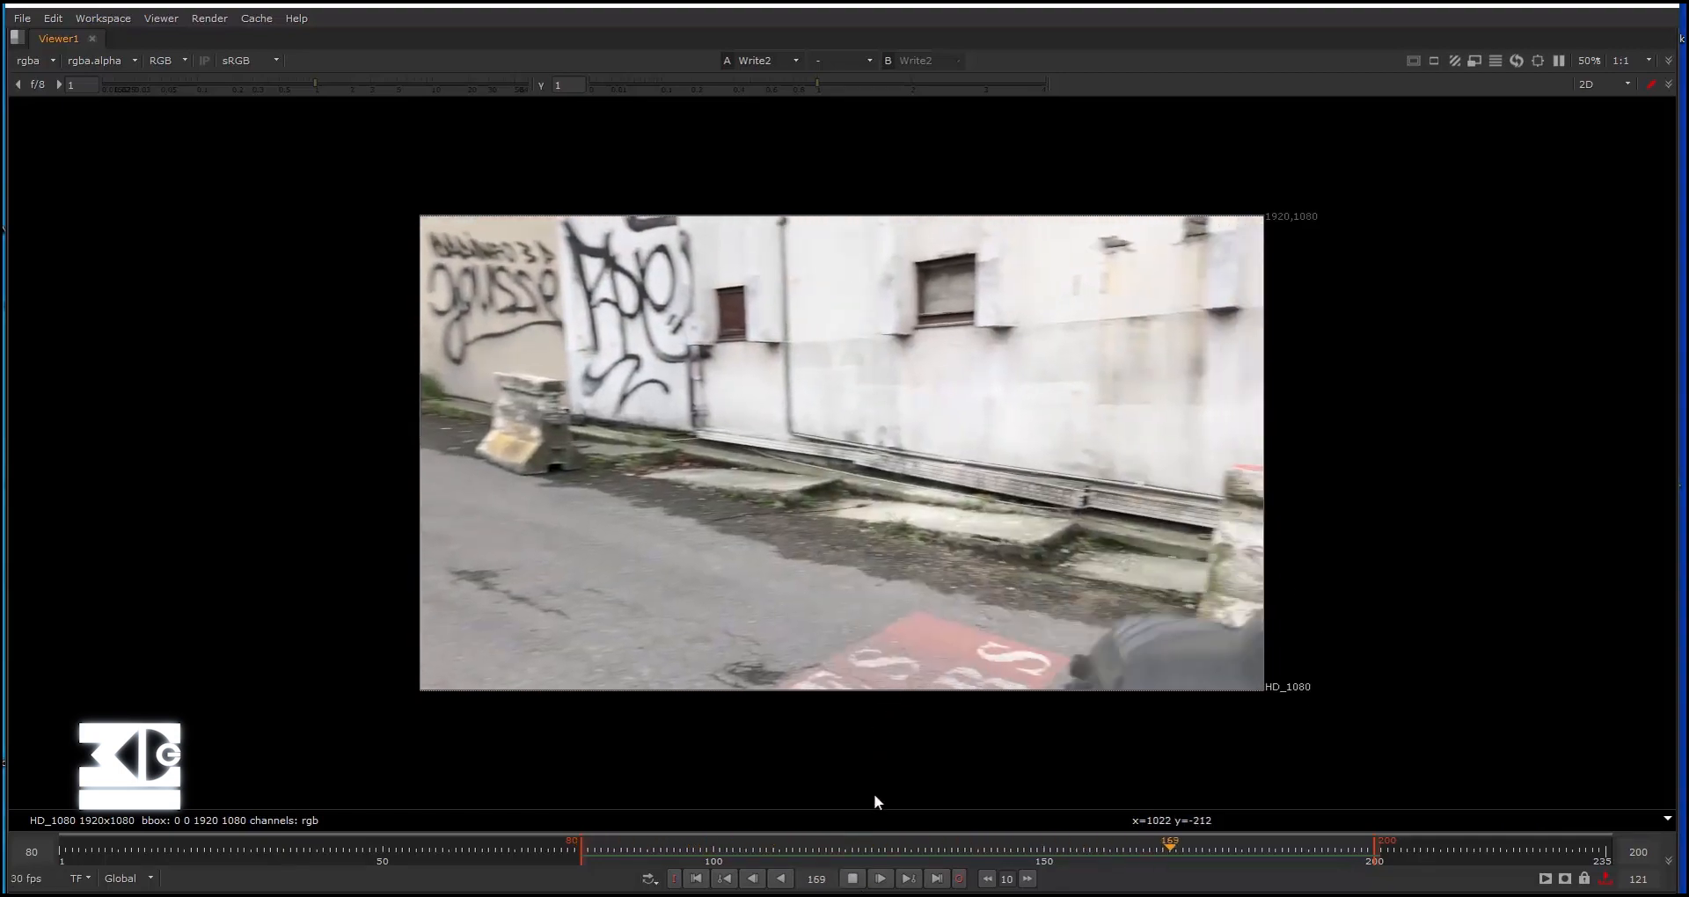
click(852, 879)
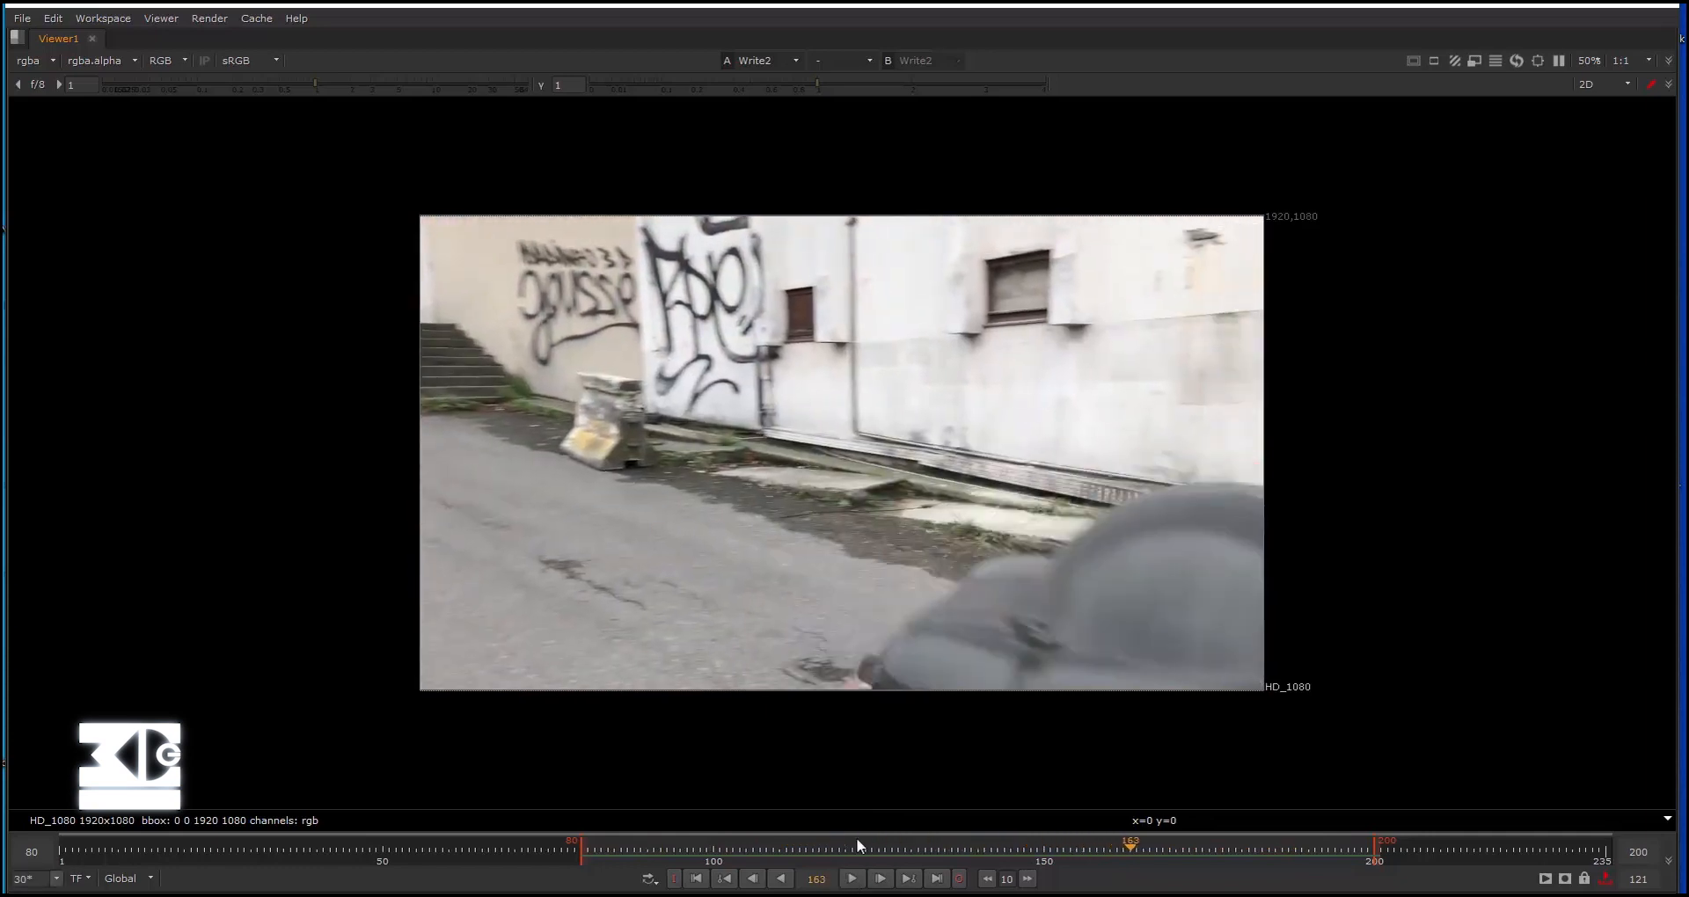
key(space)
scroll(558, 603, down, 1)
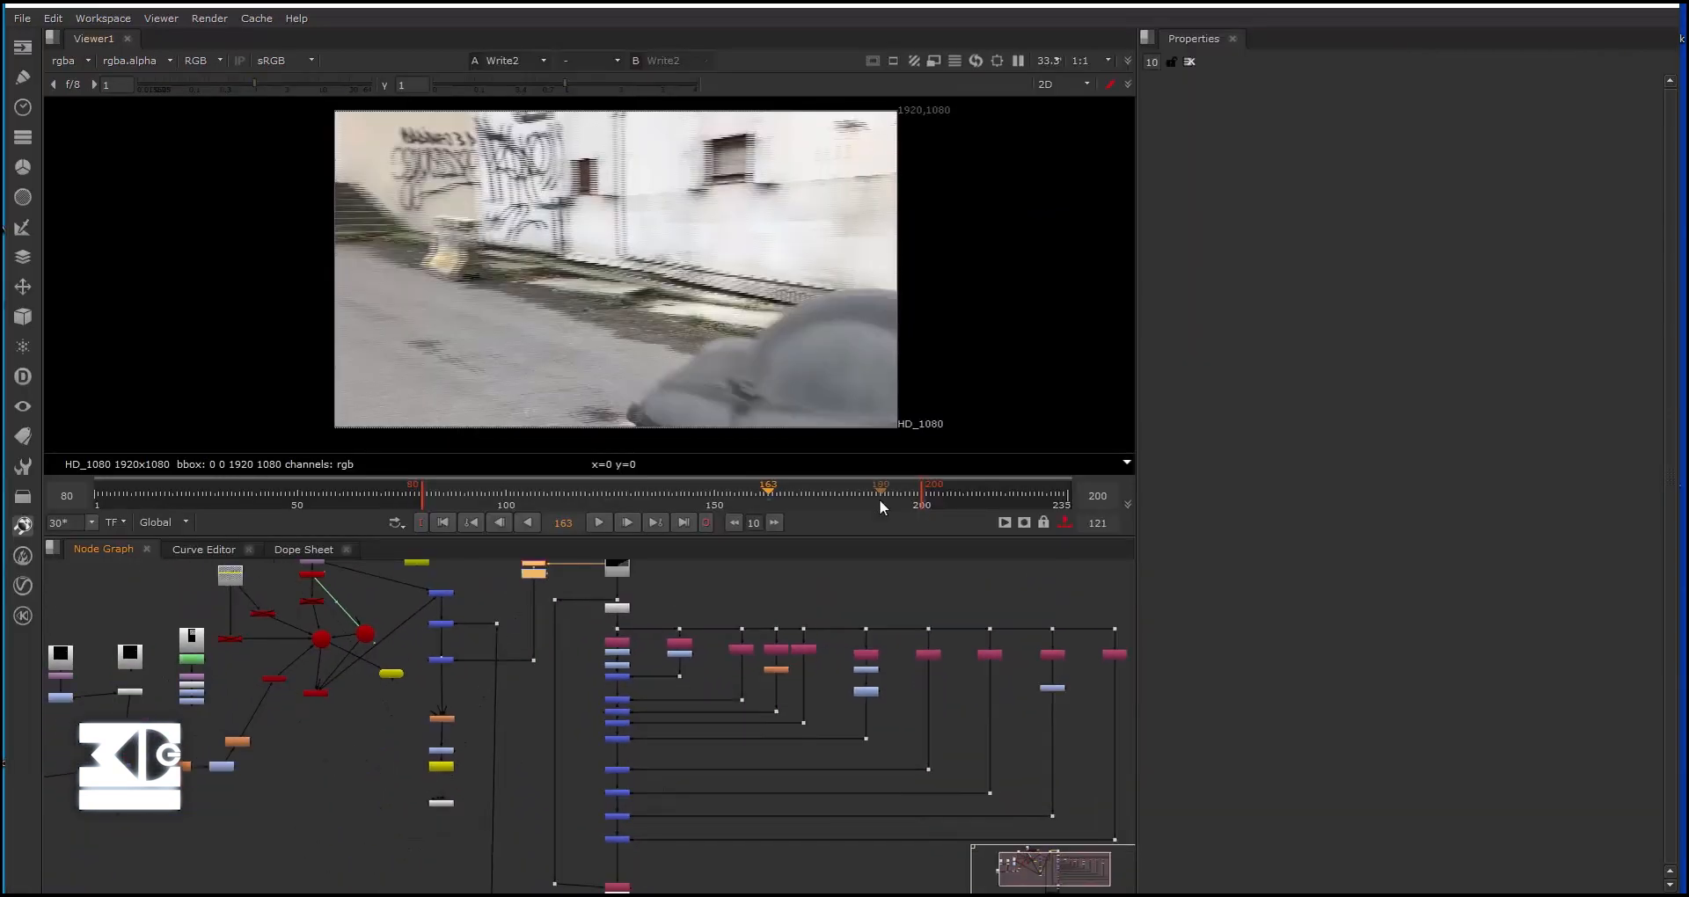
Find the car branch in the node graph and view the Soften1 output at frame 141.
middle_drag(577, 627, 556, 592)
drag(556, 581, 1109, 706)
scroll(700, 827, down, 1)
middle_drag(549, 859, 546, 732)
click(461, 646)
middle_drag(493, 603, 513, 639)
scroll(482, 684, up, 3)
click(701, 786)
middle_drag(399, 620, 553, 792)
key(1)
click(524, 491)
click(675, 492)
scroll(394, 608, down, 2)
scroll(575, 618, up, 3)
middle_drag(574, 619, 701, 743)
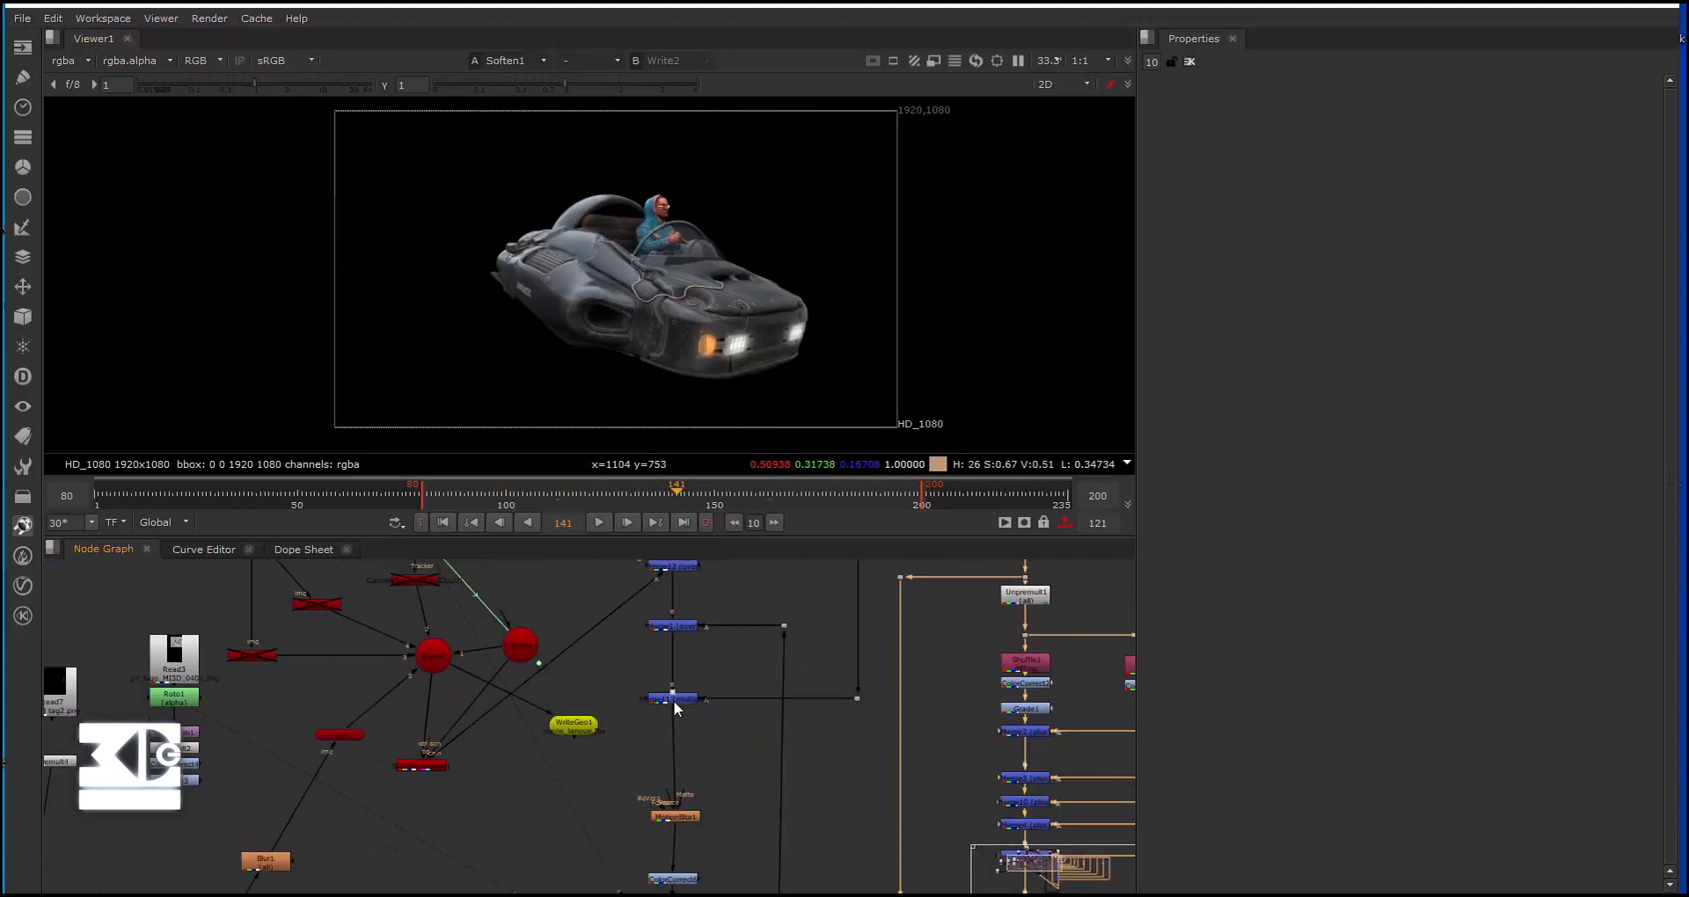
View the car merged over the street at Merge11, and continue down through the motion blur to the final colour correction.
click(674, 702)
key(1)
click(701, 710)
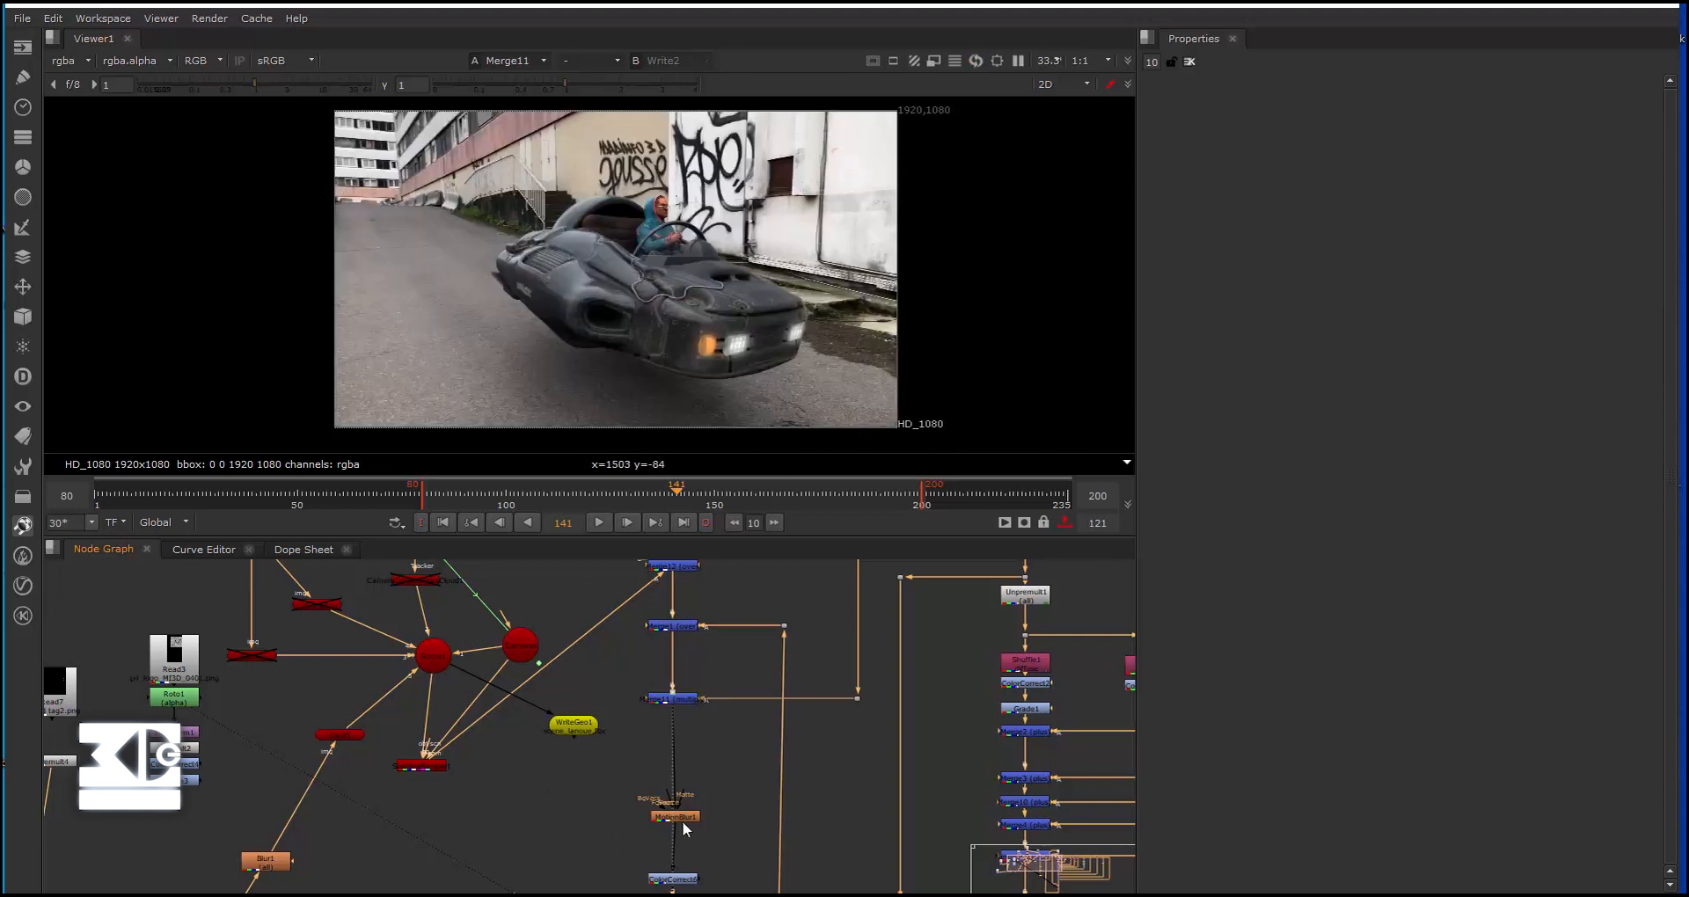
click(689, 817)
middle_drag(688, 815, 681, 641)
click(677, 706)
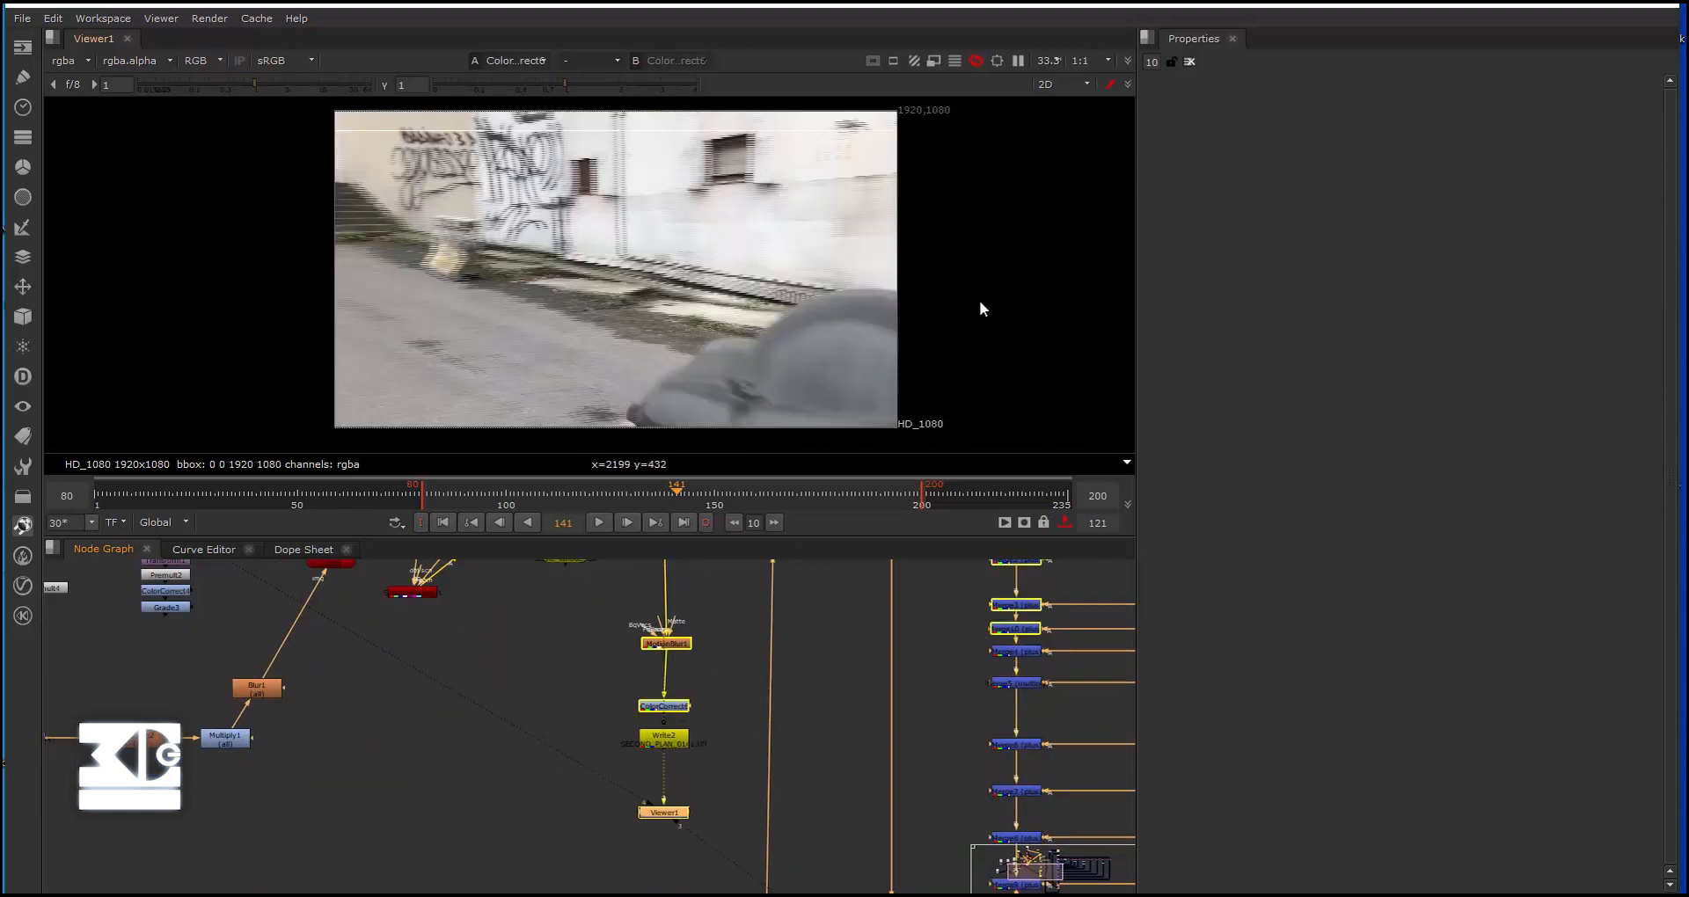
Examine the composite's node graph, from the final colour correction across to the car's render-pass branches.
scroll(914, 748, down, 2)
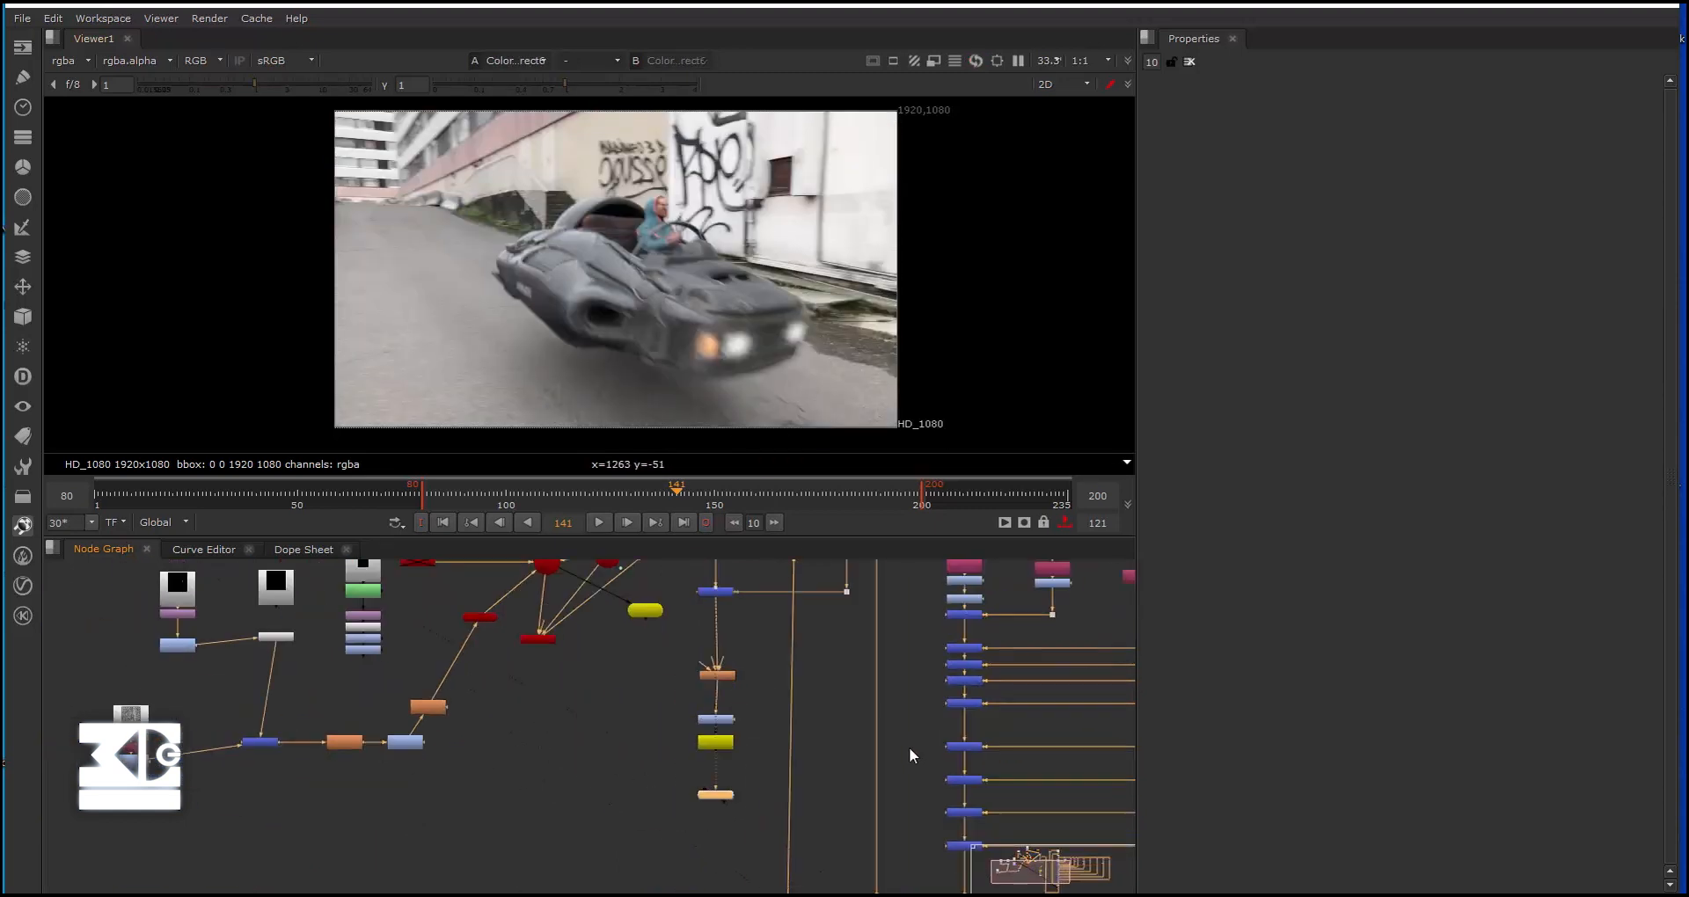
middle_drag(910, 747, 875, 834)
scroll(690, 813, up, 3)
click(725, 782)
scroll(924, 655, down, 2)
middle_drag(1012, 585, 808, 684)
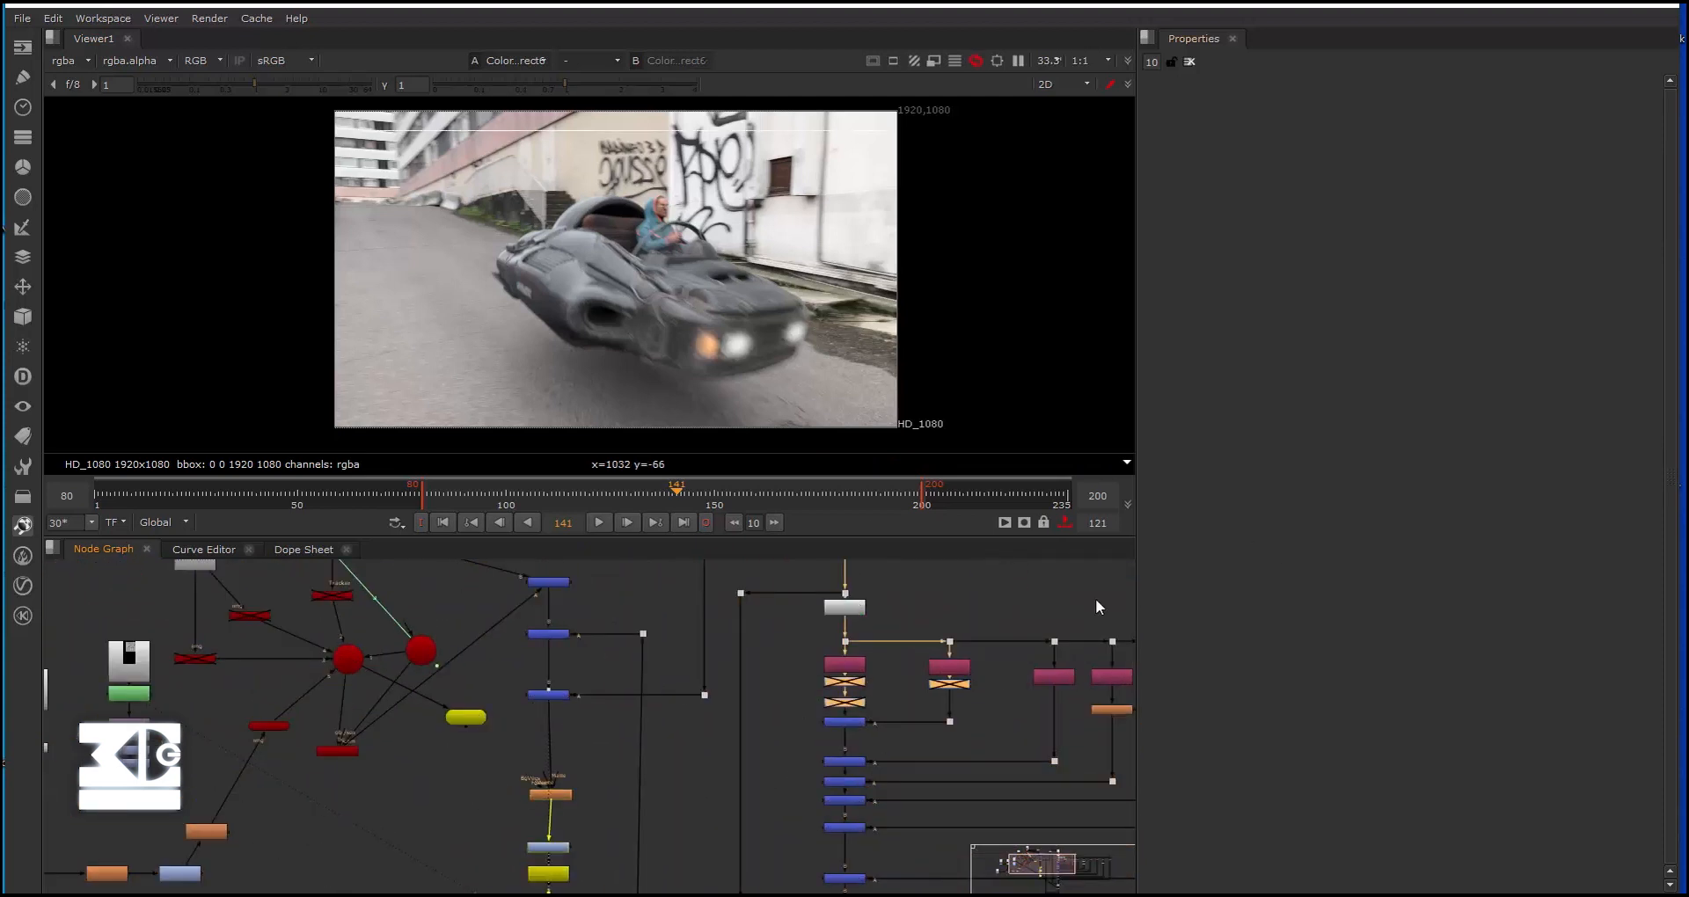
middle_drag(1099, 607, 805, 596)
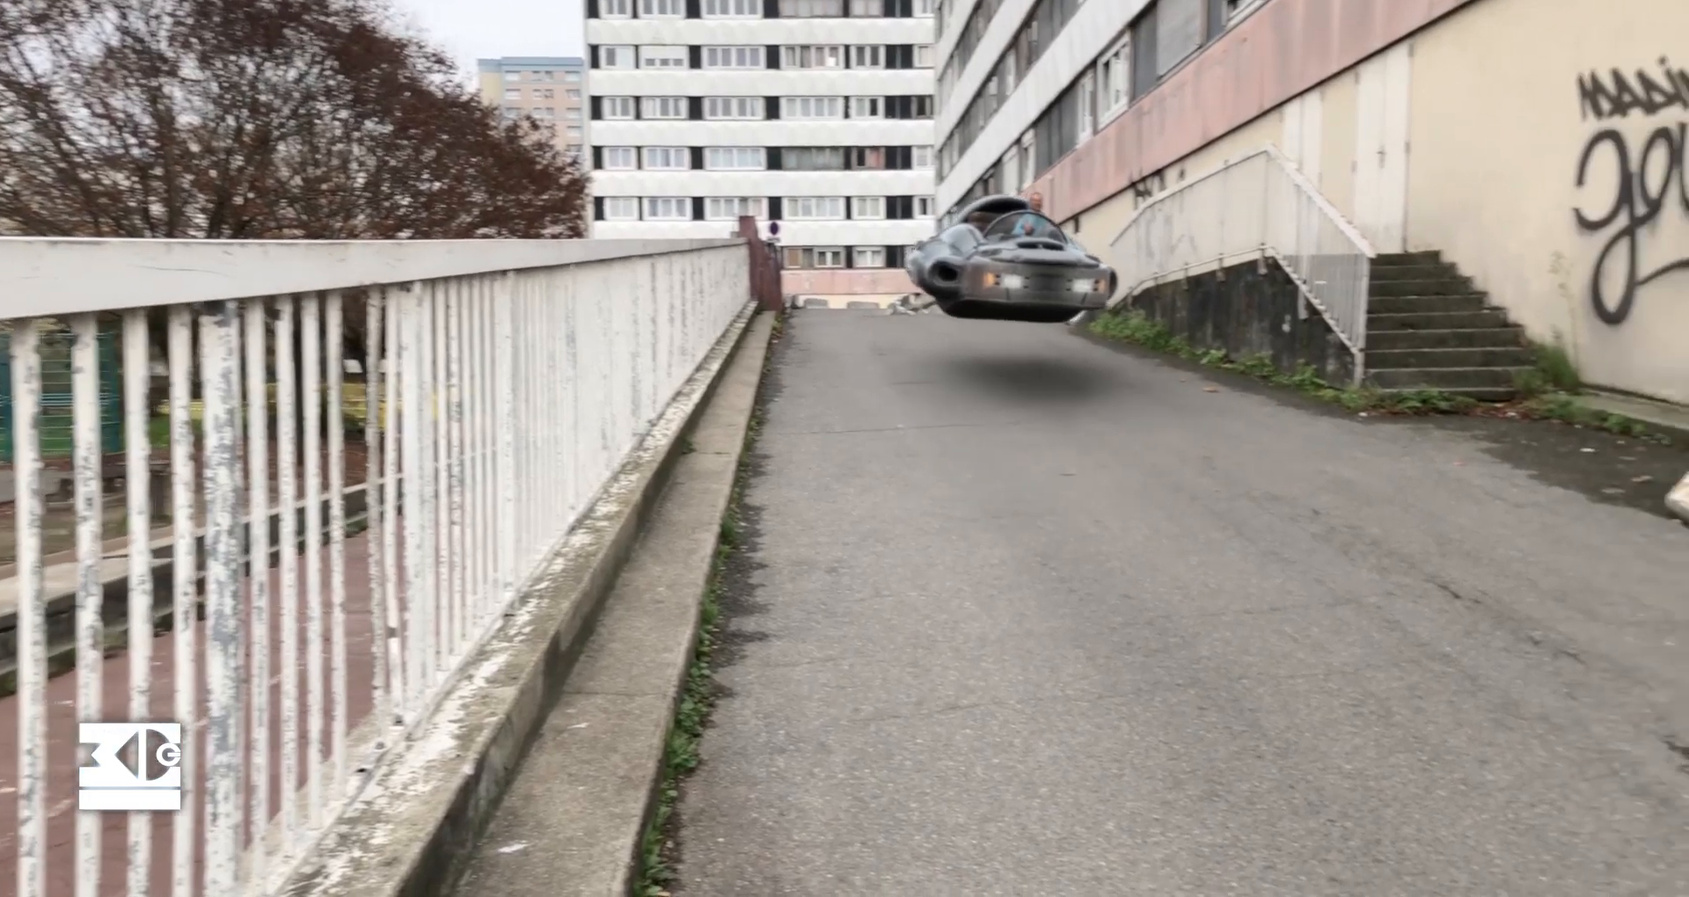